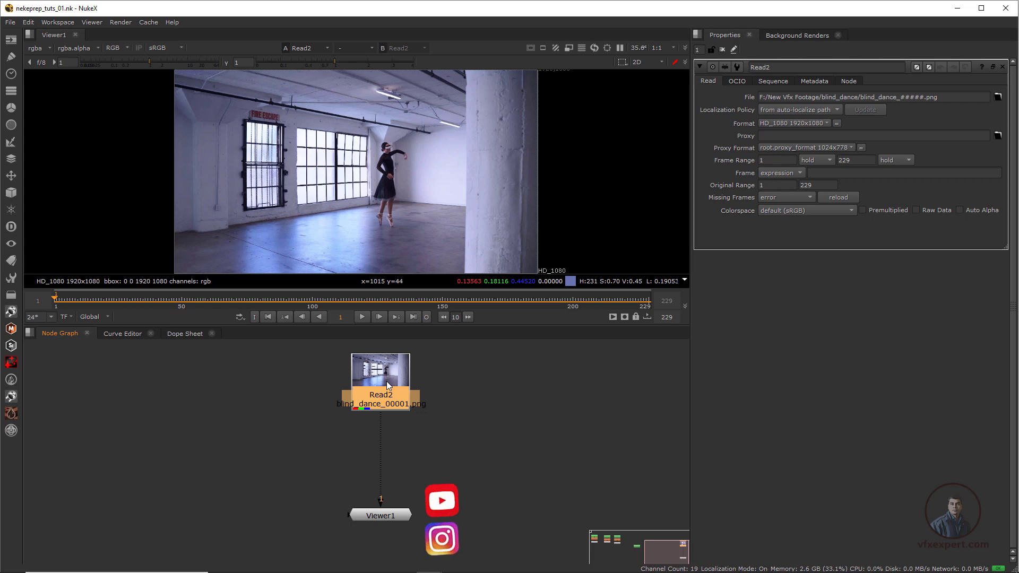
Add a CameraTracker node below the Read2 footage of the dancer
{"action": "key", "text": "Tab"}
{"action": "type", "text": "camera"}
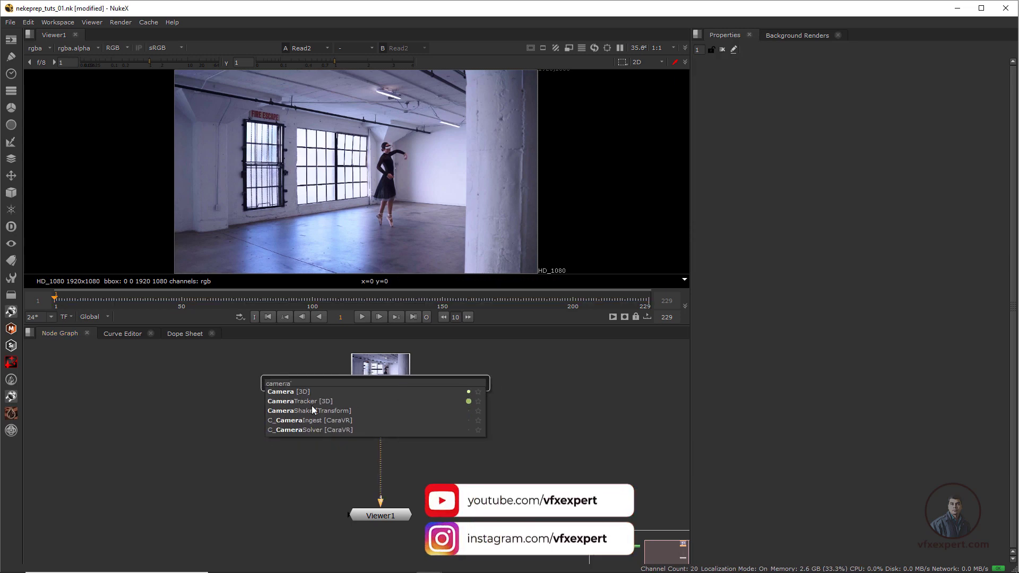
{"action": "left_click", "coordinate": [311, 404]}
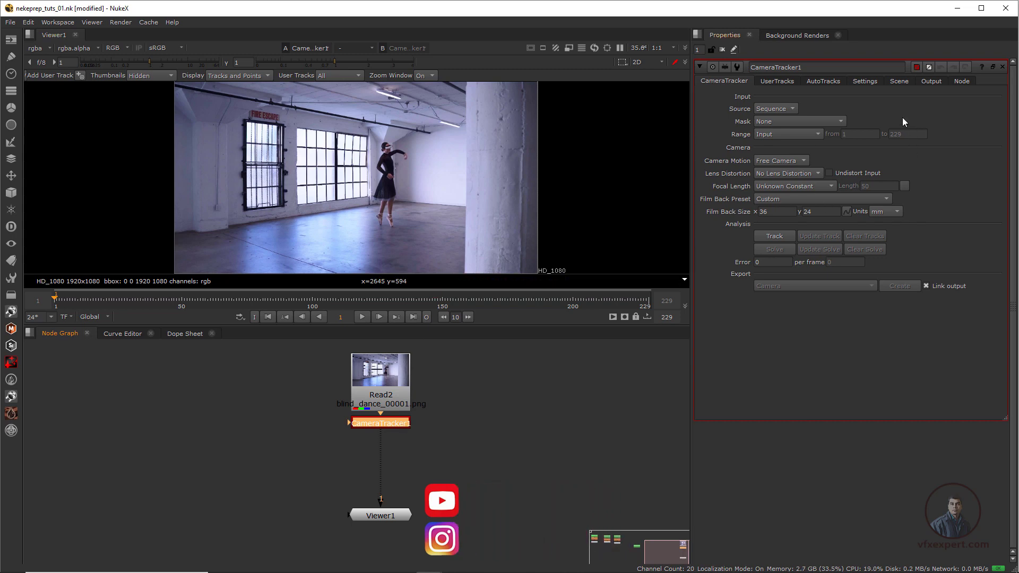
Enable Preview Features and Refine Feature Locations for the camera tracker, and check the detected features at frame 118
{"action": "left_click", "coordinate": [856, 82]}
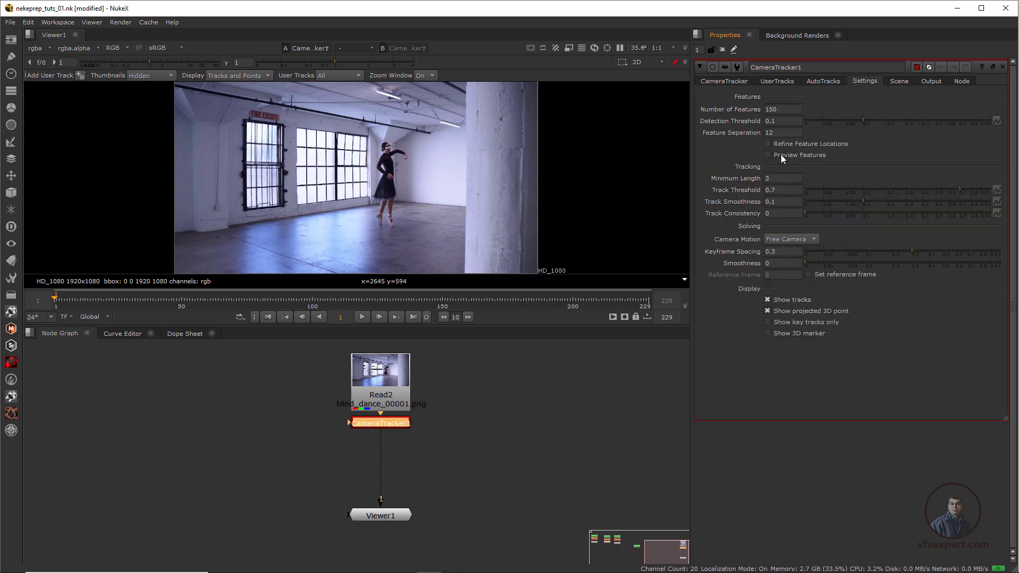
{"action": "left_click", "coordinate": [767, 155]}
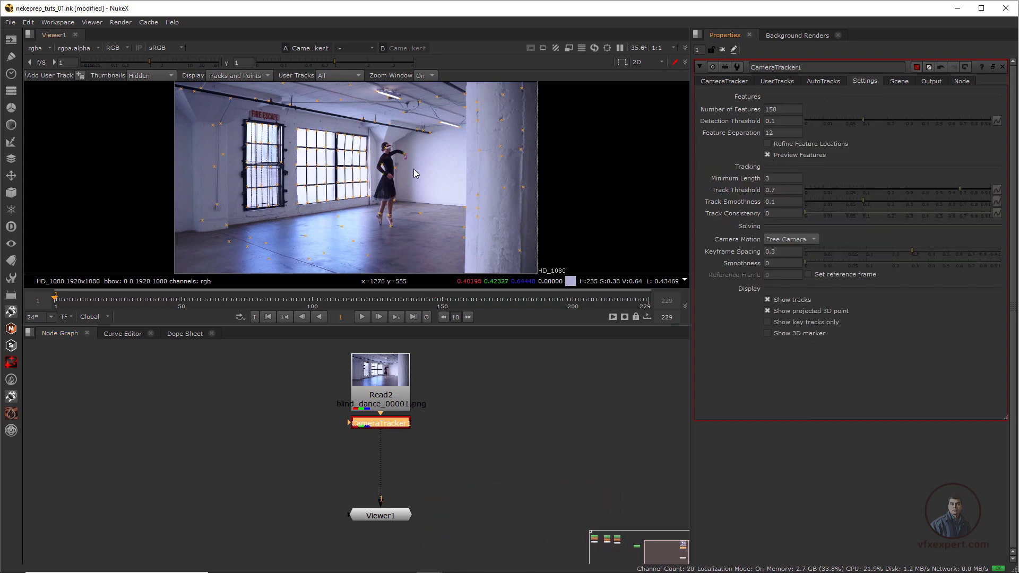
{"action": "double_click", "coordinate": [779, 110]}
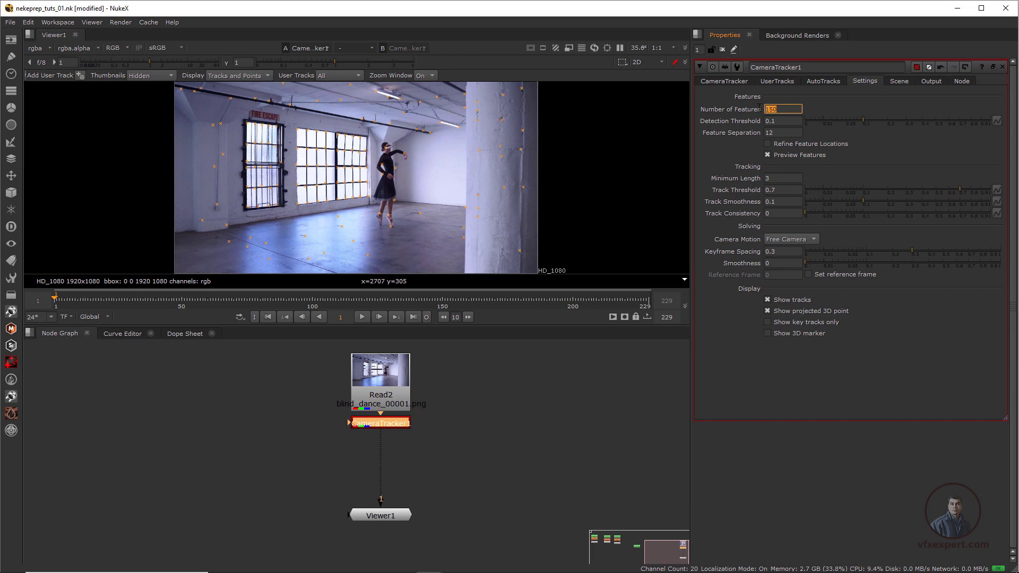
{"action": "left_click", "coordinate": [818, 113]}
{"action": "left_click", "coordinate": [767, 144]}
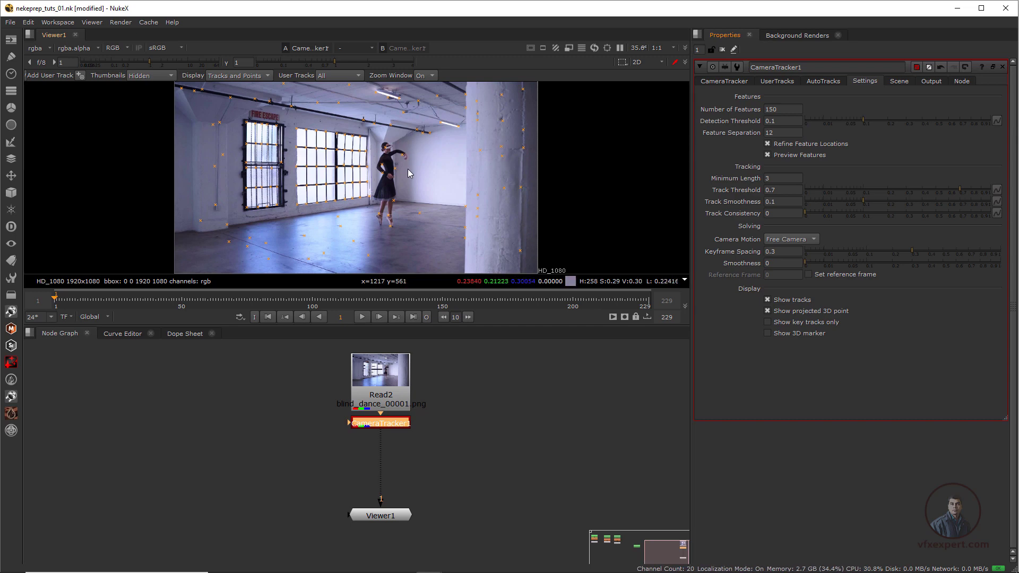
{"action": "scroll", "coordinate": [408, 171], "scroll_direction": "up", "scroll_amount": 1}
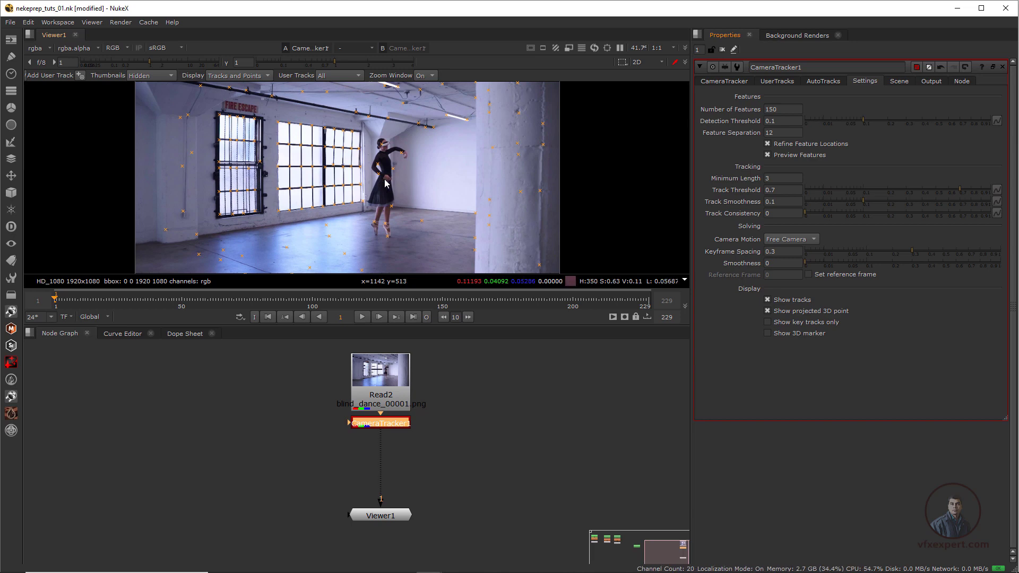
{"action": "left_click_drag", "start_coordinate": [267, 300], "coordinate": [360, 300]}
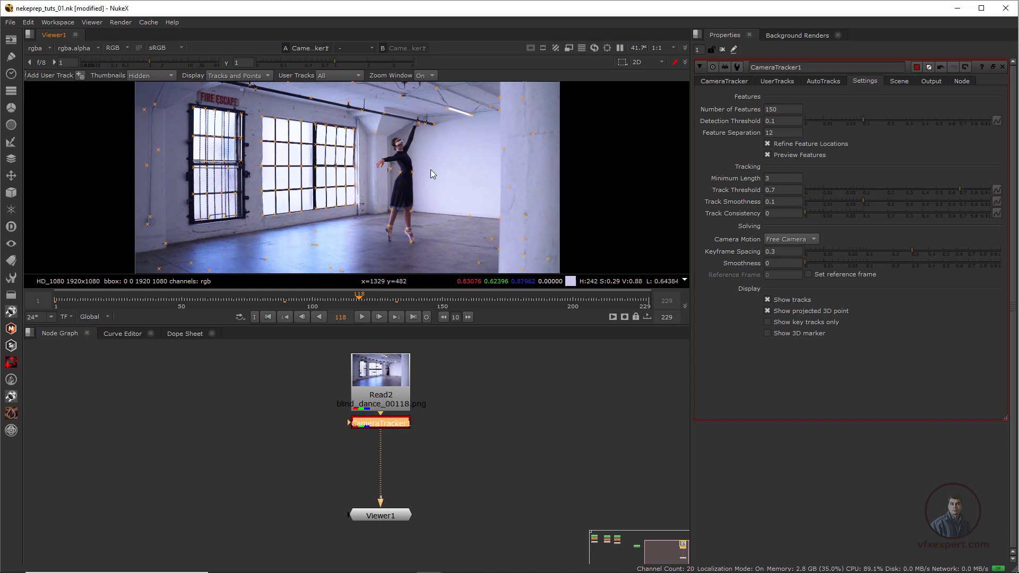
Make room between Read2 and CameraTracker1 in the node graph and bring the Roto5 node next to Read2
{"action": "left_click_drag", "start_coordinate": [394, 426], "coordinate": [396, 457]}
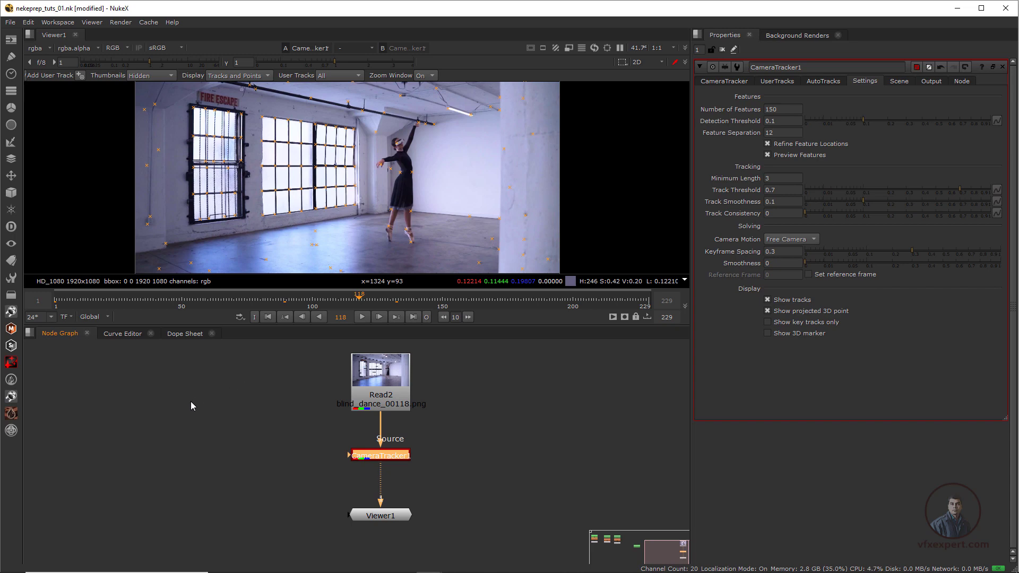
{"action": "scroll", "coordinate": [190, 401], "scroll_direction": "down", "scroll_amount": 2}
{"action": "middle_click_drag", "start_coordinate": [161, 416], "coordinate": [224, 446]}
{"action": "left_click_drag", "start_coordinate": [99, 441], "coordinate": [329, 443]}
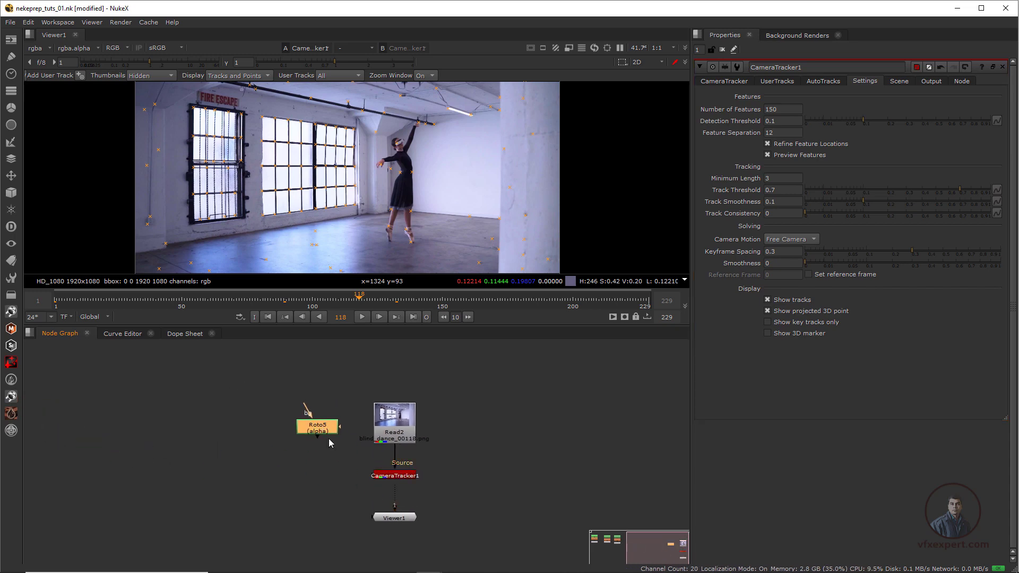
{"action": "scroll", "coordinate": [329, 443], "scroll_direction": "up", "scroll_amount": 2}
Open Roto5, select its Ellipse1 shape and examine how it follows the dancer at frames 51 and 80
{"action": "double_click", "coordinate": [348, 450]}
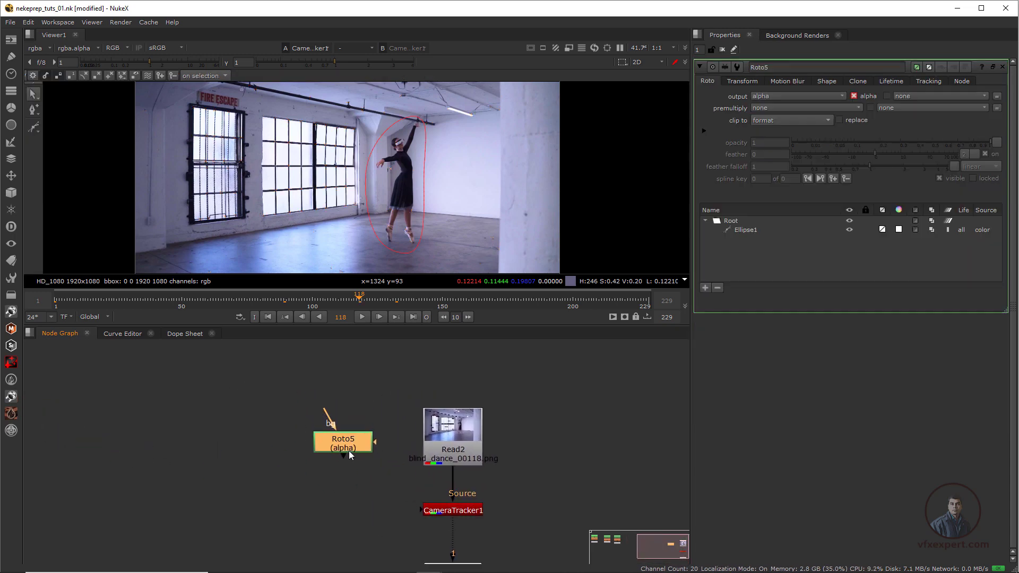
{"action": "left_click", "coordinate": [424, 213]}
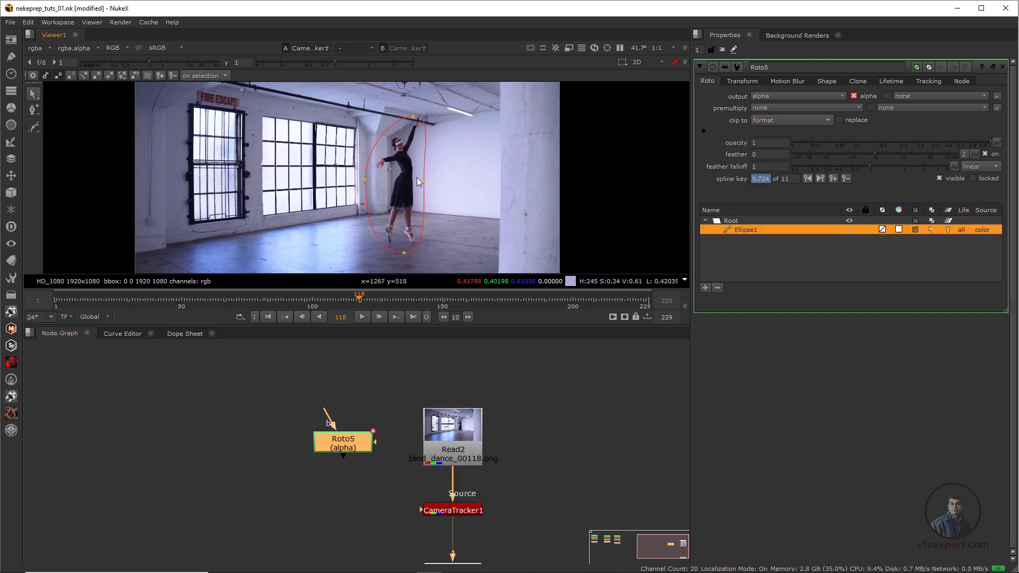
{"action": "left_click_drag", "start_coordinate": [366, 300], "coordinate": [186, 266]}
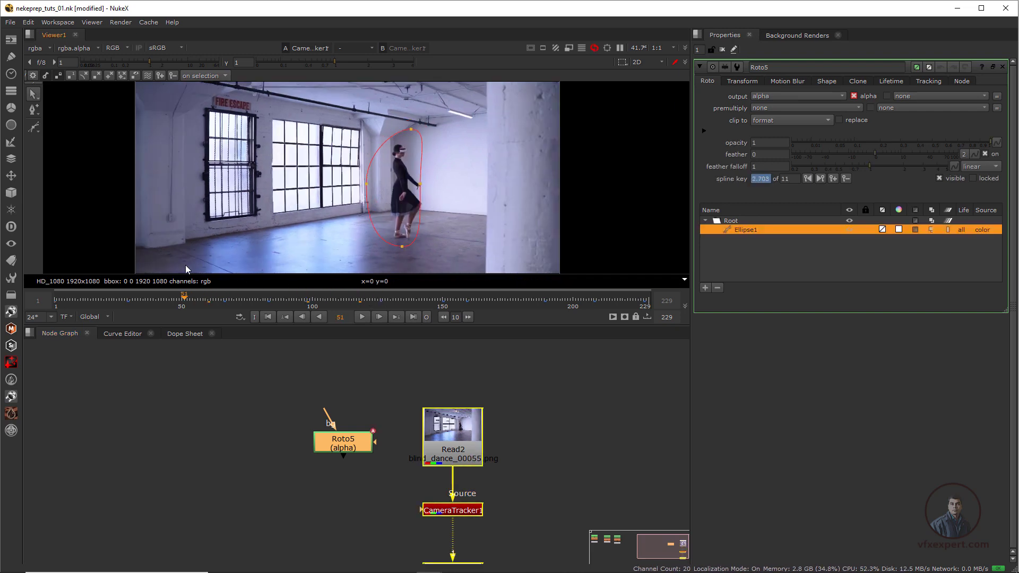
{"action": "left_click", "coordinate": [260, 297]}
Insert the Roto5 node into the connection between Read2 and CameraTracker1
{"action": "middle_click_drag", "start_coordinate": [410, 438], "coordinate": [295, 400]}
{"action": "middle_click_drag", "start_coordinate": [375, 483], "coordinate": [387, 497]}
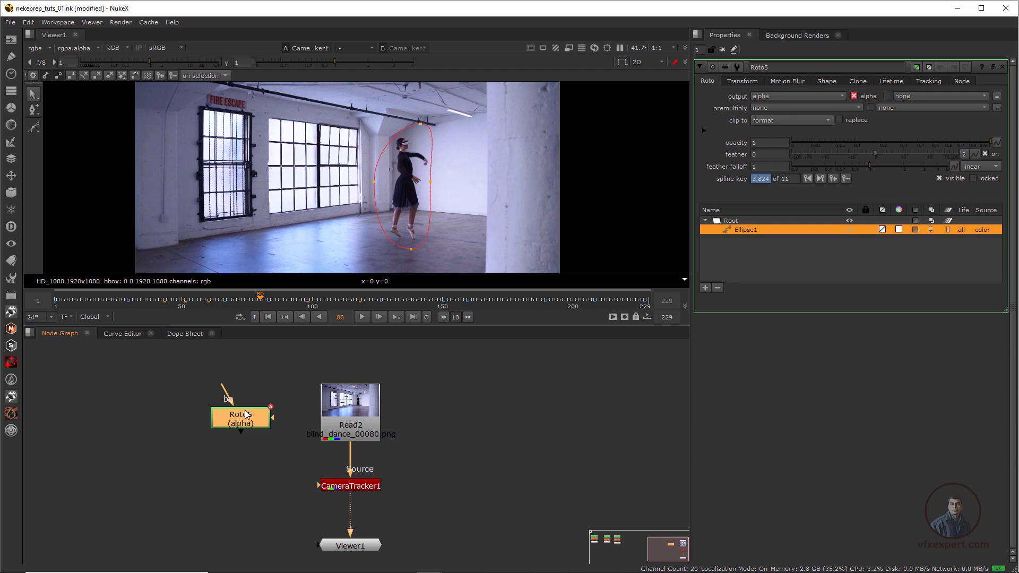
{"action": "left_click_drag", "start_coordinate": [347, 427], "coordinate": [347, 415]}
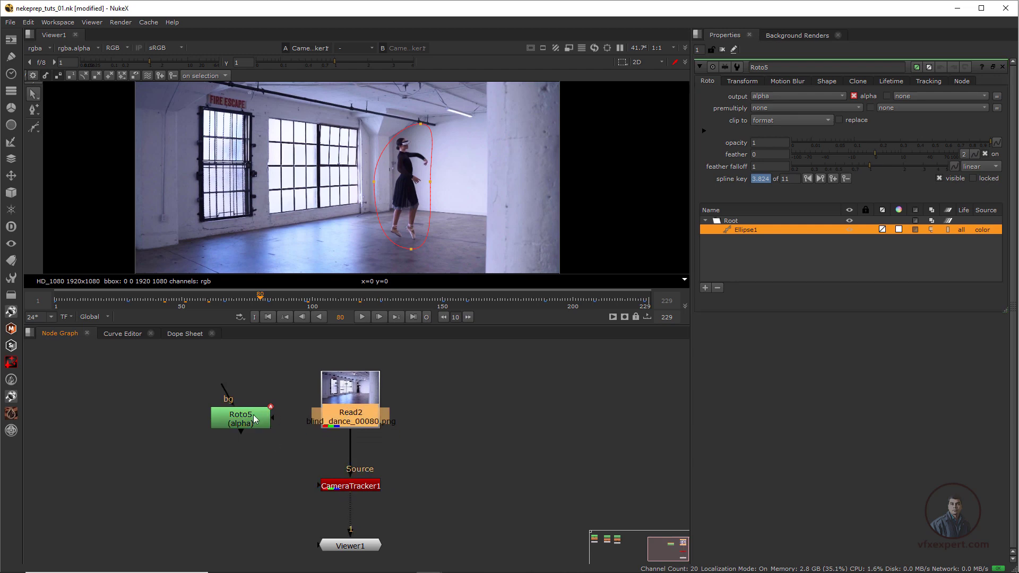
{"action": "left_click_drag", "start_coordinate": [254, 415], "coordinate": [362, 451]}
{"action": "left_click", "coordinate": [361, 487]}
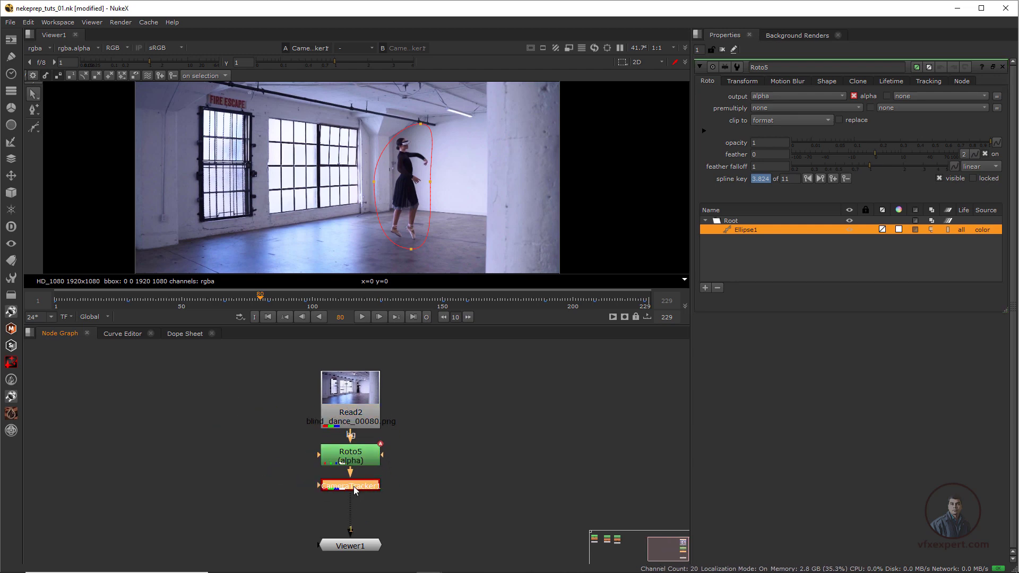
Set the CameraTracker1 mask to Source Alpha and check the features around the dancer
{"action": "double_click", "coordinate": [356, 489]}
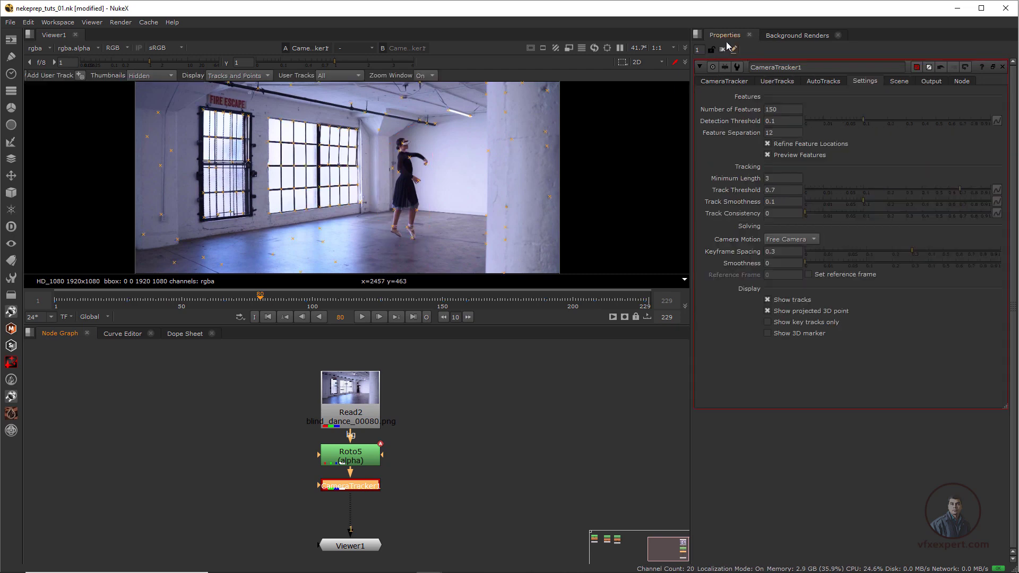
{"action": "left_click", "coordinate": [739, 84]}
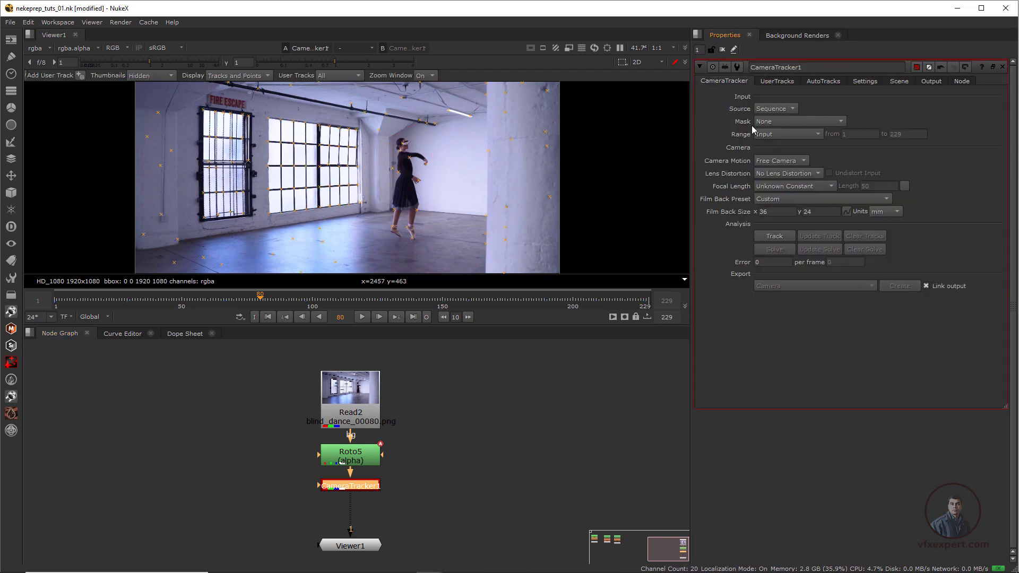
{"action": "left_click", "coordinate": [774, 123]}
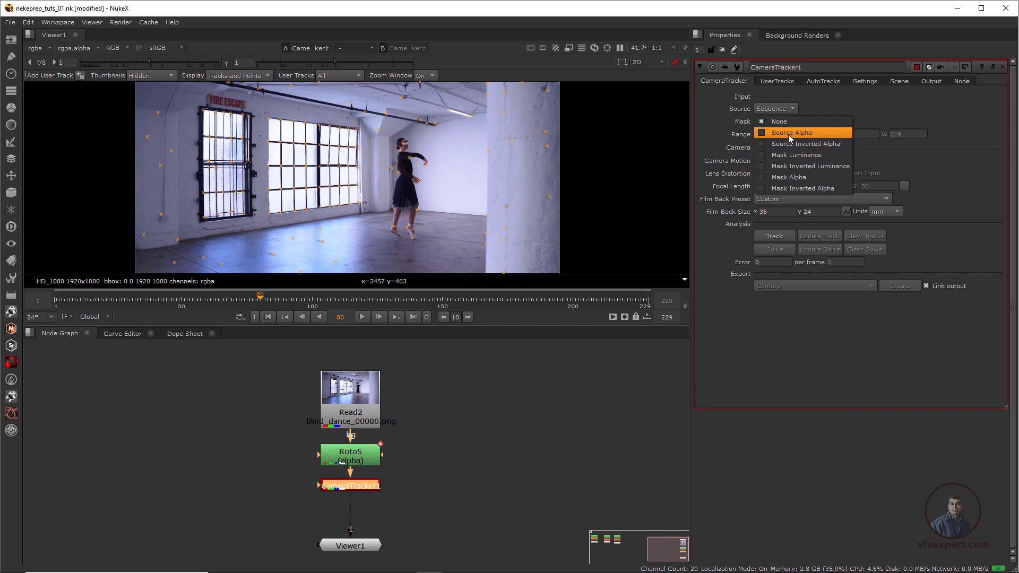
{"action": "left_click", "coordinate": [788, 133]}
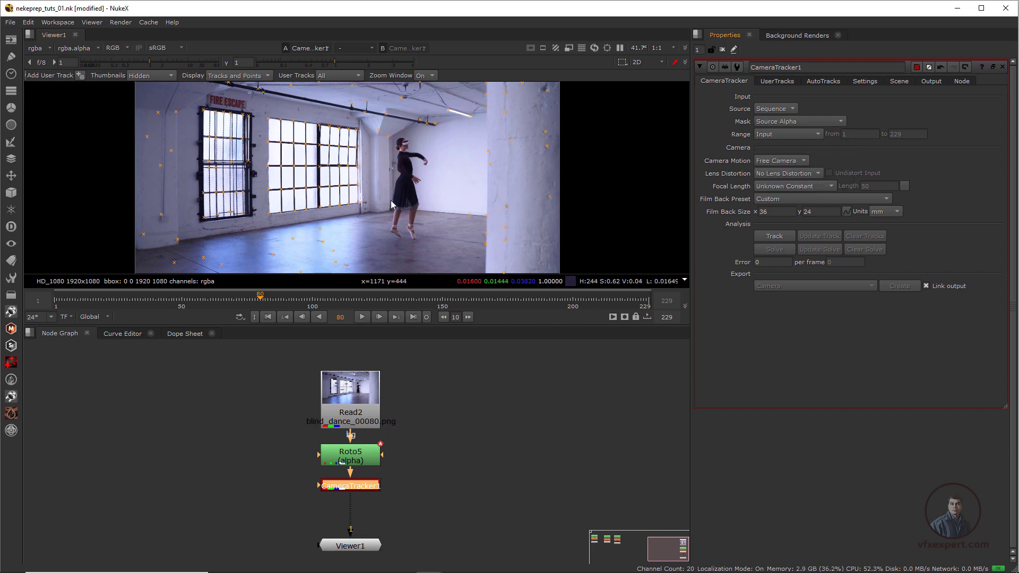
{"action": "scroll", "coordinate": [409, 197], "scroll_direction": "up", "scroll_amount": 1}
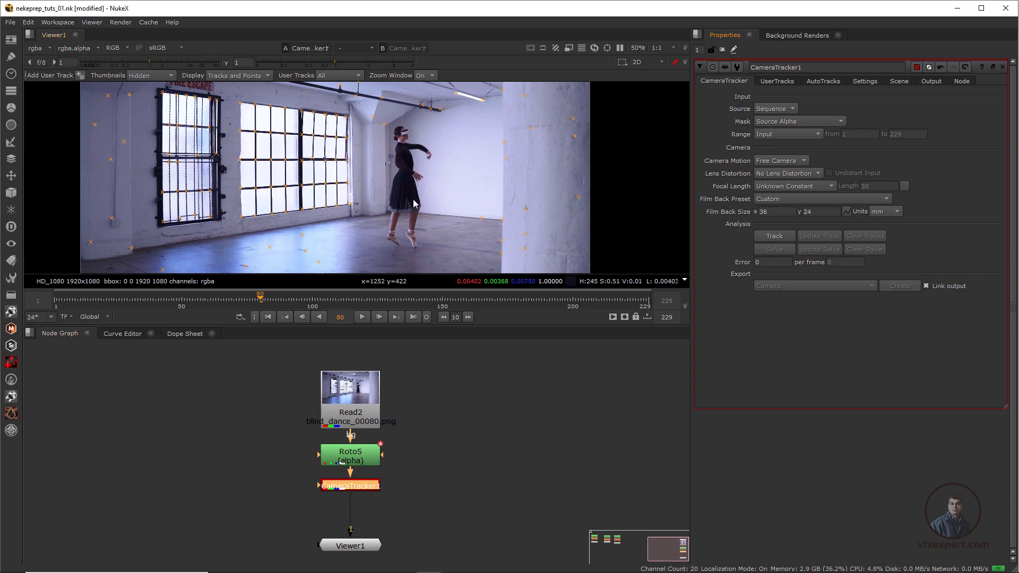
{"action": "scroll", "coordinate": [432, 230], "scroll_direction": "down", "scroll_amount": 1}
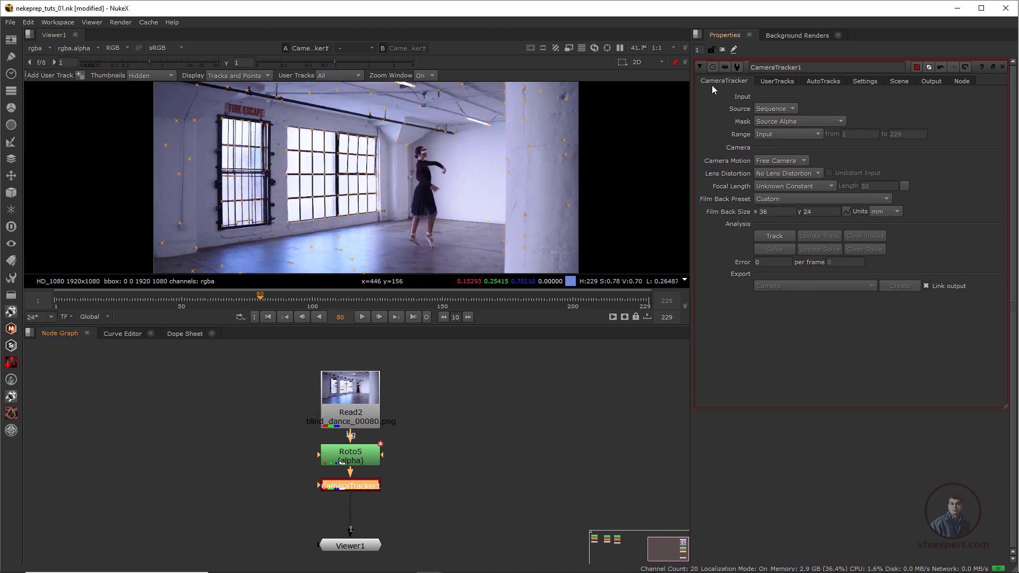
Track the features through the whole sequence, solve the camera and check the solve error
{"action": "left_click", "coordinate": [770, 238]}
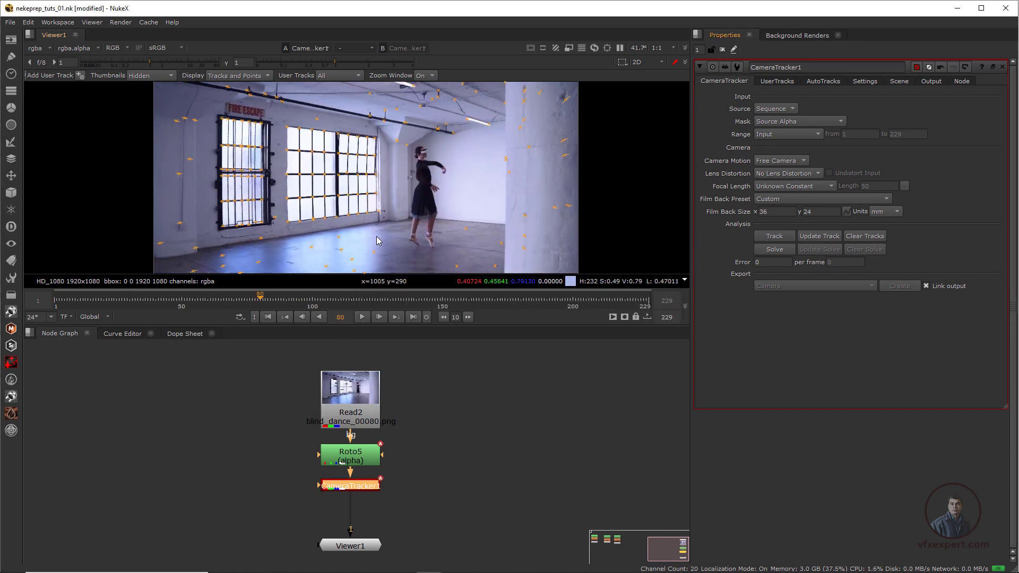
{"action": "left_click", "coordinate": [777, 252]}
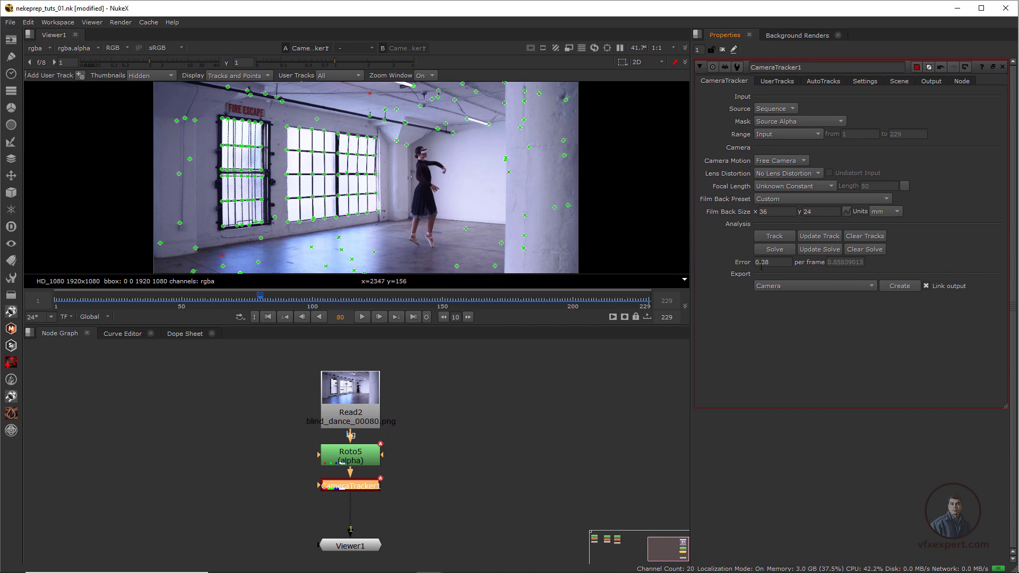
{"action": "mouse_move", "coordinate": [772, 263]}
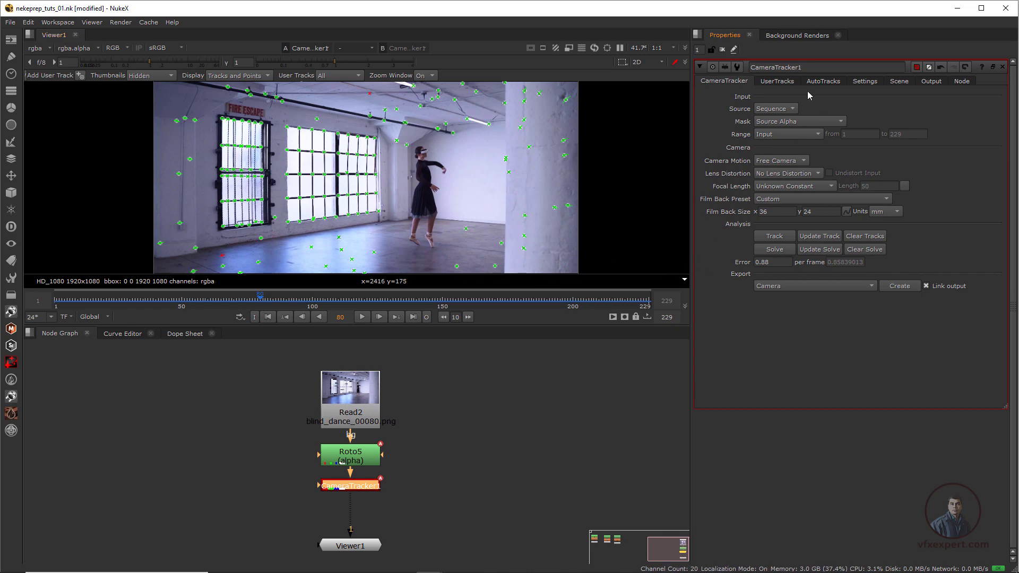
Set the auto-track limits to Min Length 16, Max Track Error 3 and Max Error 5.2
{"action": "left_click", "coordinate": [822, 83]}
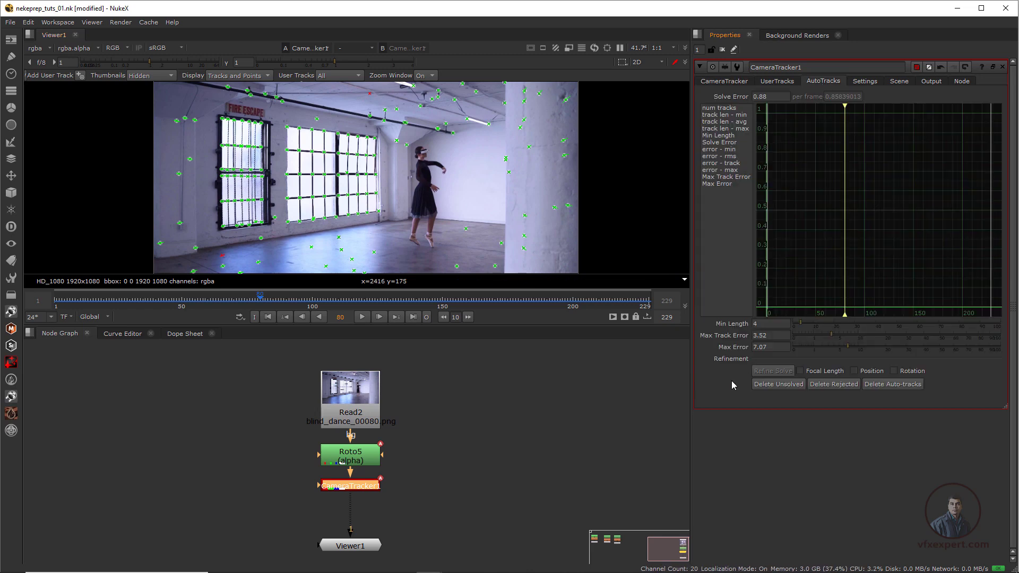
{"action": "left_click", "coordinate": [754, 323]}
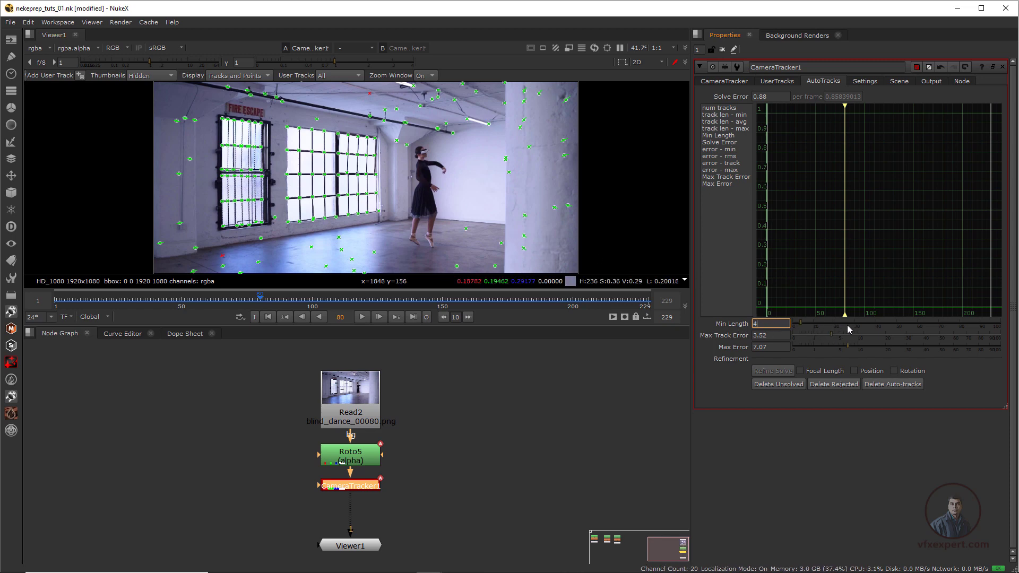
{"action": "left_click_drag", "start_coordinate": [801, 322], "coordinate": [826, 326]}
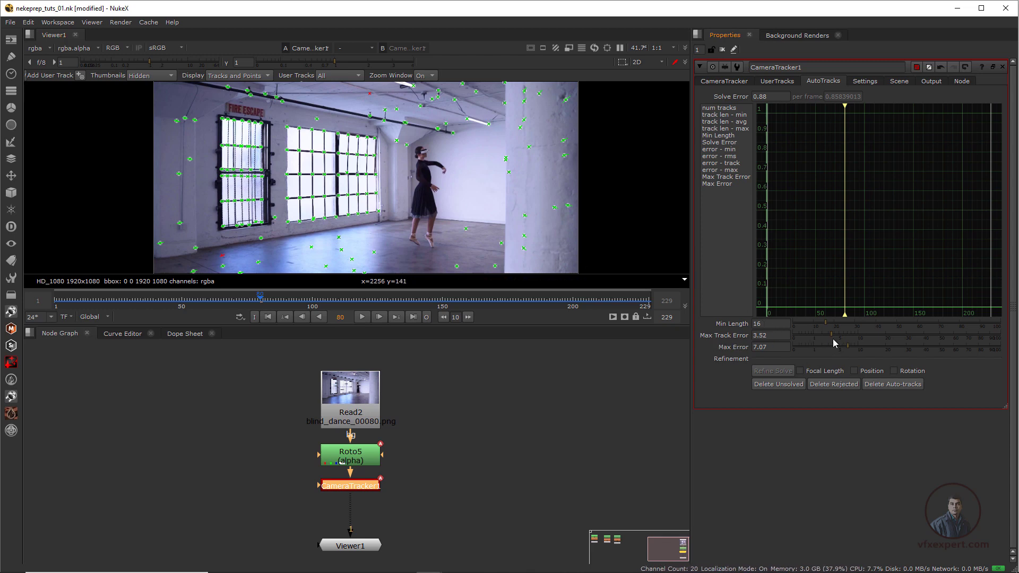
{"action": "left_click_drag", "start_coordinate": [771, 336], "coordinate": [729, 333]}
{"action": "type", "text": "3"}
{"action": "left_click_drag", "start_coordinate": [848, 351], "coordinate": [841, 349]}
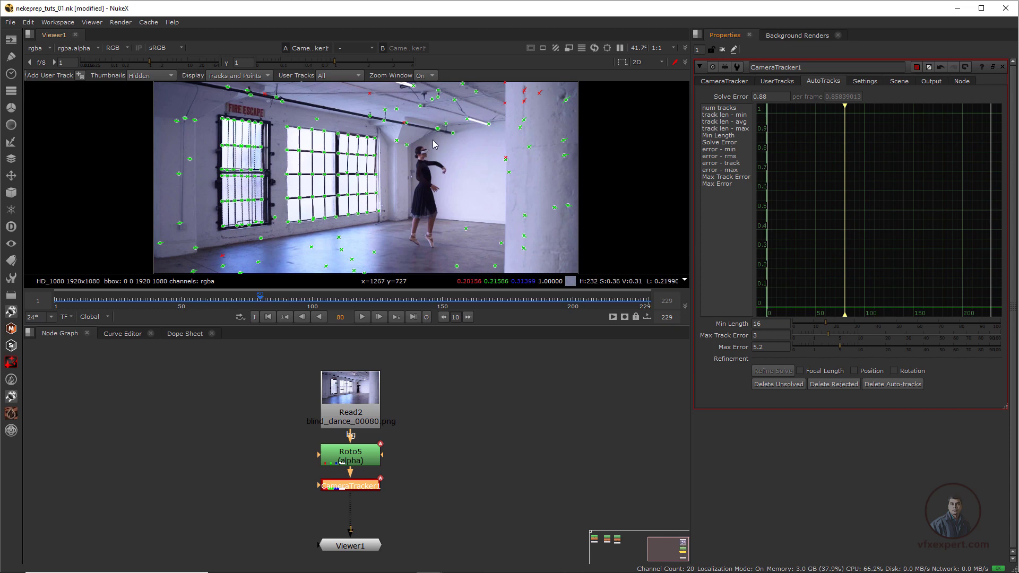
Delete the rejected and the unsolved tracks from the camera tracker, confirming the deletion
{"action": "left_click", "coordinate": [832, 384]}
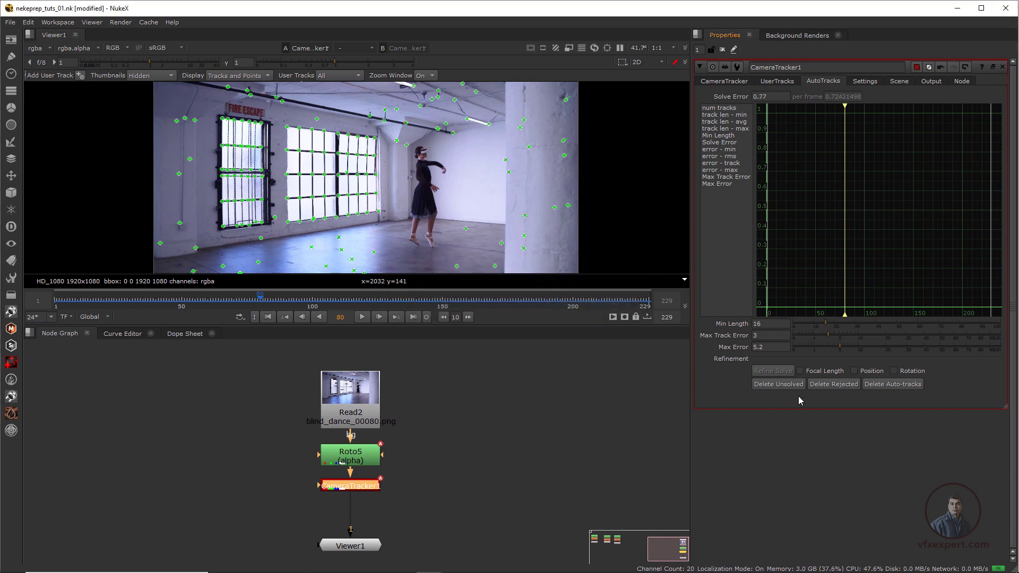
{"action": "left_click", "coordinate": [765, 387]}
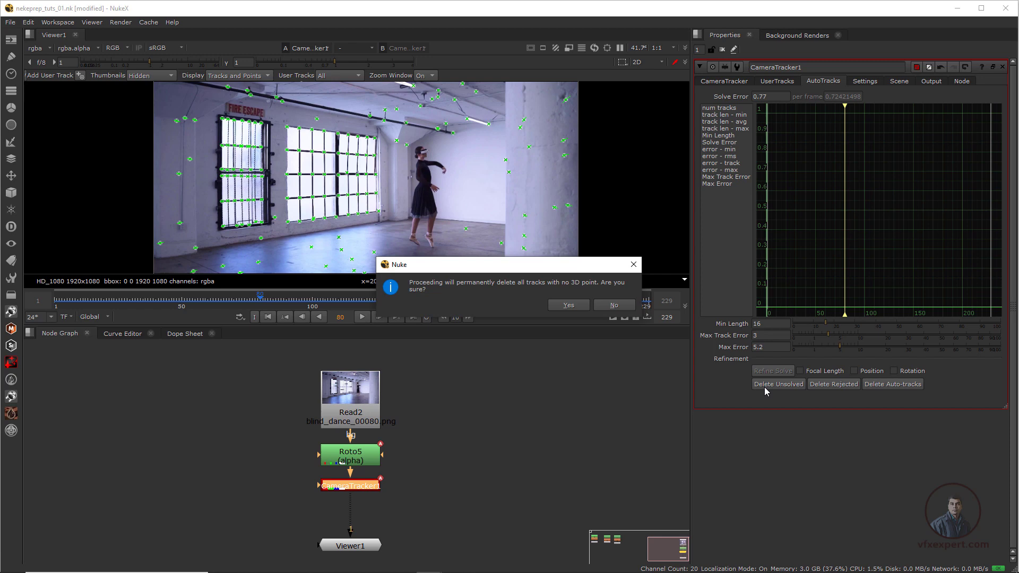
{"action": "left_click", "coordinate": [575, 309]}
Solve the camera again from the remaining tracks, resetting the current solve, and inspect the resulting track points
{"action": "left_click", "coordinate": [723, 81]}
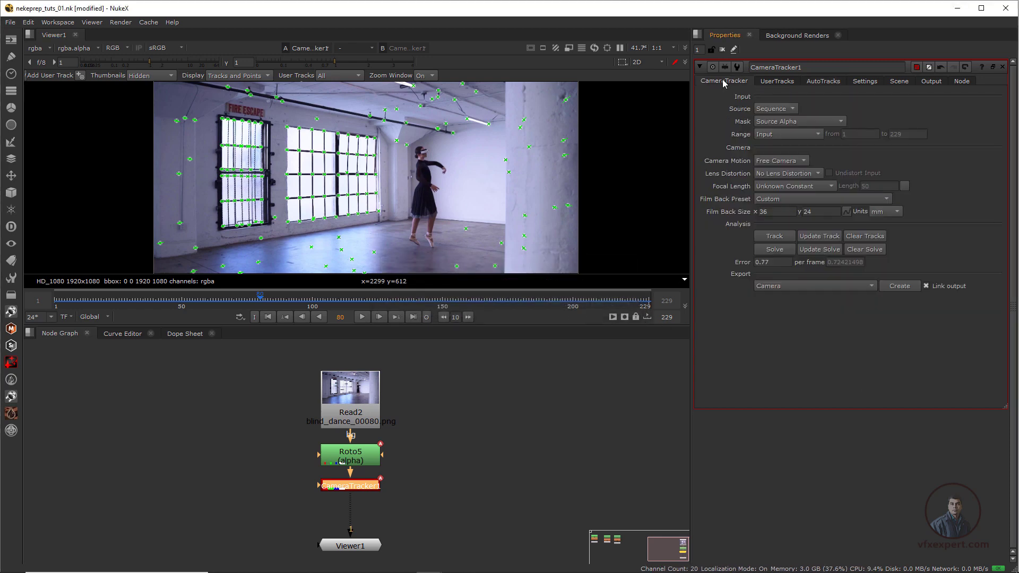
{"action": "left_click", "coordinate": [776, 249]}
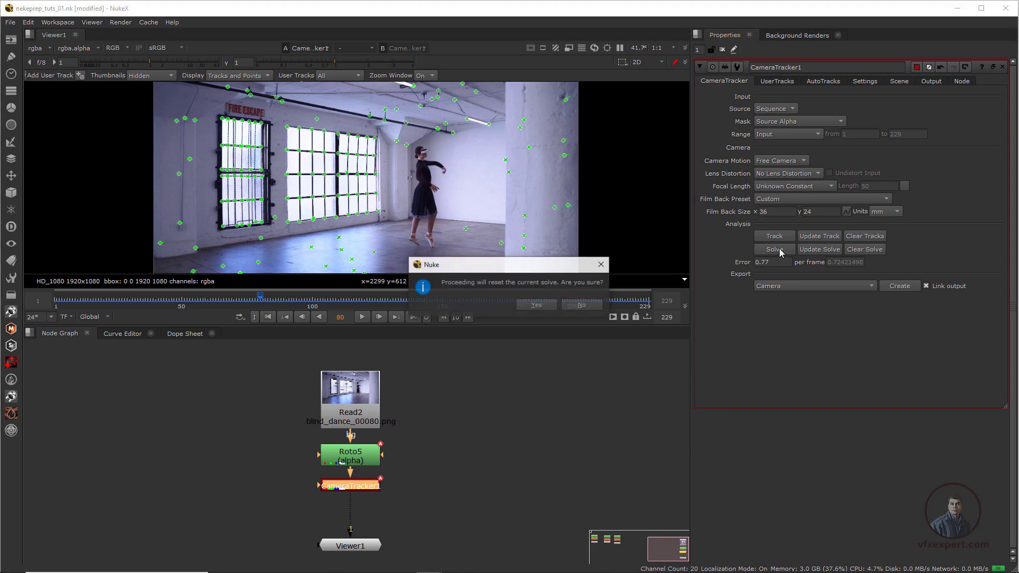
{"action": "left_click", "coordinate": [537, 306]}
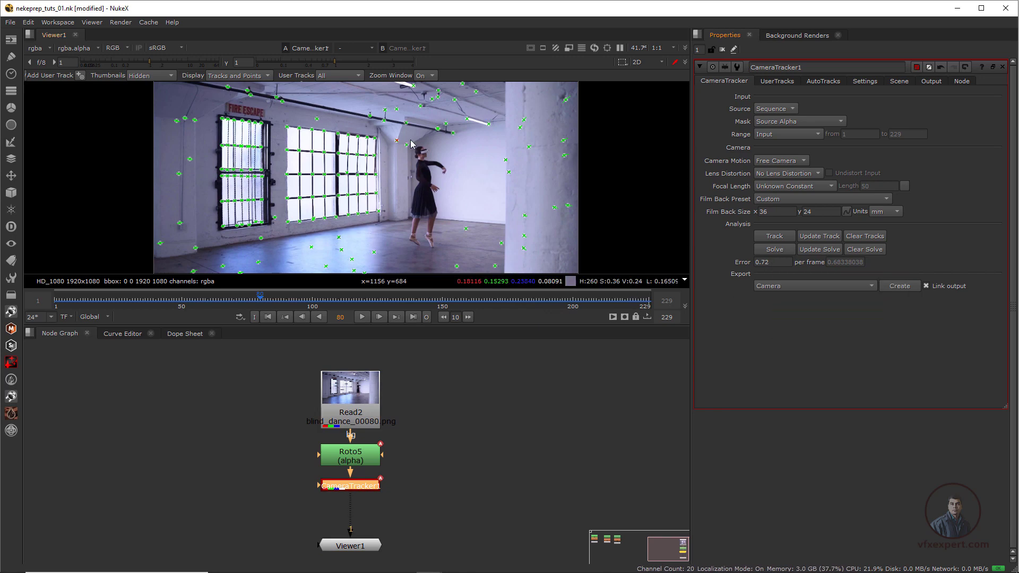
{"action": "scroll", "coordinate": [415, 153], "scroll_direction": "up", "scroll_amount": 1}
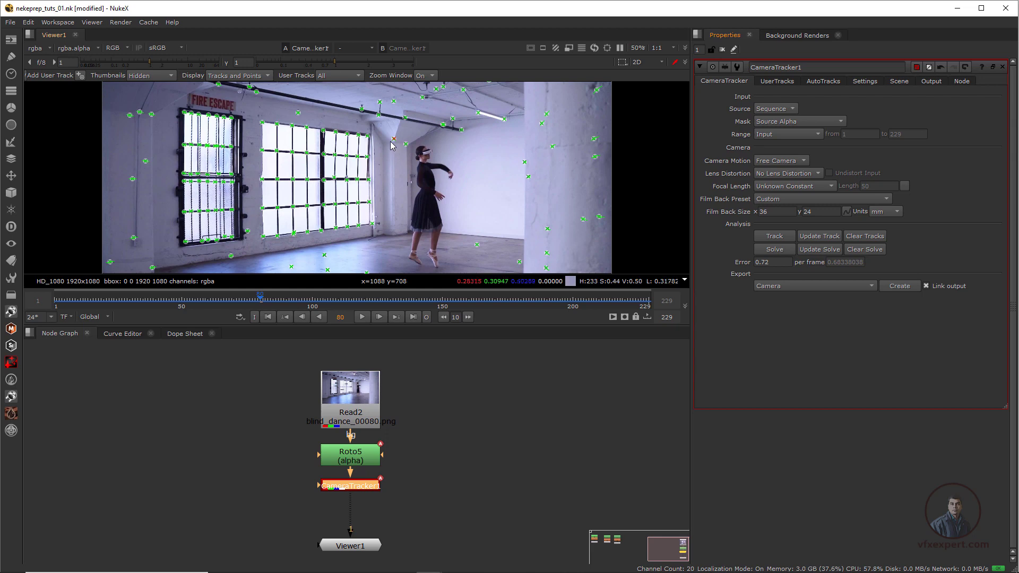
Re-solve the camera from the cleaned-up tracks, agreeing to reset the current solve
{"action": "mouse_move", "coordinate": [396, 142]}
{"action": "left_click", "coordinate": [774, 250]}
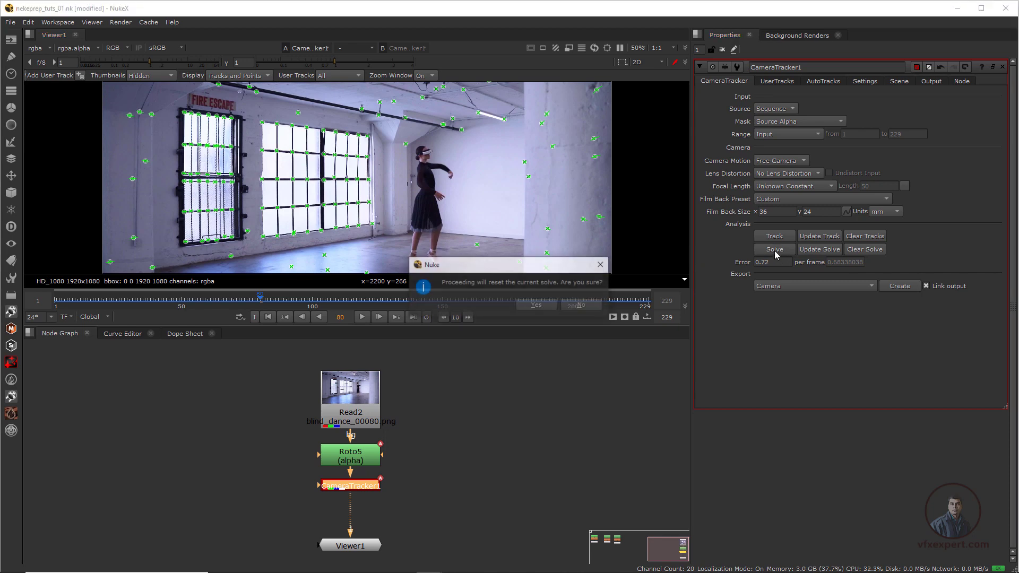
{"action": "left_click", "coordinate": [546, 304]}
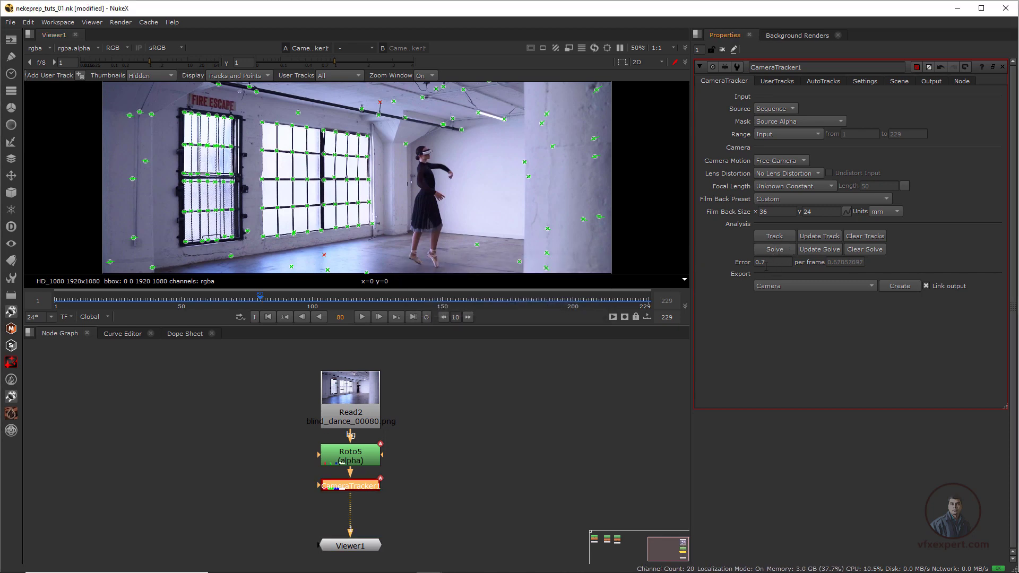
Examine the solve error and the track points on the footage at different frames, including frames 154 and 60
{"action": "scroll", "coordinate": [450, 185], "scroll_direction": "down", "scroll_amount": 2}
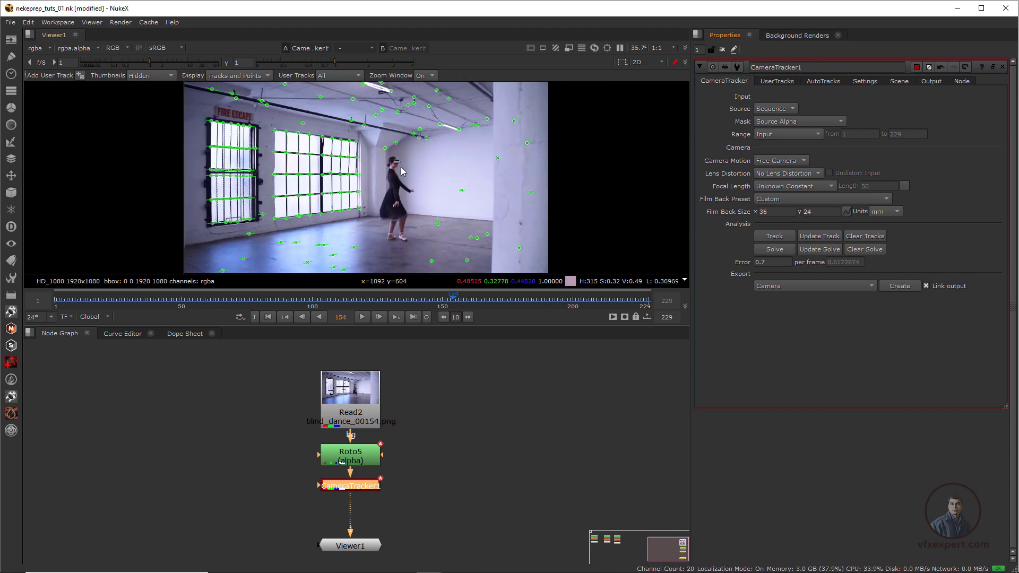
{"action": "scroll", "coordinate": [426, 189], "scroll_direction": "up", "scroll_amount": 1}
{"action": "middle_click_drag", "start_coordinate": [425, 188], "coordinate": [446, 212]}
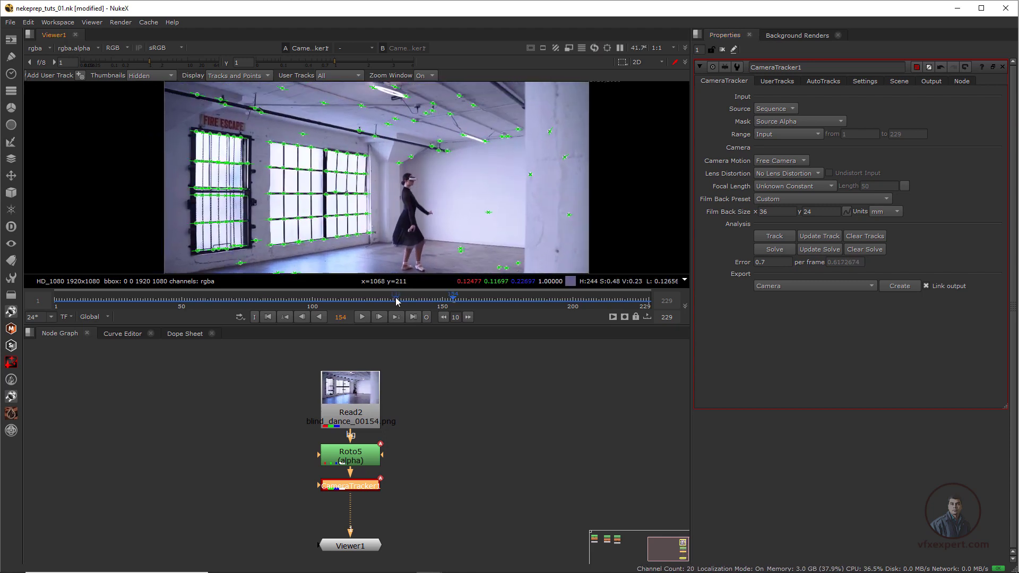
{"action": "left_click_drag", "start_coordinate": [396, 301], "coordinate": [208, 281]}
{"action": "scroll", "coordinate": [462, 228], "scroll_direction": "down", "scroll_amount": 2}
{"action": "middle_click_drag", "start_coordinate": [451, 230], "coordinate": [423, 209]}
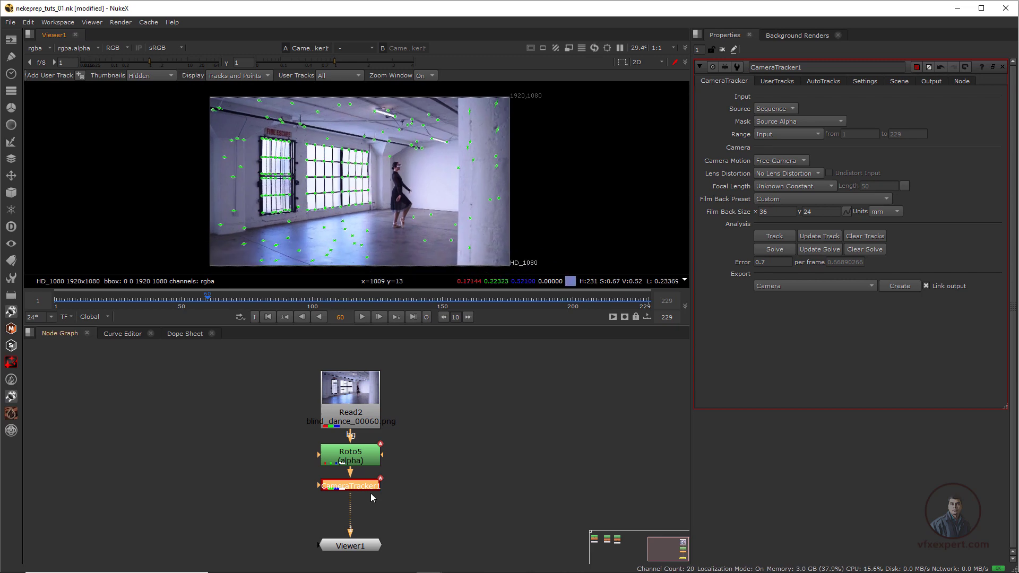
{"action": "scroll", "coordinate": [358, 232], "scroll_direction": "up", "scroll_amount": 1}
{"action": "mouse_move", "coordinate": [377, 228]}
{"action": "middle_mouse_down"}
{"action": "mouse_move", "coordinate": [365, 222]}
{"action": "mouse_move", "coordinate": [371, 228]}
{"action": "middle_mouse_up"}
Export the solve as a Scene with linked output and place the point cloud node to the left of Viewer1
{"action": "middle_click_drag", "start_coordinate": [399, 471], "coordinate": [384, 452]}
{"action": "left_click", "coordinate": [782, 290]}
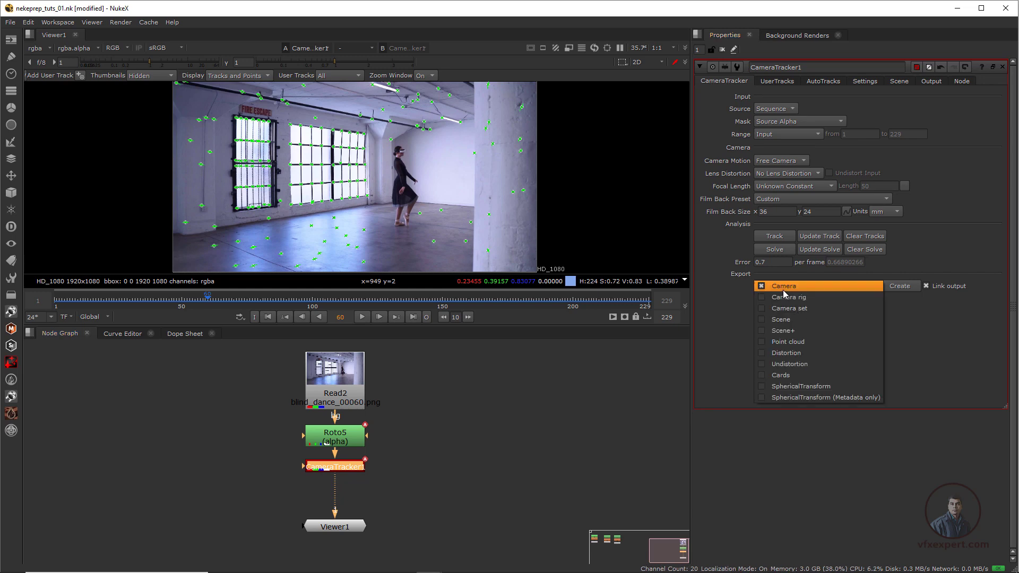
{"action": "left_click", "coordinate": [781, 320]}
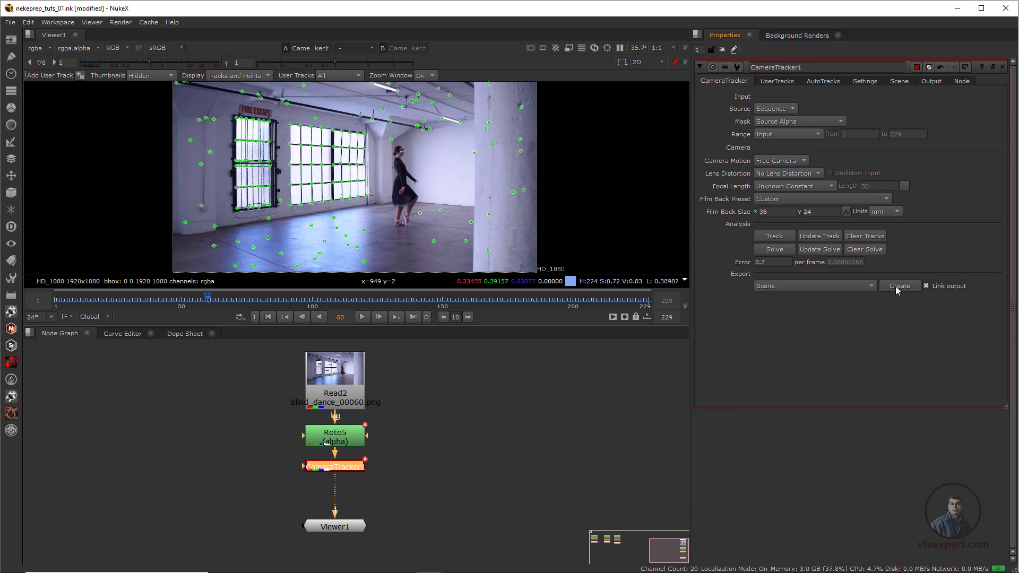
{"action": "left_click", "coordinate": [899, 286]}
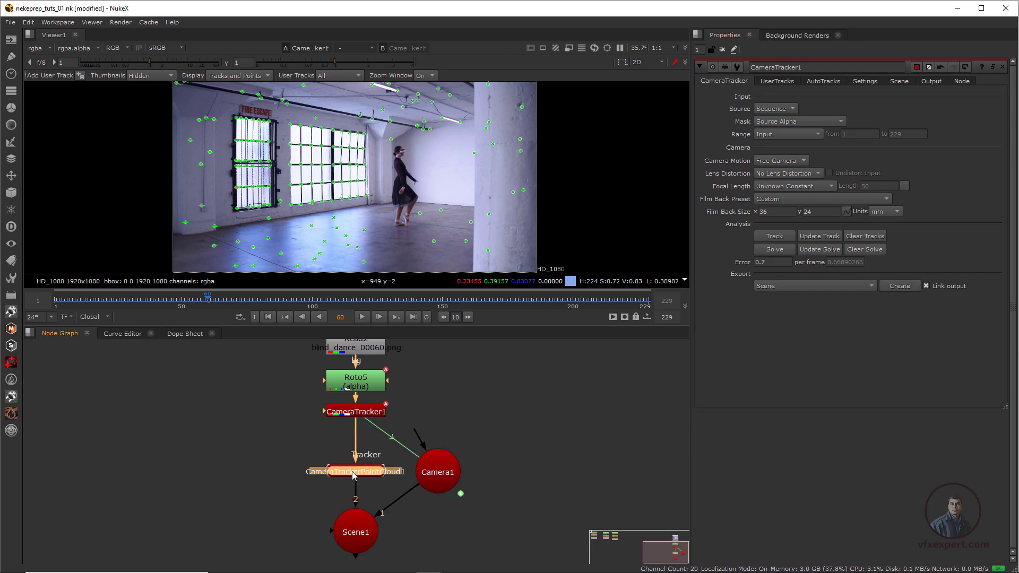
{"action": "left_click_drag", "start_coordinate": [354, 474], "coordinate": [265, 469]}
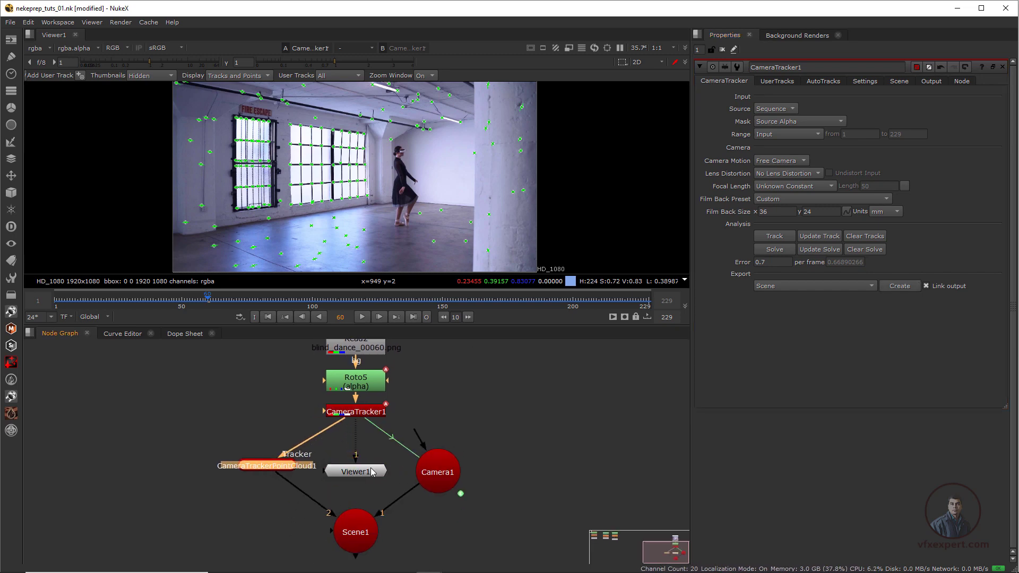
{"action": "middle_click_drag", "start_coordinate": [390, 485], "coordinate": [391, 457]}
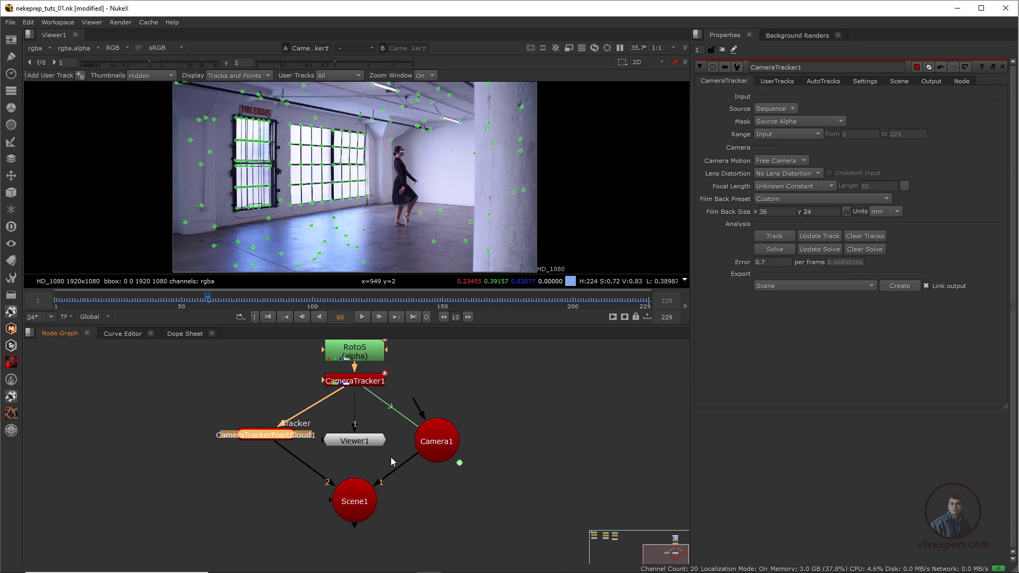
View Scene1 in 3D and examine the solved camera and point cloud from several angles, including at frame 84
{"action": "left_click", "coordinate": [355, 502]}
{"action": "key", "text": "1"}
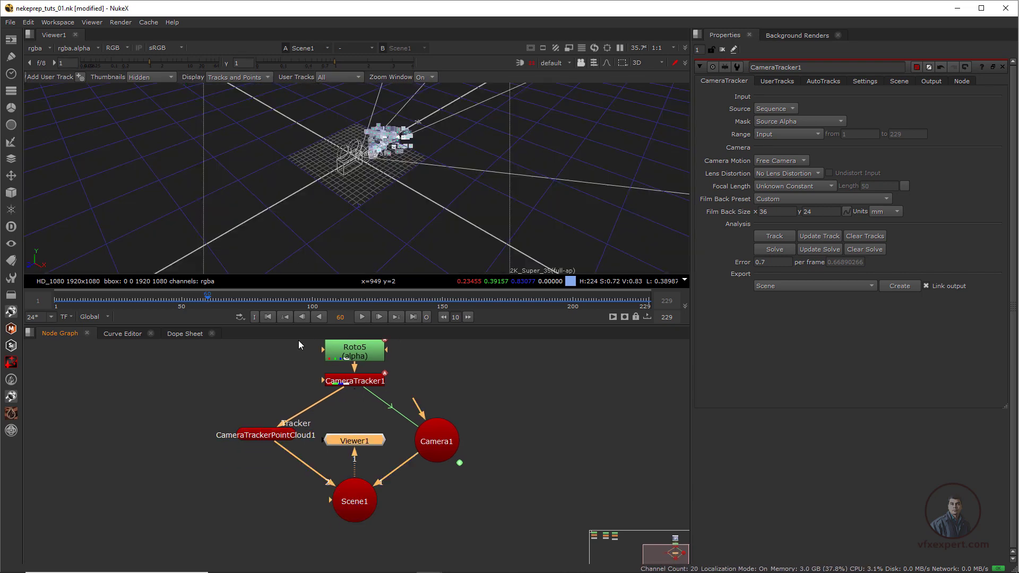
{"action": "left_click_drag", "start_coordinate": [330, 199], "coordinate": [375, 165], "text": "ctrl"}
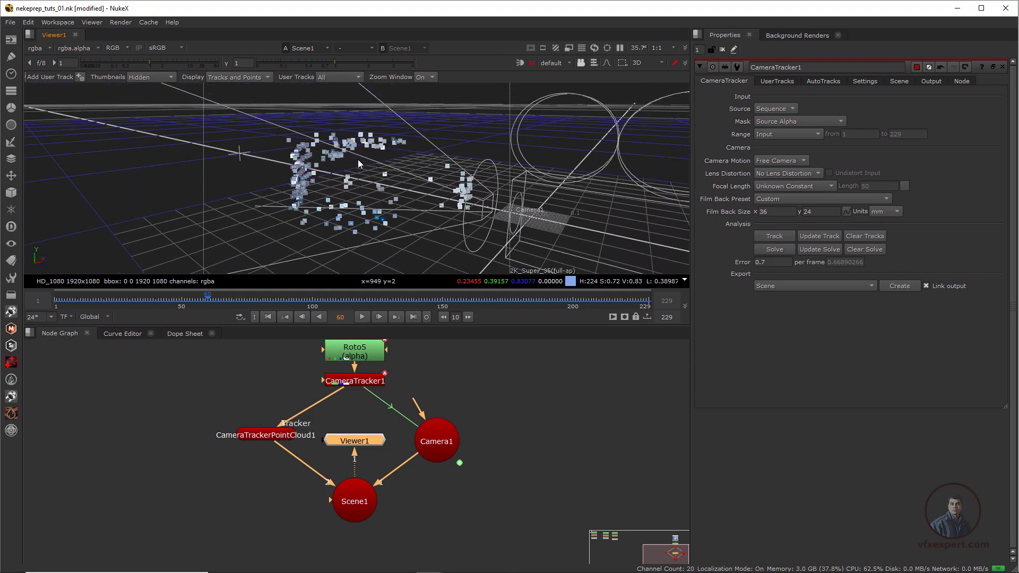
{"action": "left_click_drag", "start_coordinate": [424, 227], "coordinate": [445, 260], "text": "ctrl"}
{"action": "left_click_drag", "start_coordinate": [371, 302], "coordinate": [270, 298]}
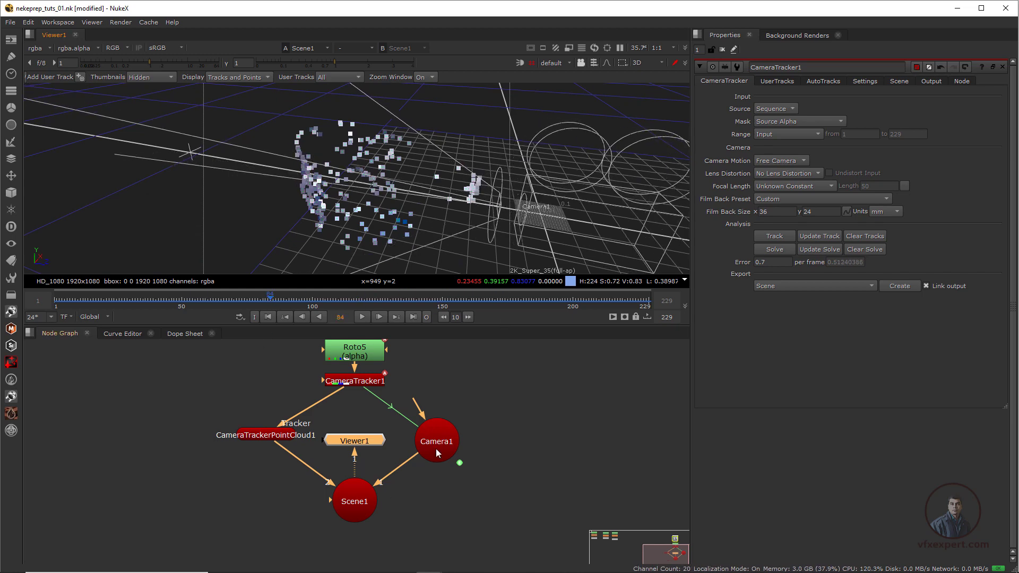
{"action": "left_click", "coordinate": [441, 445]}
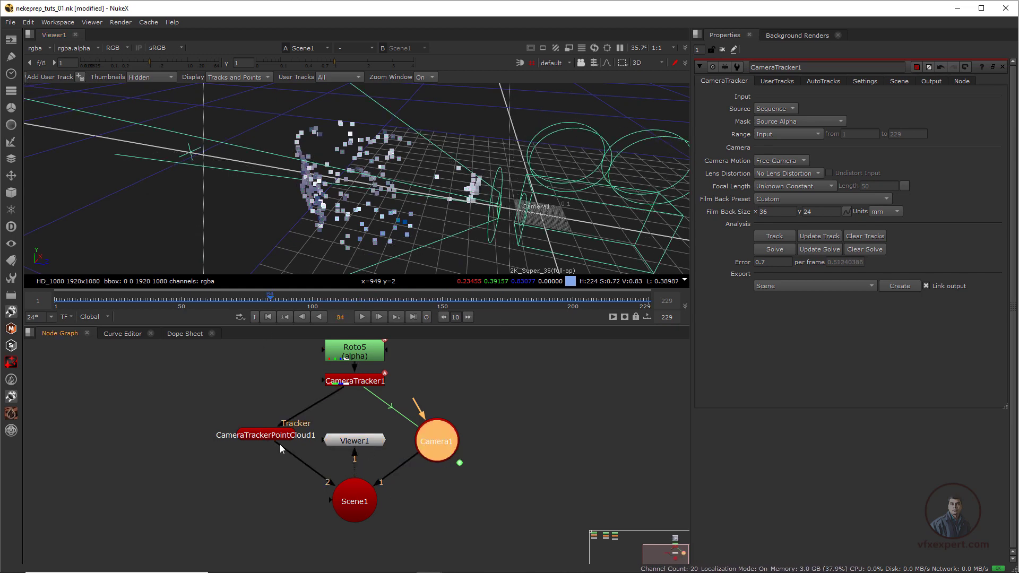
{"action": "left_click", "coordinate": [269, 439]}
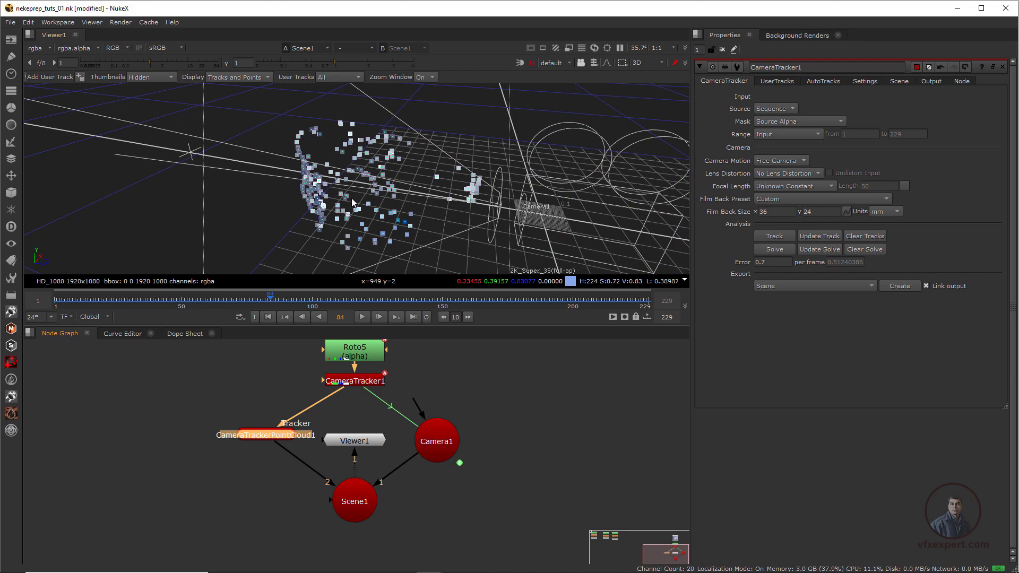
{"action": "left_click_drag", "start_coordinate": [467, 219], "coordinate": [447, 211], "text": "ctrl"}
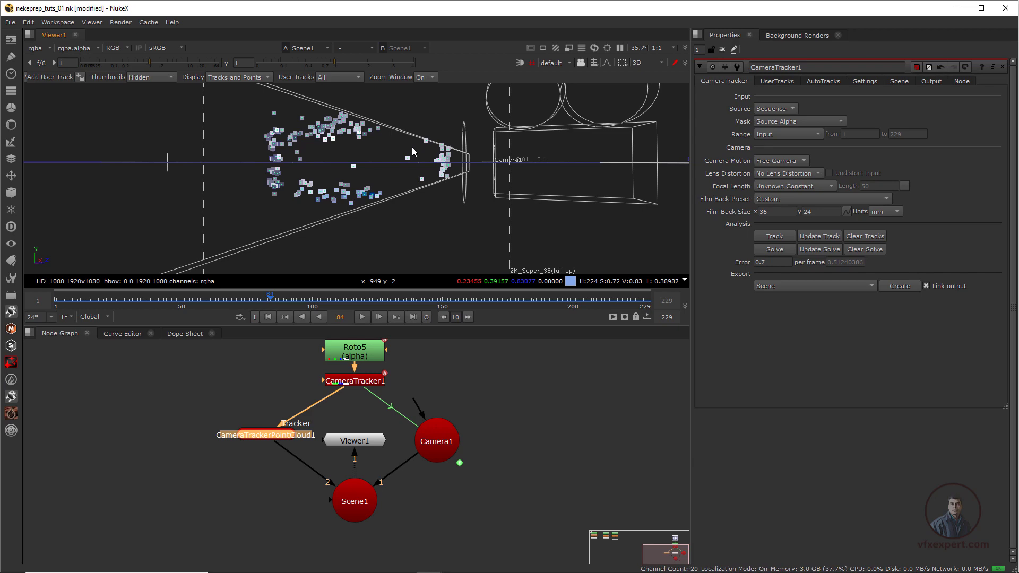
{"action": "left_click_drag", "start_coordinate": [476, 186], "coordinate": [391, 400], "text": "ctrl"}
View the CameraTracker1 output, select the group of track points on the floor and set the ground plane to them
{"action": "left_click", "coordinate": [365, 383]}
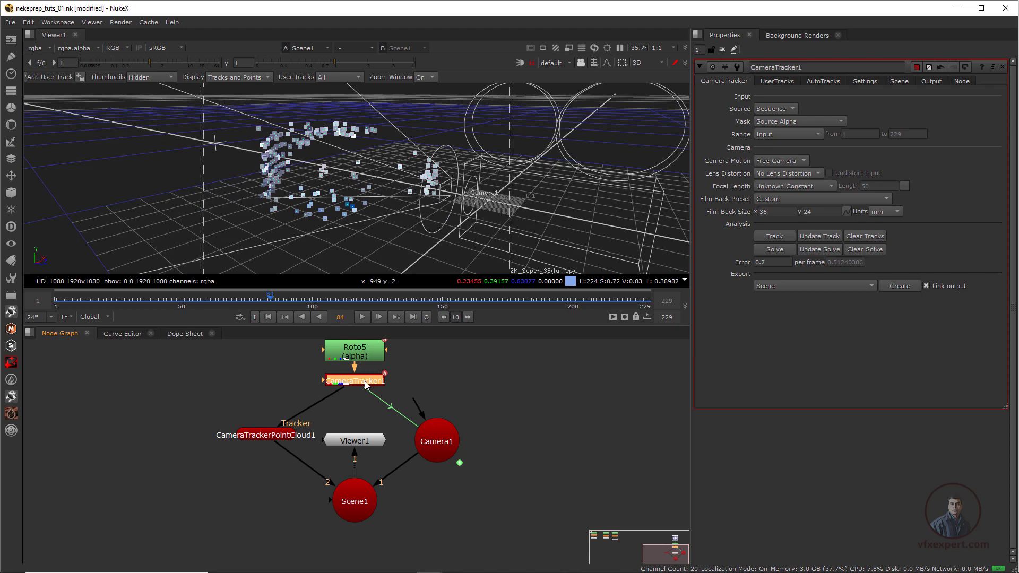
{"action": "key", "text": "1"}
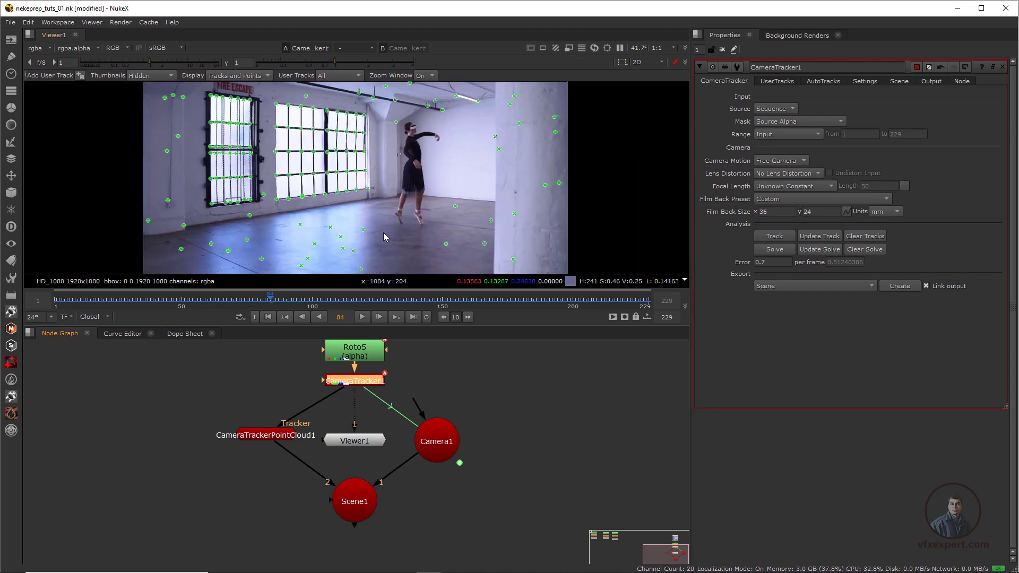
{"action": "scroll", "coordinate": [383, 232], "scroll_direction": "up", "scroll_amount": 1}
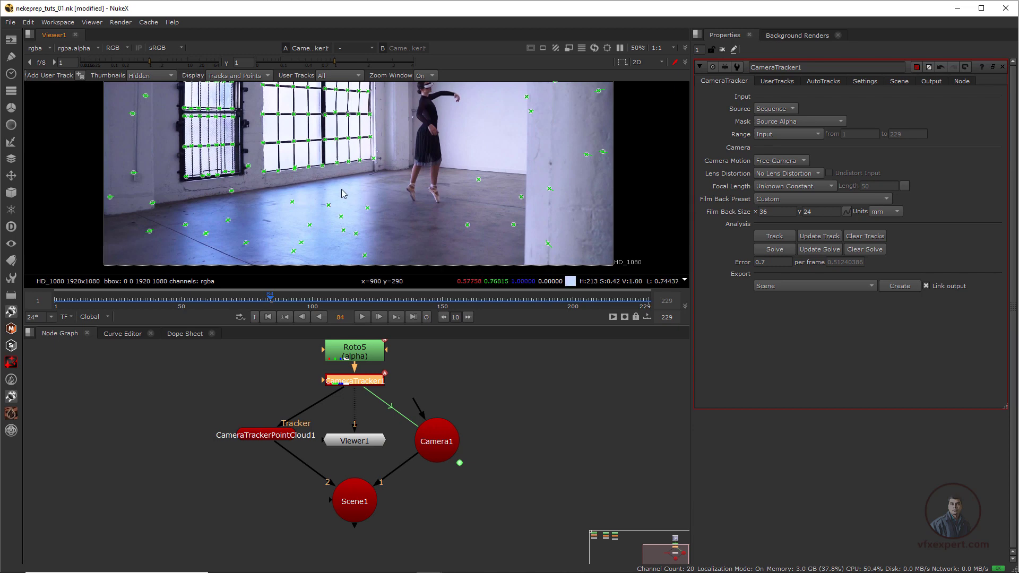
{"action": "scroll", "coordinate": [354, 239], "scroll_direction": "up", "scroll_amount": 1}
{"action": "middle_click_drag", "start_coordinate": [355, 238], "coordinate": [370, 241]}
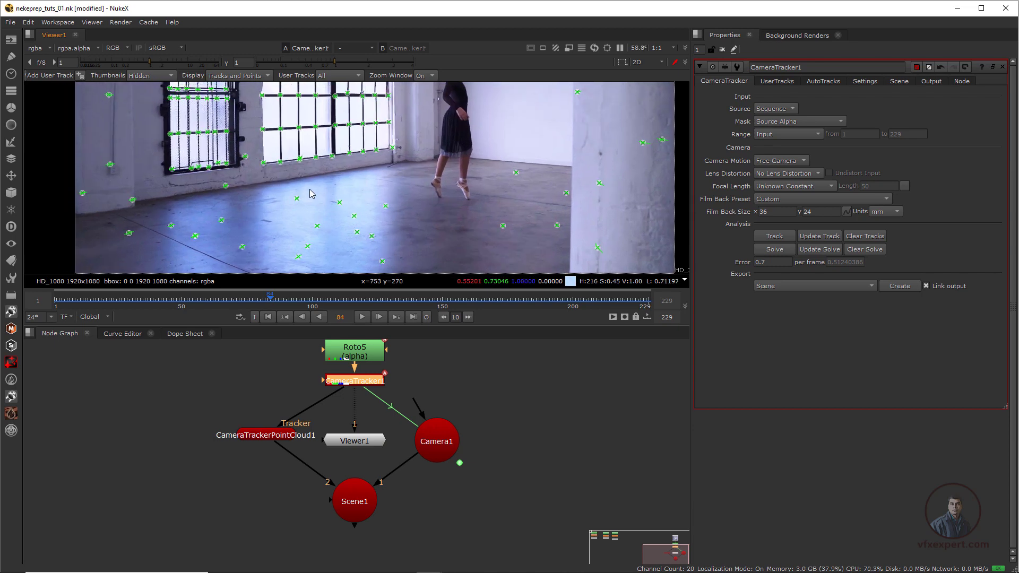
{"action": "left_click_drag", "start_coordinate": [285, 184], "coordinate": [374, 238]}
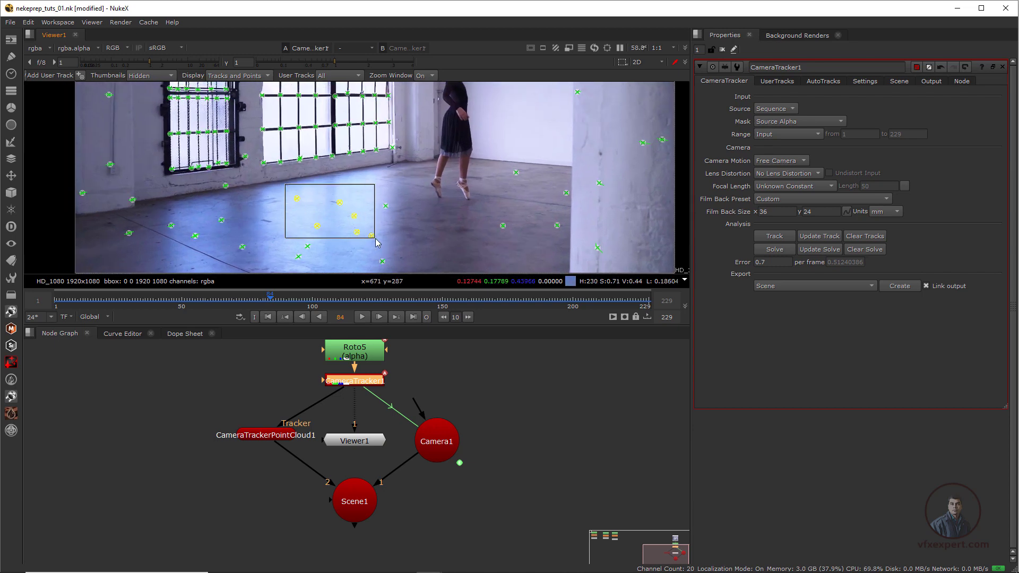
{"action": "right_click", "coordinate": [354, 215]}
{"action": "mouse_move", "coordinate": [383, 266]}
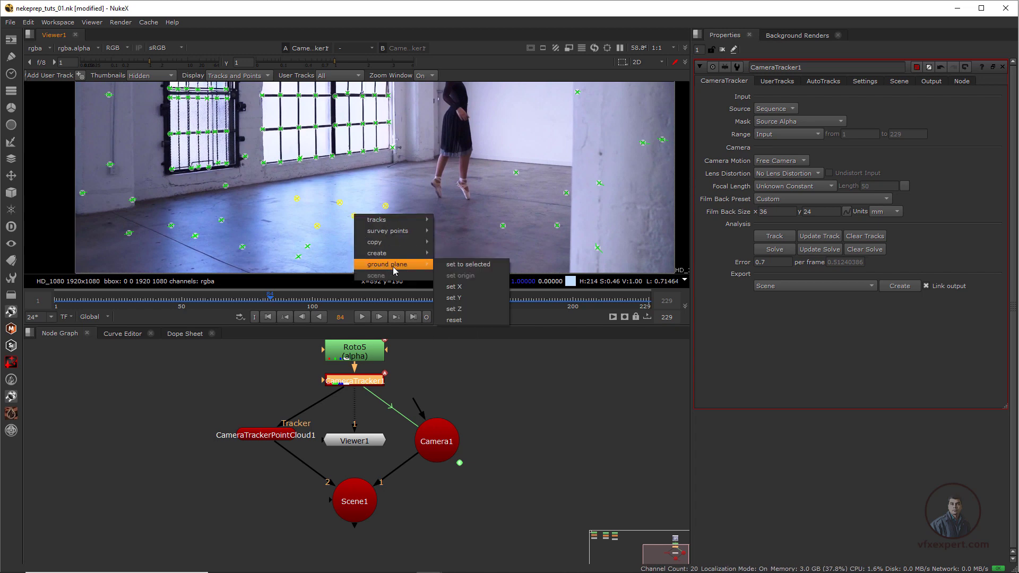
{"action": "left_click", "coordinate": [453, 265]}
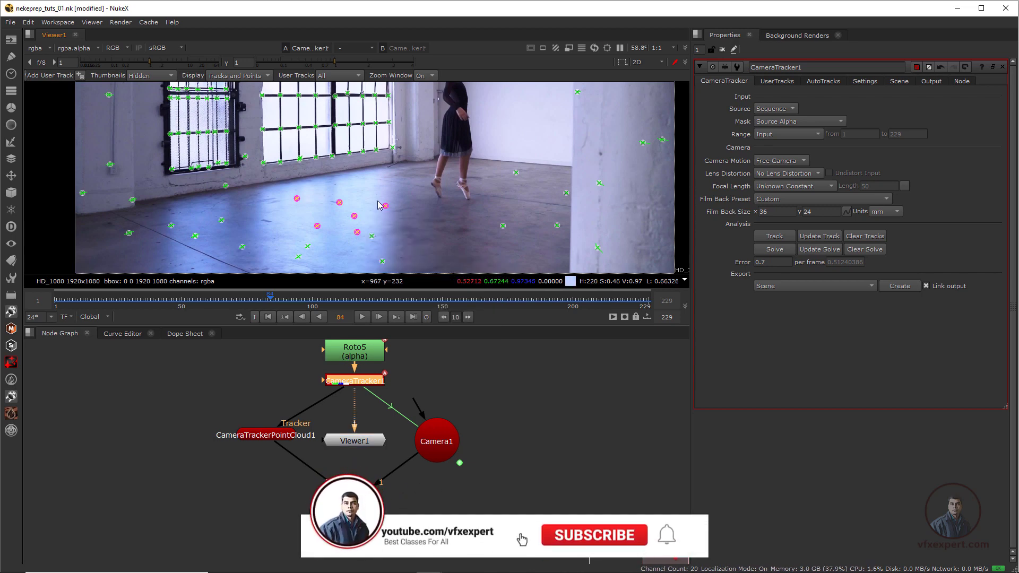
Set the ground plane origin to a floor point within the group and check the realigned Scene1 in 3D
{"action": "right_click", "coordinate": [341, 205]}
{"action": "mouse_move", "coordinate": [363, 246]}
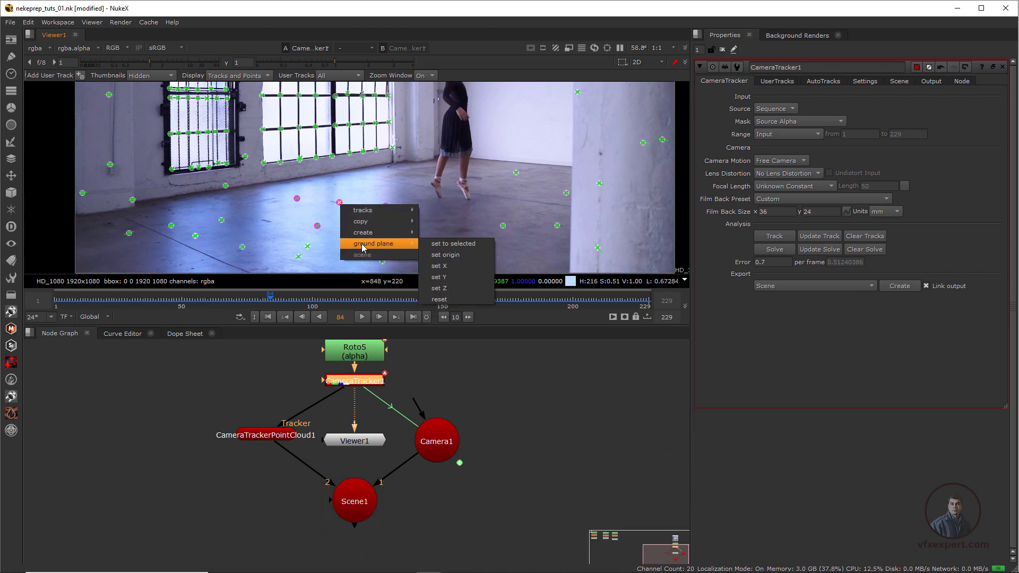
{"action": "left_click", "coordinate": [446, 256]}
{"action": "left_click", "coordinate": [358, 516]}
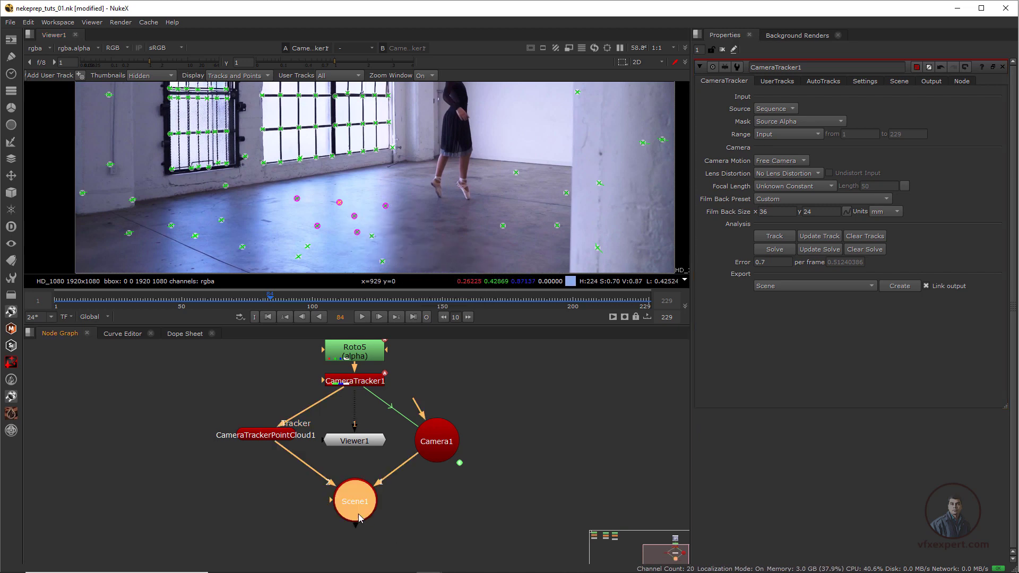
{"action": "key", "text": "1"}
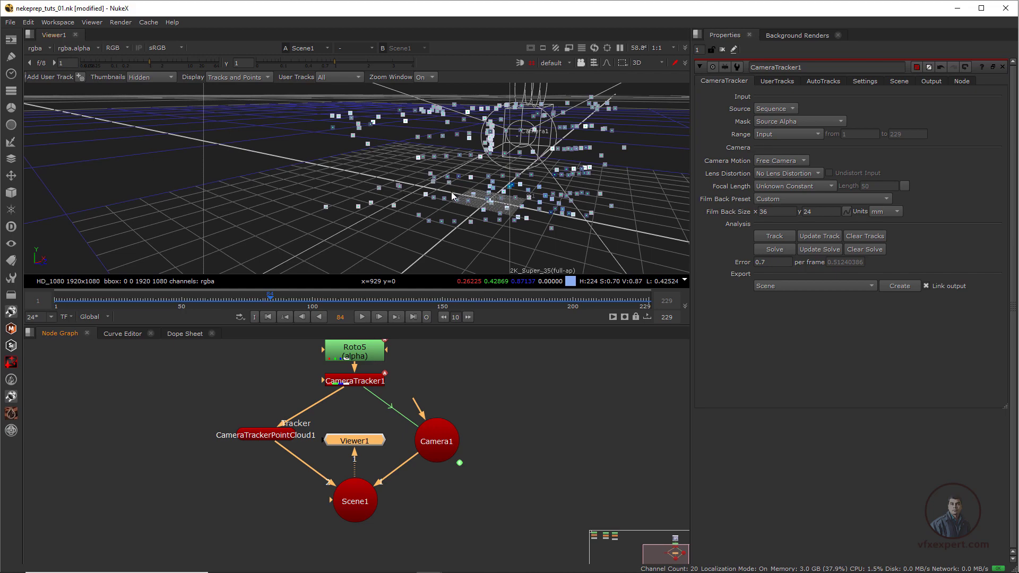
{"action": "left_click_drag", "start_coordinate": [452, 196], "coordinate": [380, 229], "text": "ctrl"}
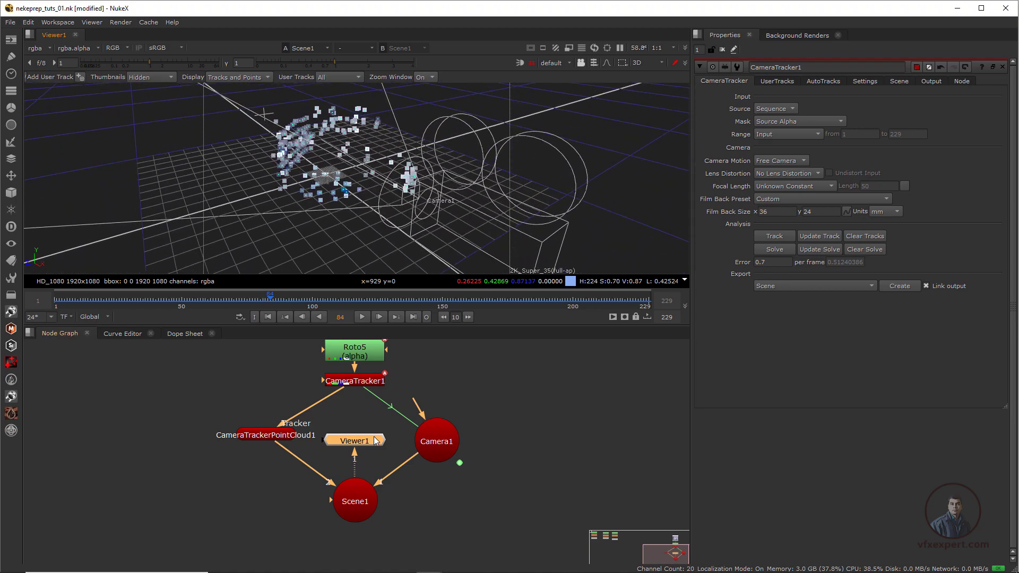
Move the Viewer1 node below Scene1, add a Card geometry node and connect it to Scene1
{"action": "left_click_drag", "start_coordinate": [367, 445], "coordinate": [351, 547]}
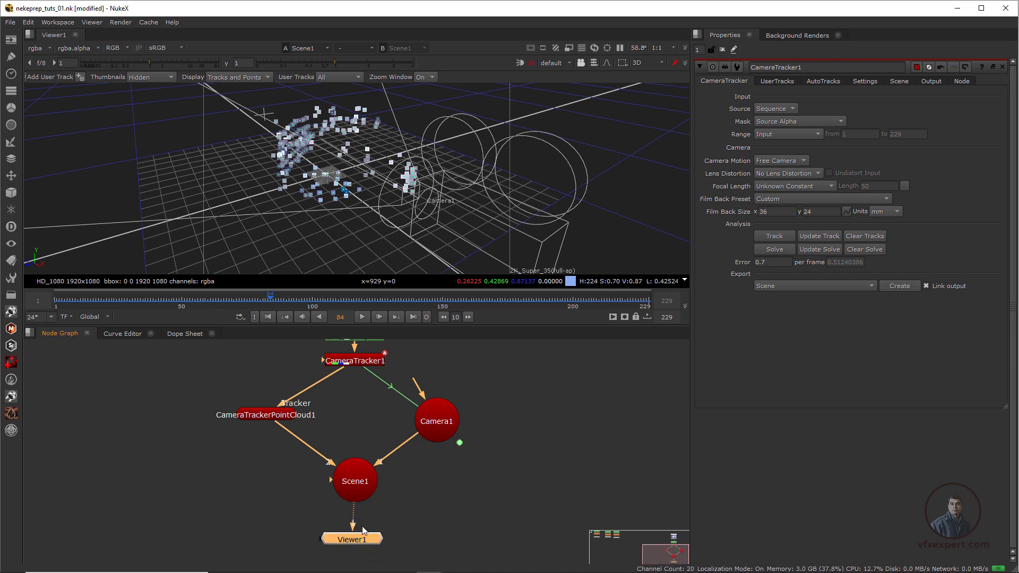
{"action": "scroll", "coordinate": [371, 492], "scroll_direction": "down", "scroll_amount": 2}
{"action": "middle_click_drag", "start_coordinate": [370, 489], "coordinate": [363, 490]}
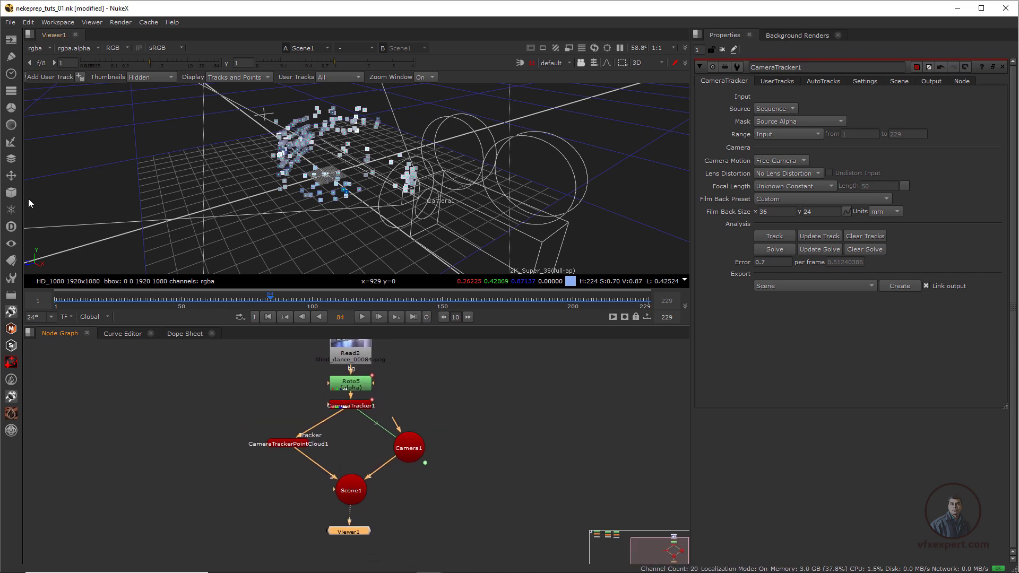
{"action": "left_click", "coordinate": [11, 193]}
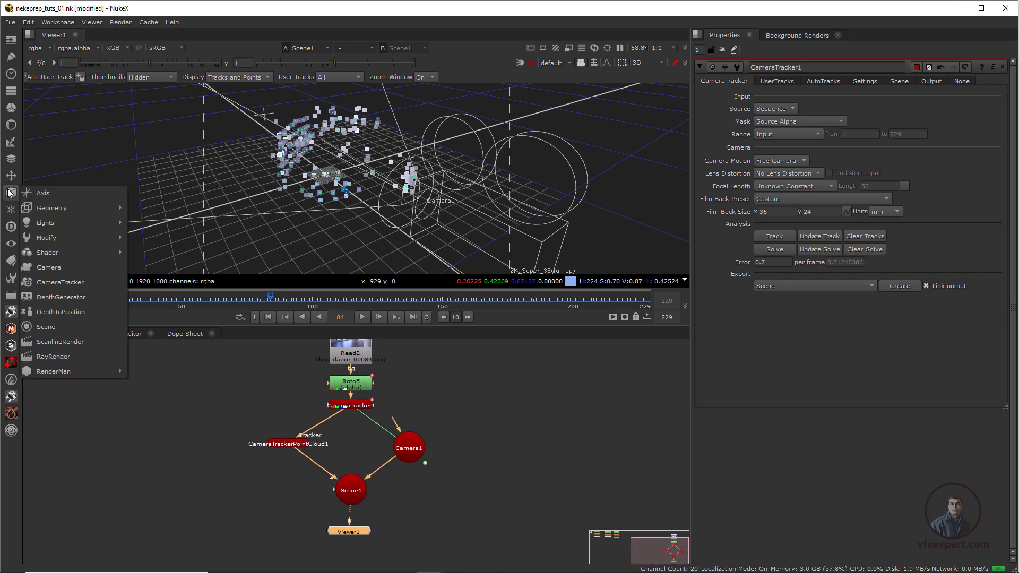
{"action": "mouse_move", "coordinate": [62, 208]}
{"action": "left_click", "coordinate": [136, 208]}
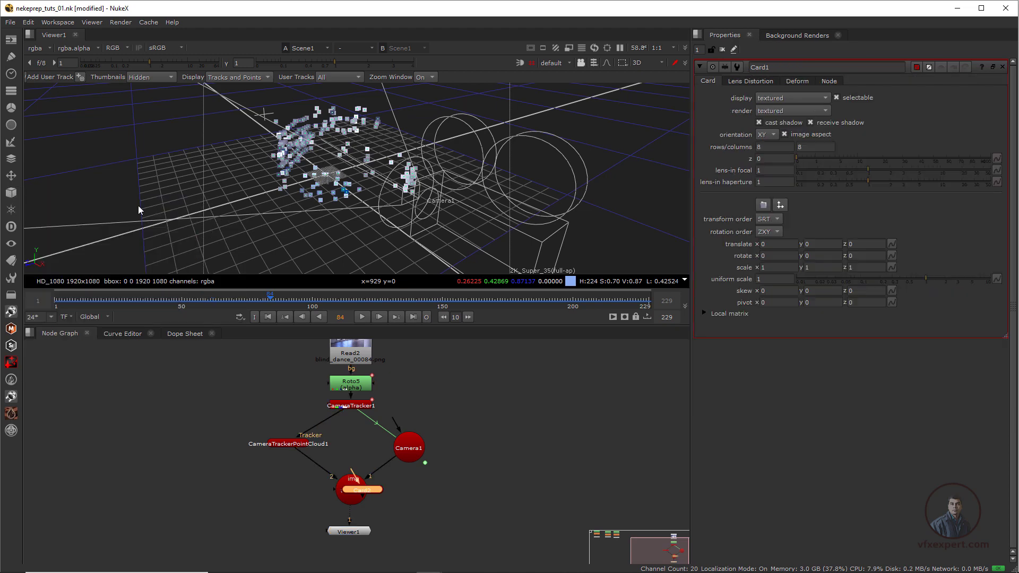
{"action": "mouse_move", "coordinate": [375, 492]}
{"action": "left_mouse_down"}
{"action": "mouse_move", "coordinate": [314, 491]}
{"action": "mouse_move", "coordinate": [270, 477]}
{"action": "mouse_move", "coordinate": [335, 510]}
{"action": "mouse_move", "coordinate": [355, 493]}
{"action": "left_mouse_up"}
Add a CheckerBoard as the image input of Card1 and examine the textured card against the point cloud
{"action": "left_click", "coordinate": [9, 44]}
{"action": "left_click", "coordinate": [71, 154]}
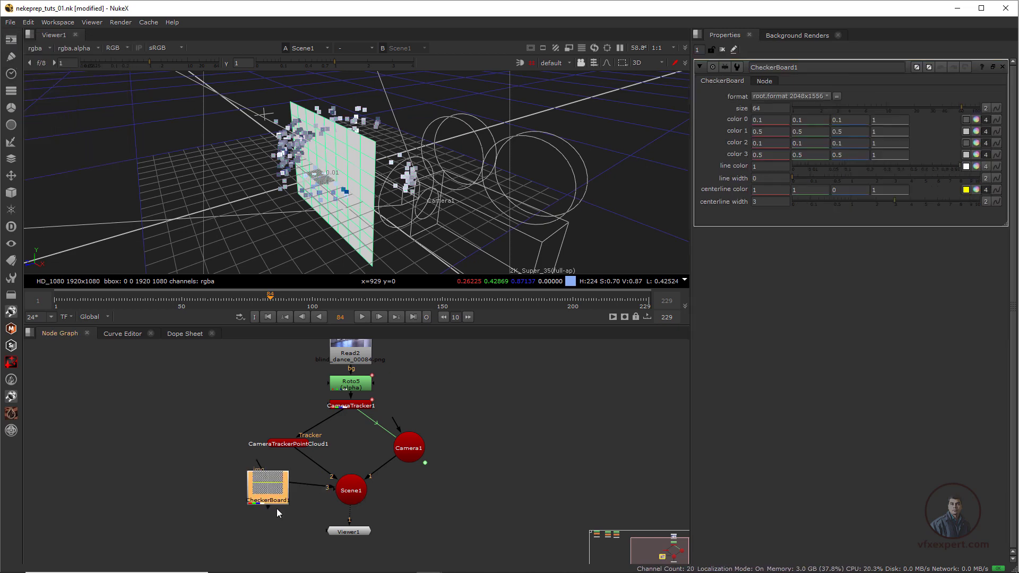
{"action": "left_click_drag", "start_coordinate": [265, 486], "coordinate": [210, 432]}
{"action": "left_click_drag", "start_coordinate": [403, 207], "coordinate": [332, 159], "text": "ctrl"}
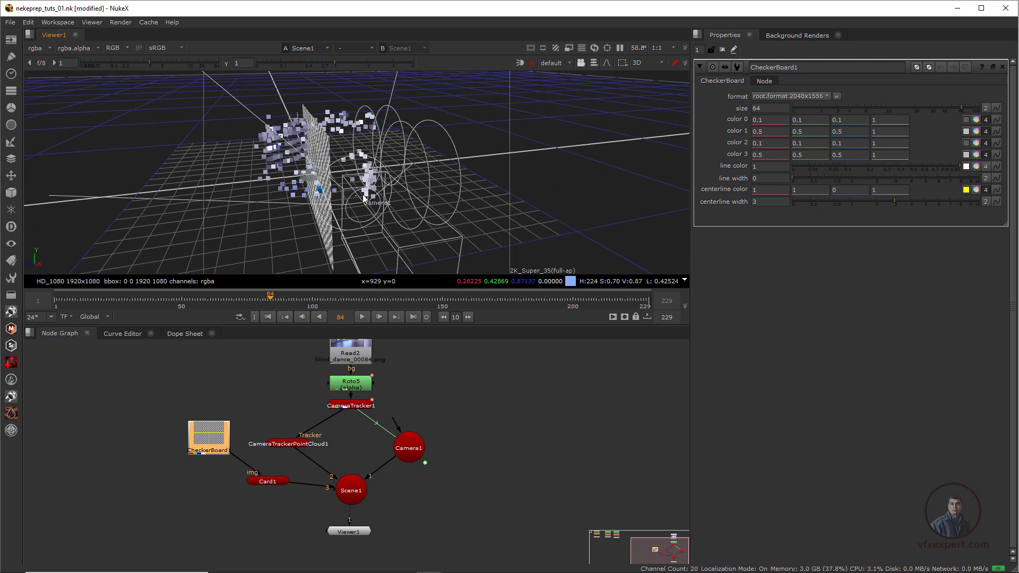
{"action": "left_click_drag", "start_coordinate": [329, 226], "coordinate": [358, 132], "text": "ctrl"}
{"action": "left_click_drag", "start_coordinate": [380, 211], "coordinate": [419, 216], "text": "ctrl"}
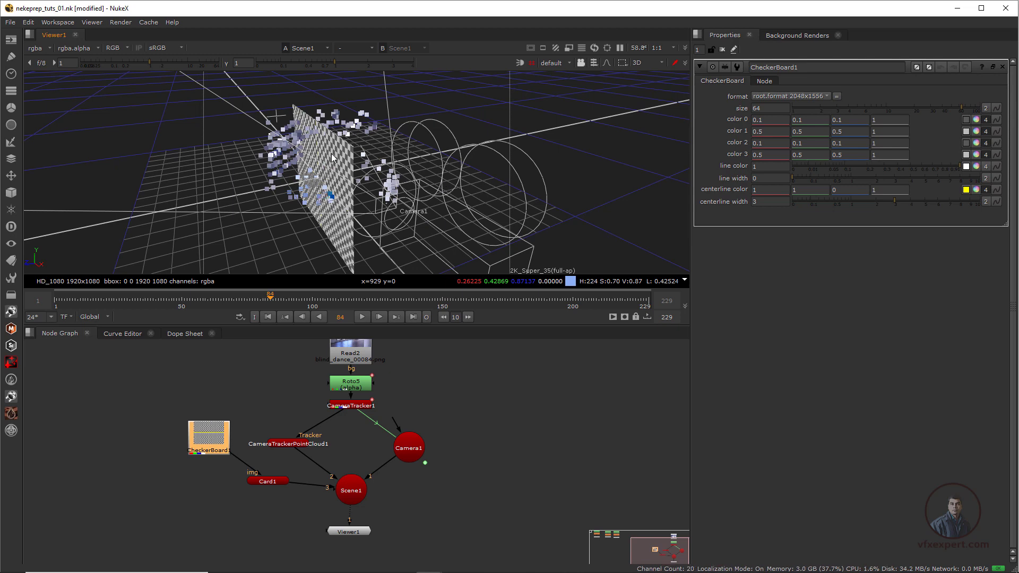
{"action": "left_click_drag", "start_coordinate": [360, 182], "coordinate": [393, 199], "text": "ctrl"}
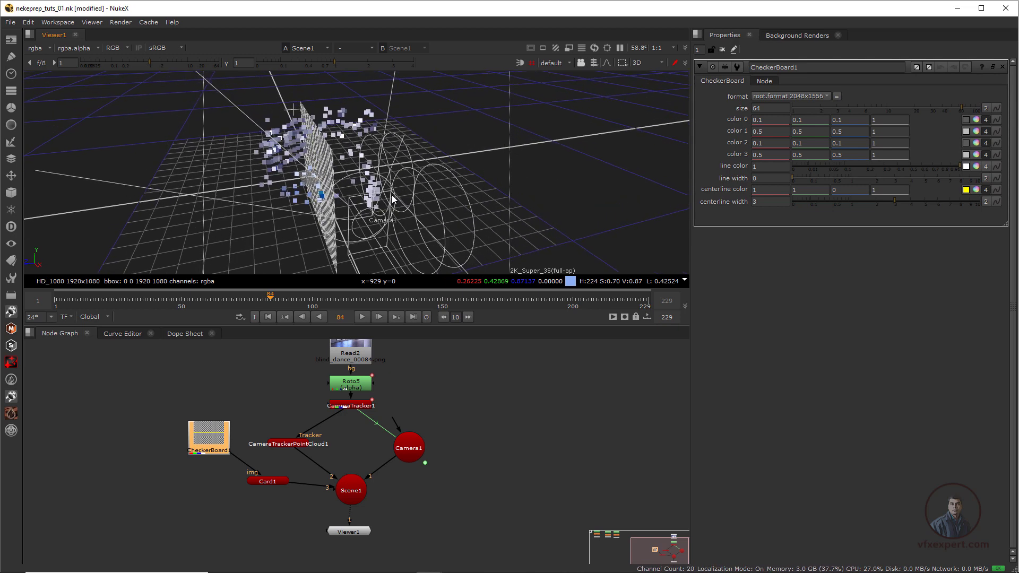
Rotate the CameraTracker1 scene transform to -90 in Y and check the card against the point cloud in 3D
{"action": "left_click", "coordinate": [358, 406]}
{"action": "double_click", "coordinate": [358, 405]}
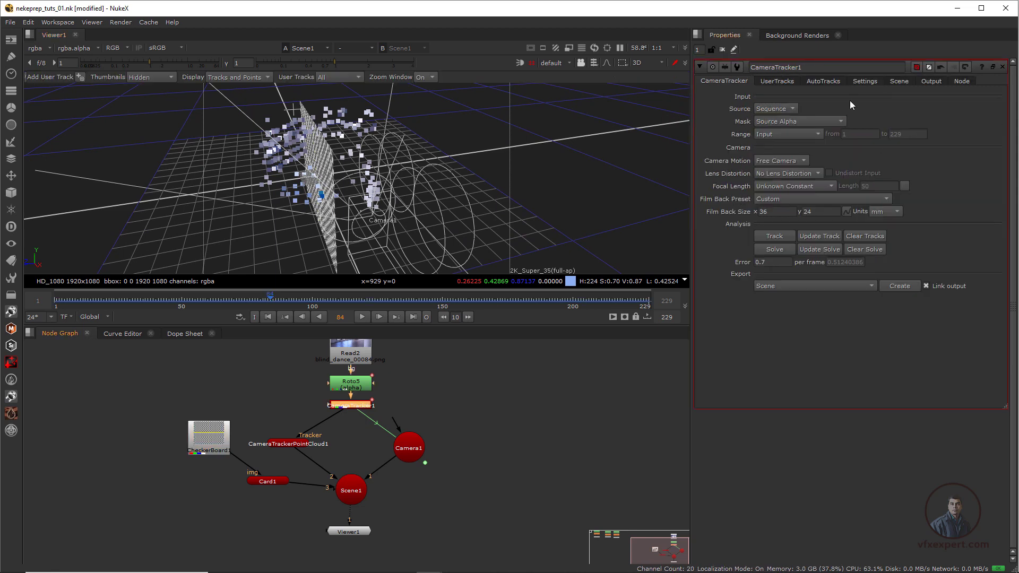
{"action": "left_click", "coordinate": [898, 82]}
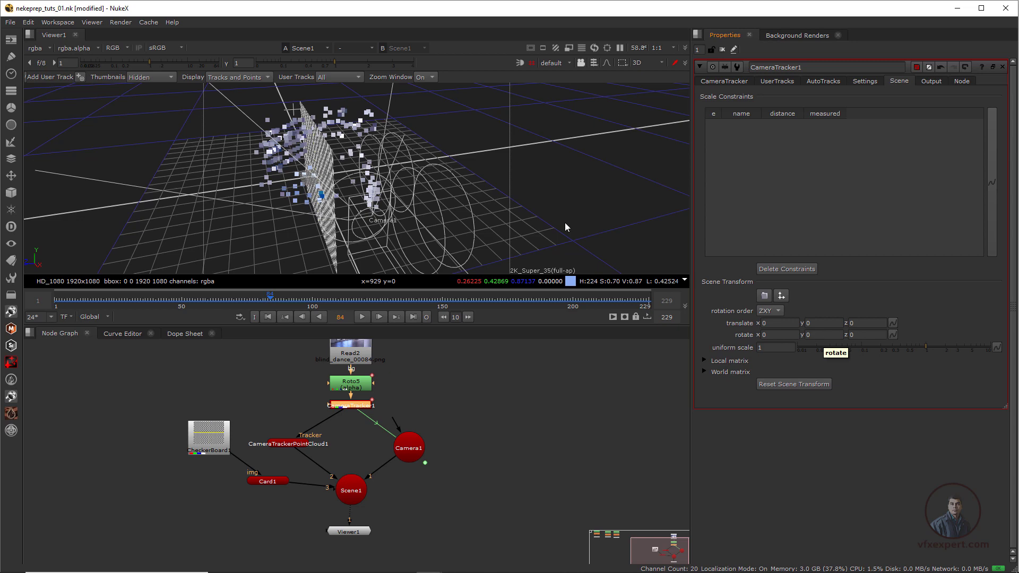
{"action": "left_click_drag", "start_coordinate": [525, 197], "coordinate": [547, 202], "text": "ctrl"}
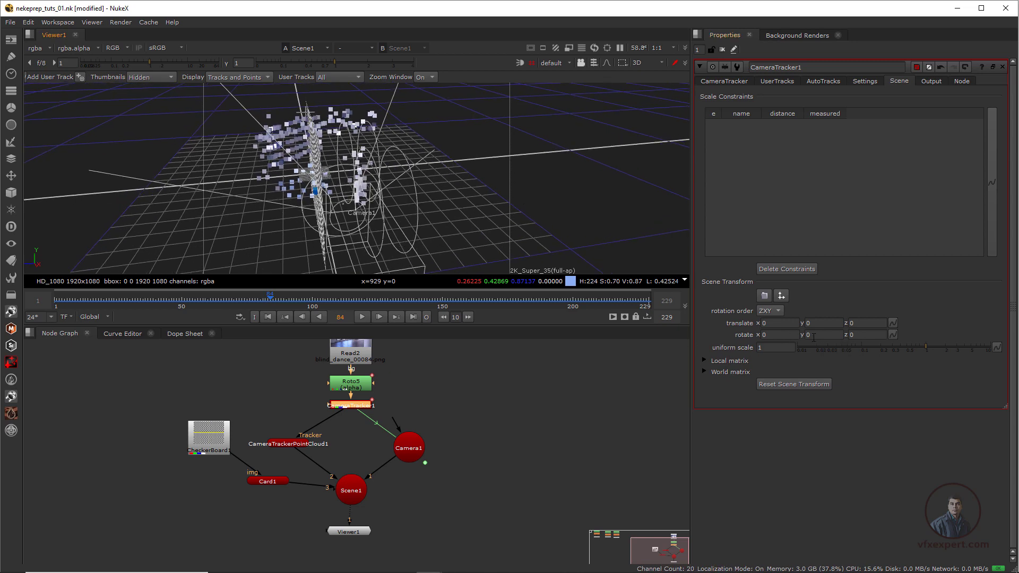
{"action": "left_click", "coordinate": [813, 335]}
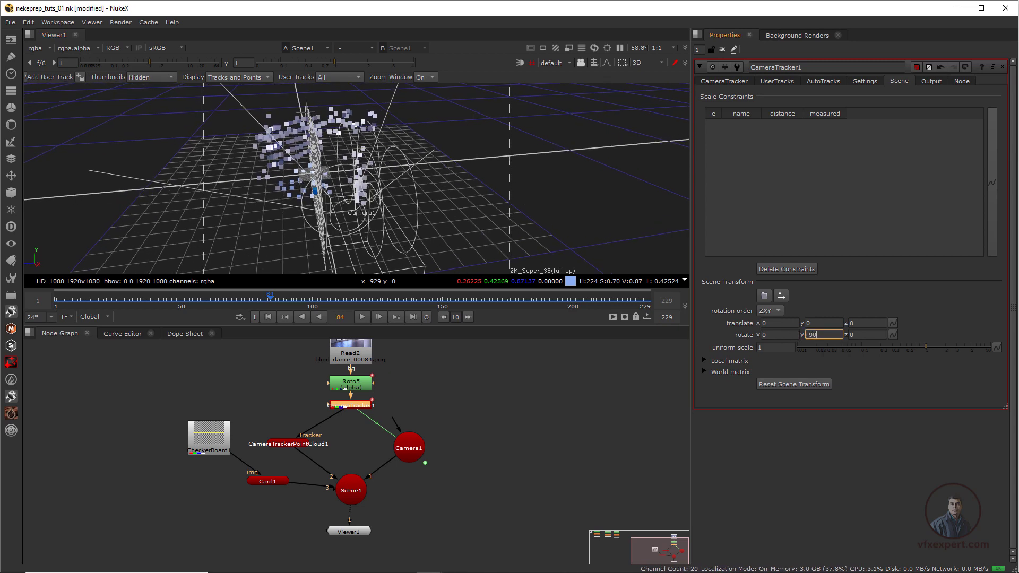
{"action": "key", "text": "Return"}
{"action": "left_click_drag", "start_coordinate": [307, 206], "coordinate": [370, 194], "text": "ctrl"}
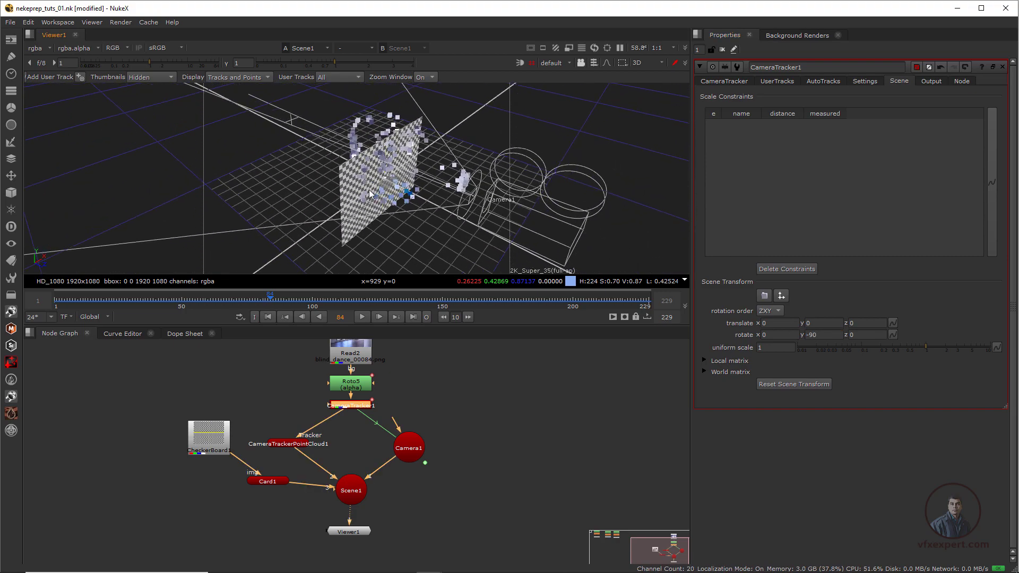
{"action": "left_click_drag", "start_coordinate": [536, 249], "coordinate": [375, 205], "text": "ctrl"}
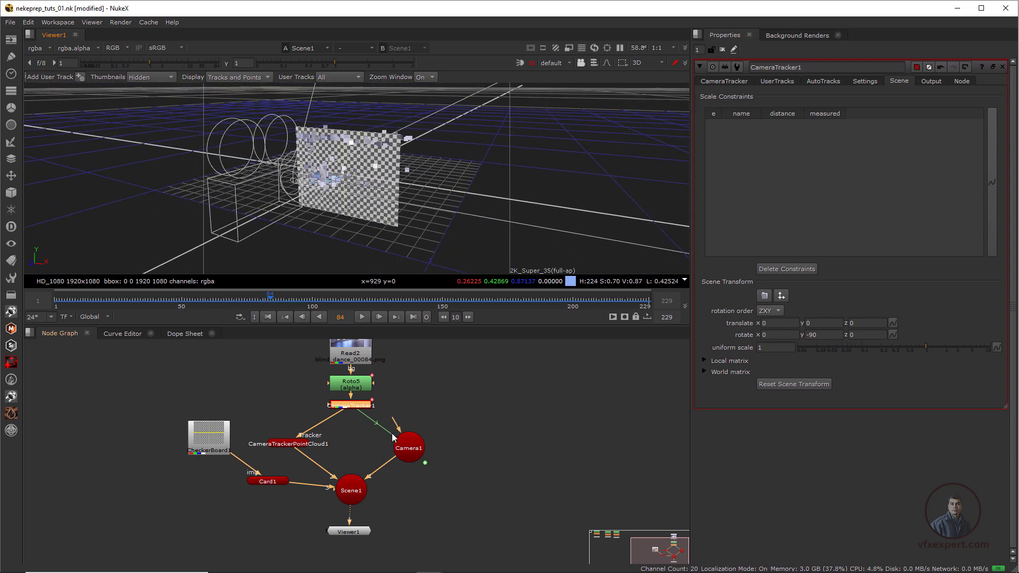
Make room above the Viewer1 node and add a ScanlineRender node below Scene1
{"action": "middle_click_drag", "start_coordinate": [392, 432], "coordinate": [376, 421]}
{"action": "left_click_drag", "start_coordinate": [345, 521], "coordinate": [348, 551]}
{"action": "left_click", "coordinate": [370, 518]}
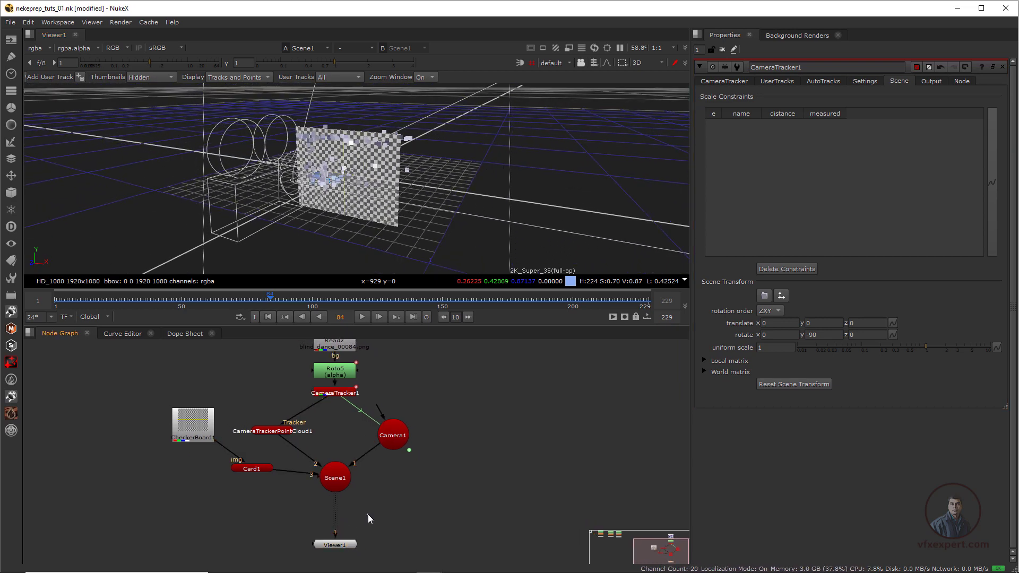
{"action": "left_click", "coordinate": [11, 193]}
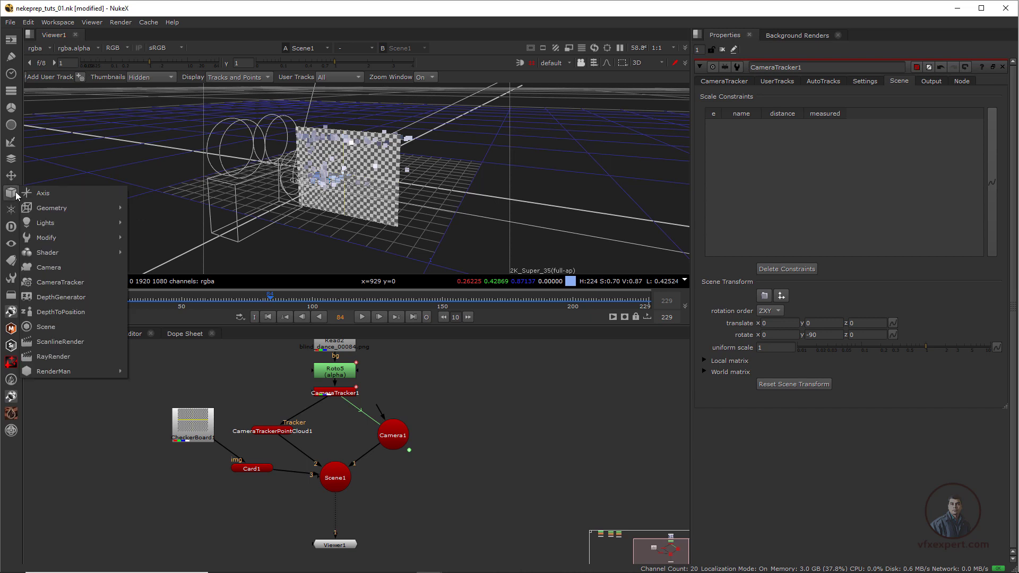
{"action": "left_click", "coordinate": [44, 343]}
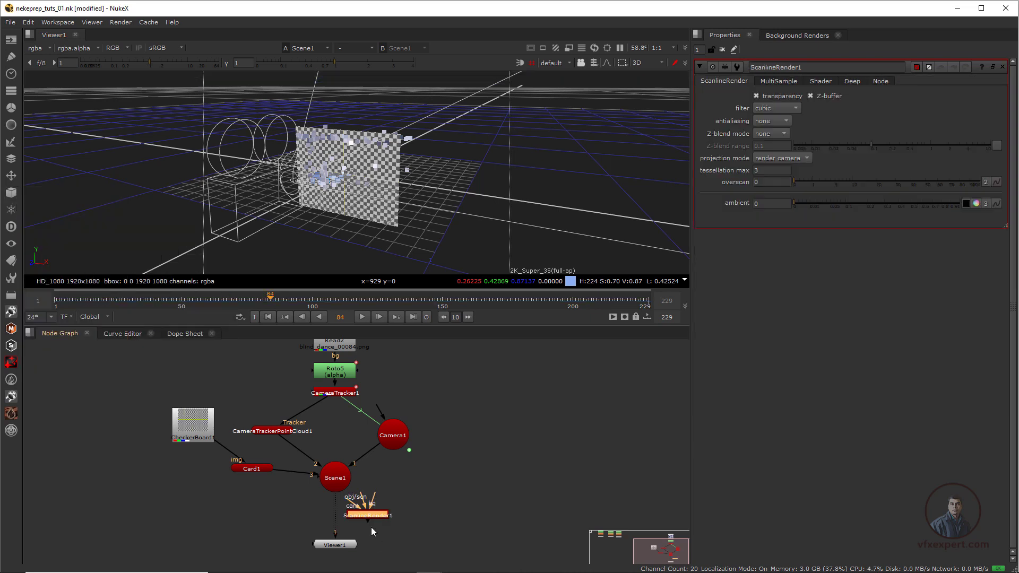
{"action": "left_click_drag", "start_coordinate": [362, 511], "coordinate": [367, 521]}
Connect the ScanlineRender1 cam input to Camera1 and its obj/scn input to Scene1
{"action": "scroll", "coordinate": [365, 509], "scroll_direction": "up", "scroll_amount": 2}
{"action": "middle_click_drag", "start_coordinate": [376, 506], "coordinate": [397, 472]}
{"action": "left_click_drag", "start_coordinate": [355, 523], "coordinate": [356, 543]}
{"action": "left_click_drag", "start_coordinate": [388, 494], "coordinate": [432, 375]}
{"action": "left_click_drag", "start_coordinate": [388, 492], "coordinate": [340, 432]}
{"action": "left_click_drag", "start_coordinate": [406, 489], "coordinate": [461, 462]}
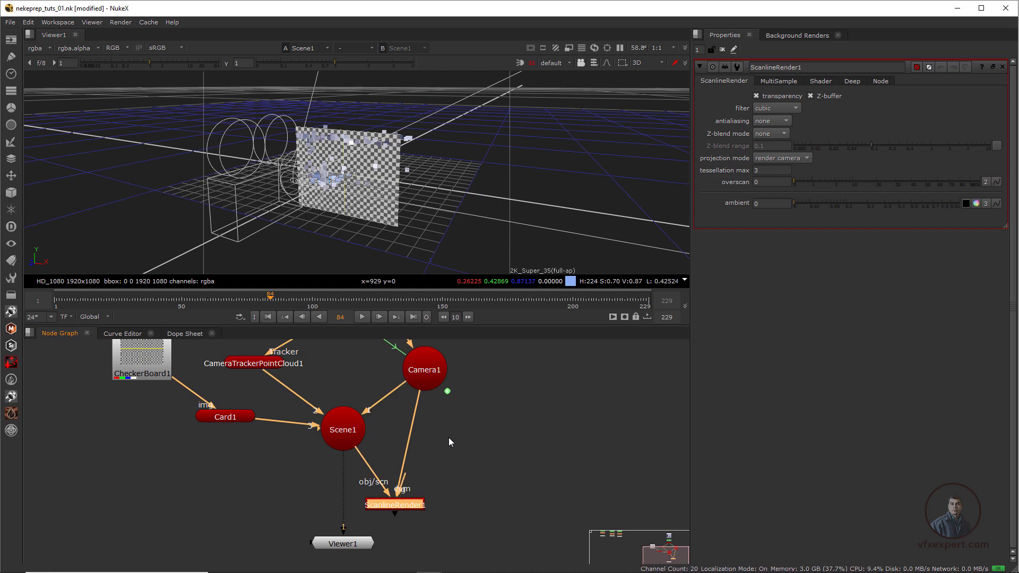
Move the Read2 node up and insert a dot in the pipe between Read2 and Roto5
{"action": "scroll", "coordinate": [448, 438], "scroll_direction": "down", "scroll_amount": 2}
{"action": "middle_click_drag", "start_coordinate": [402, 411], "coordinate": [363, 464]}
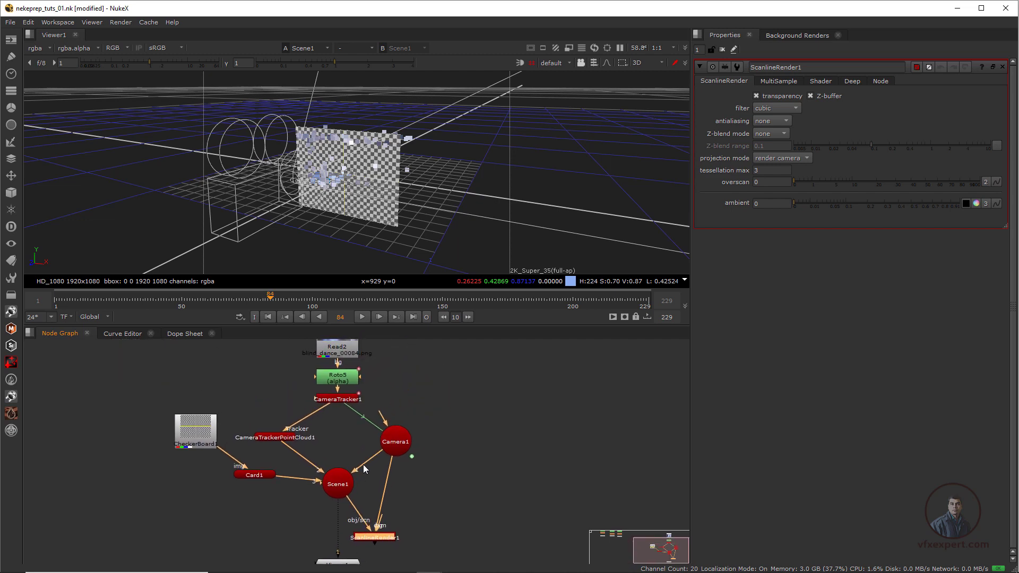
{"action": "left_click_drag", "start_coordinate": [333, 351], "coordinate": [332, 339]}
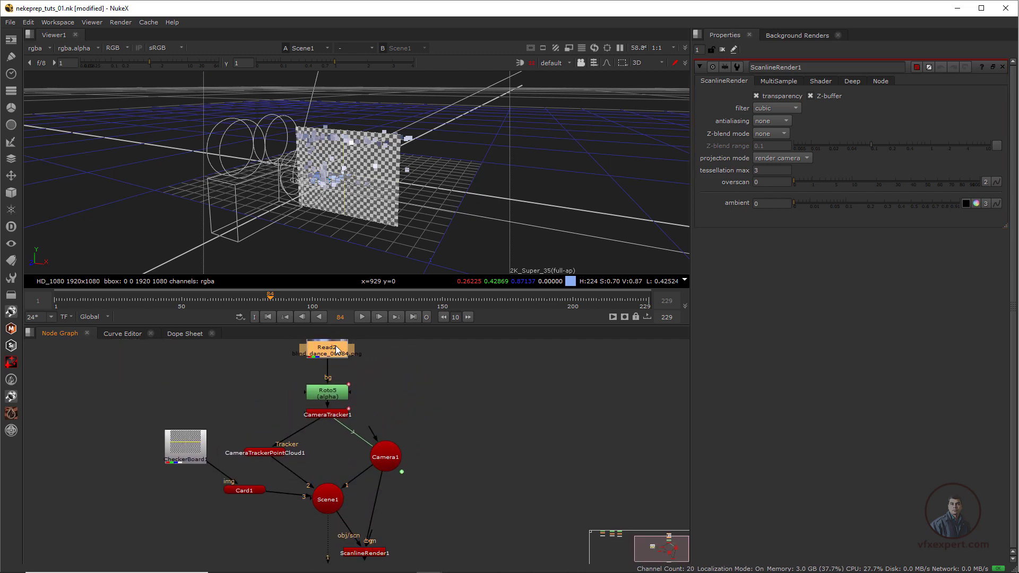
{"action": "scroll", "coordinate": [367, 420], "scroll_direction": "down", "scroll_amount": 1}
{"action": "middle_click_drag", "start_coordinate": [365, 429], "coordinate": [351, 450]}
{"action": "left_click_drag", "start_coordinate": [325, 378], "coordinate": [325, 362]}
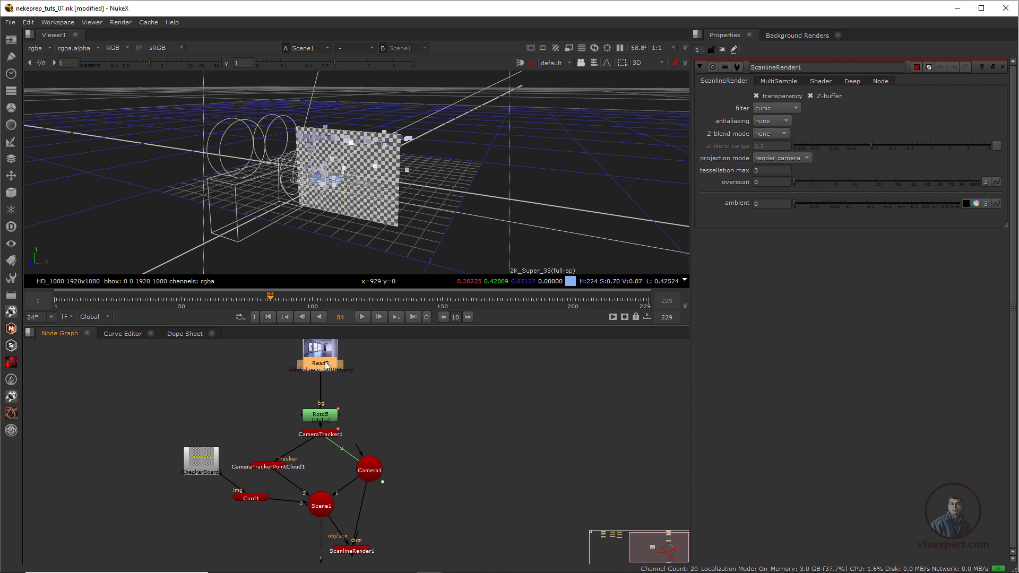
{"action": "left_click", "coordinate": [321, 391], "text": "ctrl"}
{"action": "left_click_drag", "start_coordinate": [329, 358], "coordinate": [329, 350]}
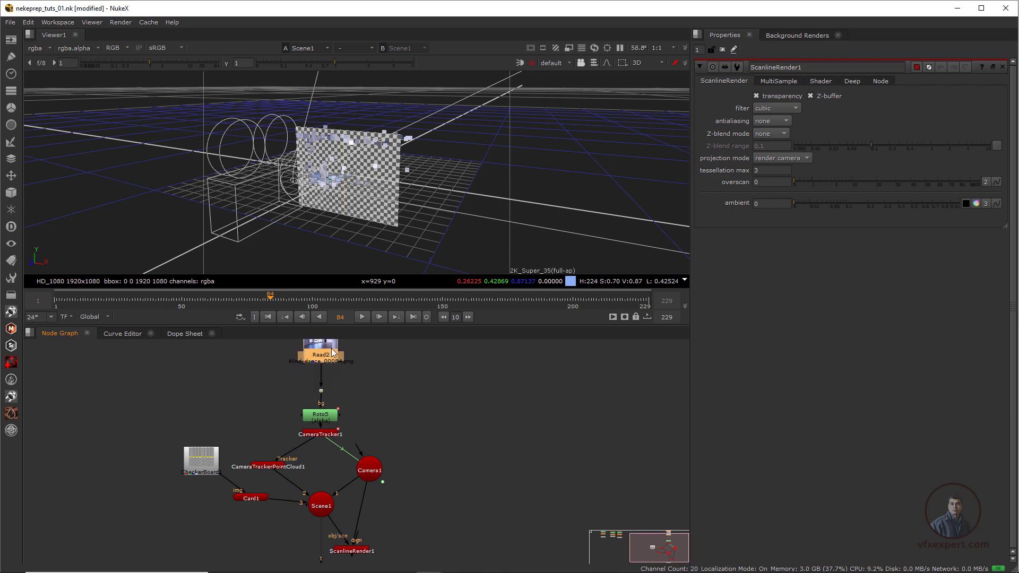
Connect the ScanlineRender1 bg input to the dot under Read2 and route the pipe squarely around the nodes with two dots
{"action": "middle_click_drag", "start_coordinate": [381, 489], "coordinate": [382, 470]}
{"action": "left_click_drag", "start_coordinate": [360, 519], "coordinate": [321, 373]}
{"action": "left_click_drag", "start_coordinate": [340, 468], "coordinate": [438, 399]}
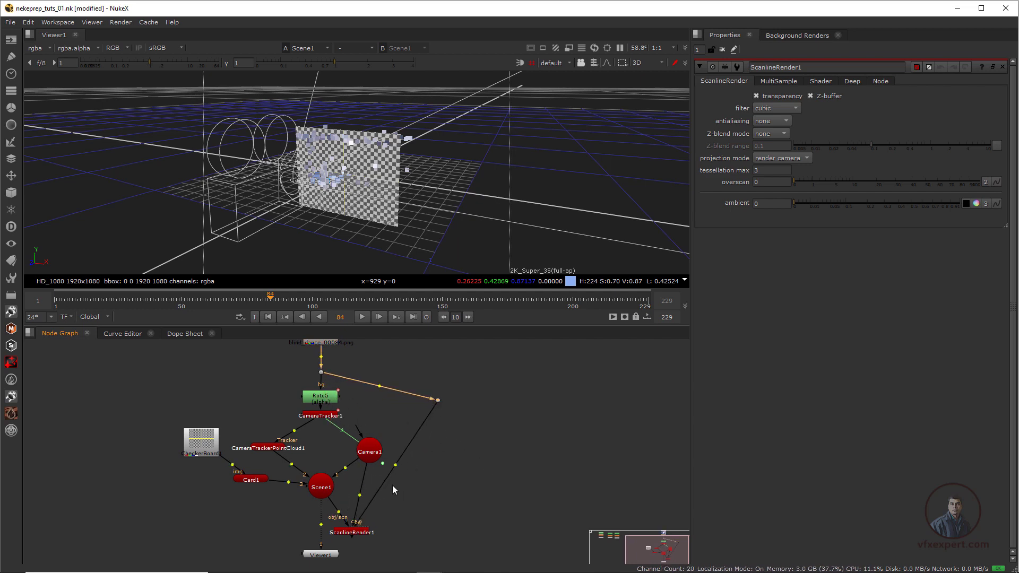
{"action": "left_click_drag", "start_coordinate": [395, 466], "coordinate": [419, 531], "text": "ctrl"}
{"action": "left_click_drag", "start_coordinate": [438, 400], "coordinate": [418, 374]}
{"action": "middle_click_drag", "start_coordinate": [389, 404], "coordinate": [403, 412]}
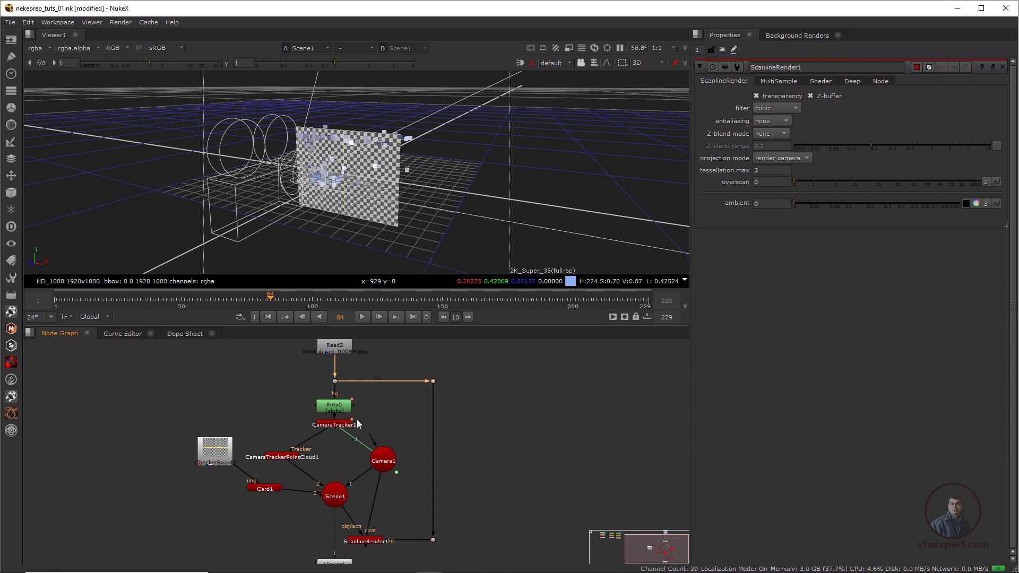
Show the output of ScanlineRender1 in the viewer
{"action": "mouse_move", "coordinate": [434, 523]}
{"action": "middle_mouse_down"}
{"action": "mouse_move", "coordinate": [426, 499]}
{"action": "mouse_move", "coordinate": [432, 513]}
{"action": "middle_mouse_up"}
{"action": "scroll", "coordinate": [367, 540], "scroll_direction": "up", "scroll_amount": 1}
{"action": "mouse_move", "coordinate": [367, 534]}
{"action": "middle_mouse_down"}
{"action": "mouse_move", "coordinate": [361, 511]}
{"action": "mouse_move", "coordinate": [384, 534]}
{"action": "middle_mouse_up"}
{"action": "scroll", "coordinate": [366, 523], "scroll_direction": "up", "scroll_amount": 2}
{"action": "scroll", "coordinate": [381, 536], "scroll_direction": "down", "scroll_amount": 2}
{"action": "left_click", "coordinate": [372, 508]}
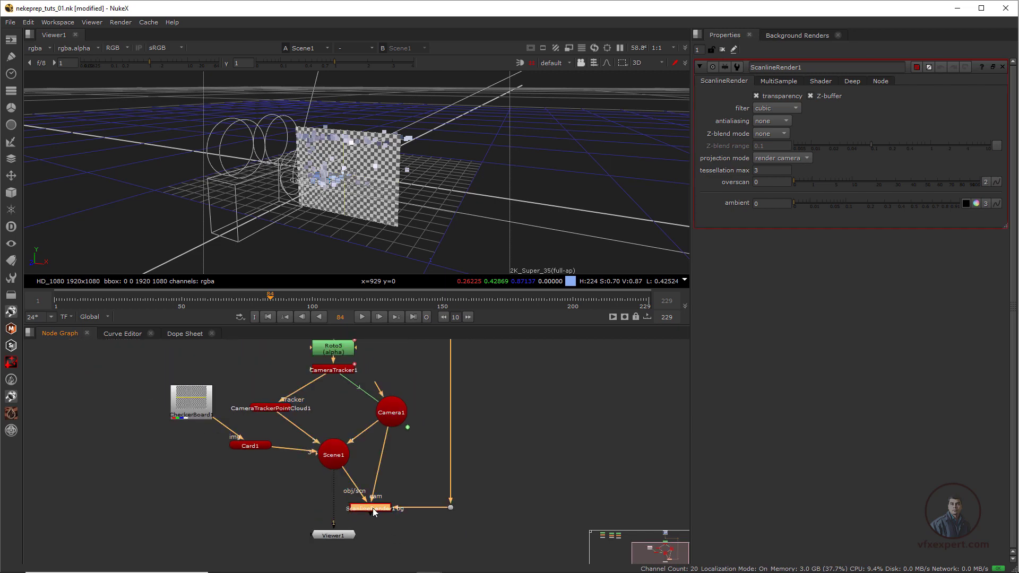
{"action": "key", "text": "1"}
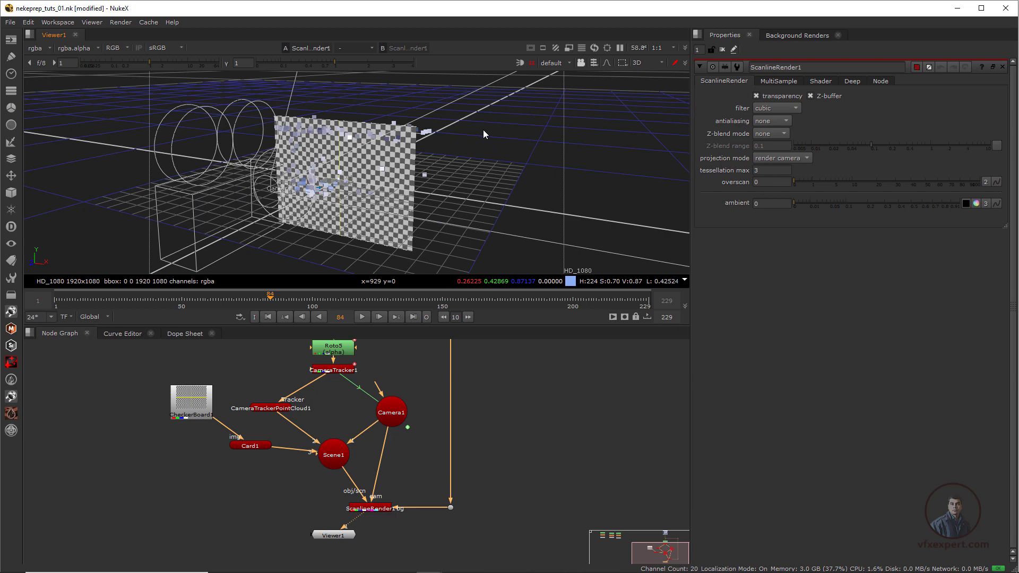
Examine the rendered checkerboard card over the whole frame in 2D and compare it with the 3D view
{"action": "key", "text": "Tab"}
{"action": "scroll", "coordinate": [412, 161], "scroll_direction": "down", "scroll_amount": 3}
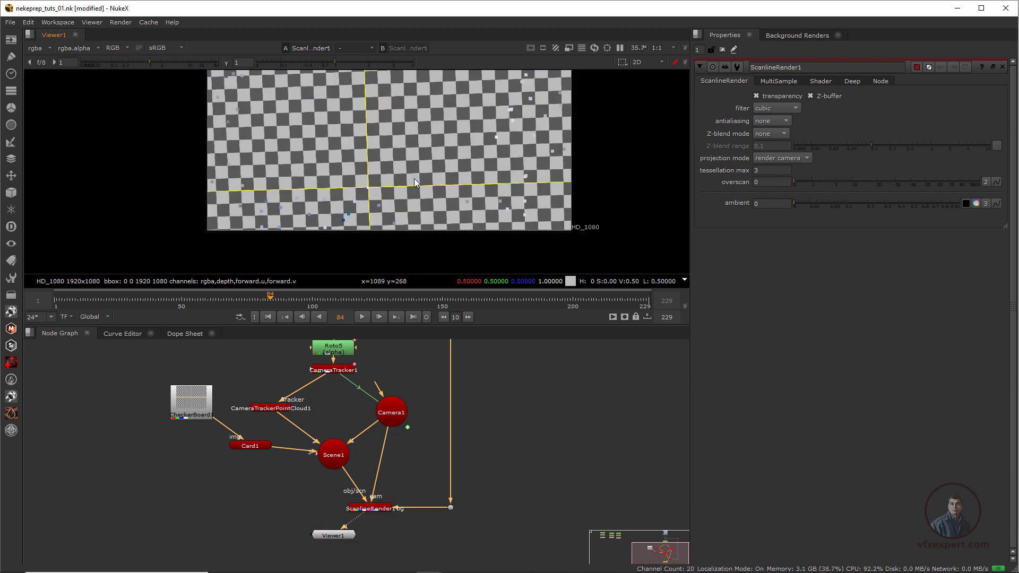
{"action": "middle_click_drag", "start_coordinate": [414, 178], "coordinate": [397, 231]}
{"action": "scroll", "coordinate": [416, 209], "scroll_direction": "down", "scroll_amount": 1}
{"action": "scroll", "coordinate": [416, 209], "scroll_direction": "up", "scroll_amount": 1}
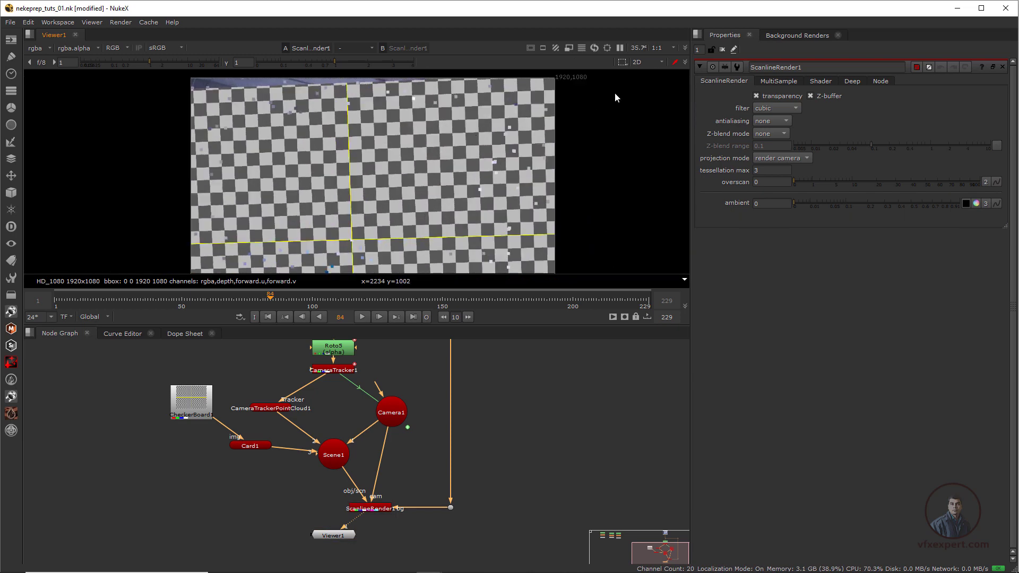
{"action": "scroll", "coordinate": [409, 187], "scroll_direction": "down", "scroll_amount": 1}
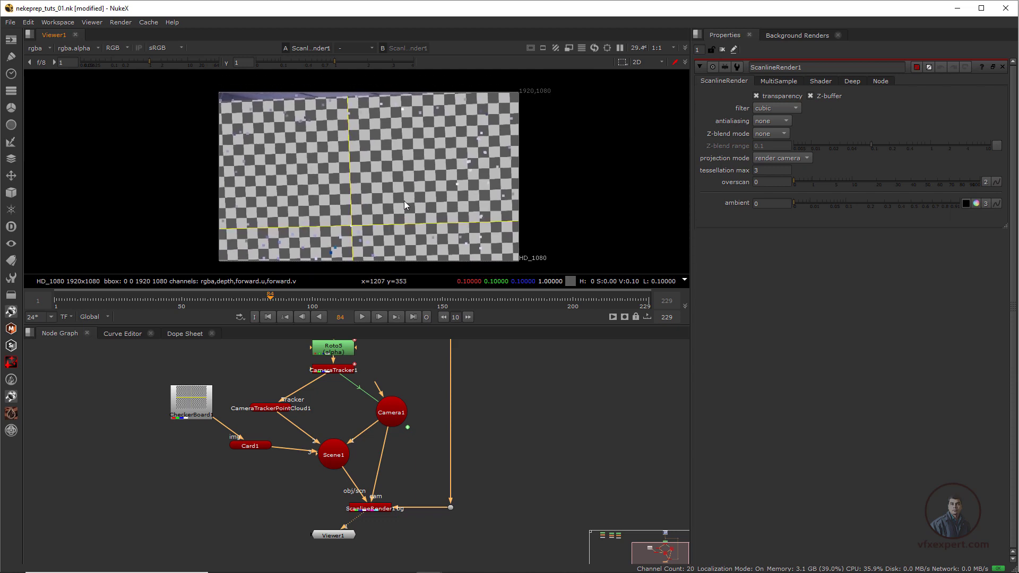
{"action": "key", "text": "Tab"}
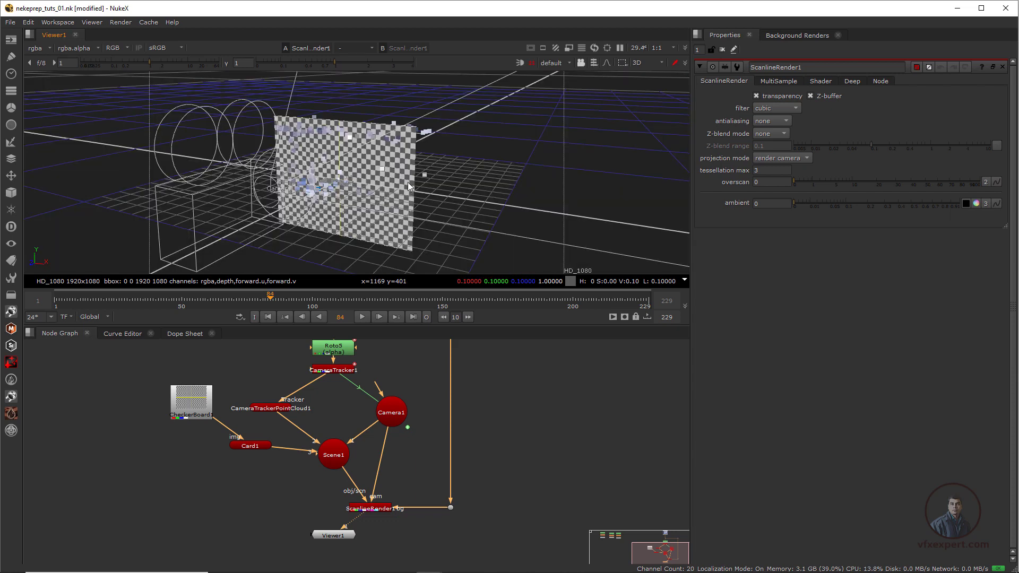
{"action": "key", "text": "Tab"}
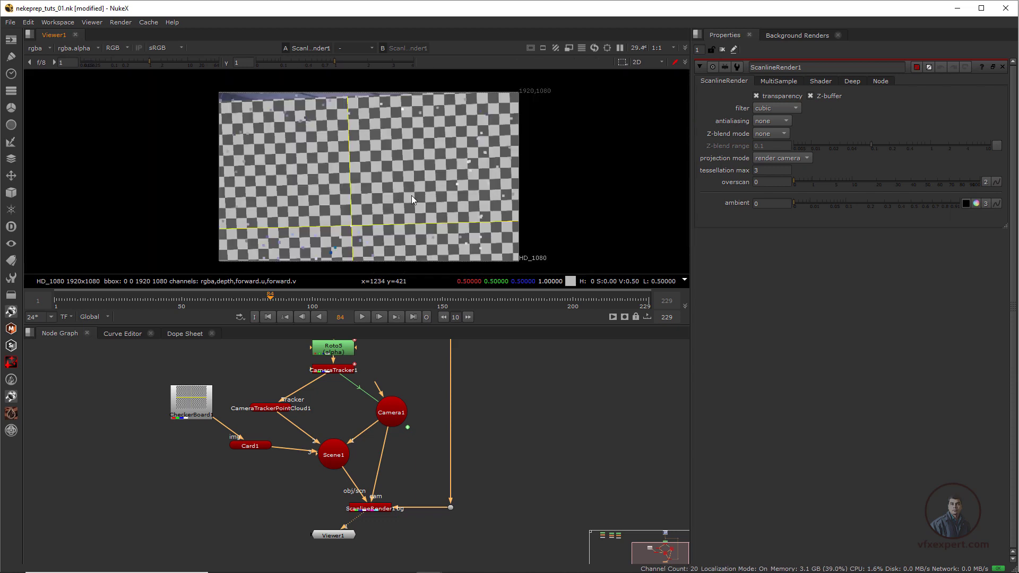
{"action": "scroll", "coordinate": [415, 199], "scroll_direction": "down", "scroll_amount": 1}
Move Viewer1 under ScanlineRender1, set Card1's uniform scale to 0.175 and check the card over the footage
{"action": "left_click_drag", "start_coordinate": [340, 534], "coordinate": [377, 541]}
{"action": "left_click", "coordinate": [246, 448]}
{"action": "double_click", "coordinate": [246, 448]}
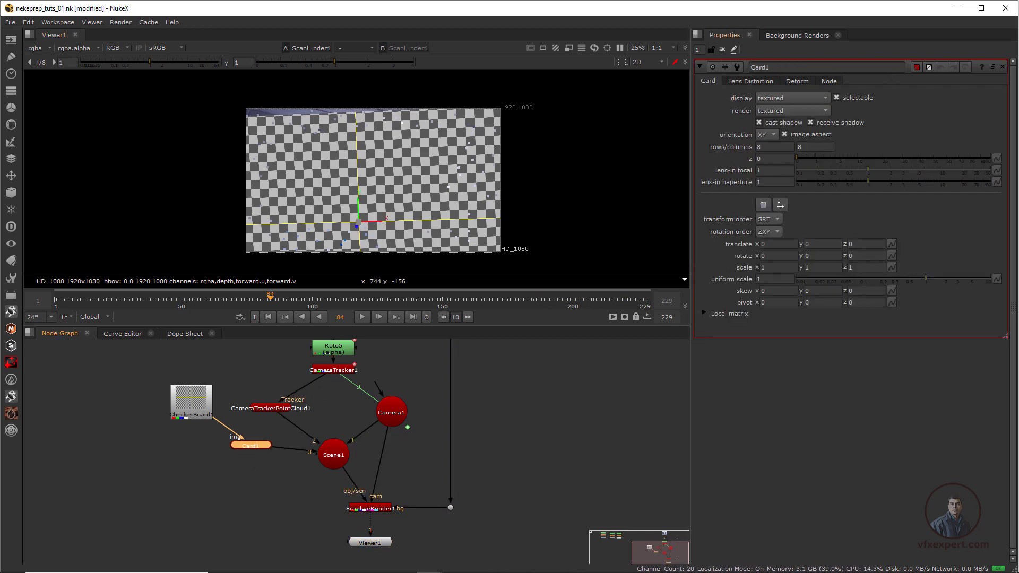
{"action": "left_click_drag", "start_coordinate": [924, 282], "coordinate": [875, 279]}
{"action": "scroll", "coordinate": [400, 202], "scroll_direction": "up", "scroll_amount": 3}
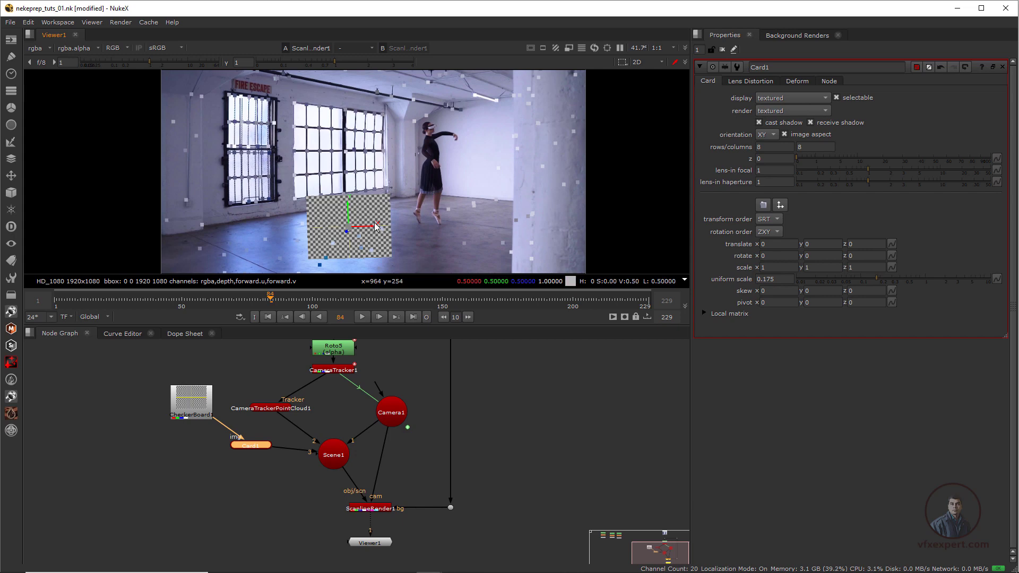
{"action": "scroll", "coordinate": [364, 242], "scroll_direction": "up", "scroll_amount": 2}
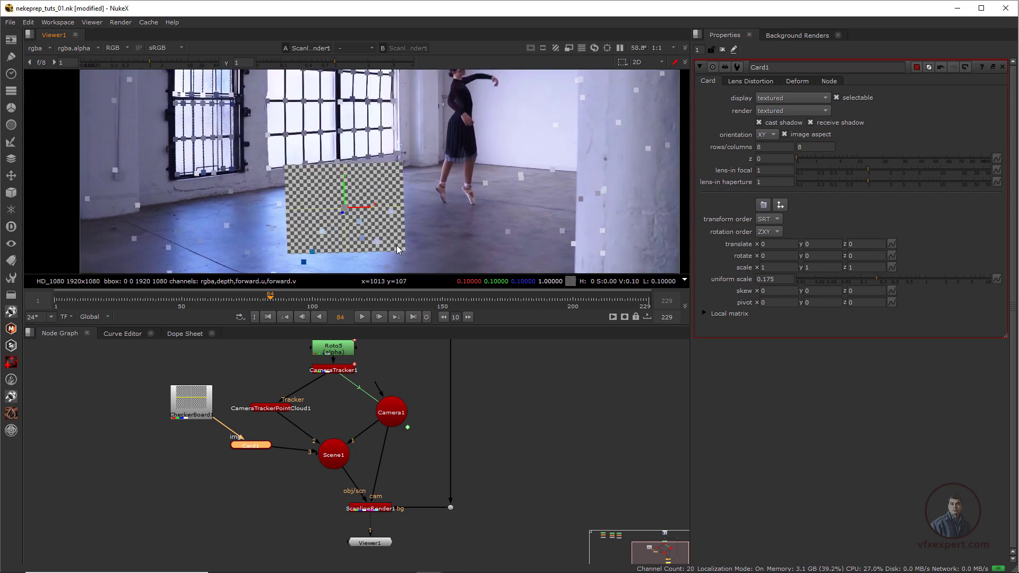
{"action": "scroll", "coordinate": [373, 212], "scroll_direction": "down", "scroll_amount": 1}
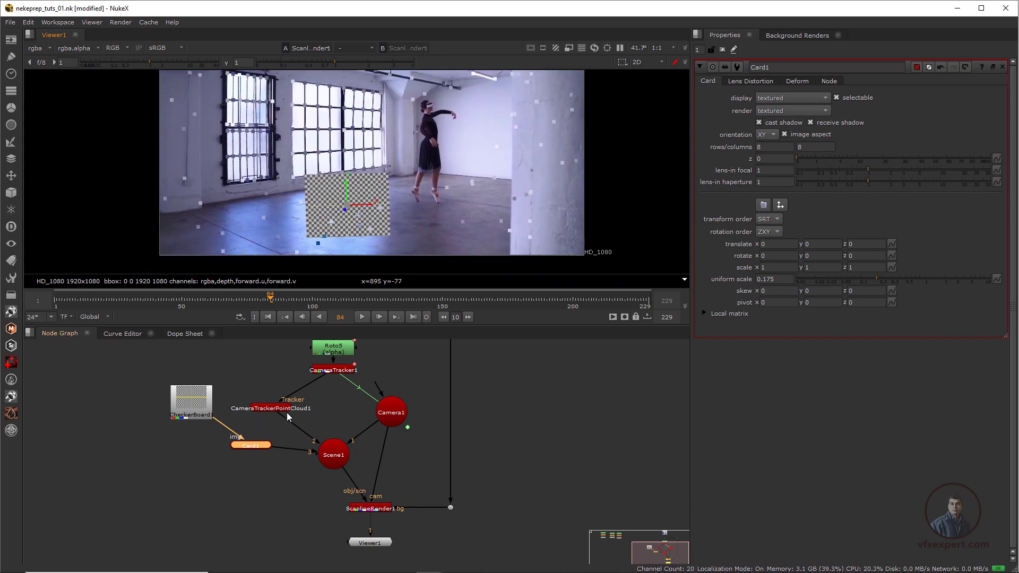
Disable the CameraTrackerPointCloud1 node and check the card on the clean footage
{"action": "scroll", "coordinate": [269, 412], "scroll_direction": "up", "scroll_amount": 1}
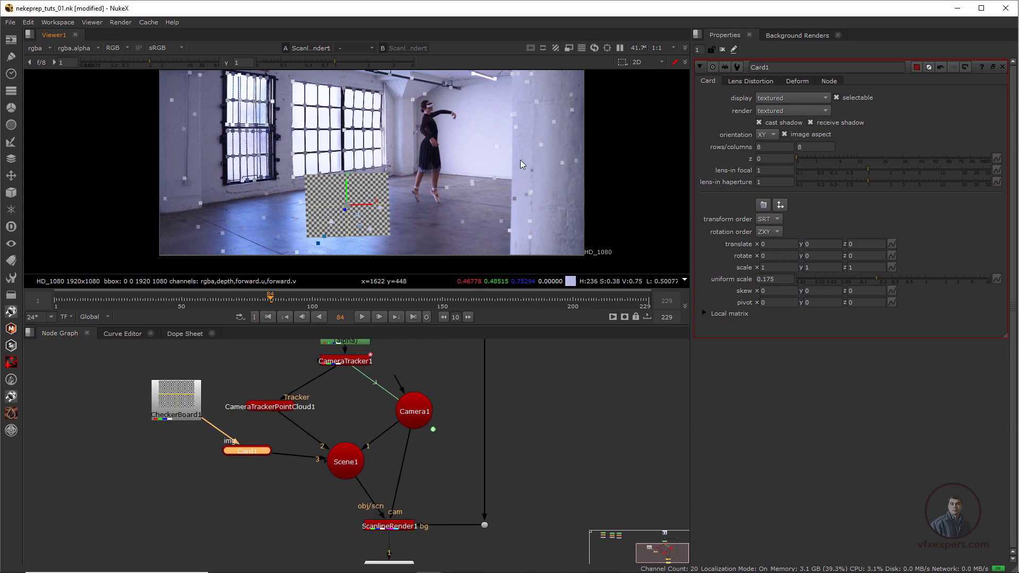
{"action": "left_click", "coordinate": [283, 407]}
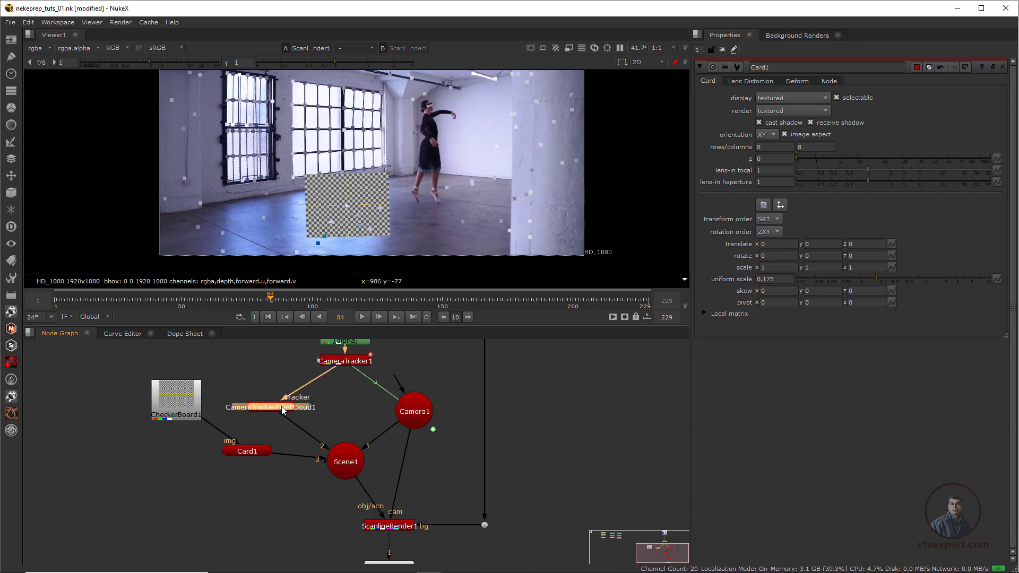
{"action": "key", "text": "d"}
{"action": "scroll", "coordinate": [382, 228], "scroll_direction": "up", "scroll_amount": 2}
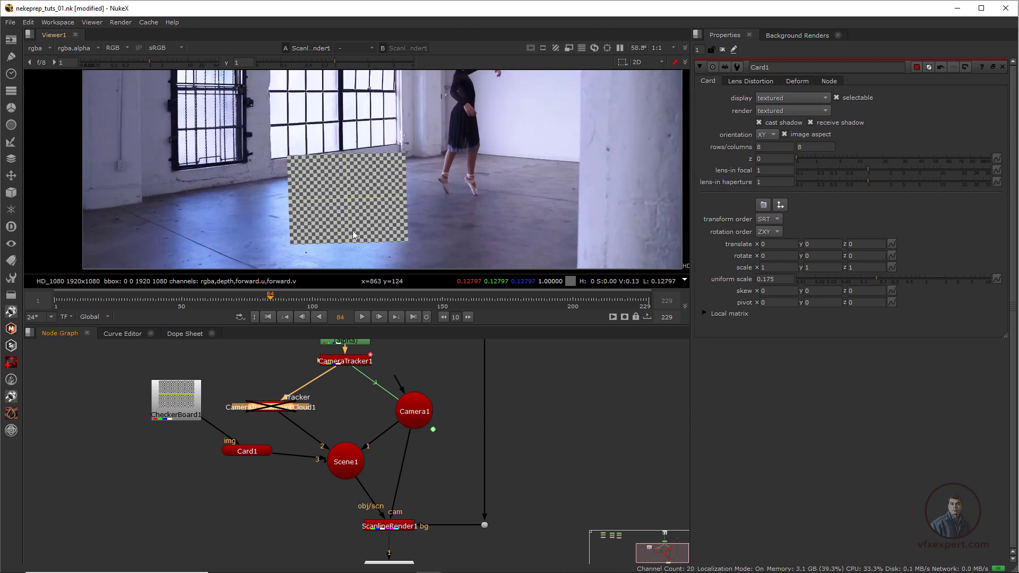
{"action": "scroll", "coordinate": [390, 238], "scroll_direction": "down", "scroll_amount": 2}
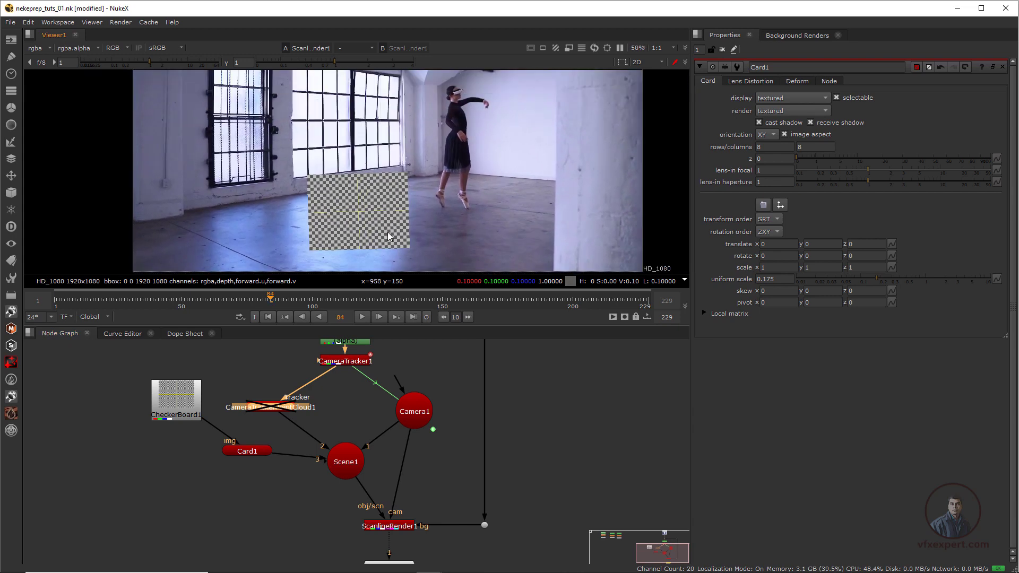
Set Card1's uniform scale to 0.245 and its X rotation to -90 so it lies flat on the floor
{"action": "left_click", "coordinate": [251, 455]}
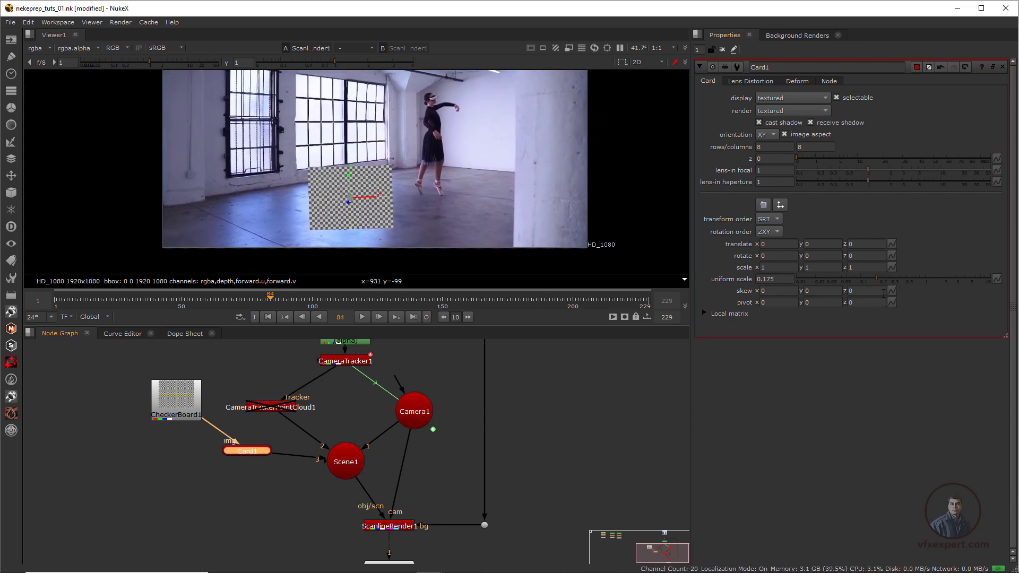
{"action": "left_click_drag", "start_coordinate": [876, 279], "coordinate": [886, 279]}
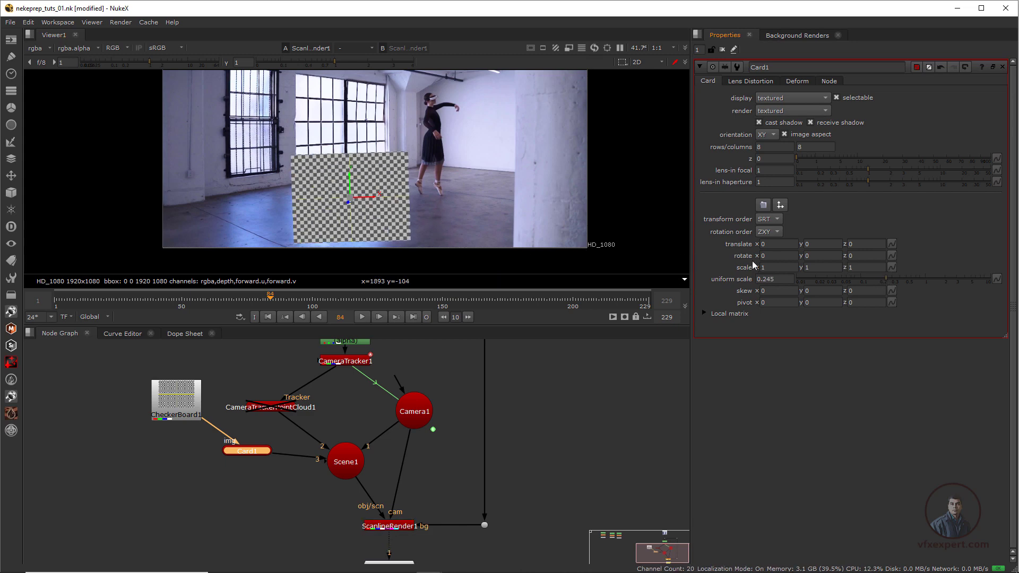
{"action": "left_click", "coordinate": [772, 257]}
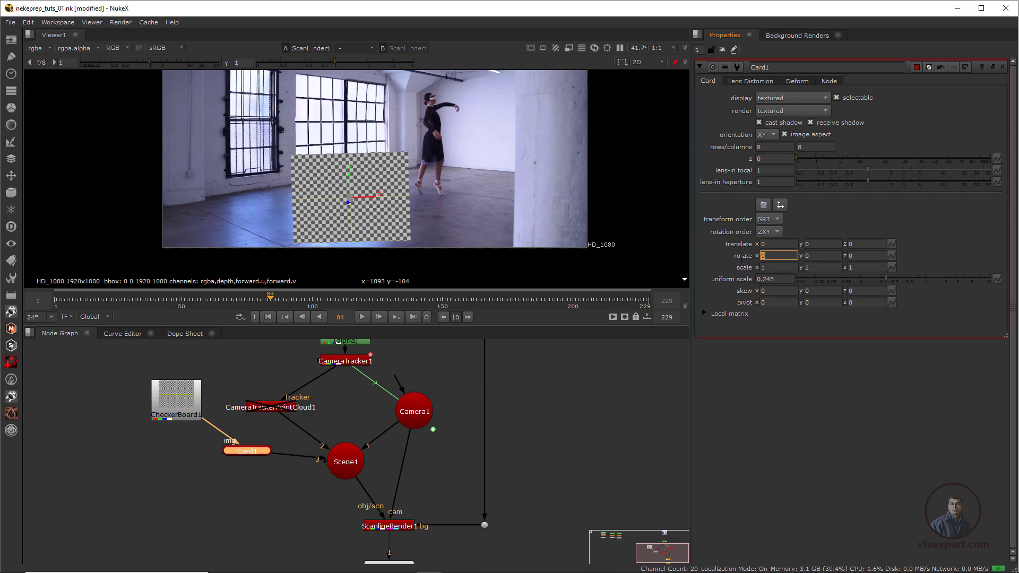
{"action": "key", "text": "Return"}
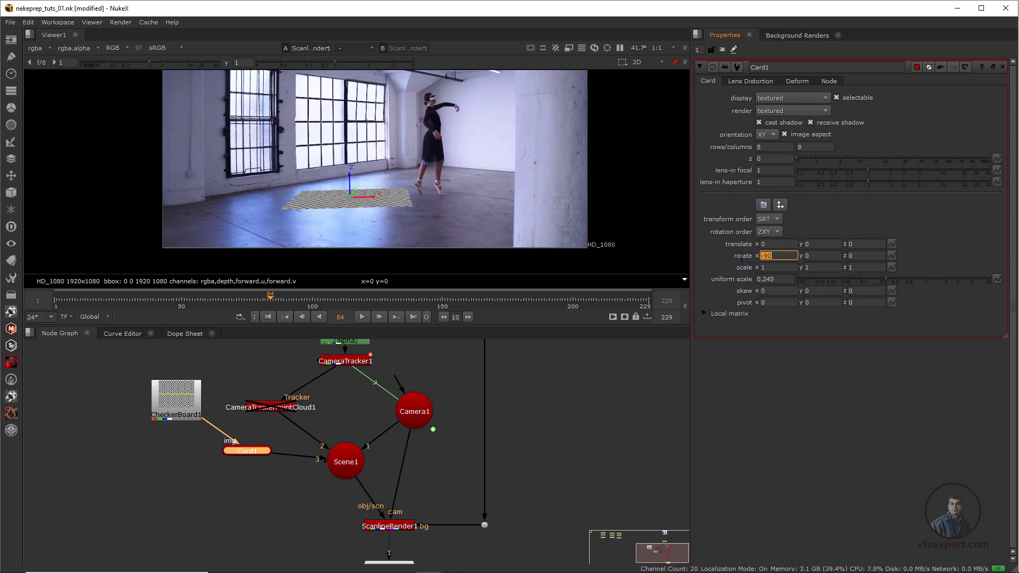
Set Card1's uniform scale to 0.54 and check how the checkerboard sits on the studio floor
{"action": "scroll", "coordinate": [371, 244], "scroll_direction": "up", "scroll_amount": 1}
{"action": "left_click", "coordinate": [262, 453]}
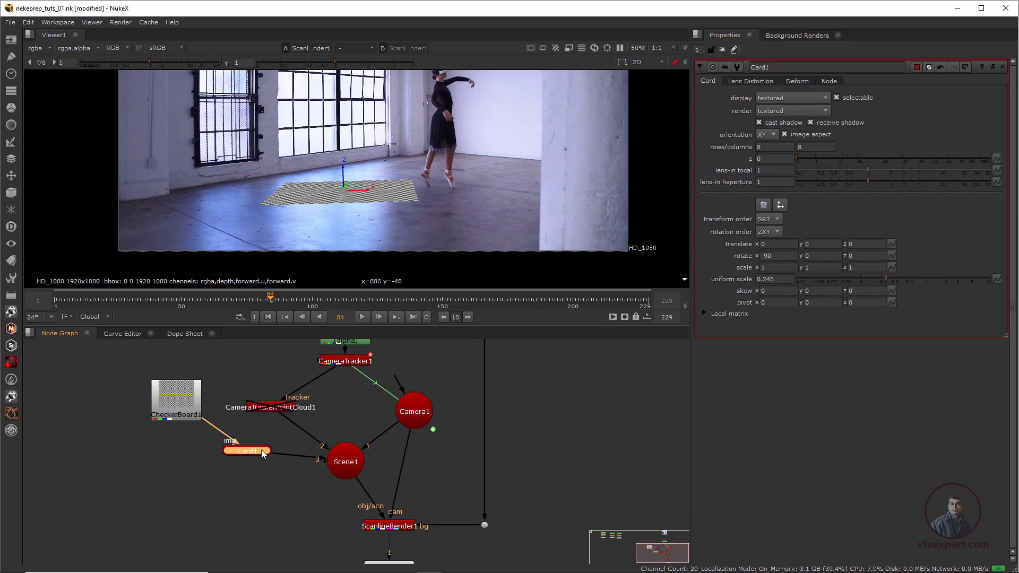
{"action": "left_click_drag", "start_coordinate": [890, 283], "coordinate": [906, 284]}
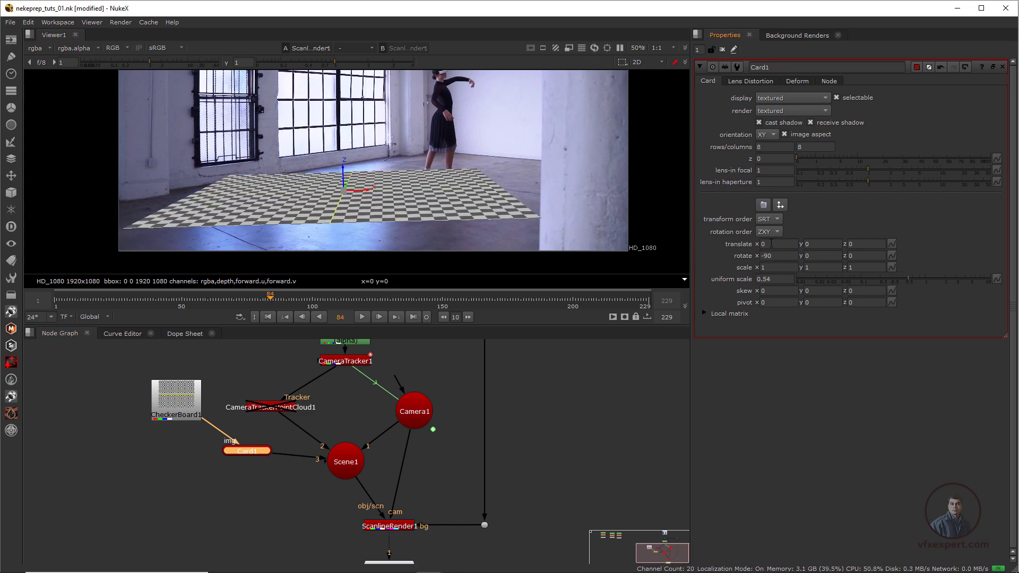
{"action": "scroll", "coordinate": [295, 155], "scroll_direction": "up", "scroll_amount": 2}
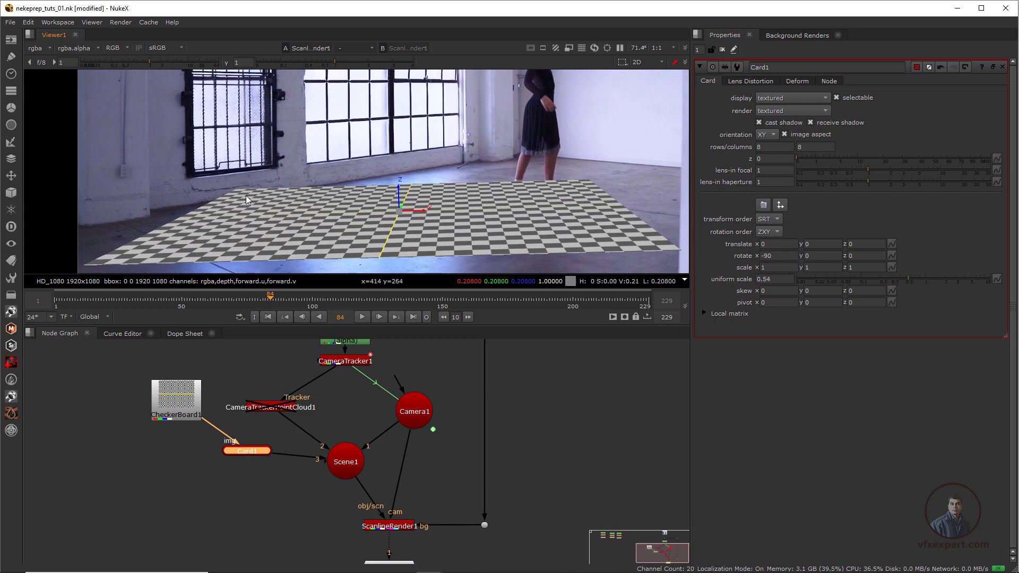
{"action": "middle_click_drag", "start_coordinate": [458, 160], "coordinate": [326, 175]}
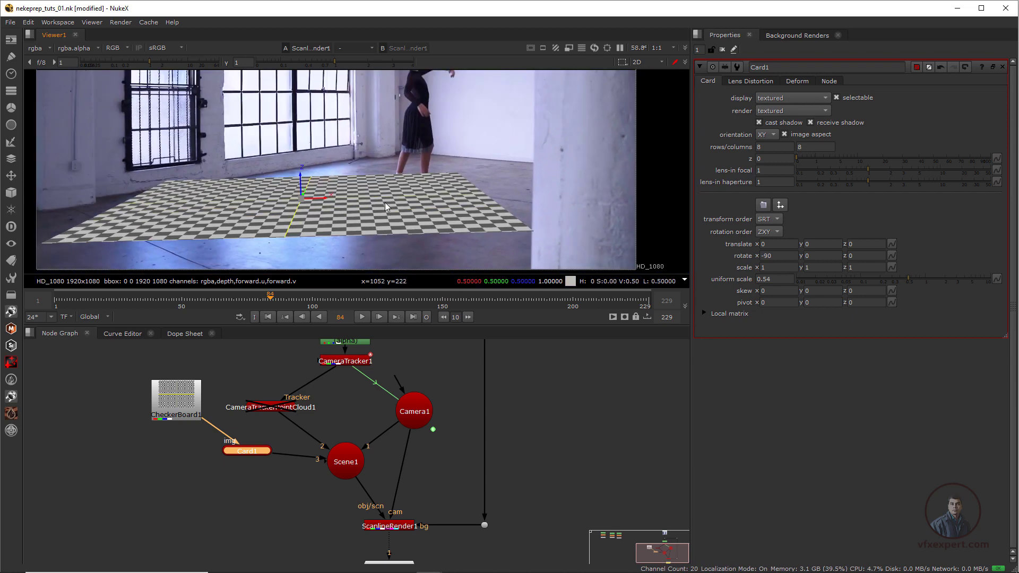
{"action": "scroll", "coordinate": [386, 207], "scroll_direction": "down", "scroll_amount": 1}
{"action": "middle_click_drag", "start_coordinate": [386, 211], "coordinate": [396, 212]}
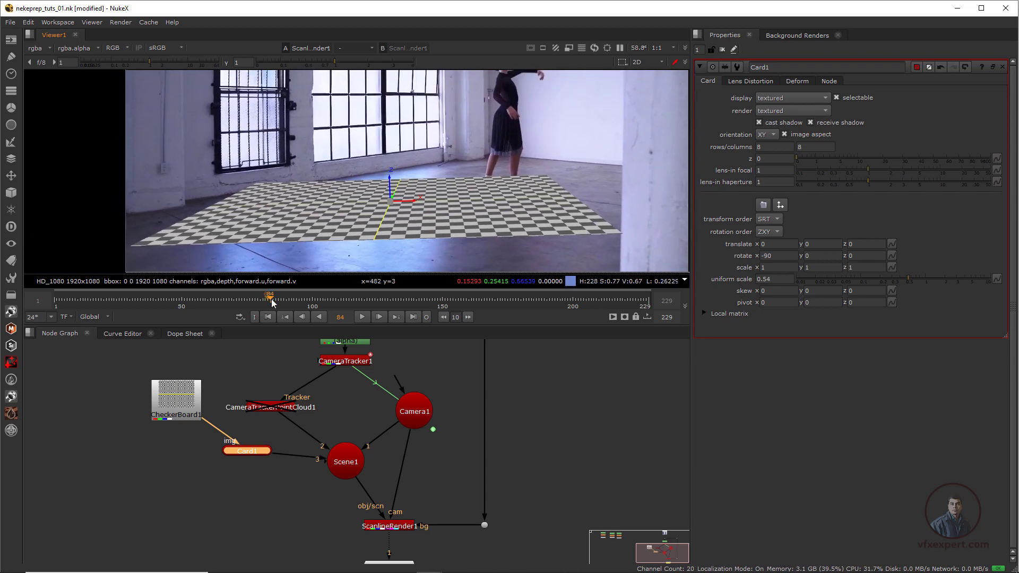
Line up Card1 beneath CheckerBoard1 and insert a Grid node between them
{"action": "left_click_drag", "start_coordinate": [250, 453], "coordinate": [181, 452]}
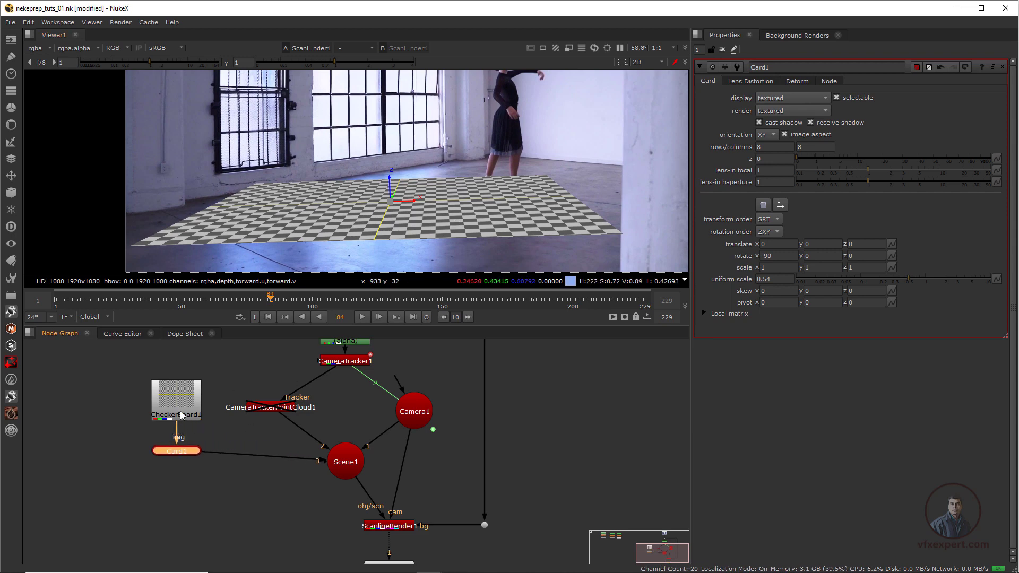
{"action": "left_click_drag", "start_coordinate": [178, 407], "coordinate": [178, 375]}
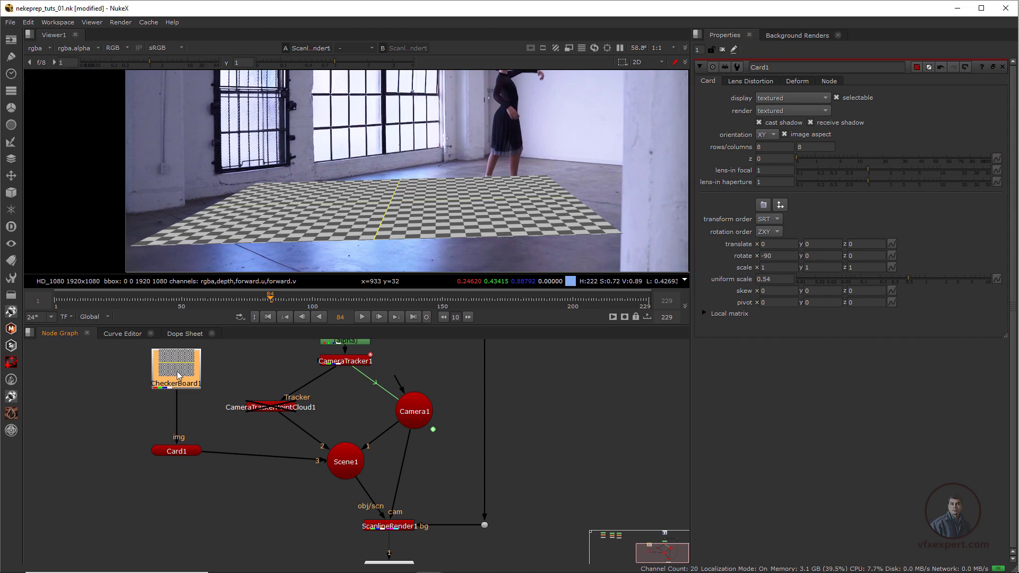
{"action": "key", "text": "Tab"}
{"action": "type", "text": "gr"}
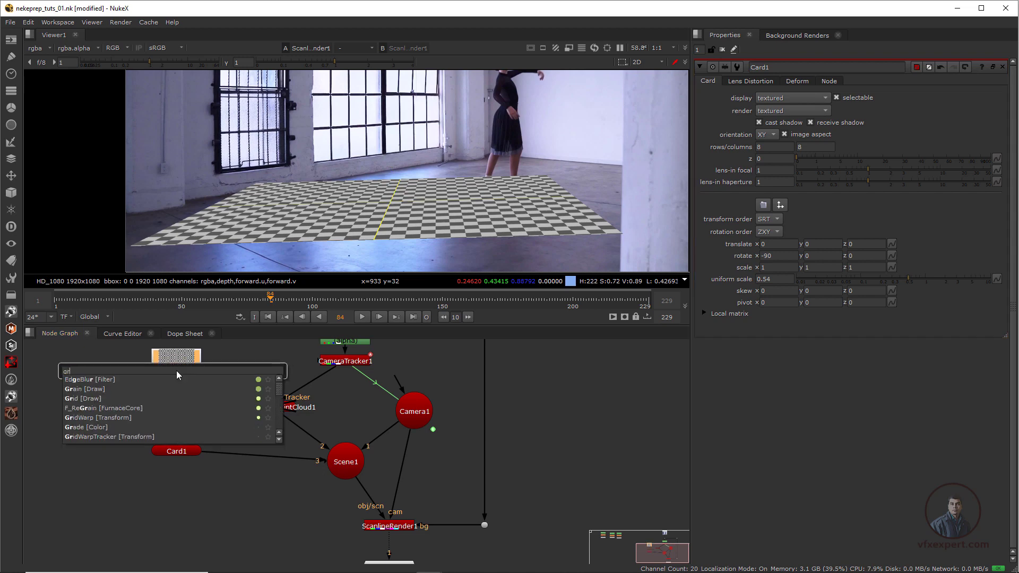
{"action": "type", "text": "id [Draw"}
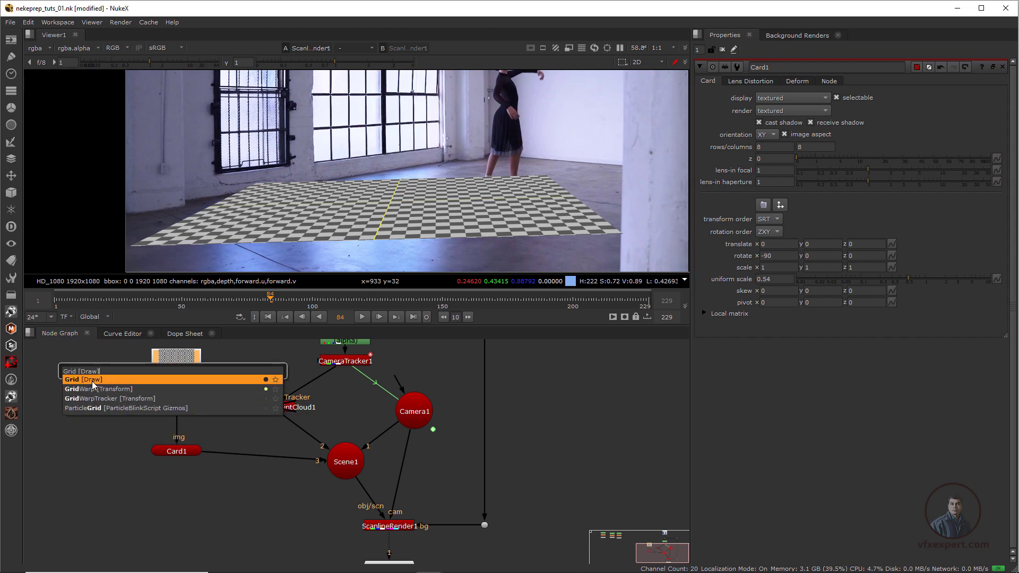
{"action": "left_click", "coordinate": [91, 381]}
{"action": "left_click_drag", "start_coordinate": [185, 404], "coordinate": [184, 417]}
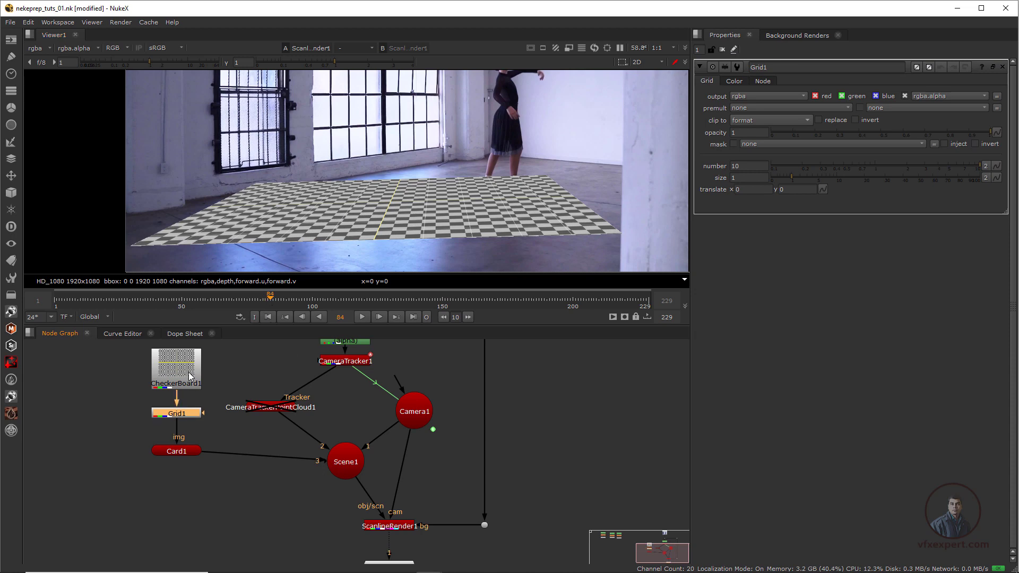
Disable the CheckerBoard1 node so that only the grid lines are projected onto the floor
{"action": "left_click", "coordinate": [191, 369]}
{"action": "key", "text": "d"}
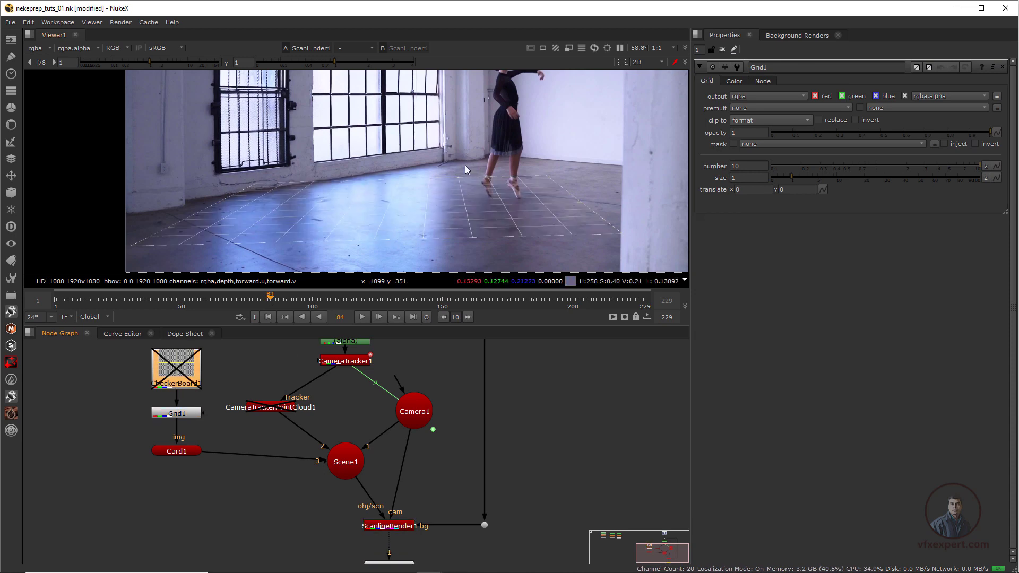
{"action": "middle_click_drag", "start_coordinate": [454, 214], "coordinate": [426, 214]}
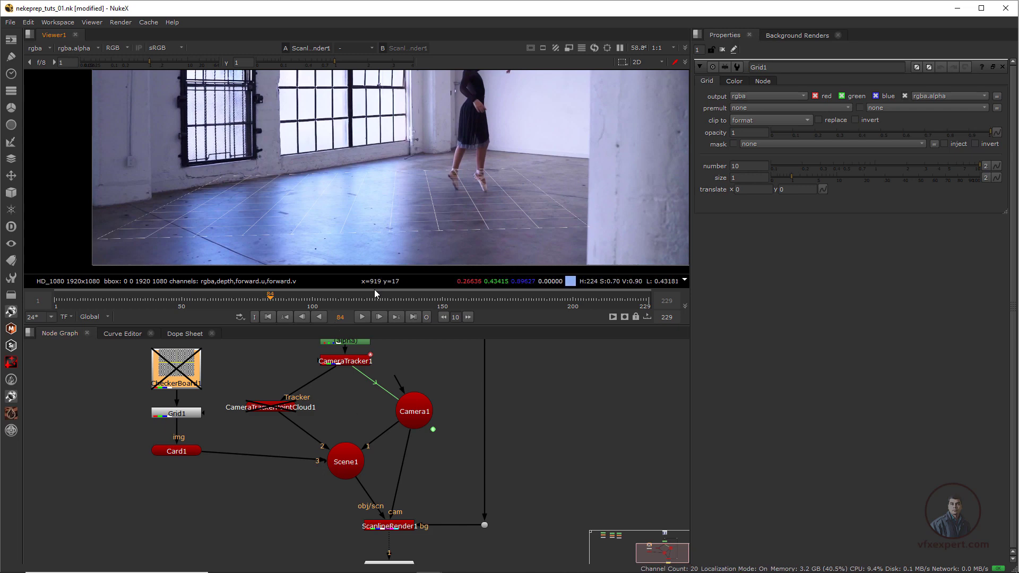
Set the Y rotation of CameraTracker1's scene transform to -133 to turn the grid parallel to the window wall
{"action": "left_click", "coordinate": [355, 364]}
{"action": "double_click", "coordinate": [354, 364]}
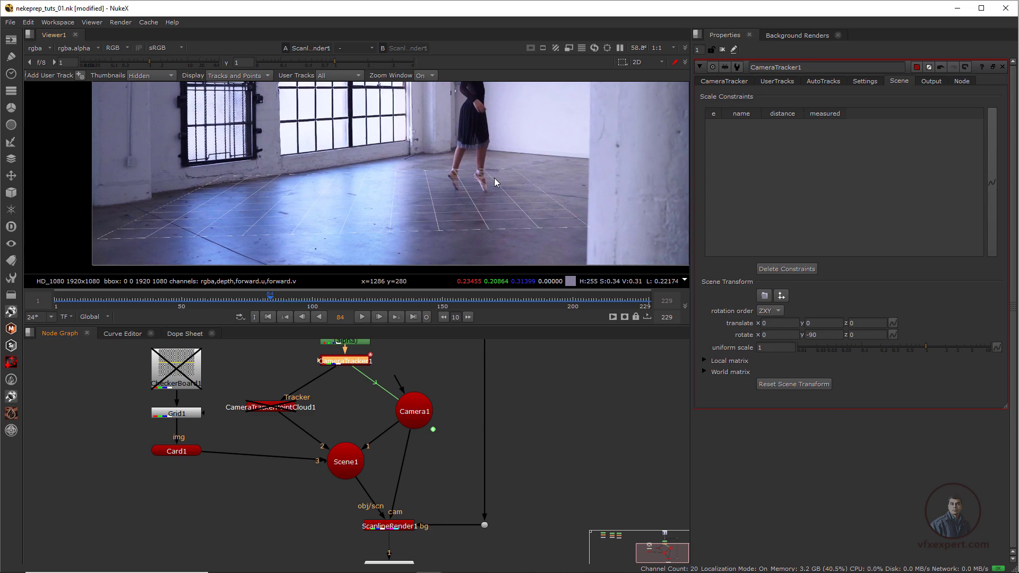
{"action": "middle_click_drag", "start_coordinate": [487, 195], "coordinate": [492, 195]}
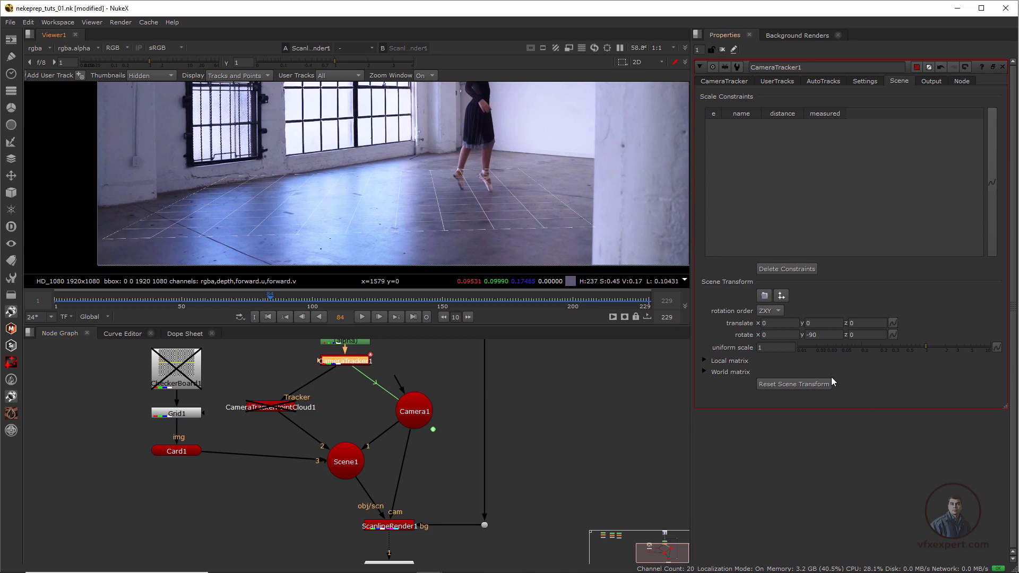
{"action": "left_click", "coordinate": [809, 335]}
{"action": "key", "text": "Down"}
{"action": "key", "text": "Down"}
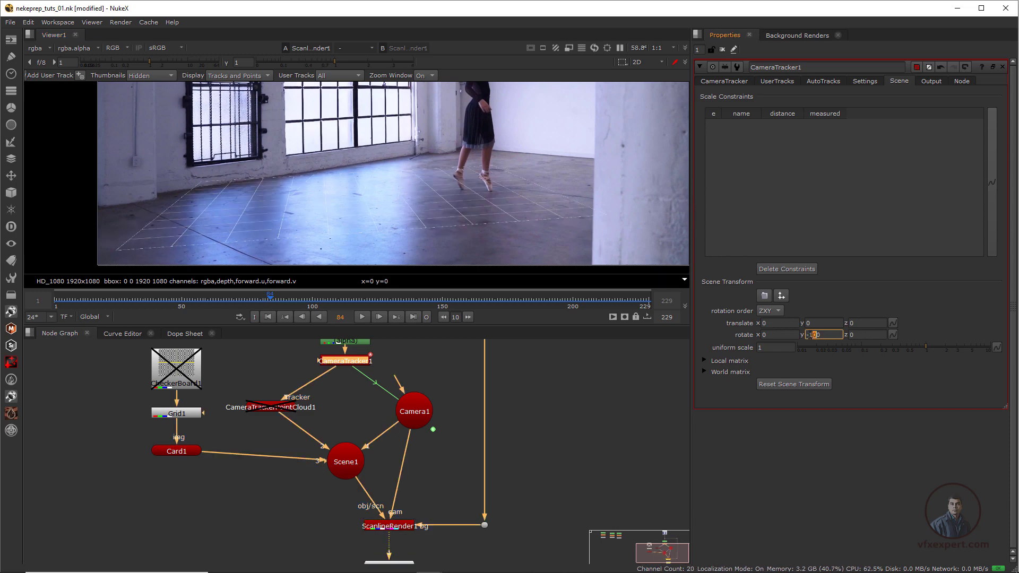
{"action": "key", "text": "Down"}
{"action": "scroll", "coordinate": [422, 202], "scroll_direction": "up", "scroll_amount": 2}
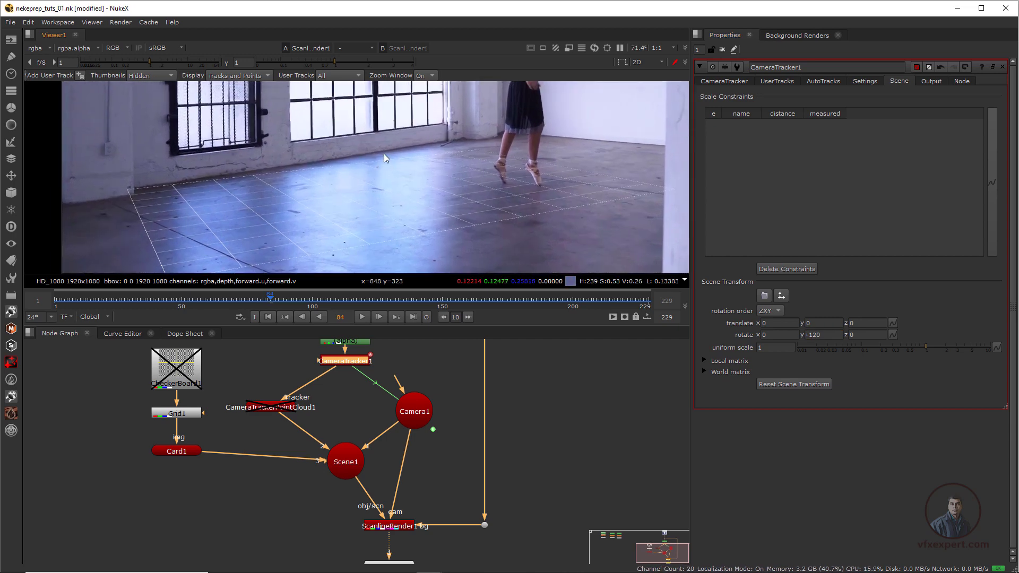
{"action": "left_click", "coordinate": [817, 335]}
{"action": "key", "text": "Down"}
{"action": "key", "text": "Down"}
{"action": "key", "text": "Down"}
{"action": "key", "text": "Down"}
{"action": "key", "text": "Down"}
{"action": "key", "text": "Down"}
{"action": "key", "text": "Down"}
{"action": "key", "text": "Down"}
{"action": "key", "text": "Down"}
{"action": "key", "text": "Down"}
{"action": "key", "text": "Down"}
{"action": "key", "text": "Down"}
{"action": "key", "text": "Down"}
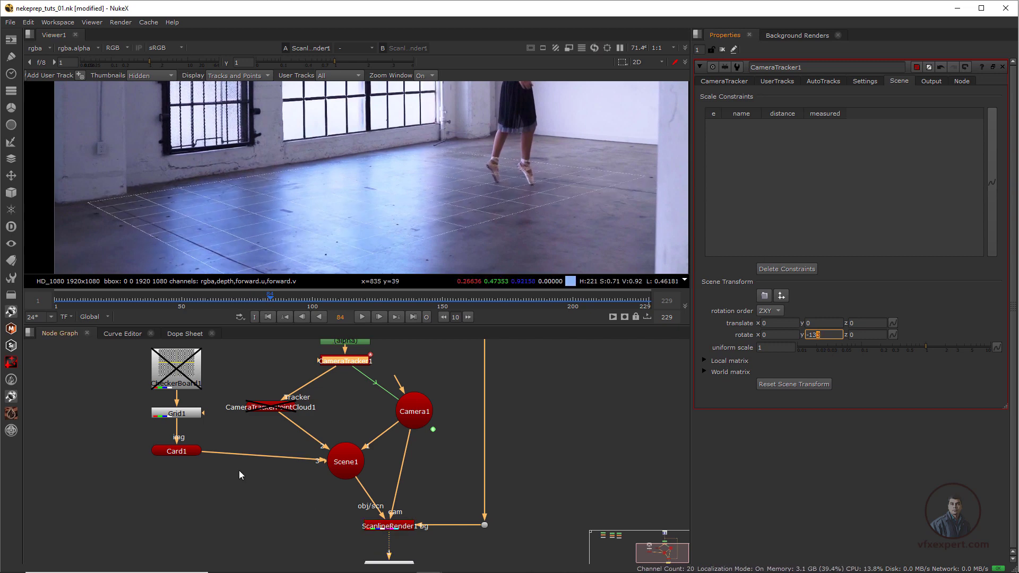
Set Card1's uniform scale to 0.78 and move it across the floor to about X 0.121, Z 0.02
{"action": "double_click", "coordinate": [187, 449]}
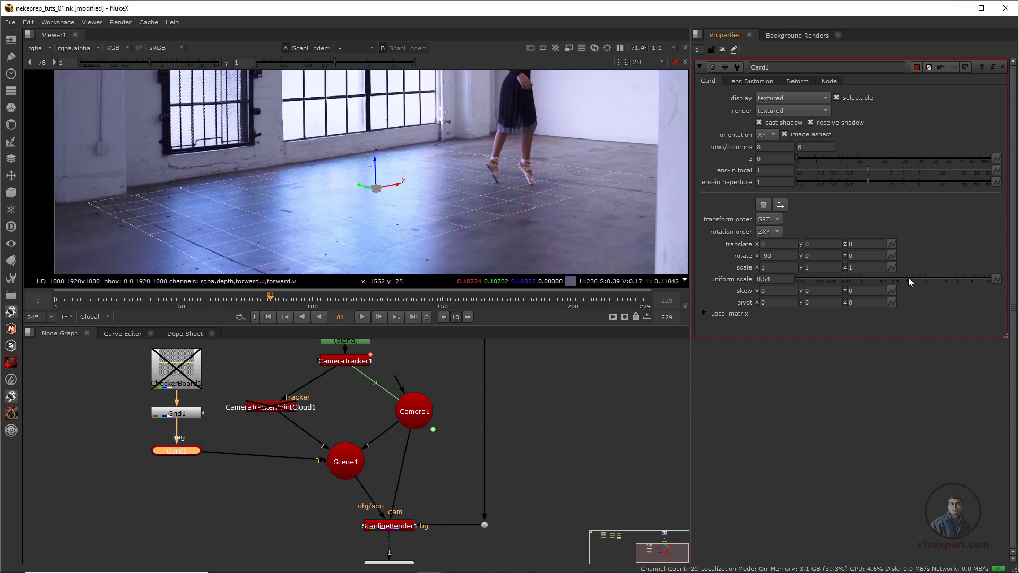
{"action": "left_click_drag", "start_coordinate": [908, 278], "coordinate": [918, 278]}
{"action": "left_click_drag", "start_coordinate": [355, 186], "coordinate": [435, 172]}
{"action": "scroll", "coordinate": [435, 172], "scroll_direction": "up", "scroll_amount": 3}
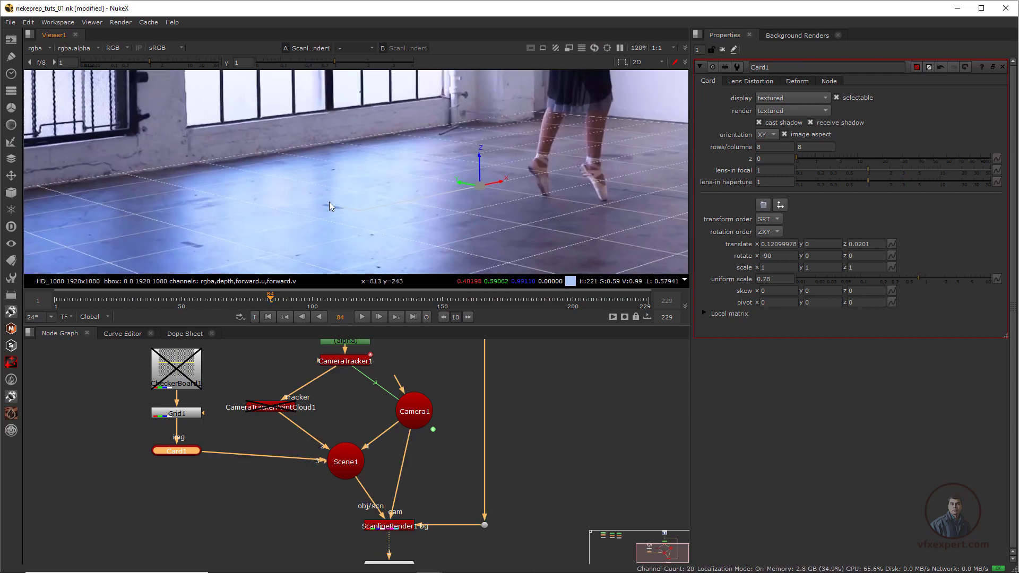
Check the grid's edges against the walls and nudge Card1 to about X 0.128
{"action": "middle_click_drag", "start_coordinate": [295, 201], "coordinate": [487, 227]}
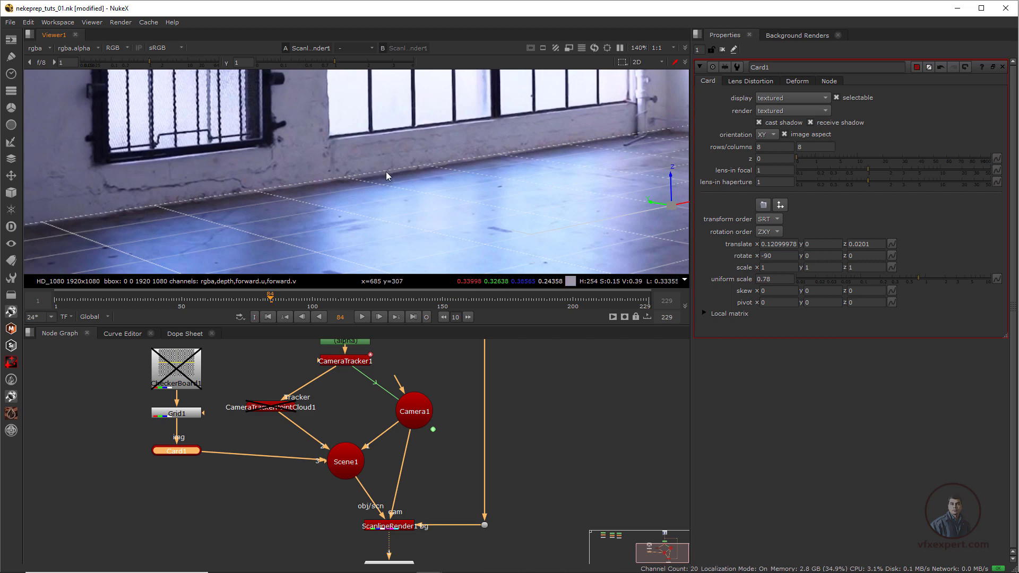
{"action": "scroll", "coordinate": [314, 203], "scroll_direction": "down", "scroll_amount": 1}
{"action": "middle_click_drag", "start_coordinate": [486, 191], "coordinate": [263, 221]}
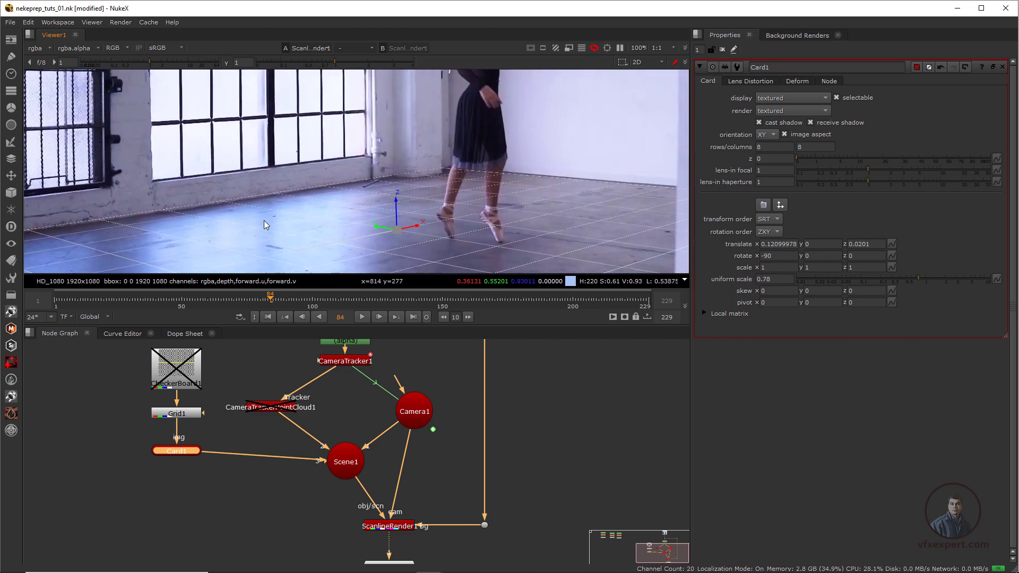
{"action": "middle_click_drag", "start_coordinate": [525, 220], "coordinate": [427, 223]}
{"action": "scroll", "coordinate": [434, 161], "scroll_direction": "up", "scroll_amount": 1}
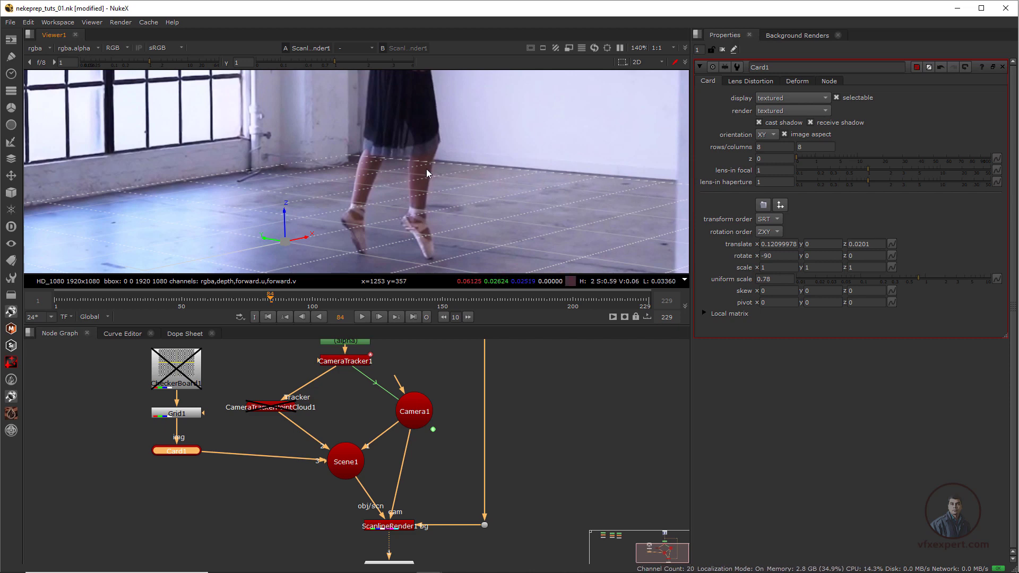
{"action": "scroll", "coordinate": [408, 191], "scroll_direction": "down", "scroll_amount": 2}
{"action": "left_click_drag", "start_coordinate": [335, 218], "coordinate": [343, 217]}
{"action": "scroll", "coordinate": [251, 265], "scroll_direction": "down", "scroll_amount": 1}
{"action": "middle_click_drag", "start_coordinate": [251, 265], "coordinate": [432, 150]}
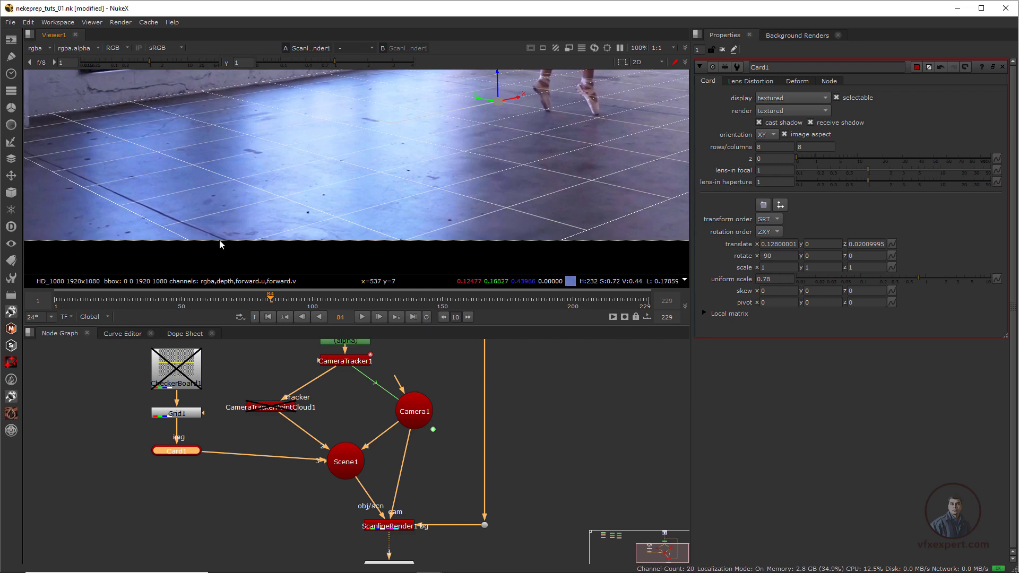
{"action": "scroll", "coordinate": [237, 243], "scroll_direction": "down", "scroll_amount": 1}
{"action": "scroll", "coordinate": [313, 237], "scroll_direction": "up", "scroll_amount": 1}
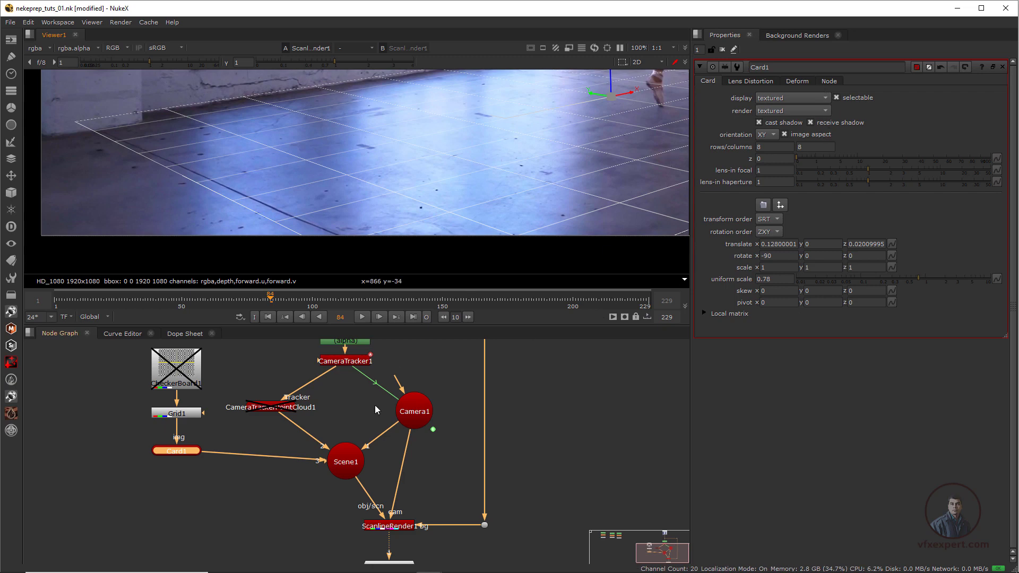
Set CameraTracker1's scene rotation to X -1, Y -131 and Z -0.4
{"action": "double_click", "coordinate": [351, 361]}
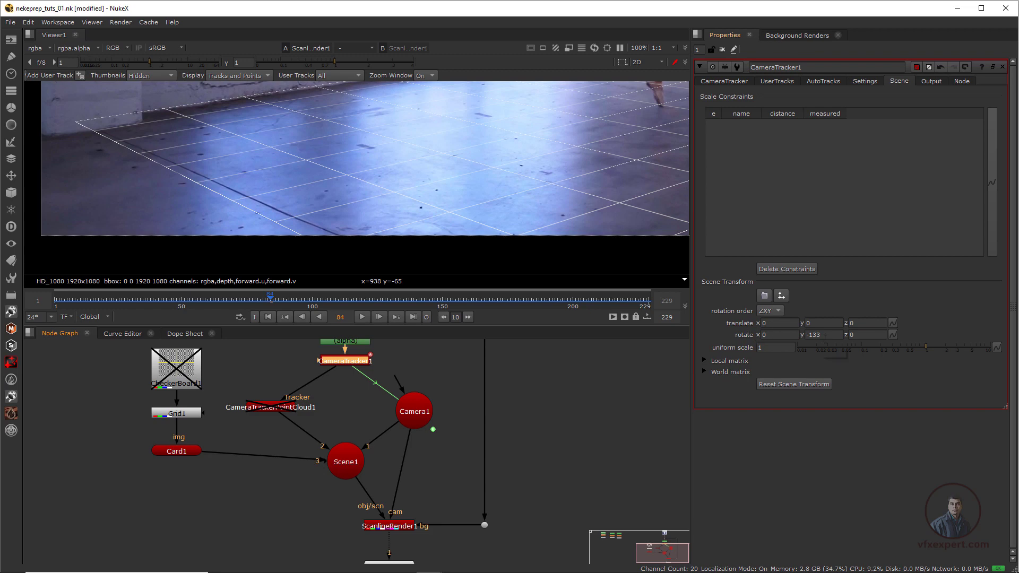
{"action": "scroll", "coordinate": [393, 190], "scroll_direction": "down", "scroll_amount": 1}
{"action": "middle_click_drag", "start_coordinate": [402, 208], "coordinate": [387, 215]}
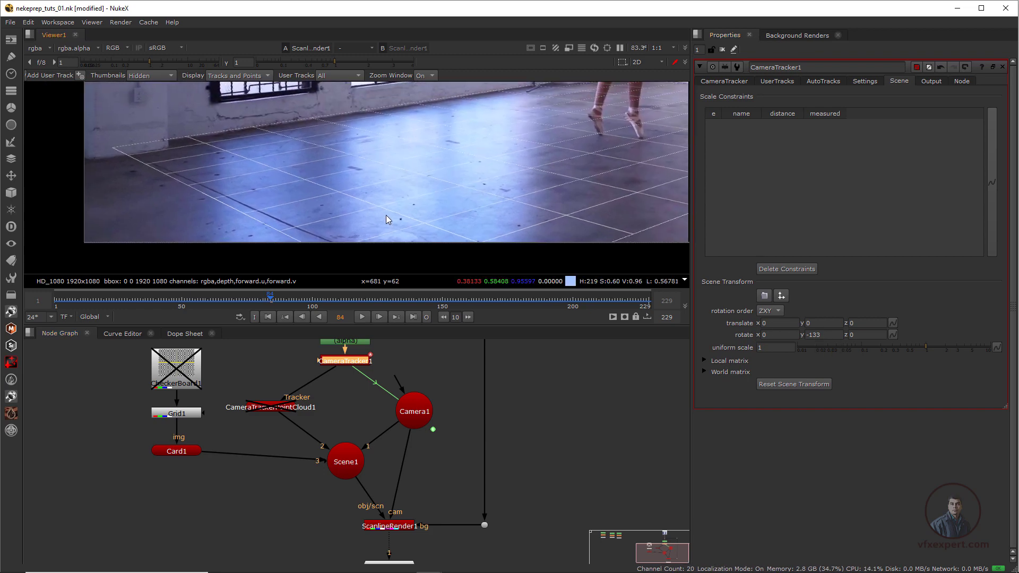
{"action": "left_click", "coordinate": [767, 335]}
{"action": "key", "text": "Down"}
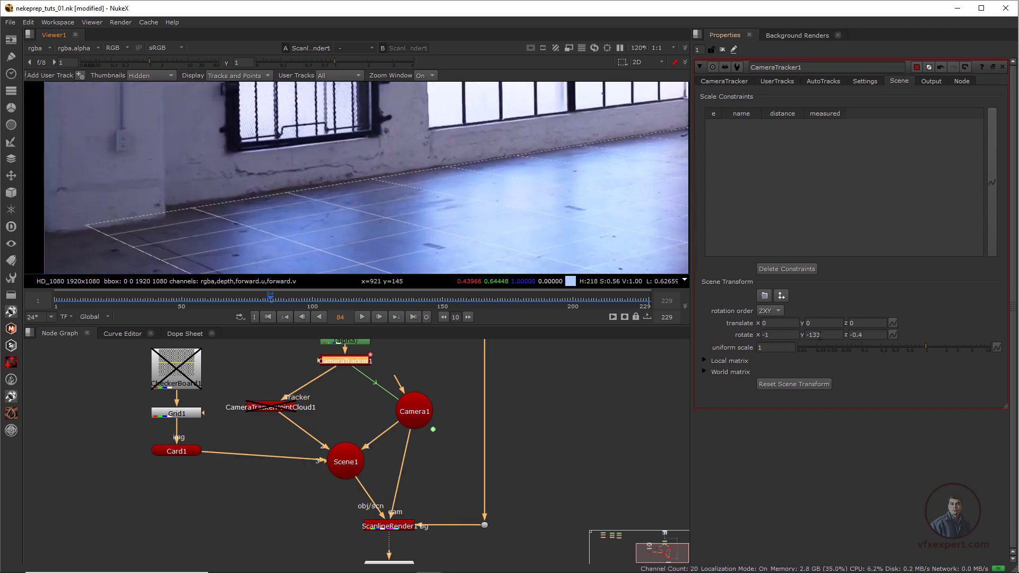
{"action": "left_click", "coordinate": [824, 335]}
{"action": "key", "text": "Down"}
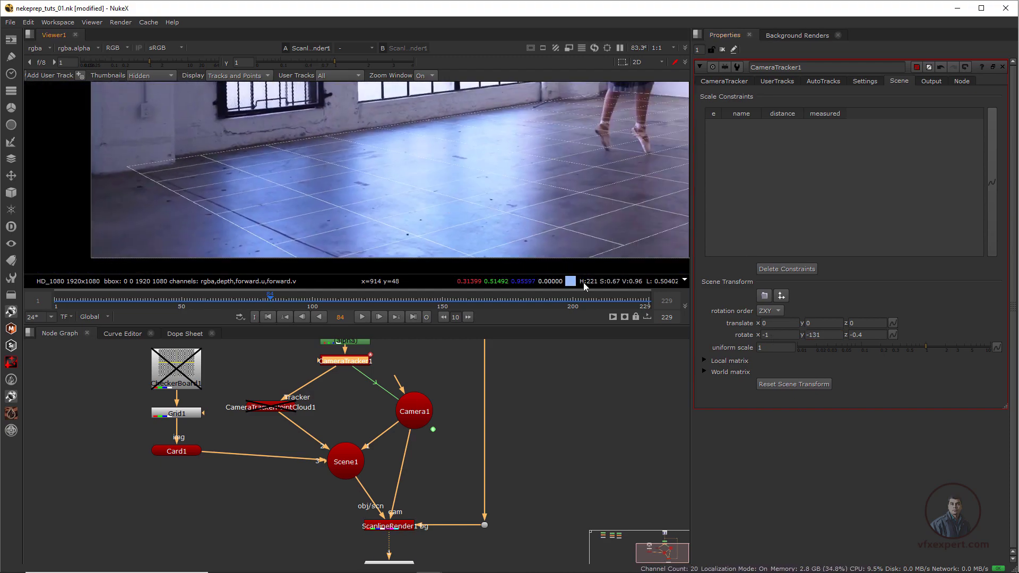
Adjust CameraTracker1's scene rotation to Y -132.5 and Z -0.7 and check the grid over the floor
{"action": "key", "text": "Down"}
{"action": "key", "text": "Down"}
{"action": "key", "text": "Down"}
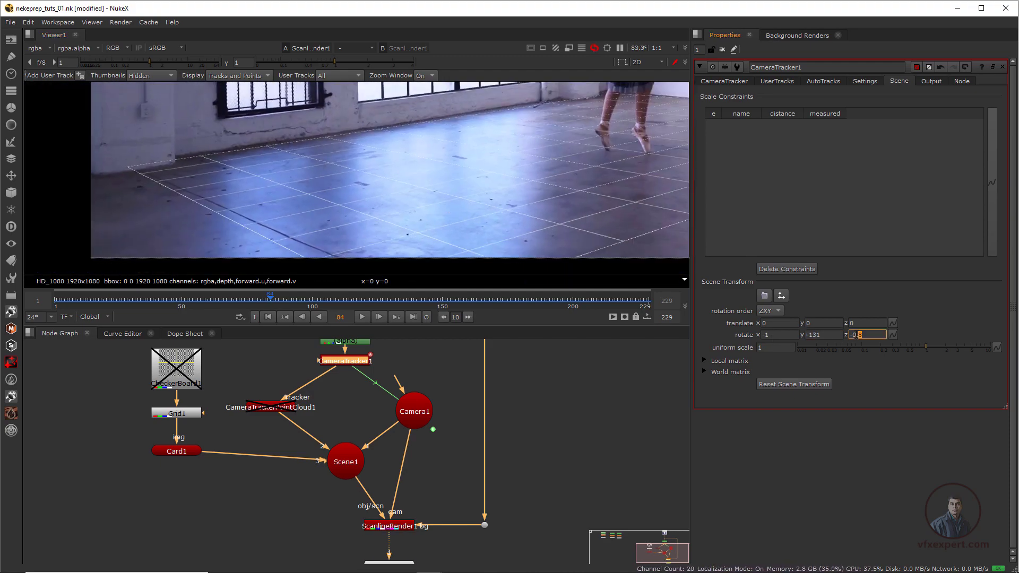
{"action": "middle_click_drag", "start_coordinate": [251, 234], "coordinate": [393, 219]}
{"action": "scroll", "coordinate": [393, 218], "scroll_direction": "down", "scroll_amount": 3}
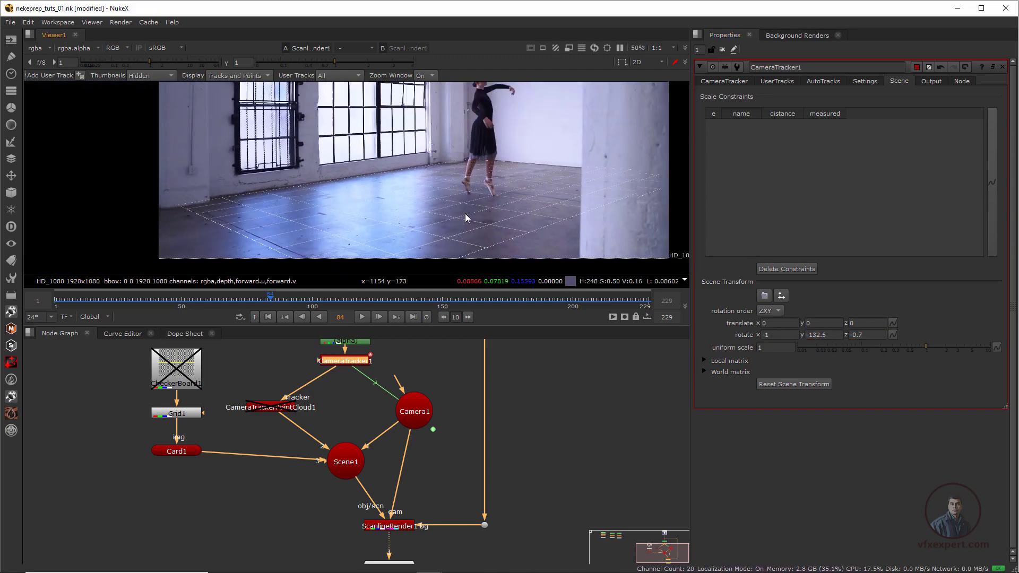
Save the script and set CameraTracker1's scene Z rotation to -0.4 to match the grid to the wall line
{"action": "middle_click_drag", "start_coordinate": [465, 213], "coordinate": [445, 234]}
{"action": "scroll", "coordinate": [446, 229], "scroll_direction": "up", "scroll_amount": 3}
{"action": "key", "text": "ctrl+s"}
{"action": "scroll", "coordinate": [547, 220], "scroll_direction": "up", "scroll_amount": 1}
{"action": "mouse_move", "coordinate": [412, 159]}
{"action": "middle_mouse_down"}
{"action": "mouse_move", "coordinate": [316, 209]}
{"action": "mouse_move", "coordinate": [458, 212]}
{"action": "middle_mouse_up"}
{"action": "left_click", "coordinate": [864, 334]}
{"action": "key", "text": "Up"}
{"action": "key", "text": "Up"}
{"action": "key", "text": "Up"}
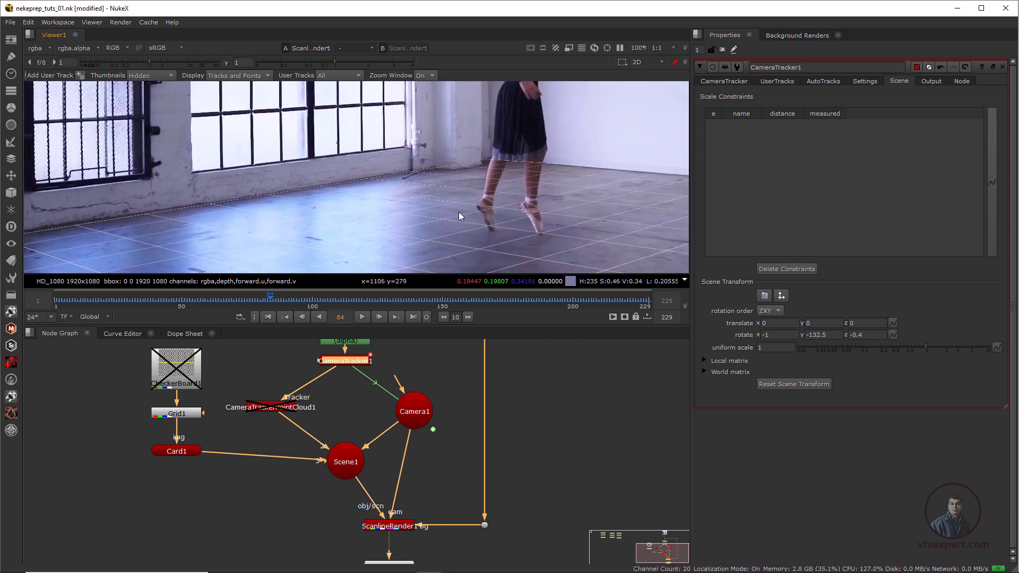
Examine the alignment of the floor grid with the walls and the dancer's feet across the whole frame
{"action": "scroll", "coordinate": [365, 207], "scroll_direction": "down", "scroll_amount": 1}
{"action": "middle_click_drag", "start_coordinate": [365, 207], "coordinate": [414, 186]}
{"action": "scroll", "coordinate": [473, 204], "scroll_direction": "down", "scroll_amount": 1}
{"action": "middle_click_drag", "start_coordinate": [474, 205], "coordinate": [425, 203]}
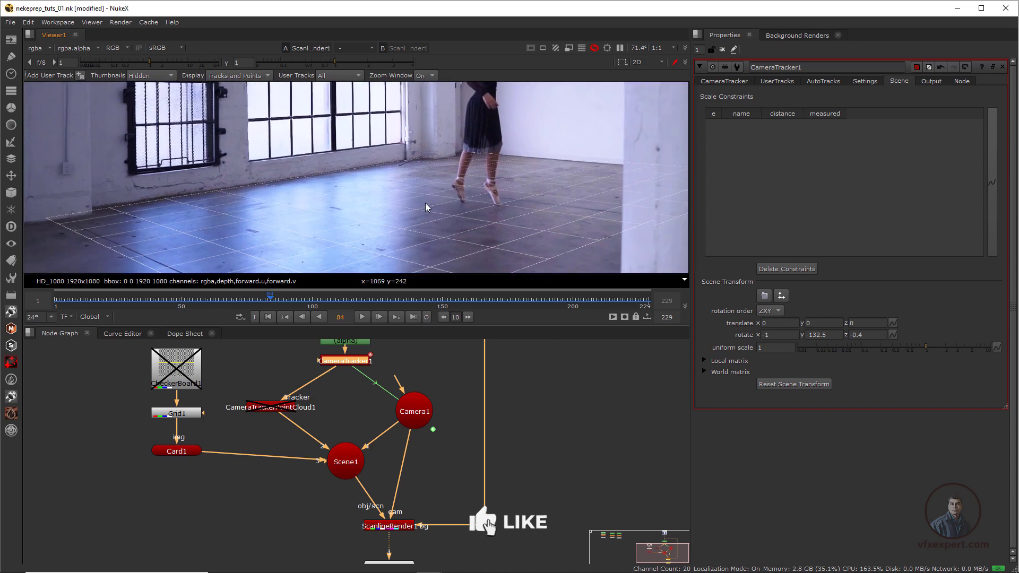
{"action": "scroll", "coordinate": [492, 198], "scroll_direction": "down", "scroll_amount": 1}
{"action": "middle_click_drag", "start_coordinate": [491, 198], "coordinate": [462, 224]}
{"action": "scroll", "coordinate": [483, 218], "scroll_direction": "down", "scroll_amount": 1}
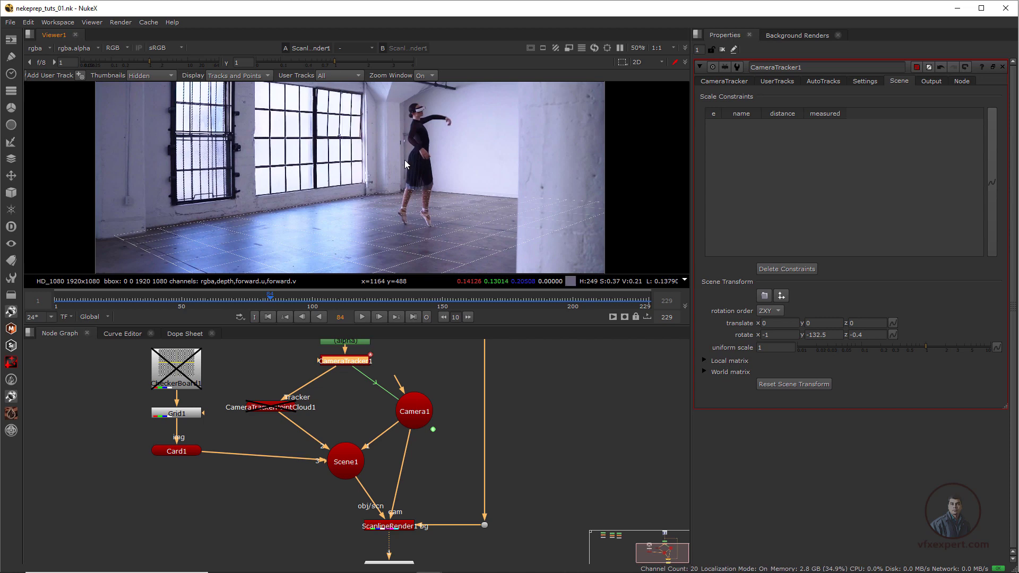
{"action": "scroll", "coordinate": [384, 166], "scroll_direction": "up", "scroll_amount": 2}
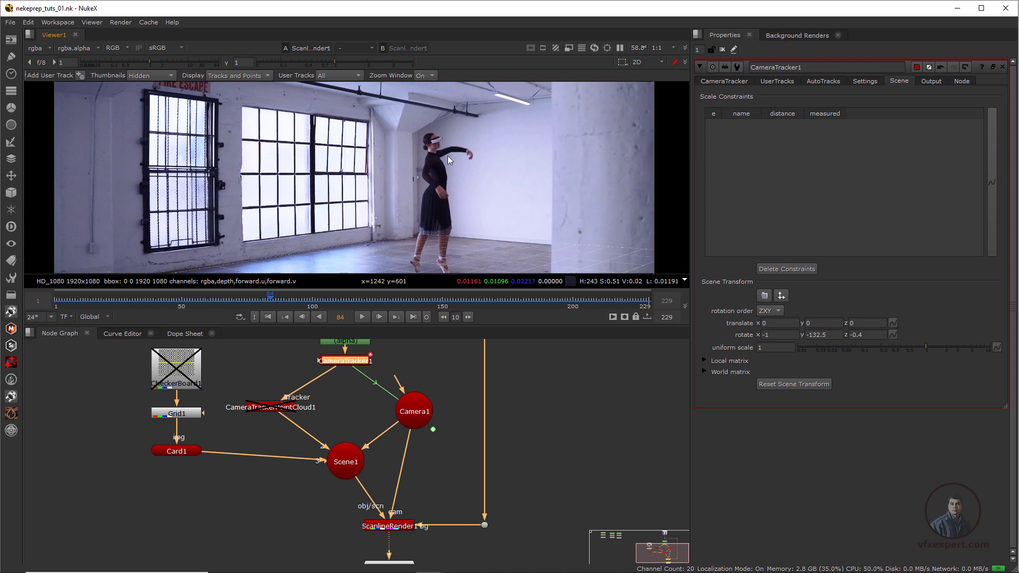
{"action": "middle_click_drag", "start_coordinate": [485, 223], "coordinate": [500, 180]}
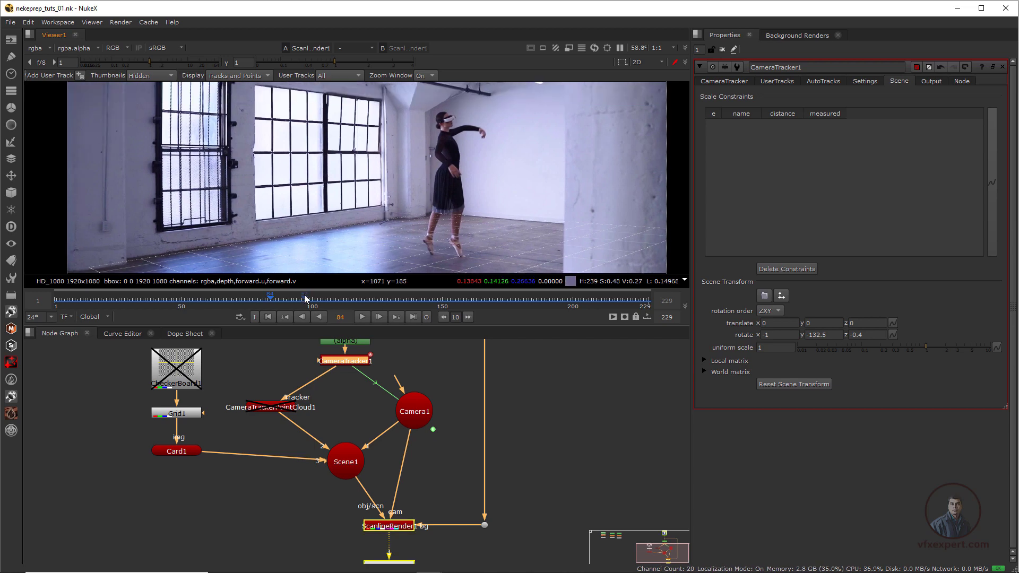
Go to frame 22 and check the floor grid around the dancer and the window wall
{"action": "left_click", "coordinate": [110, 299]}
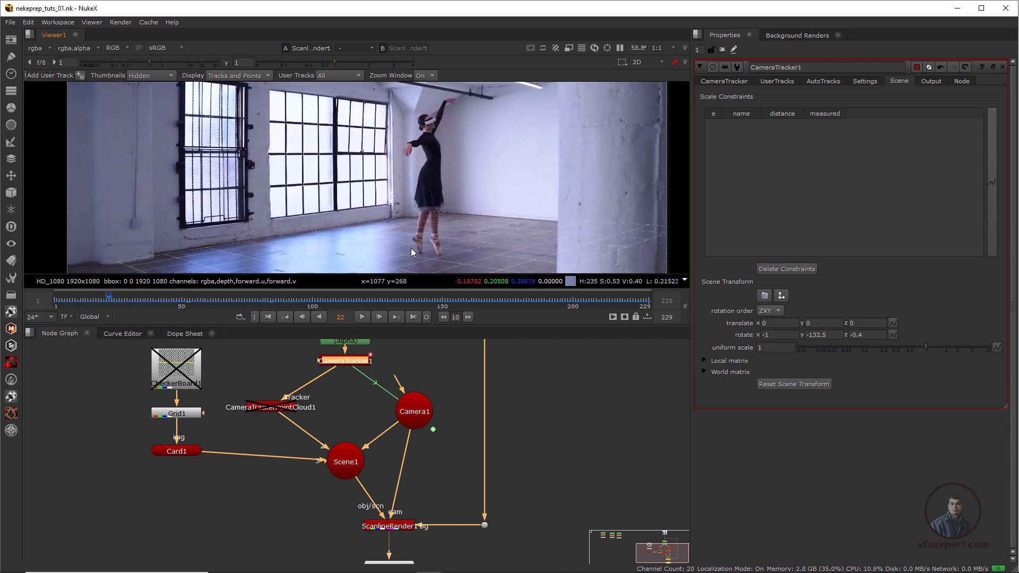
{"action": "scroll", "coordinate": [440, 237], "scroll_direction": "down", "scroll_amount": 1}
{"action": "scroll", "coordinate": [440, 236], "scroll_direction": "up", "scroll_amount": 2}
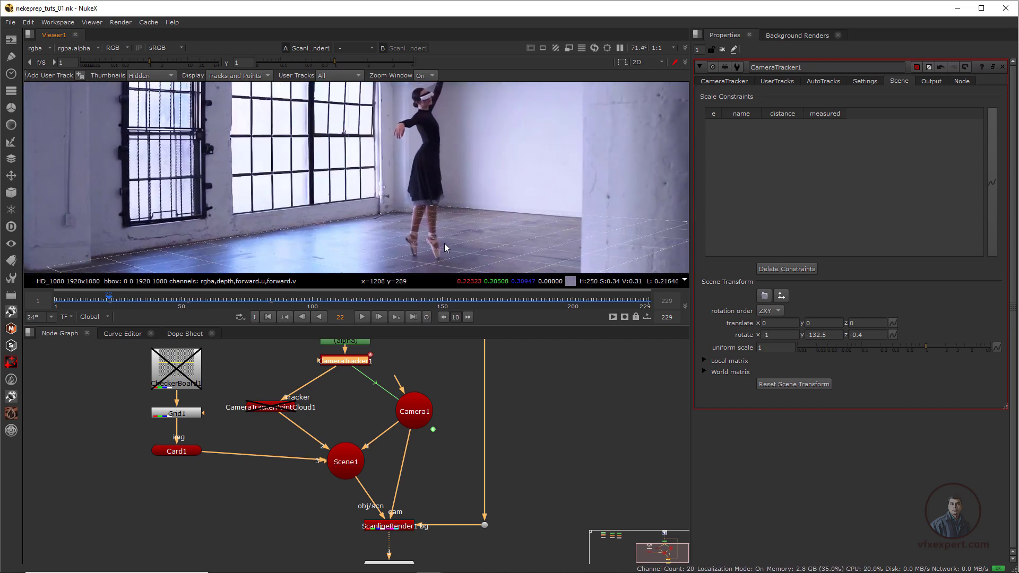
{"action": "middle_click_drag", "start_coordinate": [407, 206], "coordinate": [452, 260]}
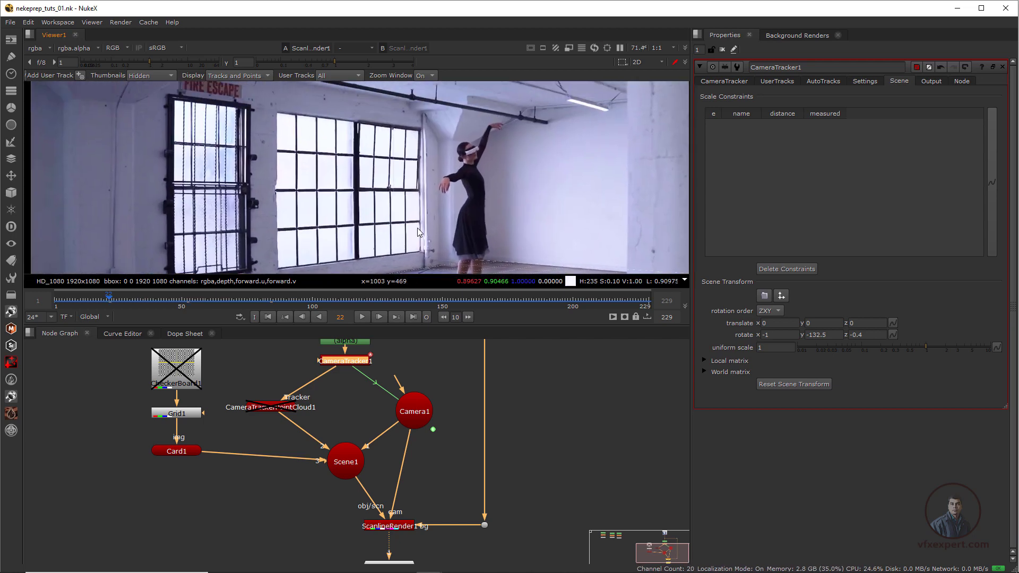
{"action": "scroll", "coordinate": [388, 175], "scroll_direction": "down", "scroll_amount": 1}
{"action": "middle_click_drag", "start_coordinate": [377, 174], "coordinate": [406, 213]}
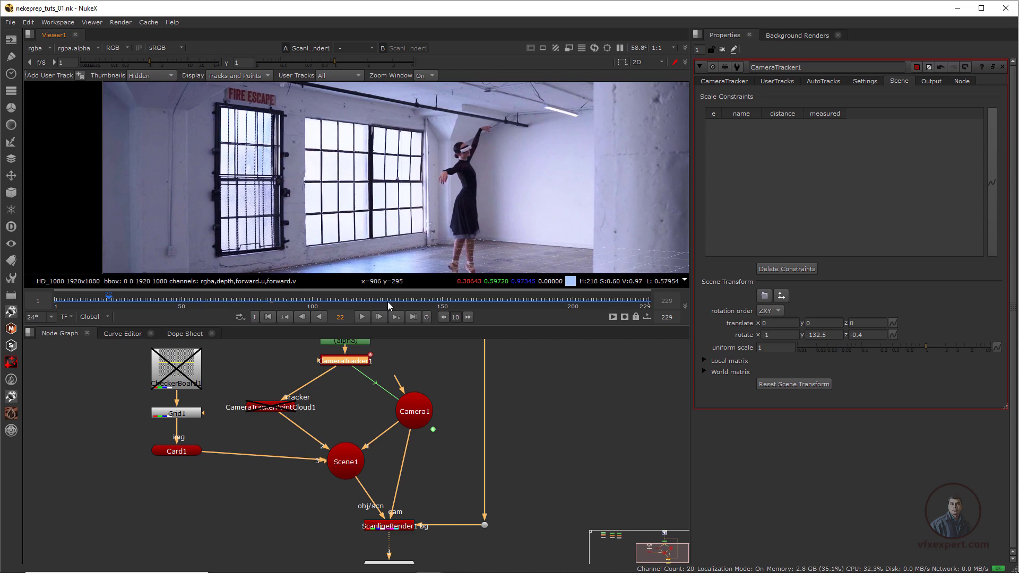
Add a ModelBuilder node in the empty area beside the camera tracking nodes
{"action": "scroll", "coordinate": [433, 418], "scroll_direction": "down", "scroll_amount": 1}
{"action": "mouse_move", "coordinate": [434, 421]}
{"action": "middle_mouse_down"}
{"action": "mouse_move", "coordinate": [344, 472]}
{"action": "mouse_move", "coordinate": [355, 476]}
{"action": "middle_mouse_up"}
{"action": "scroll", "coordinate": [381, 445], "scroll_direction": "down", "scroll_amount": 1}
{"action": "left_click", "coordinate": [419, 403]}
{"action": "key", "text": "Tab"}
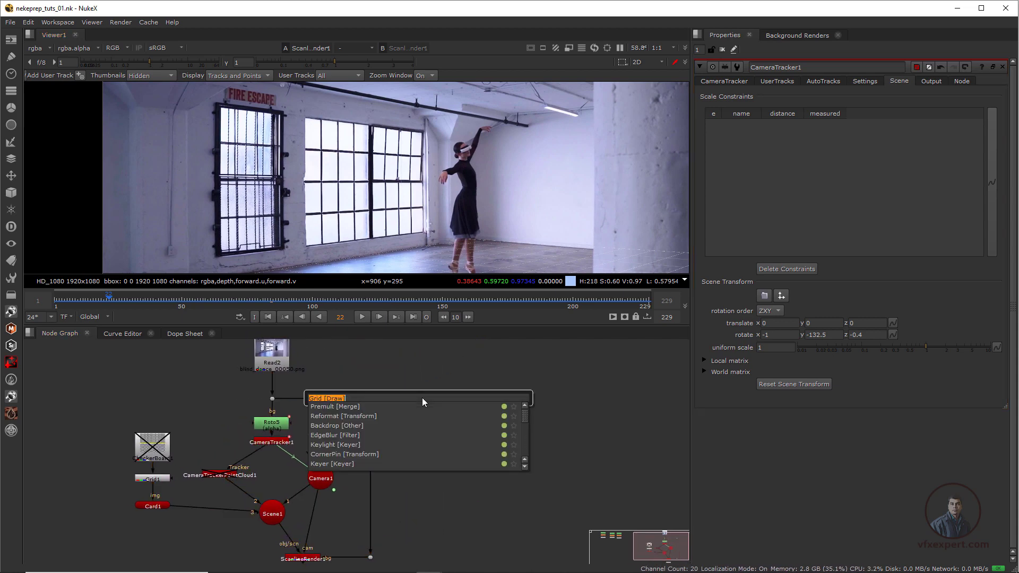
{"action": "type", "text": "model"}
{"action": "left_click", "coordinate": [340, 408]}
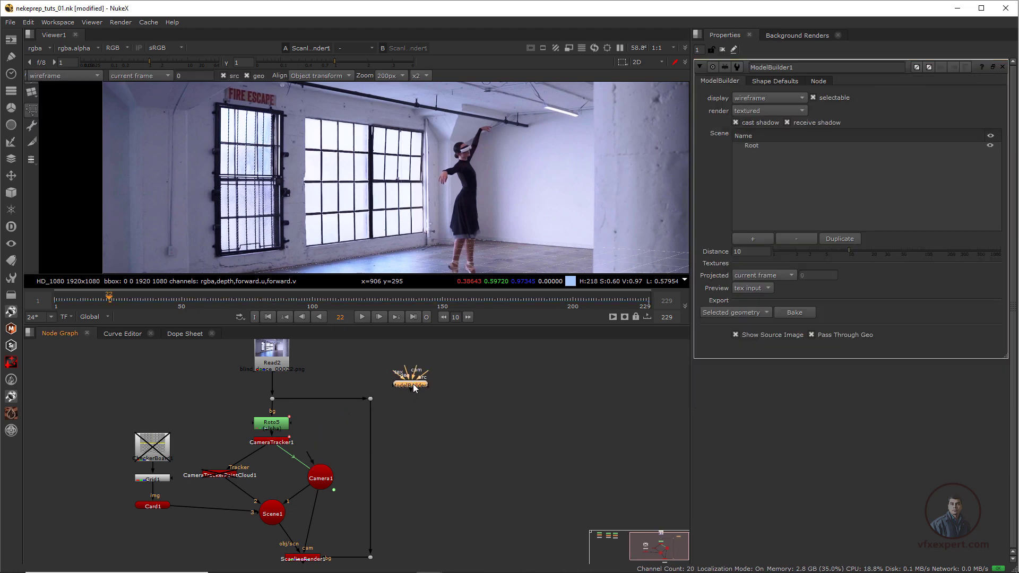
Connect ModelBuilder1's src input to Read2 and its cam input to Camera1, then place the node level with Read2
{"action": "scroll", "coordinate": [413, 390], "scroll_direction": "up", "scroll_amount": 3}
{"action": "middle_click_drag", "start_coordinate": [419, 415], "coordinate": [424, 419]}
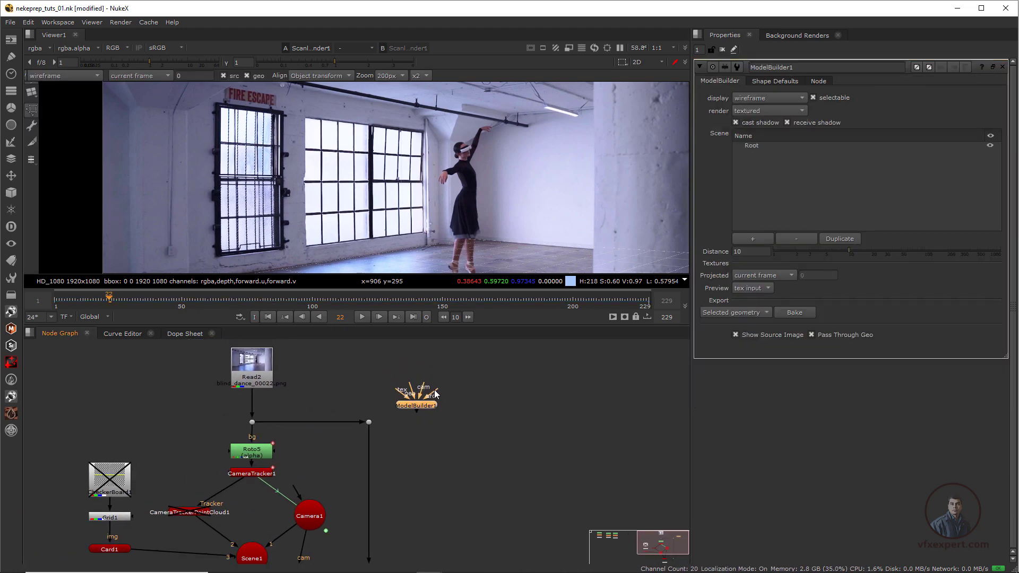
{"action": "left_click_drag", "start_coordinate": [436, 389], "coordinate": [253, 376]}
{"action": "left_click_drag", "start_coordinate": [422, 407], "coordinate": [426, 399]}
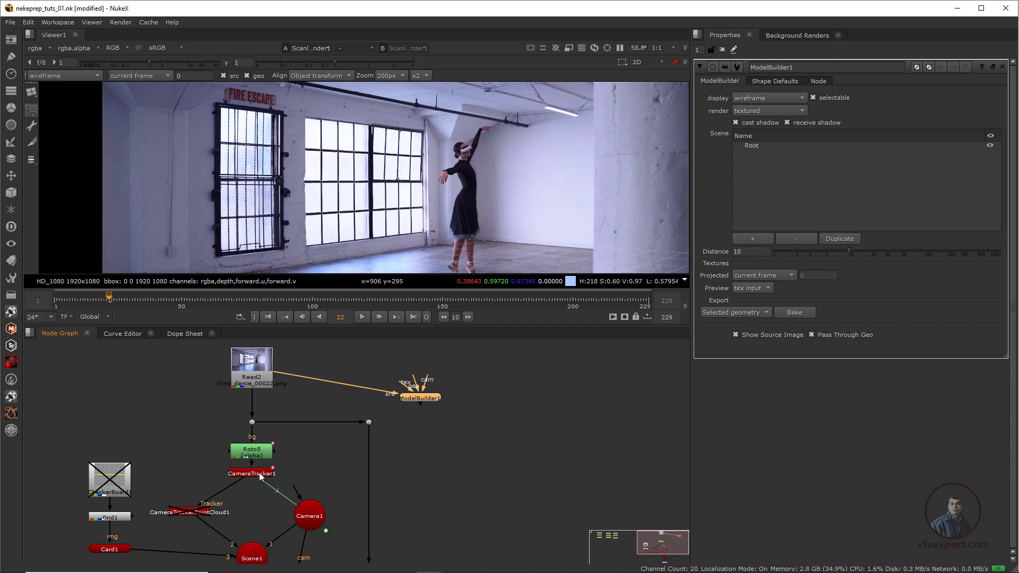
{"action": "left_click_drag", "start_coordinate": [428, 381], "coordinate": [308, 509]}
{"action": "middle_click_drag", "start_coordinate": [423, 473], "coordinate": [414, 484]}
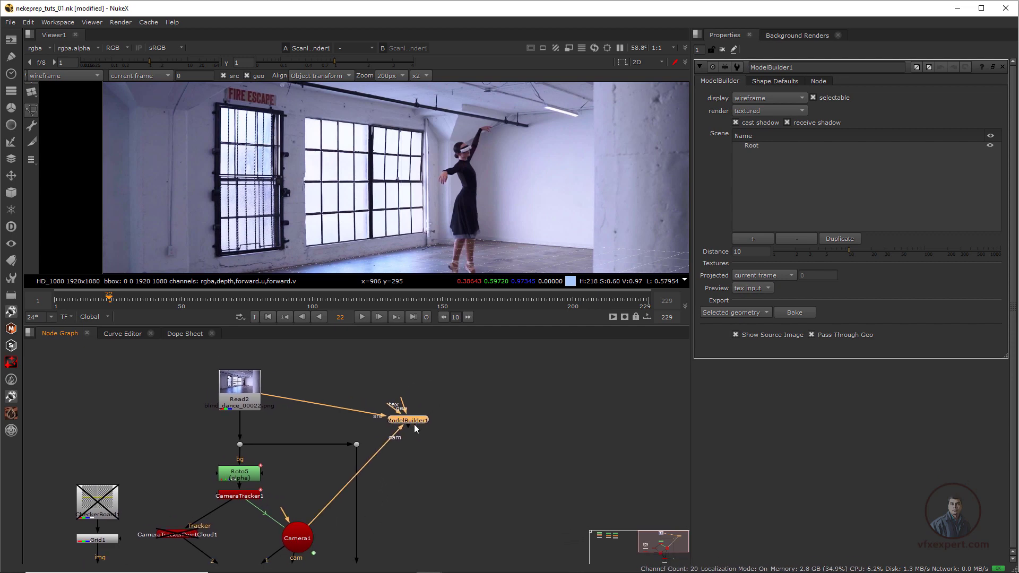
{"action": "left_click_drag", "start_coordinate": [414, 425], "coordinate": [409, 402]}
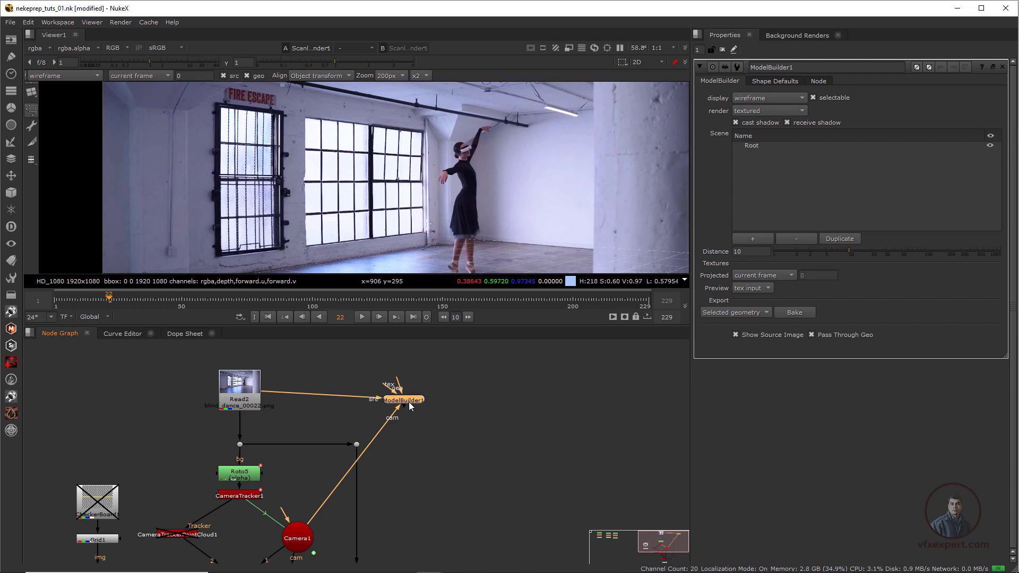
Show ModelBuilder1 in the viewer through Camera1 and enlarge the viewer area to display the window wall and floor
{"action": "key", "text": "1"}
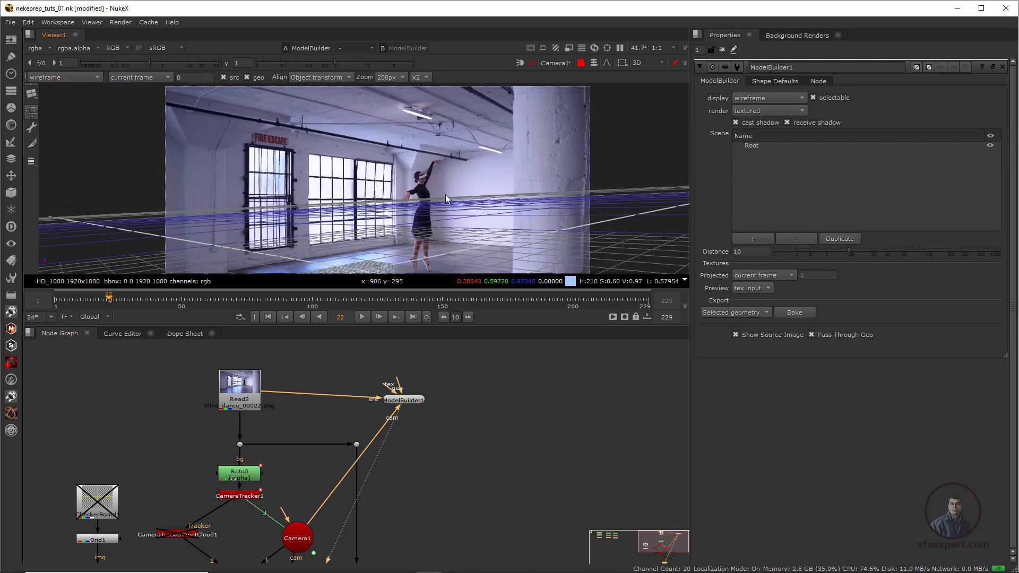
{"action": "scroll", "coordinate": [444, 194], "scroll_direction": "down", "scroll_amount": 1}
{"action": "scroll", "coordinate": [451, 196], "scroll_direction": "up", "scroll_amount": 1}
{"action": "middle_click_drag", "start_coordinate": [408, 186], "coordinate": [432, 201]}
{"action": "scroll", "coordinate": [431, 203], "scroll_direction": "up", "scroll_amount": 1}
{"action": "scroll", "coordinate": [433, 213], "scroll_direction": "down", "scroll_amount": 1}
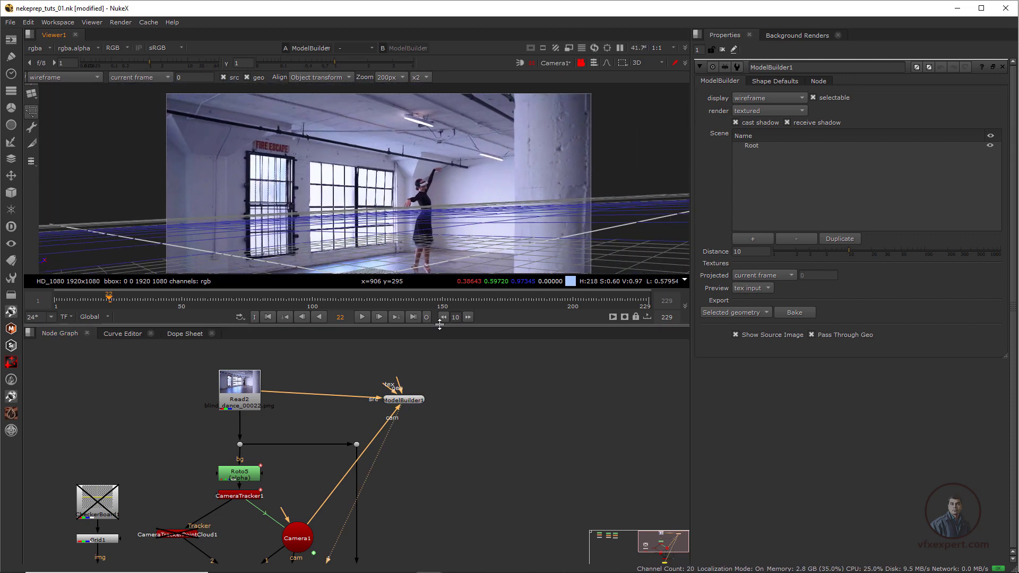
{"action": "left_click_drag", "start_coordinate": [439, 325], "coordinate": [437, 417]}
{"action": "scroll", "coordinate": [436, 332], "scroll_direction": "up", "scroll_amount": 1}
{"action": "middle_click_drag", "start_coordinate": [432, 316], "coordinate": [451, 219]}
{"action": "scroll", "coordinate": [452, 222], "scroll_direction": "up", "scroll_amount": 1}
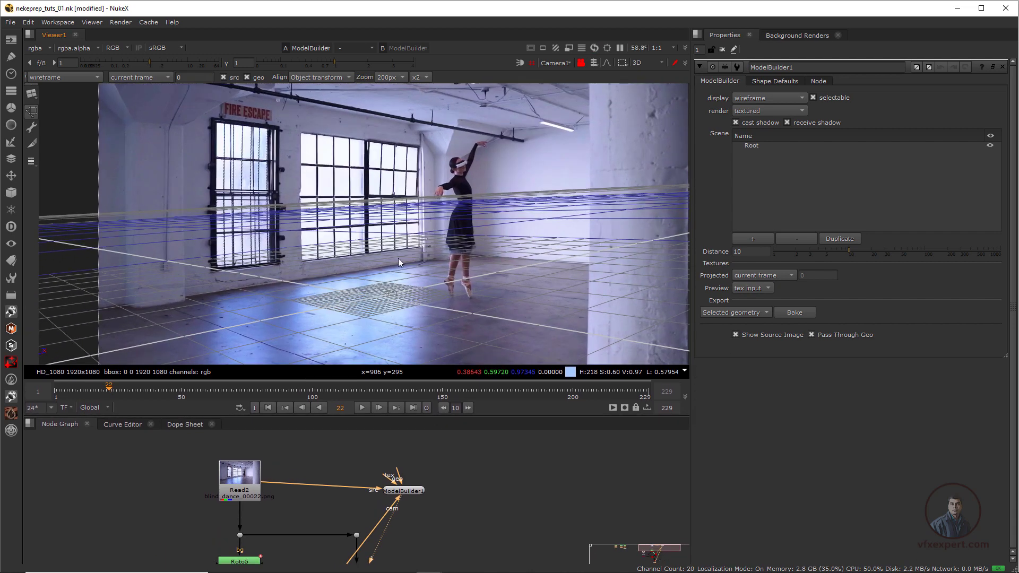
Set ModelBuilder1's card shape defaults to 2 rows and 2 columns
{"action": "left_click_drag", "start_coordinate": [289, 121], "coordinate": [427, 242]}
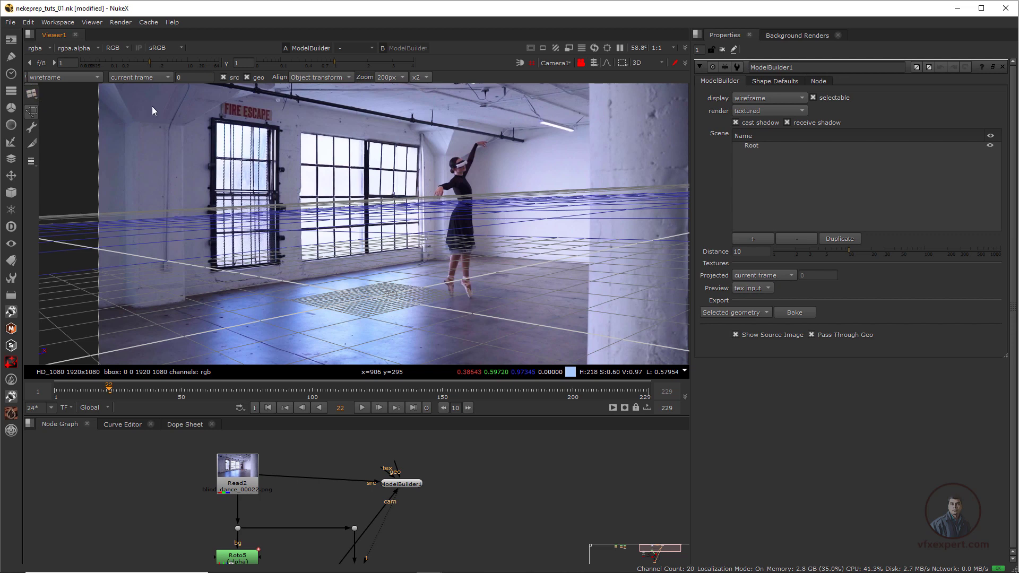
{"action": "left_click", "coordinate": [775, 81]}
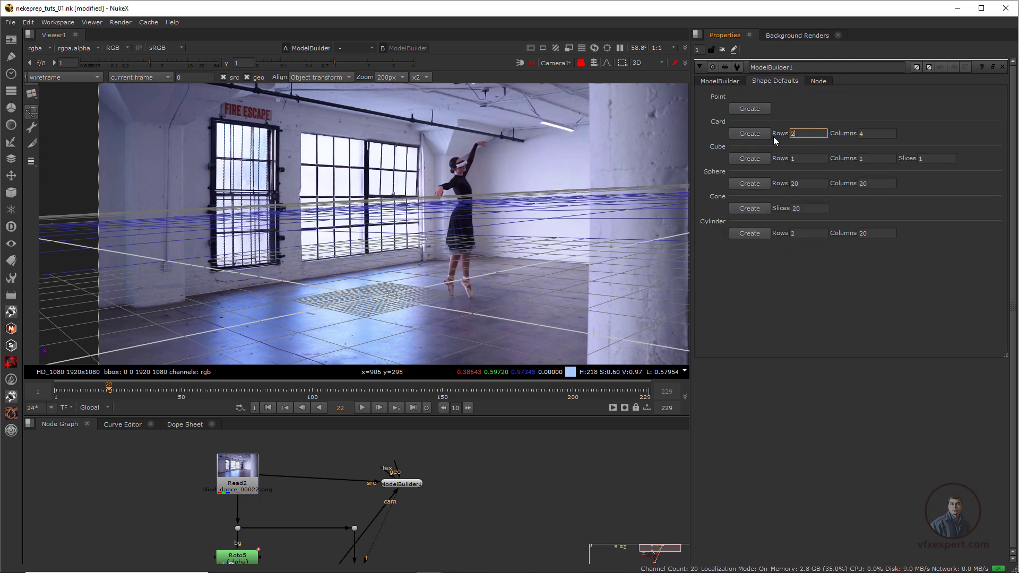
{"action": "left_click", "coordinate": [874, 134]}
{"action": "type", "text": "2"}
{"action": "key", "text": "Return"}
Add a card over the window wall and align its upper-left corner with the large window's upper-left corner
{"action": "left_click", "coordinate": [31, 94]}
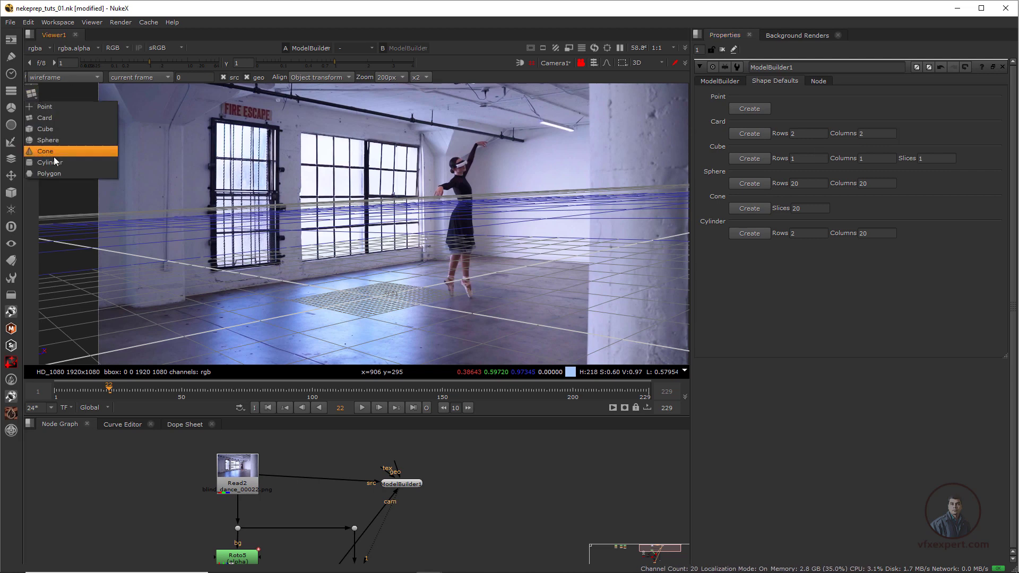
{"action": "left_click", "coordinate": [44, 118]}
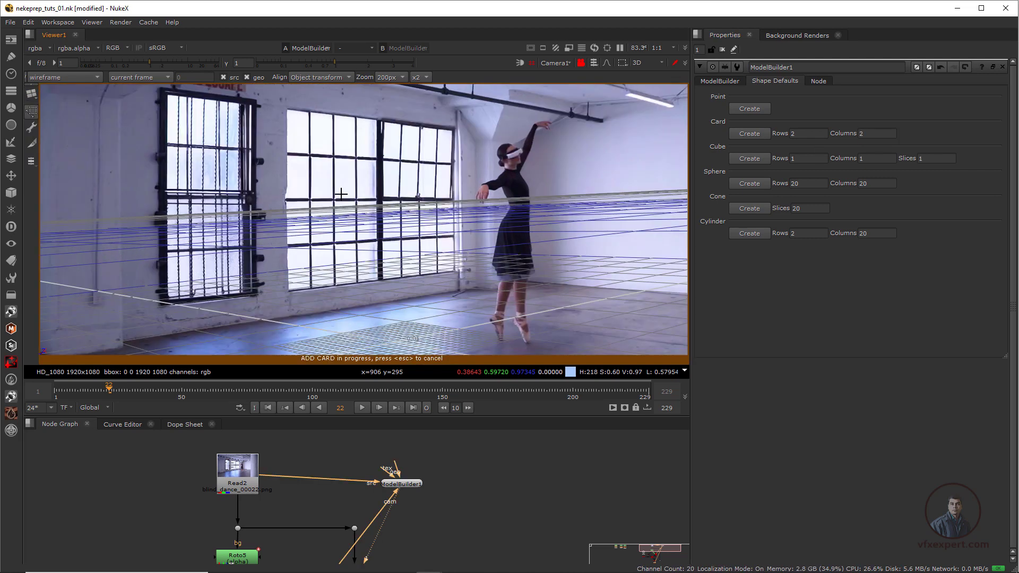
{"action": "scroll", "coordinate": [365, 215], "scroll_direction": "down", "scroll_amount": 2}
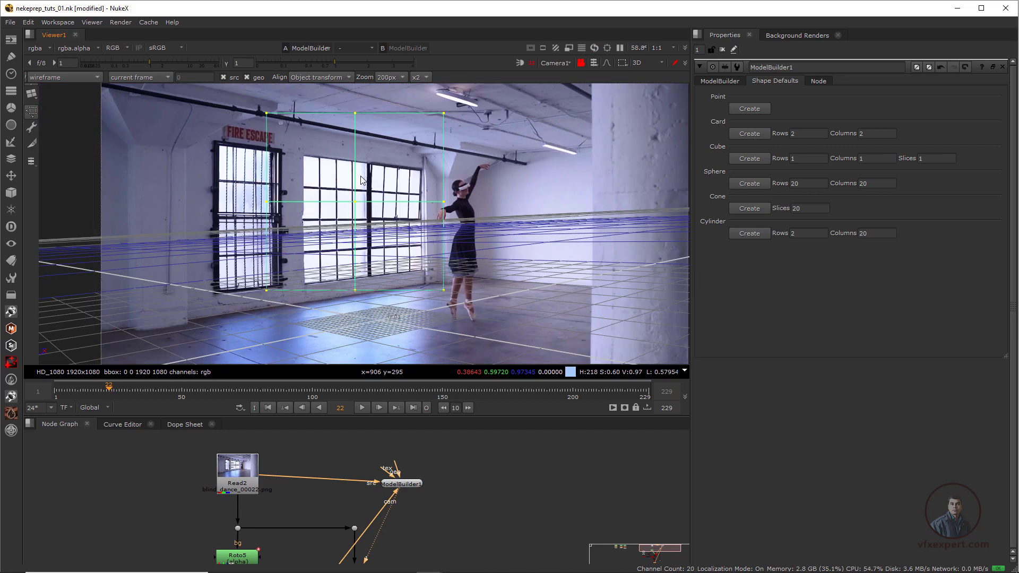
{"action": "scroll", "coordinate": [343, 165], "scroll_direction": "up", "scroll_amount": 2}
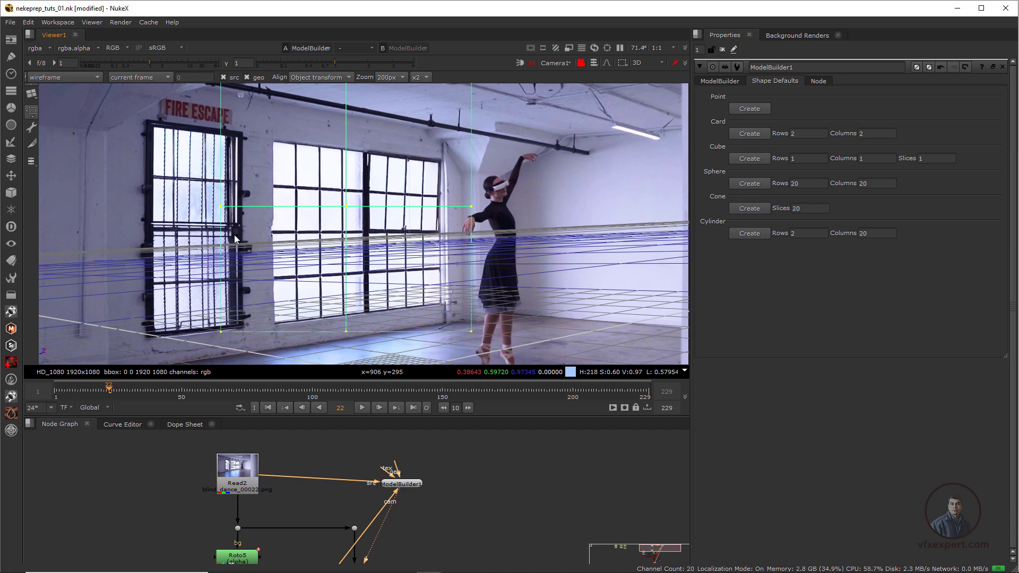
{"action": "scroll", "coordinate": [282, 238], "scroll_direction": "up", "scroll_amount": 1}
{"action": "left_click_drag", "start_coordinate": [251, 136], "coordinate": [303, 191]}
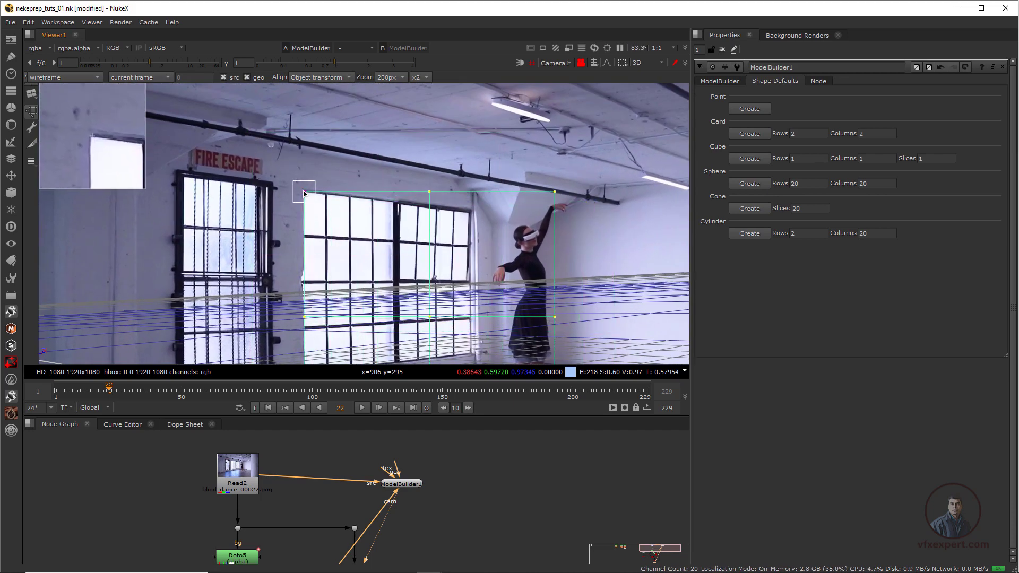
Move the card's lower-left and lower-right corners onto the bottom corners of the large window
{"action": "middle_click_drag", "start_coordinate": [310, 255], "coordinate": [345, 103]}
{"action": "scroll", "coordinate": [346, 282], "scroll_direction": "up", "scroll_amount": 2}
{"action": "left_click_drag", "start_coordinate": [340, 294], "coordinate": [341, 196]}
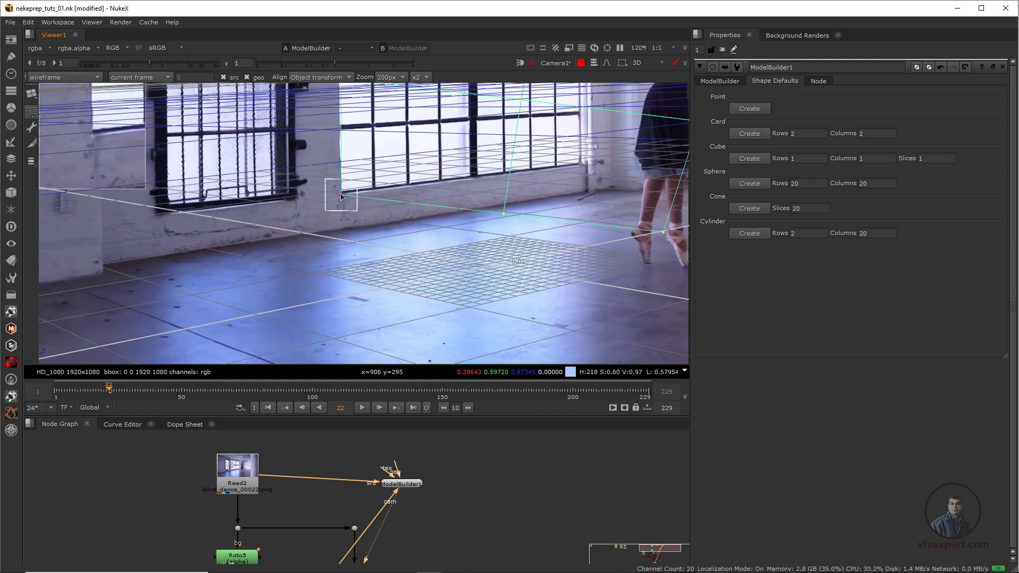
{"action": "middle_click_drag", "start_coordinate": [432, 190], "coordinate": [372, 241]}
{"action": "middle_click_drag", "start_coordinate": [537, 127], "coordinate": [504, 191]}
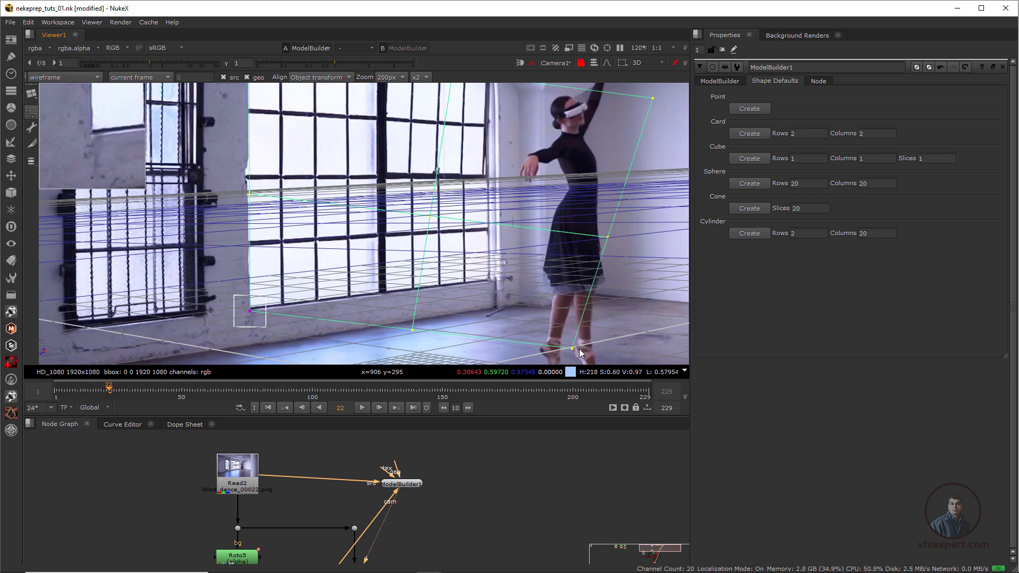
{"action": "left_click_drag", "start_coordinate": [572, 348], "coordinate": [518, 273]}
Fine-tune the card's upper corners to match the top corners of the large window at frame 22
{"action": "scroll", "coordinate": [455, 279], "scroll_direction": "up", "scroll_amount": 4}
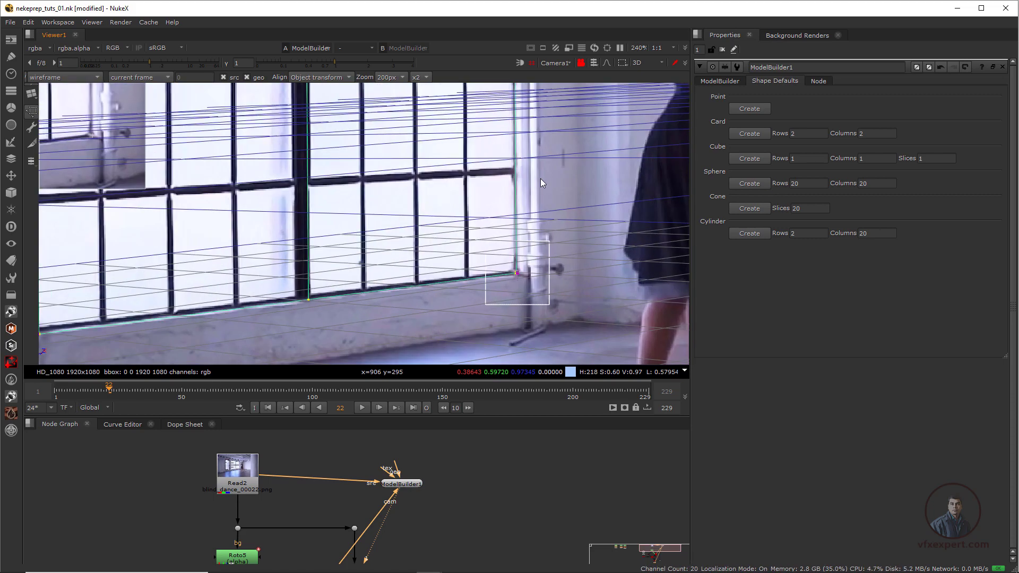
{"action": "middle_click_drag", "start_coordinate": [540, 178], "coordinate": [545, 507]}
{"action": "left_click_drag", "start_coordinate": [524, 200], "coordinate": [523, 196]}
{"action": "middle_click_drag", "start_coordinate": [80, 148], "coordinate": [400, 136]}
{"action": "scroll", "coordinate": [371, 122], "scroll_direction": "up", "scroll_amount": 3}
{"action": "left_click_drag", "start_coordinate": [369, 122], "coordinate": [373, 120]}
{"action": "middle_click_drag", "start_coordinate": [374, 313], "coordinate": [474, 289]}
{"action": "left_click_drag", "start_coordinate": [472, 288], "coordinate": [477, 287]}
{"action": "scroll", "coordinate": [425, 263], "scroll_direction": "down", "scroll_amount": 8}
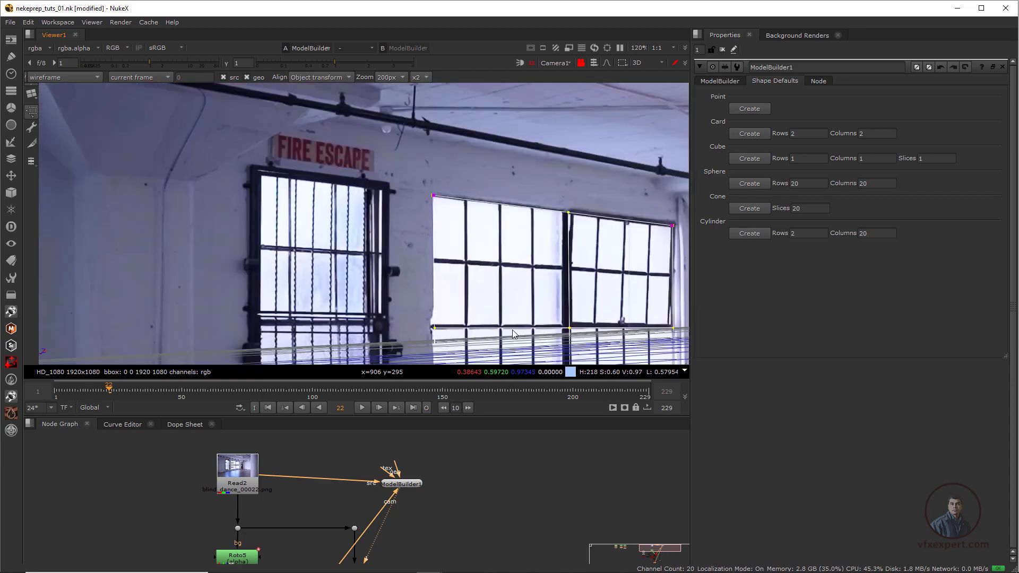
Refine the card's lower-left corner against the window frame and check the card's fit over the whole window
{"action": "scroll", "coordinate": [414, 358], "scroll_direction": "up", "scroll_amount": 5}
{"action": "left_click_drag", "start_coordinate": [472, 239], "coordinate": [469, 237]}
{"action": "scroll", "coordinate": [470, 237], "scroll_direction": "down", "scroll_amount": 5}
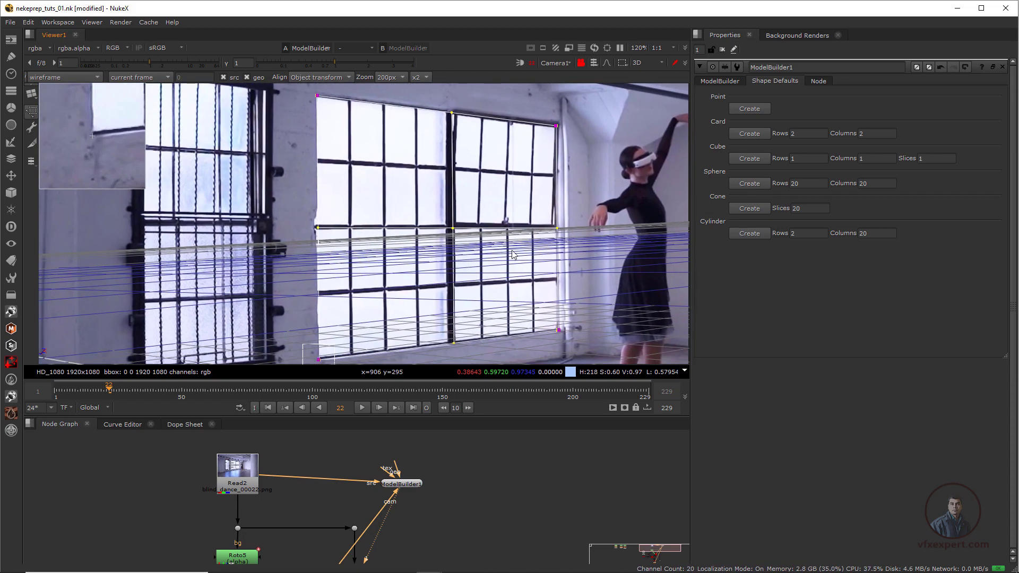
{"action": "middle_click_drag", "start_coordinate": [488, 285], "coordinate": [488, 253]}
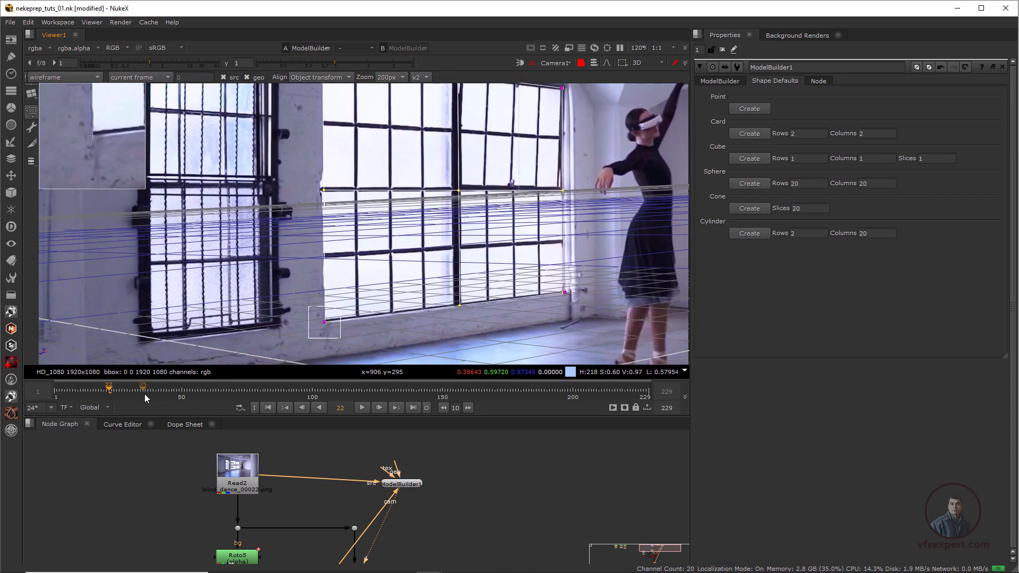
{"action": "scroll", "coordinate": [504, 251], "scroll_direction": "down", "scroll_amount": 1}
{"action": "middle_click_drag", "start_coordinate": [504, 247], "coordinate": [488, 254]}
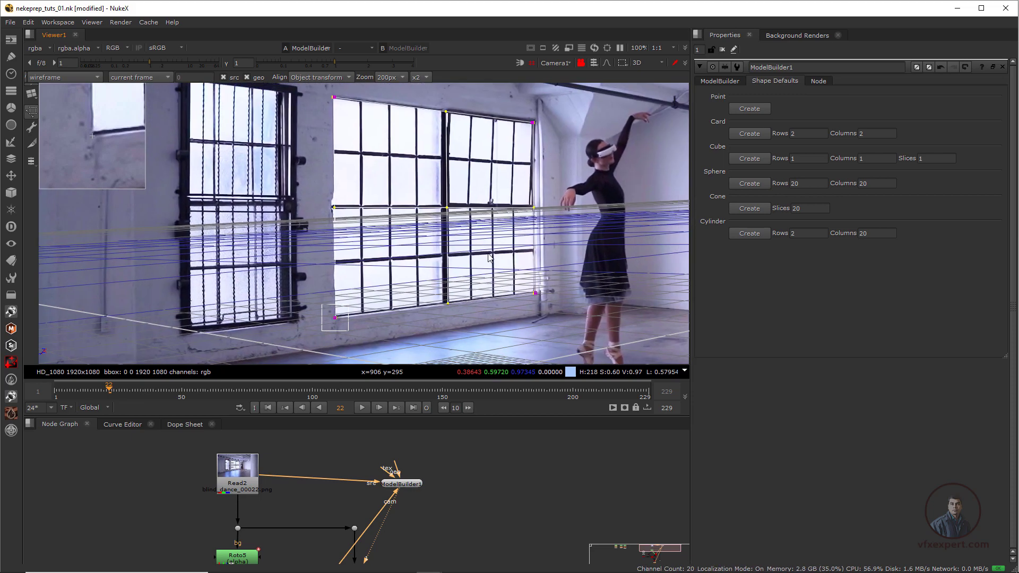
Go to frame 138 and move the card's lower-left corner onto the large window's lower-left corner
{"action": "left_click_drag", "start_coordinate": [159, 392], "coordinate": [409, 393]}
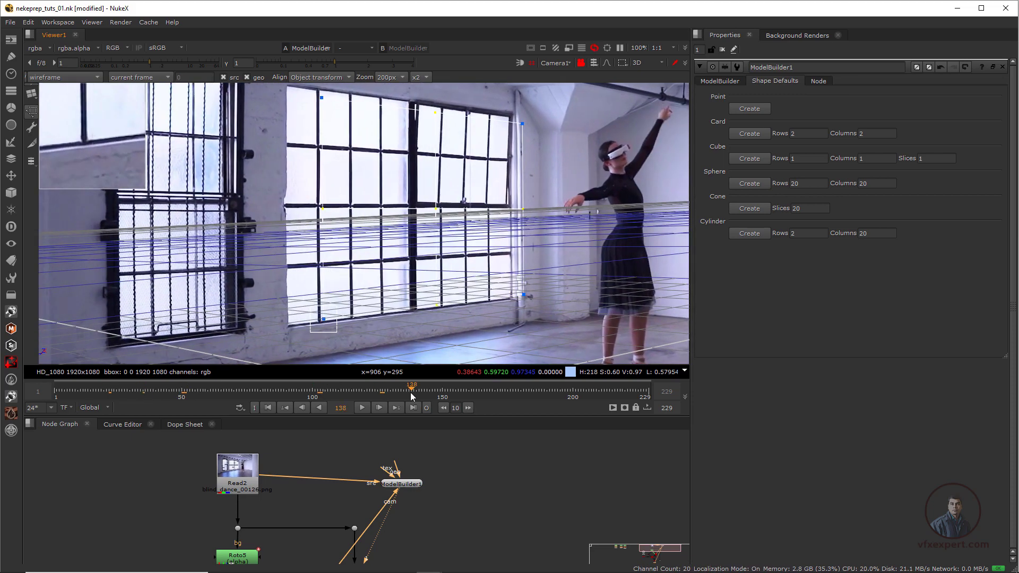
{"action": "middle_click_drag", "start_coordinate": [300, 337], "coordinate": [345, 317]}
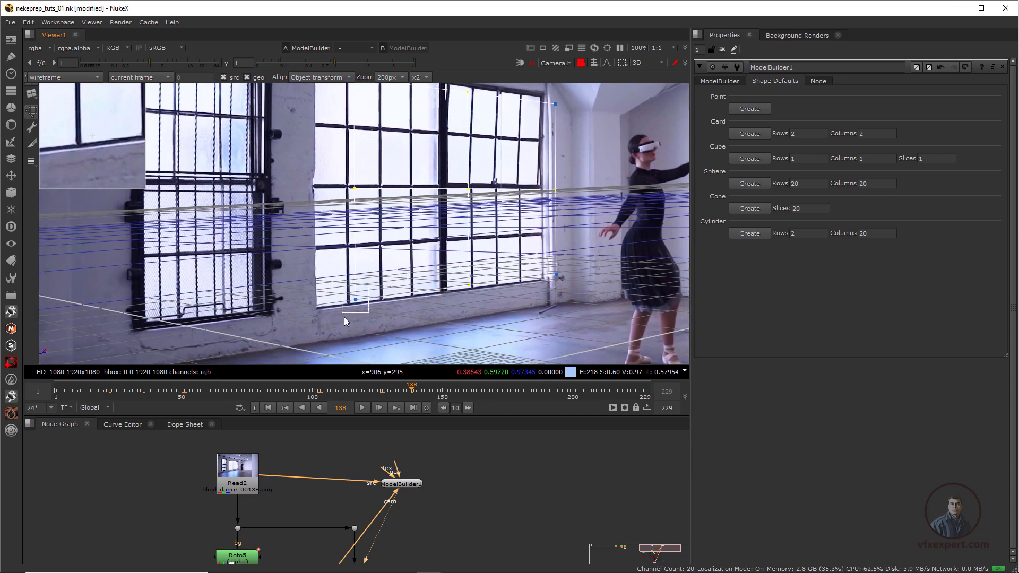
{"action": "scroll", "coordinate": [346, 317], "scroll_direction": "up", "scroll_amount": 2}
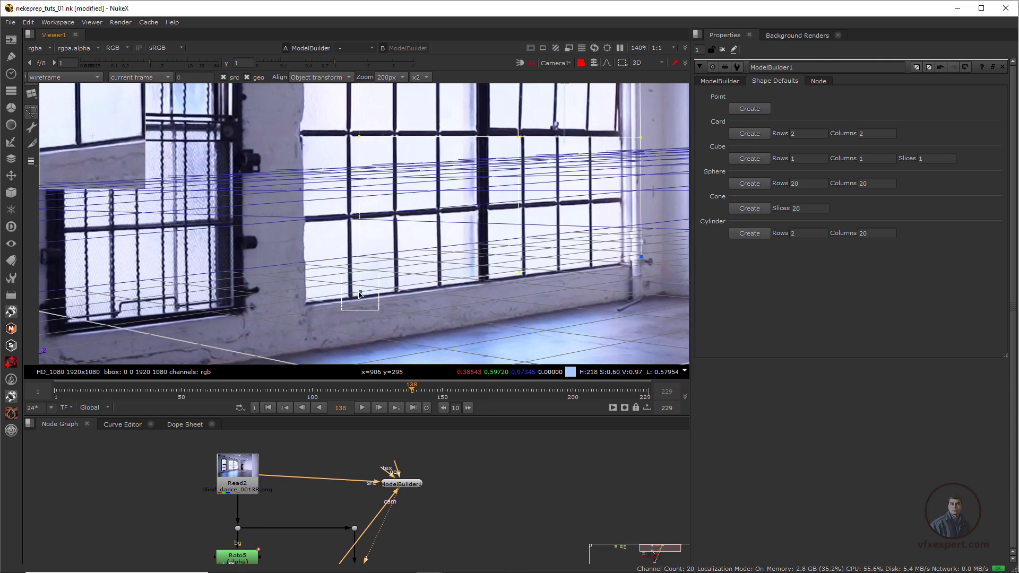
{"action": "left_click_drag", "start_coordinate": [360, 294], "coordinate": [306, 306]}
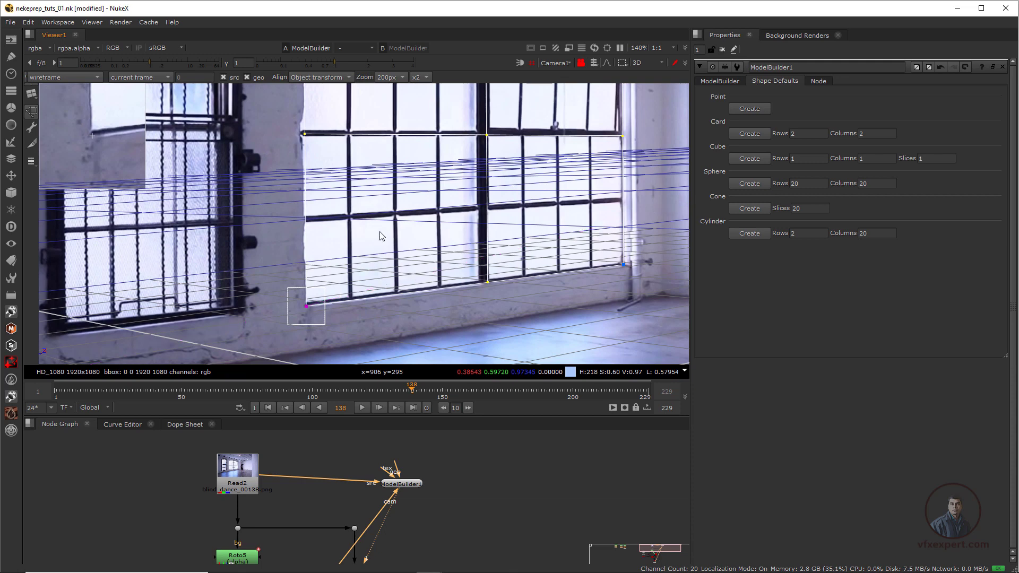
Fine-tune the card's upper-left, upper-right and lower-right corners to the window frame at frame 138
{"action": "middle_click_drag", "start_coordinate": [386, 133], "coordinate": [383, 235]}
{"action": "scroll", "coordinate": [347, 224], "scroll_direction": "up", "scroll_amount": 1}
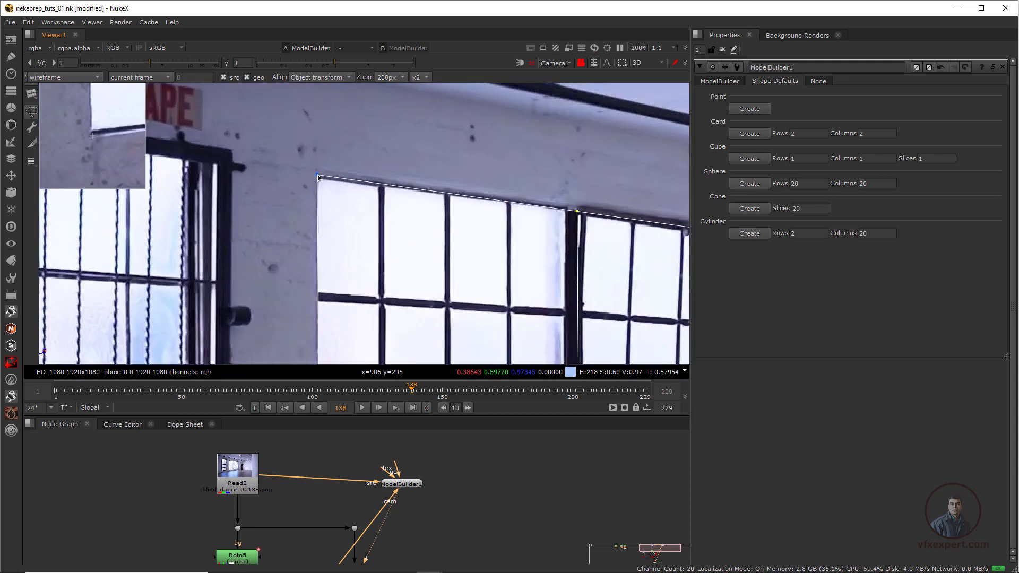
{"action": "left_click_drag", "start_coordinate": [318, 177], "coordinate": [315, 175]}
{"action": "scroll", "coordinate": [495, 268], "scroll_direction": "down", "scroll_amount": 1}
{"action": "middle_click_drag", "start_coordinate": [567, 268], "coordinate": [336, 279]}
{"action": "scroll", "coordinate": [471, 292], "scroll_direction": "up", "scroll_amount": 2}
{"action": "middle_click_drag", "start_coordinate": [471, 292], "coordinate": [439, 271]}
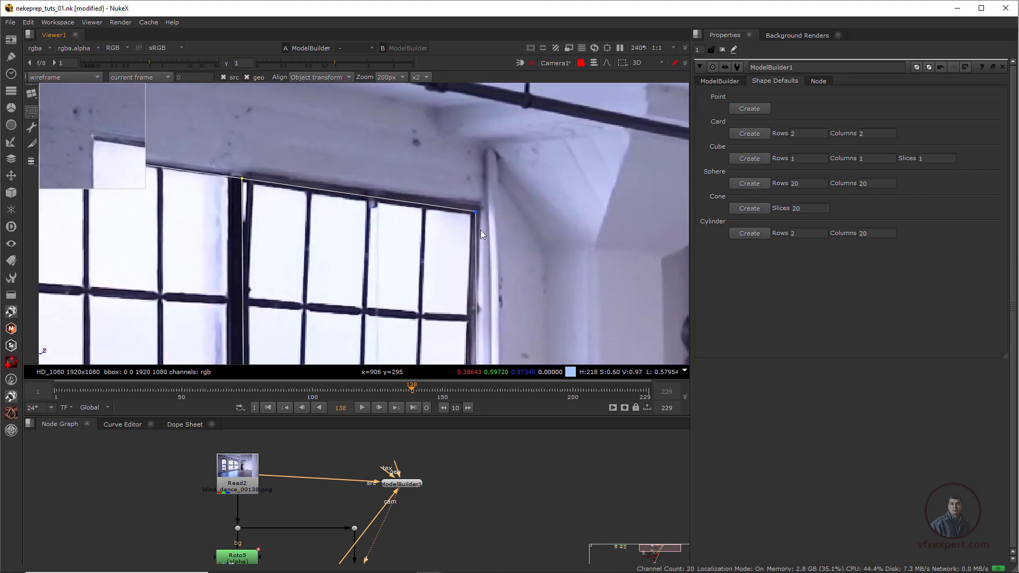
{"action": "left_click_drag", "start_coordinate": [476, 212], "coordinate": [474, 211]}
{"action": "middle_click_drag", "start_coordinate": [475, 318], "coordinate": [494, 115]}
{"action": "middle_click_drag", "start_coordinate": [491, 339], "coordinate": [510, 136]}
{"action": "scroll", "coordinate": [510, 273], "scroll_direction": "down", "scroll_amount": 5}
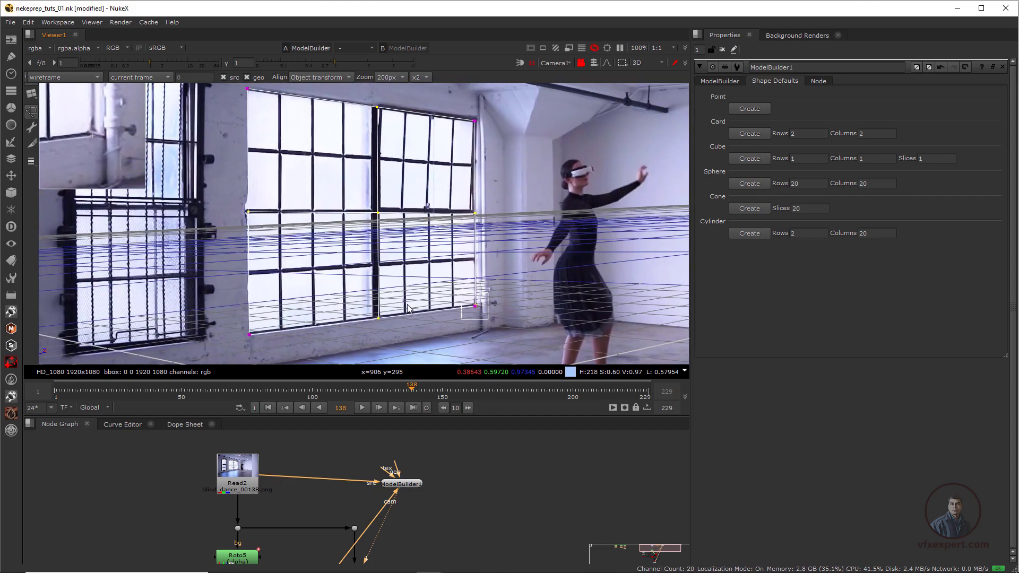
Check how well the card tracks the large window at frames 217 and 183 and in playback from frame 1
{"action": "left_click_drag", "start_coordinate": [454, 390], "coordinate": [617, 393]}
{"action": "scroll", "coordinate": [444, 269], "scroll_direction": "up", "scroll_amount": 3}
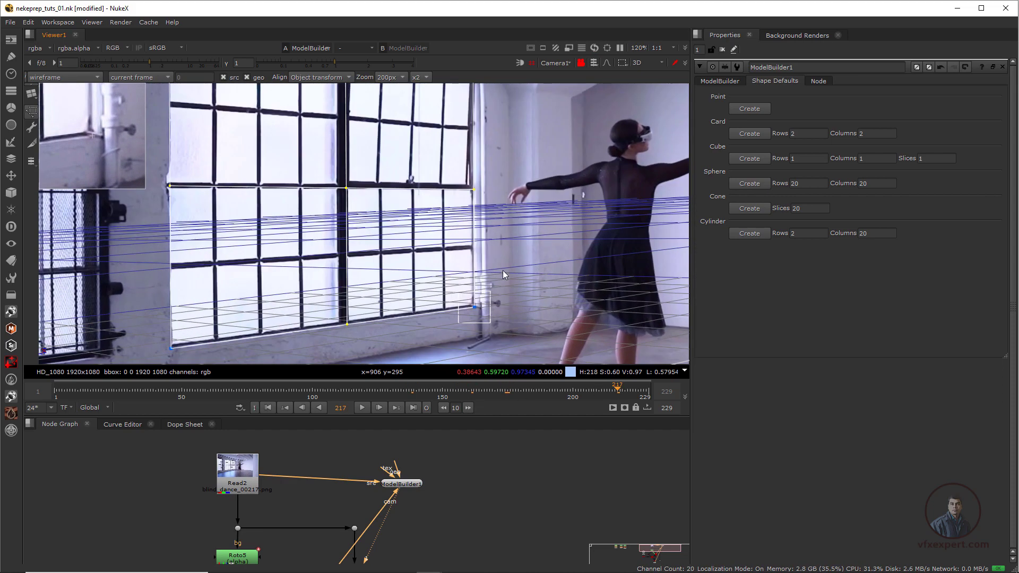
{"action": "scroll", "coordinate": [479, 273], "scroll_direction": "down", "scroll_amount": 2}
{"action": "scroll", "coordinate": [478, 273], "scroll_direction": "down", "scroll_amount": 1}
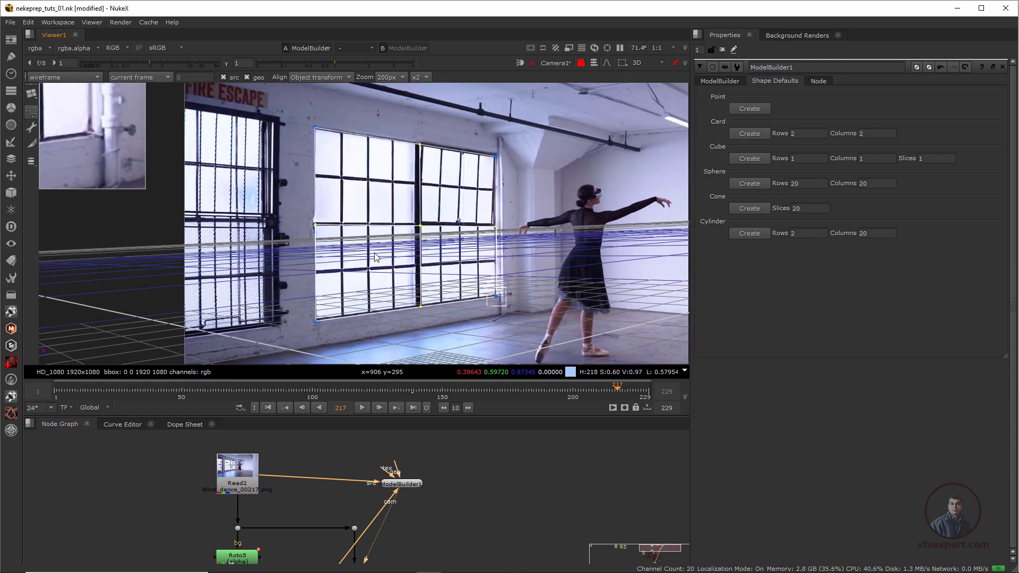
{"action": "left_click", "coordinate": [220, 390]}
{"action": "left_click", "coordinate": [268, 408]}
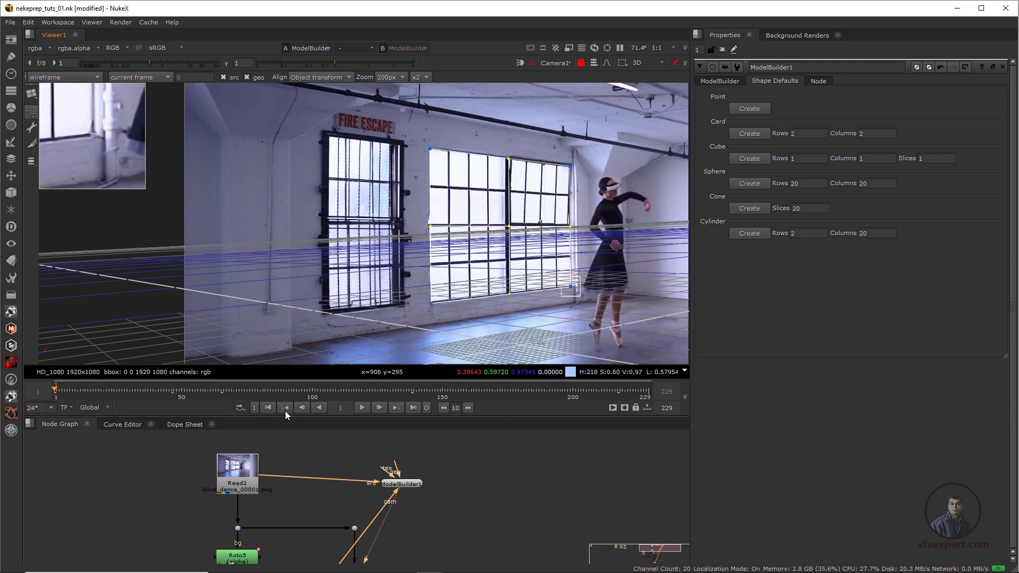
{"action": "left_click", "coordinate": [362, 408]}
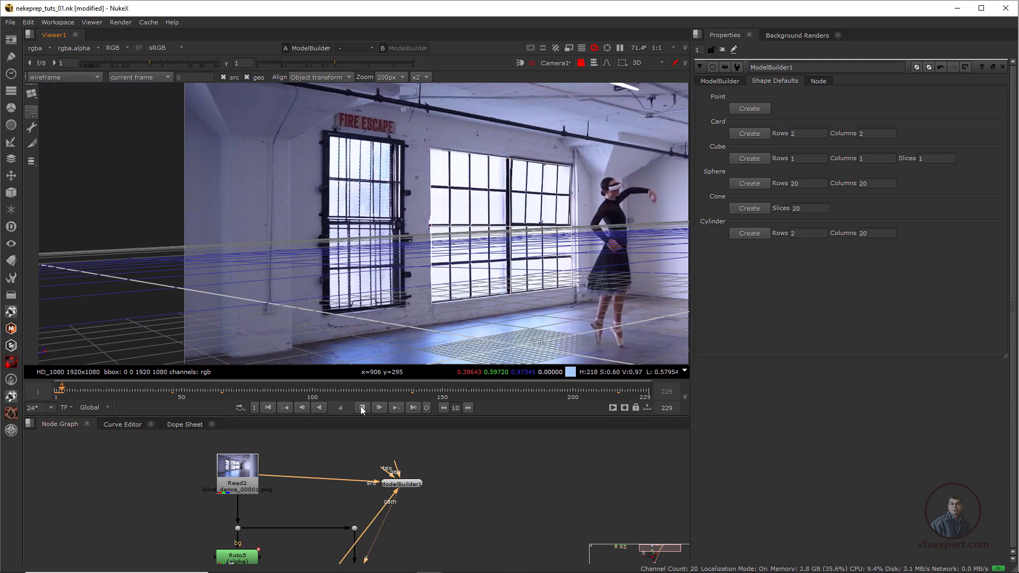
{"action": "left_click", "coordinate": [362, 407]}
{"action": "left_click_drag", "start_coordinate": [202, 399], "coordinate": [529, 396]}
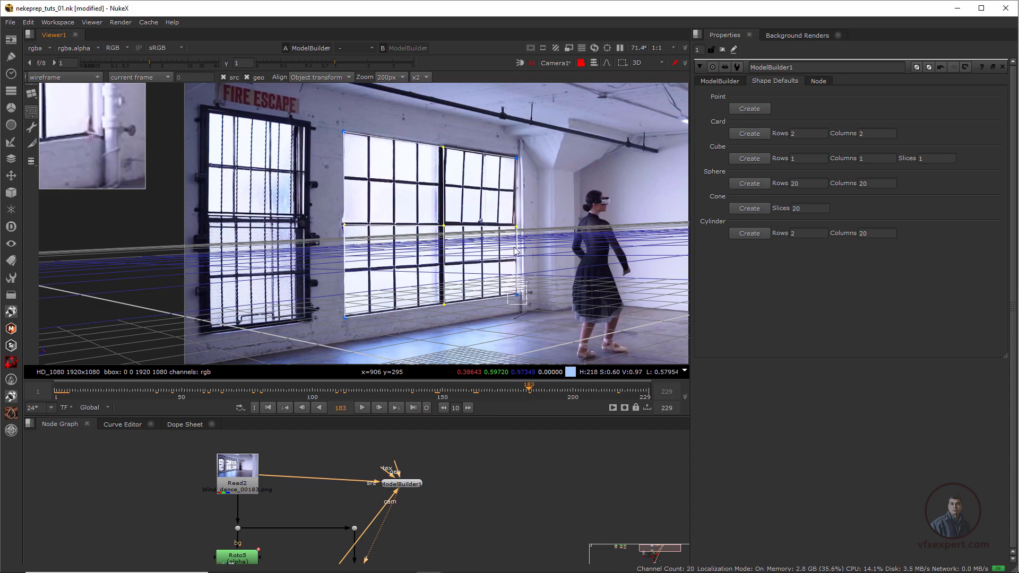
{"action": "scroll", "coordinate": [515, 251], "scroll_direction": "up", "scroll_amount": 2}
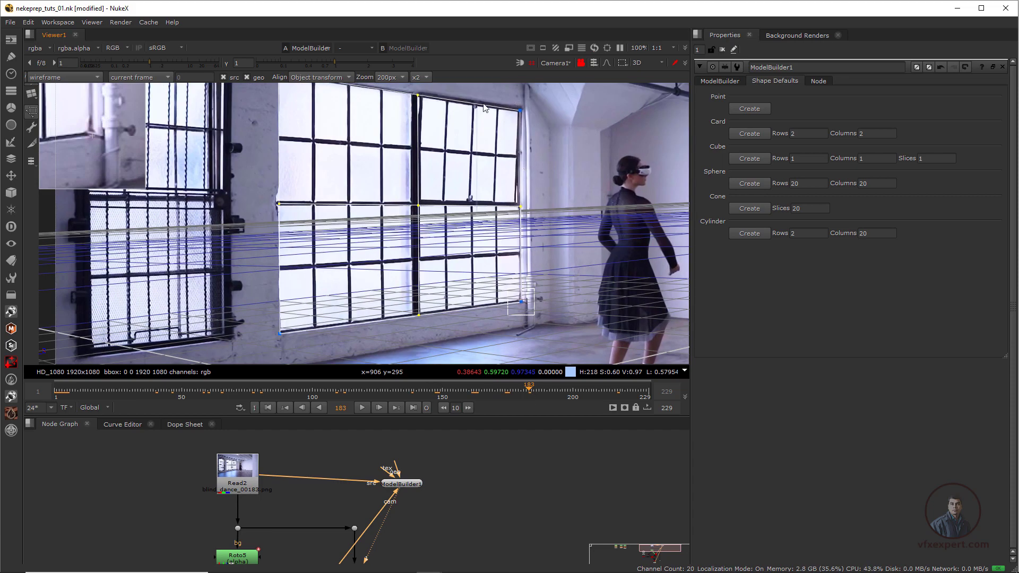
{"action": "scroll", "coordinate": [480, 249], "scroll_direction": "down", "scroll_amount": 1}
{"action": "middle_click_drag", "start_coordinate": [481, 249], "coordinate": [467, 239]}
Go to frame 46 and switch ModelBuilder to edit mode with edge selection
{"action": "mouse_move", "coordinate": [179, 398]}
{"action": "left_mouse_down"}
{"action": "mouse_move", "coordinate": [91, 399]}
{"action": "mouse_move", "coordinate": [171, 416]}
{"action": "left_mouse_up"}
{"action": "scroll", "coordinate": [393, 289], "scroll_direction": "up", "scroll_amount": 3}
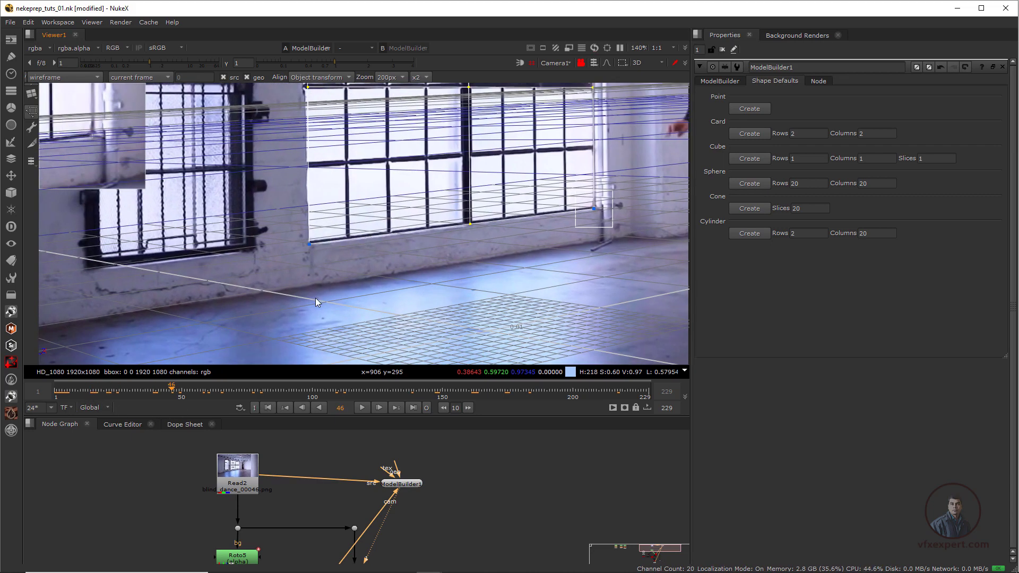
{"action": "middle_click_drag", "start_coordinate": [327, 291], "coordinate": [393, 273]}
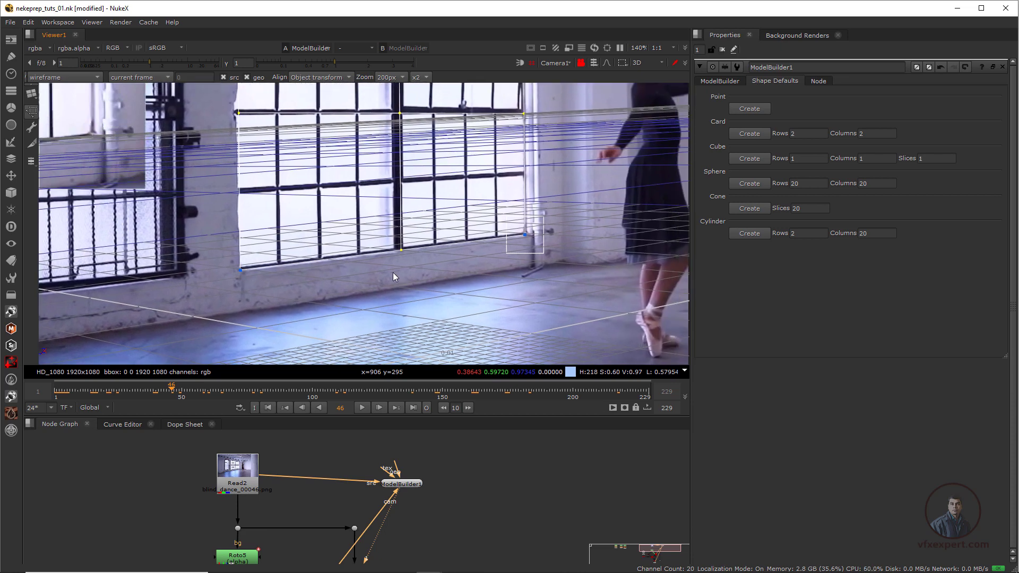
{"action": "right_click", "coordinate": [362, 255]}
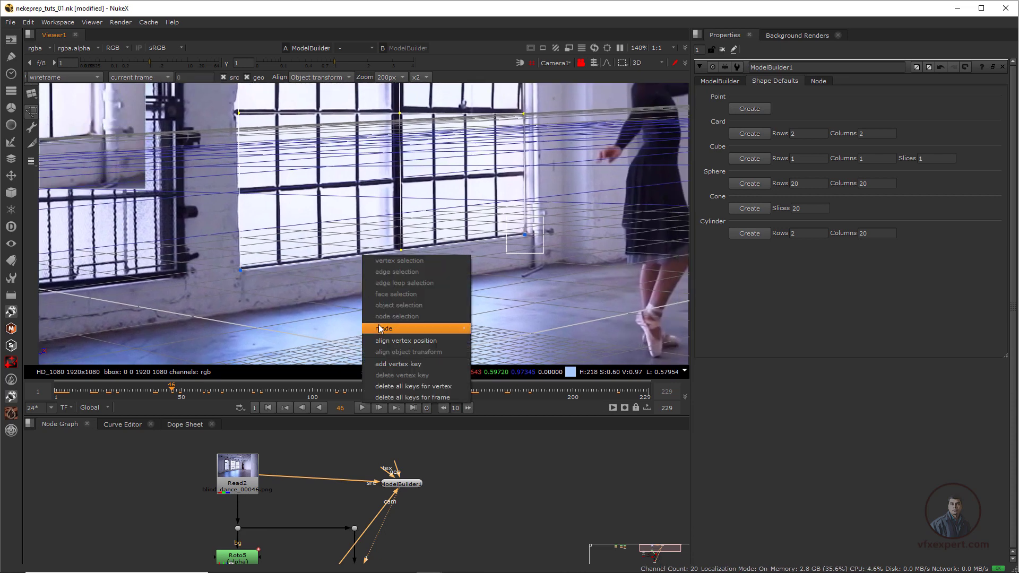
{"action": "mouse_move", "coordinate": [381, 329]}
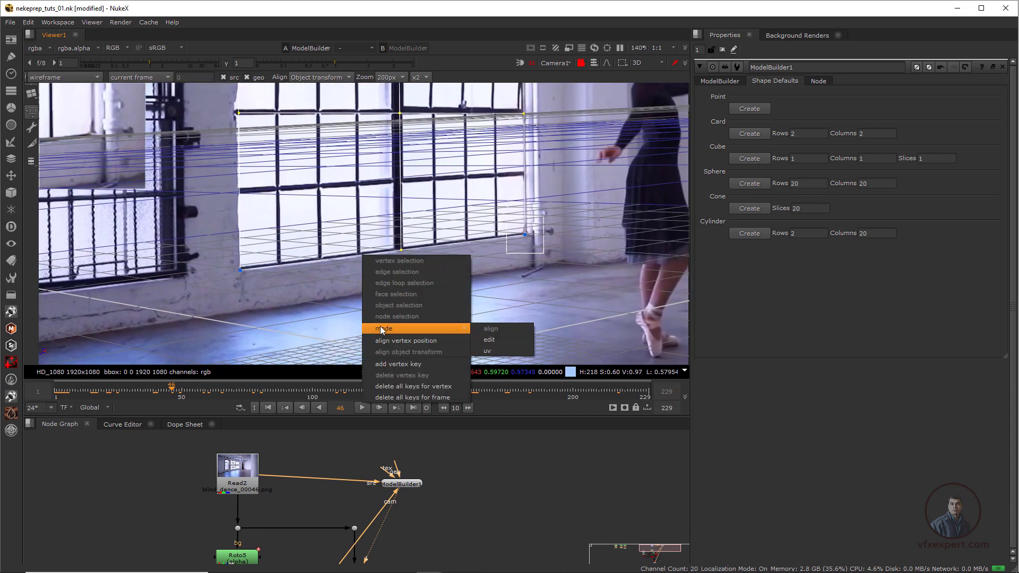
{"action": "left_click", "coordinate": [493, 342]}
{"action": "right_click", "coordinate": [366, 253]}
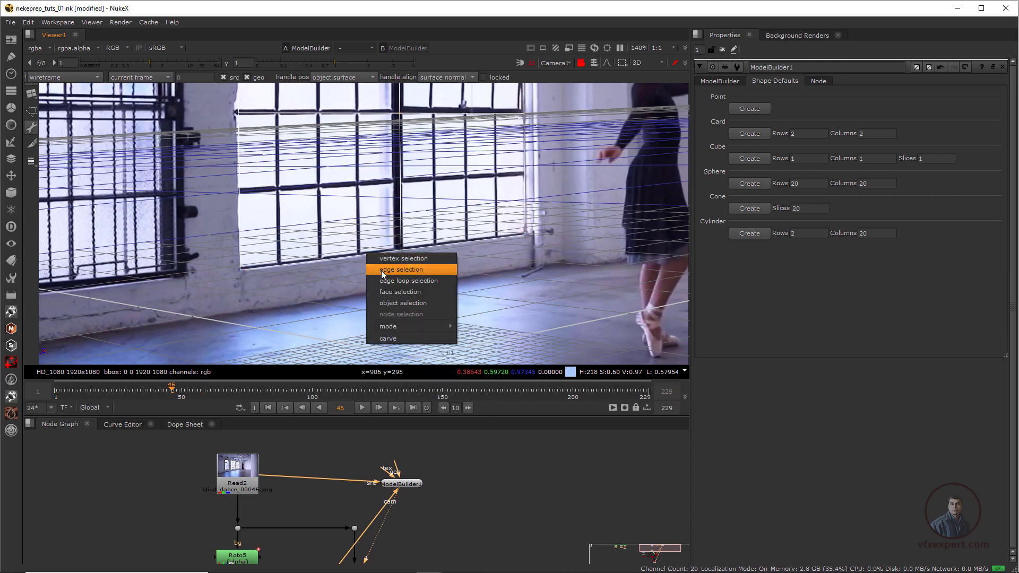
{"action": "left_click", "coordinate": [381, 269]}
Select both bottom edges of the card and extrude them down to the floor line below the window
{"action": "left_click", "coordinate": [365, 253]}
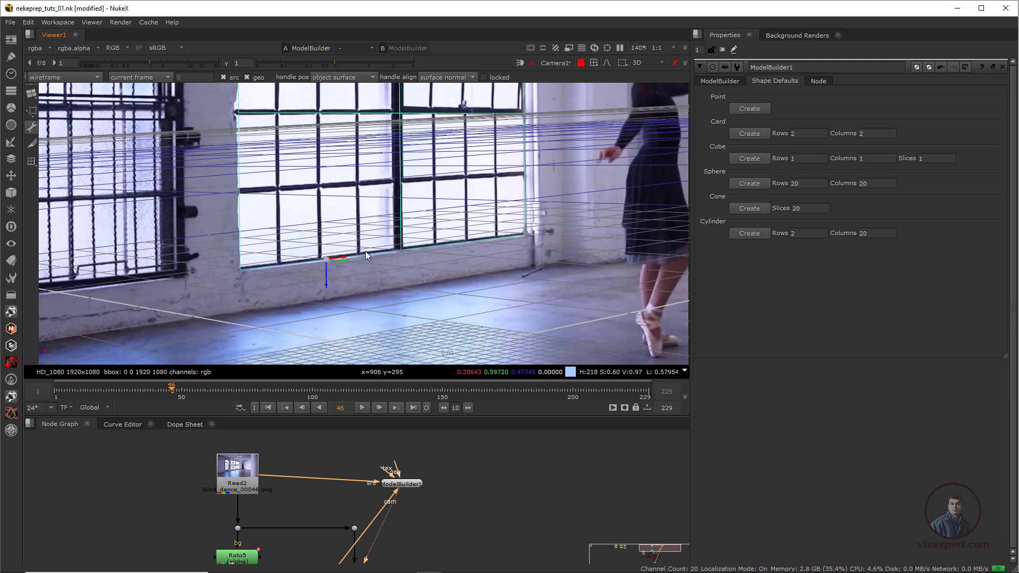
{"action": "left_click", "coordinate": [443, 244]}
{"action": "right_click", "coordinate": [368, 257]}
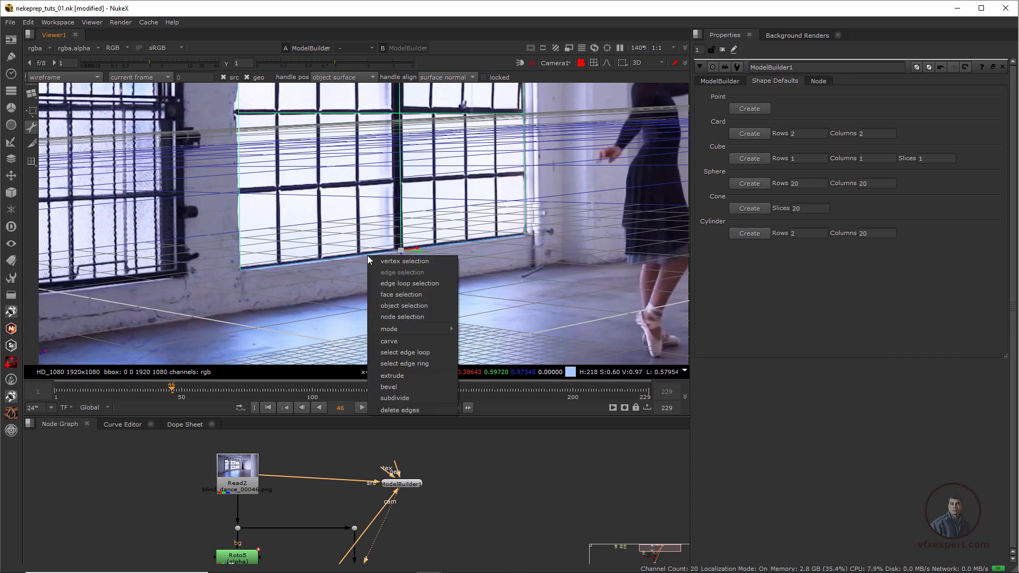
{"action": "left_click", "coordinate": [397, 375]}
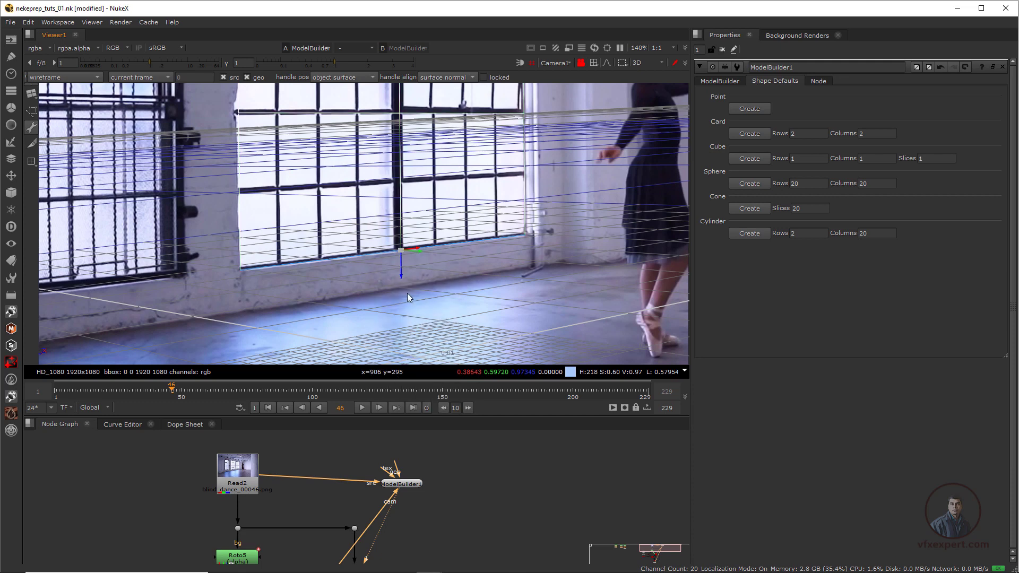
{"action": "left_click_drag", "start_coordinate": [402, 276], "coordinate": [407, 315]}
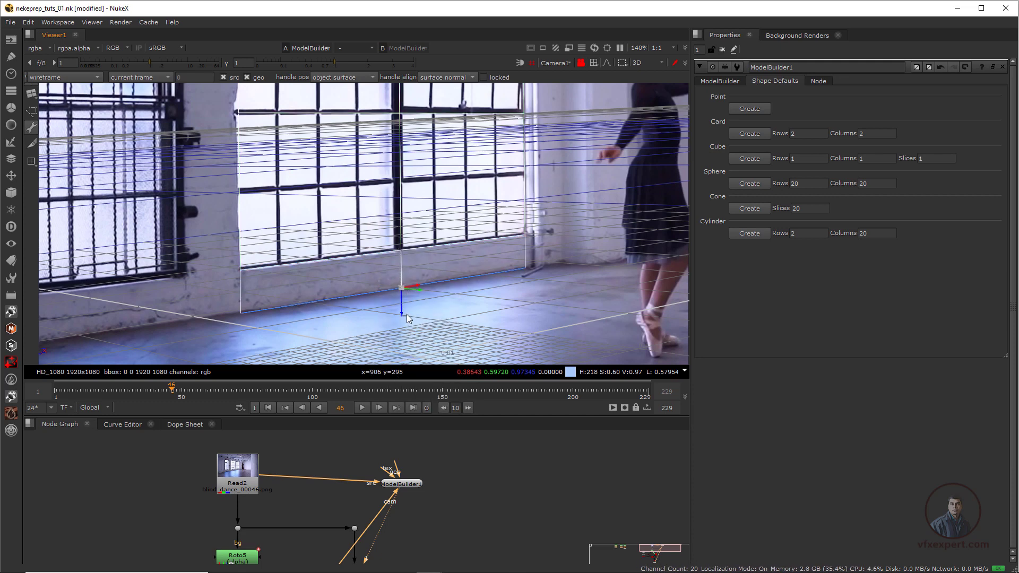
Select the card's right-hand vertical edges and extrude them along the window wall to the corner column
{"action": "middle_click_drag", "start_coordinate": [540, 235], "coordinate": [415, 333]}
{"action": "scroll", "coordinate": [415, 333], "scroll_direction": "down", "scroll_amount": 1}
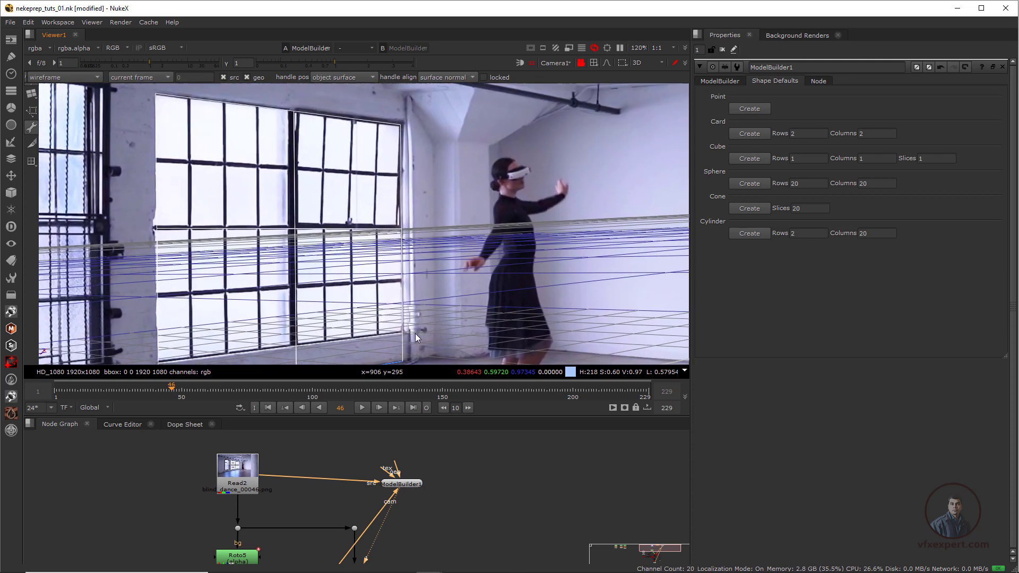
{"action": "scroll", "coordinate": [401, 226], "scroll_direction": "up", "scroll_amount": 1}
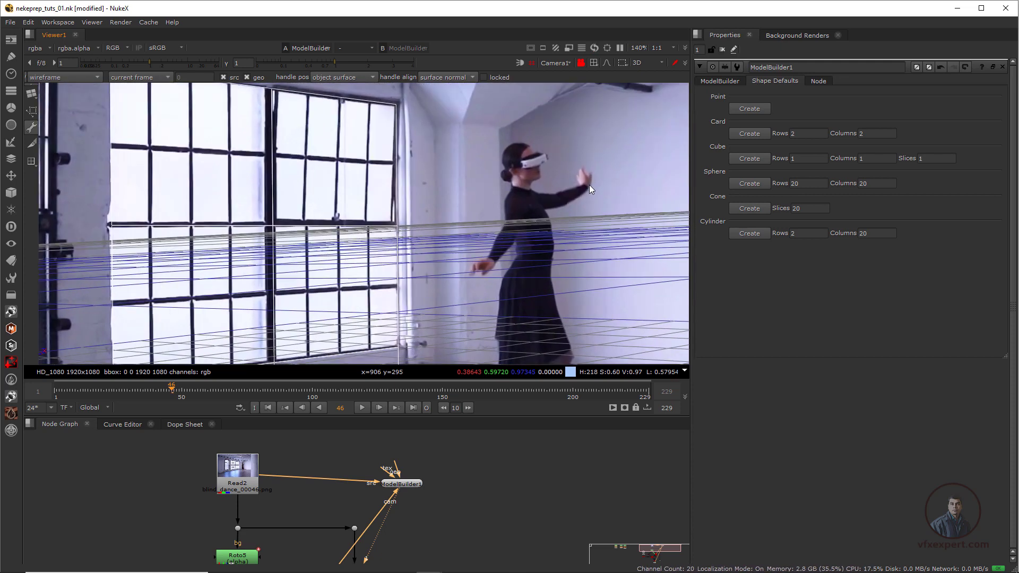
{"action": "scroll", "coordinate": [589, 185], "scroll_direction": "down", "scroll_amount": 3}
{"action": "scroll", "coordinate": [456, 219], "scroll_direction": "up", "scroll_amount": 2}
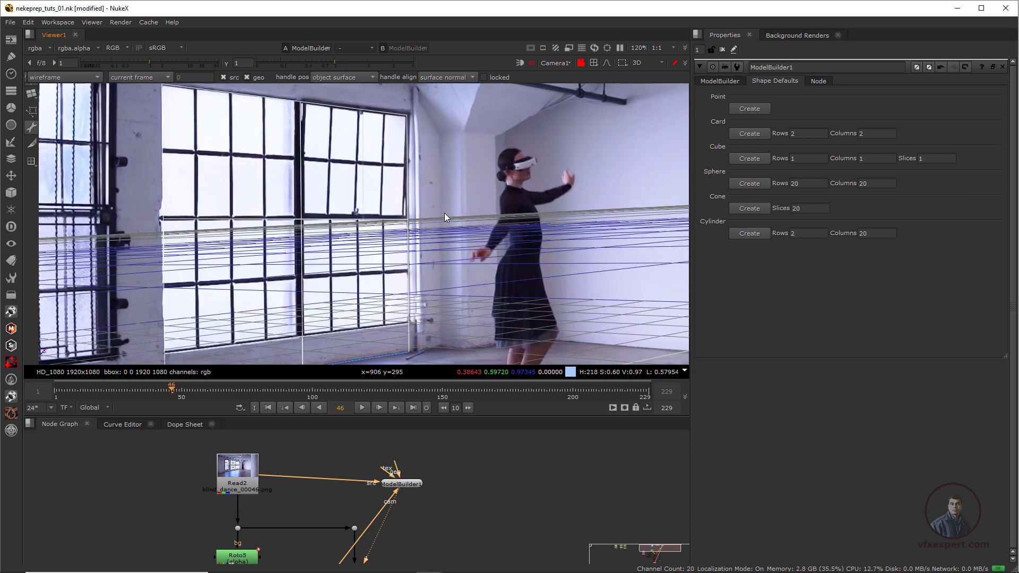
{"action": "left_click", "coordinate": [407, 200]}
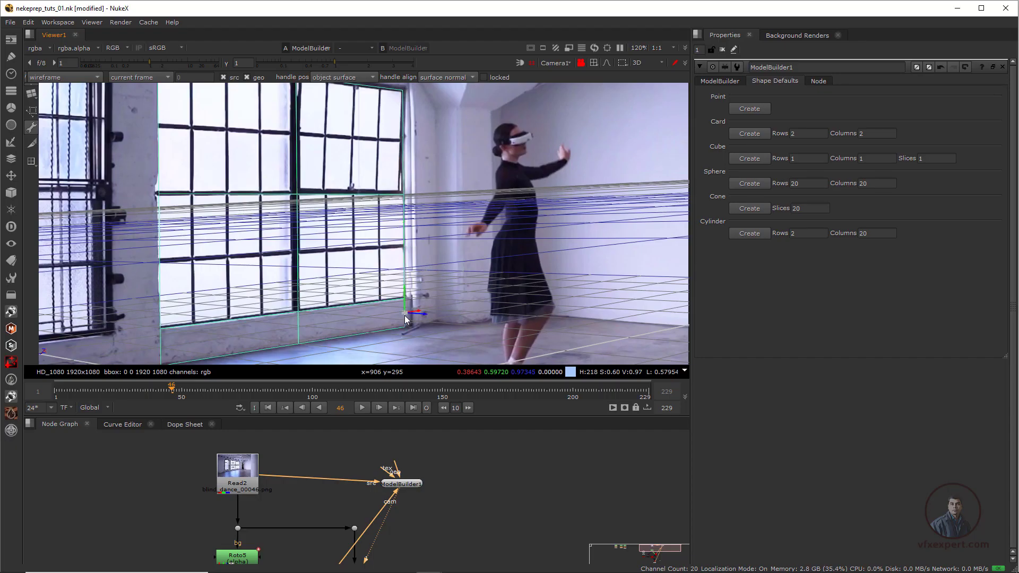
{"action": "left_click", "coordinate": [436, 308]}
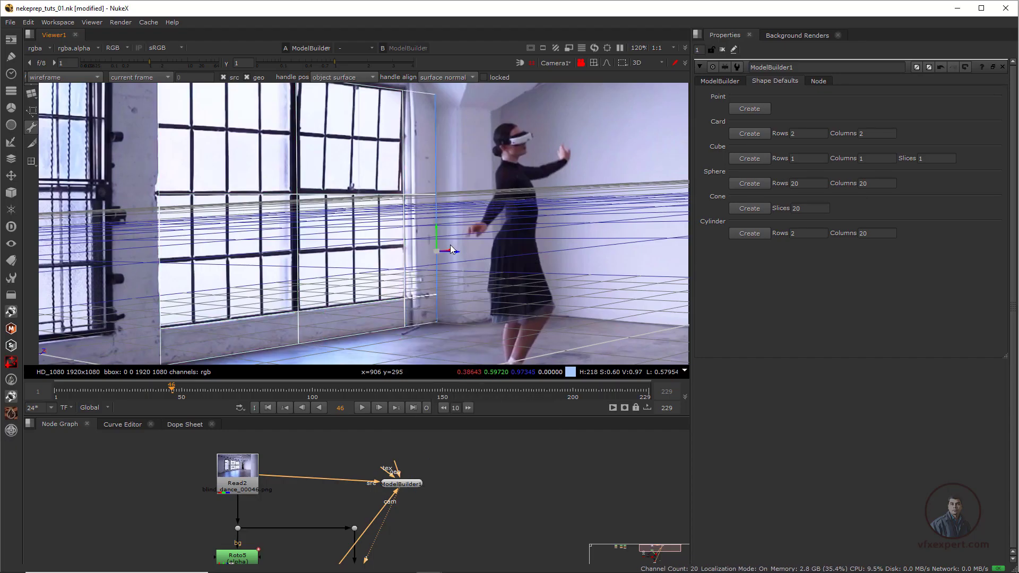
Extrude the outer vertical edges twice more to follow the faces of the corner column and reach the back wall
{"action": "right_click", "coordinate": [437, 269]}
{"action": "left_click", "coordinate": [458, 287]}
{"action": "right_click", "coordinate": [435, 306]}
{"action": "left_click", "coordinate": [457, 425]}
{"action": "left_click_drag", "start_coordinate": [452, 255], "coordinate": [507, 246]}
{"action": "right_click", "coordinate": [460, 317]}
{"action": "left_click", "coordinate": [477, 437]}
{"action": "mouse_move", "coordinate": [172, 388]}
{"action": "left_mouse_down"}
{"action": "mouse_move", "coordinate": [482, 387]}
{"action": "mouse_move", "coordinate": [175, 405]}
{"action": "left_mouse_up"}
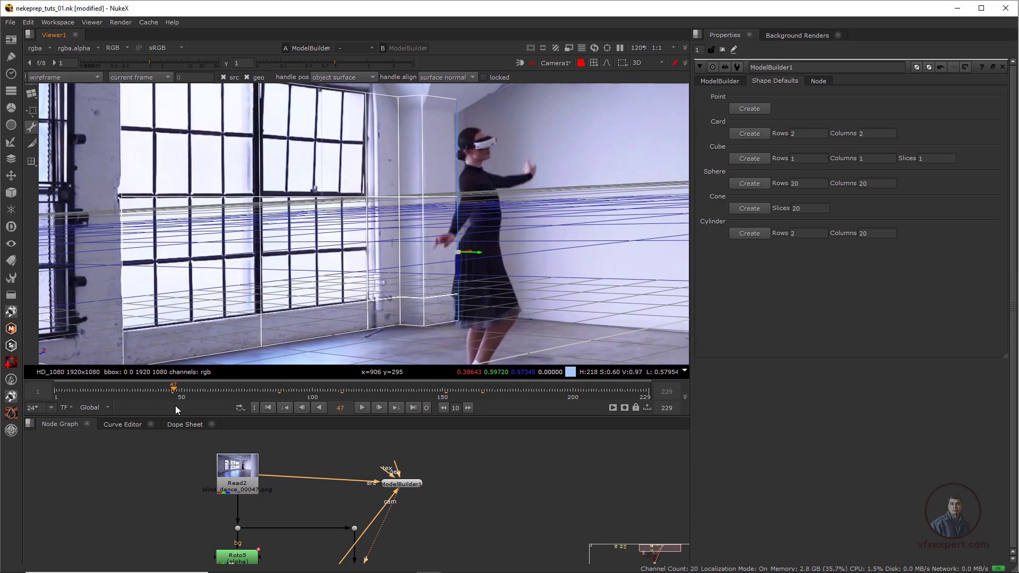
Extrude the outermost vertical edges across the back wall to the large pillar
{"action": "scroll", "coordinate": [474, 246], "scroll_direction": "down", "scroll_amount": 2}
{"action": "middle_click_drag", "start_coordinate": [474, 245], "coordinate": [330, 288]}
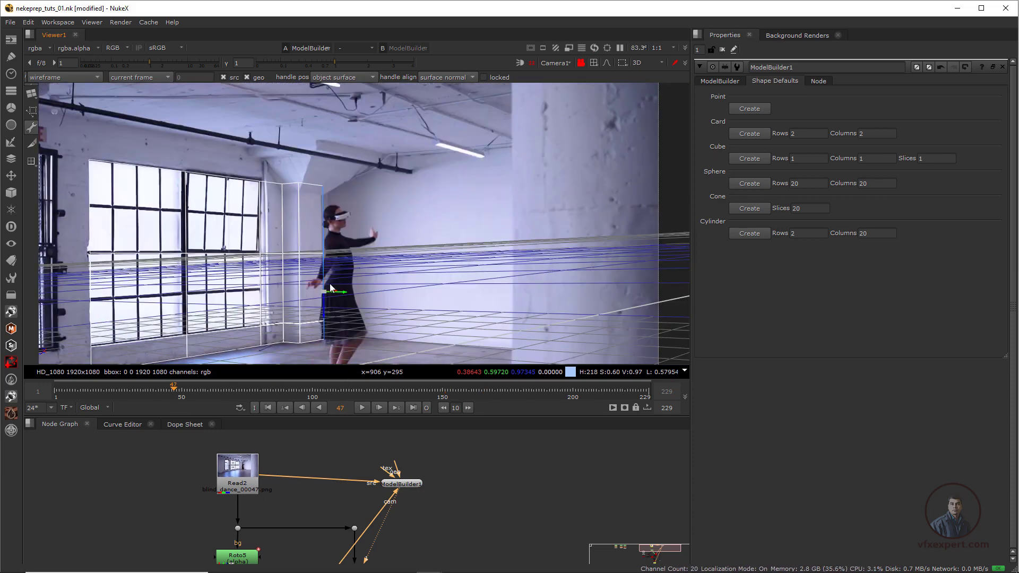
{"action": "right_click", "coordinate": [323, 315]}
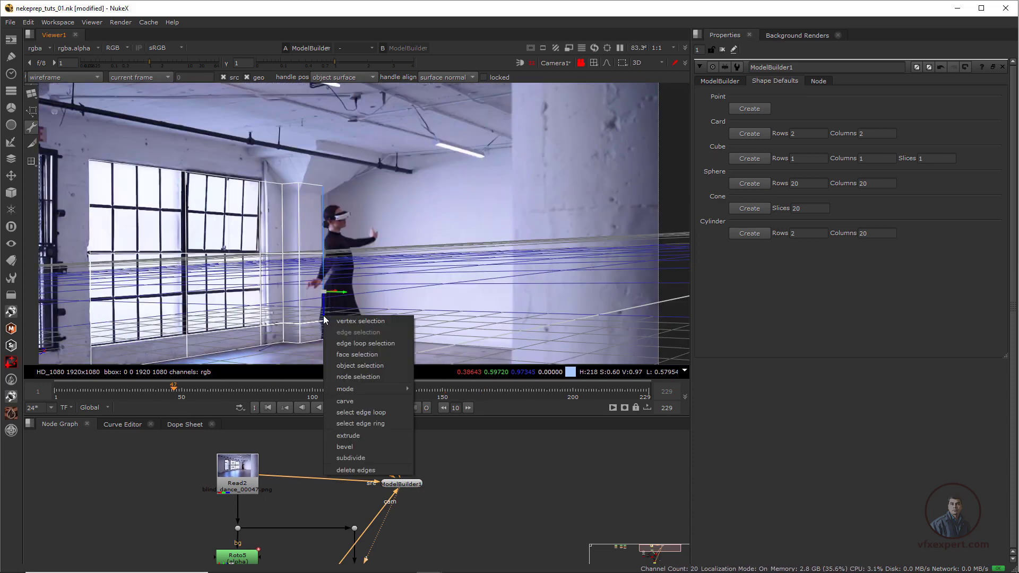
{"action": "left_click", "coordinate": [354, 446]}
{"action": "left_click_drag", "start_coordinate": [342, 288], "coordinate": [602, 290]}
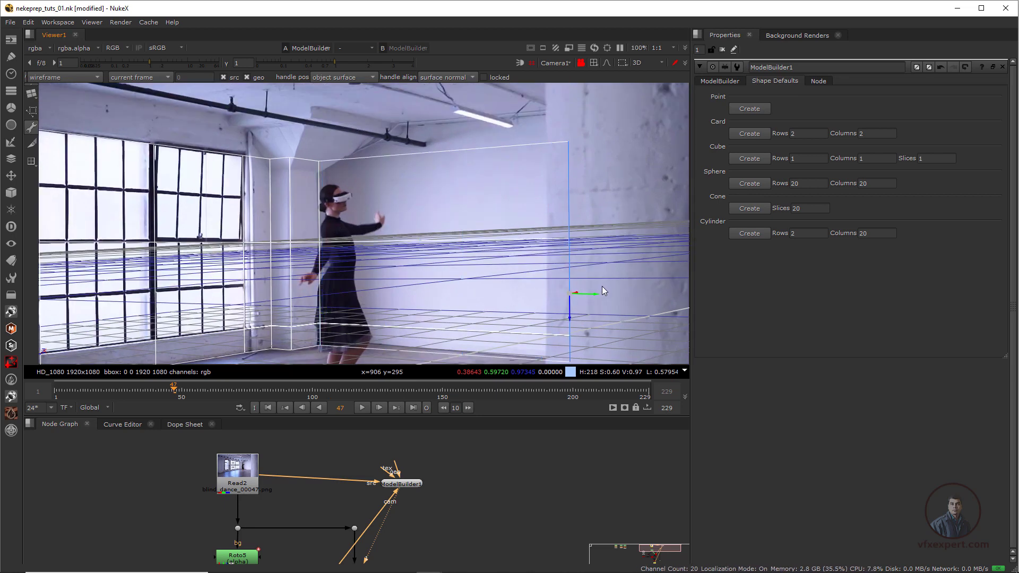
Go to frame 20, select the back wall's top edge and extrude it upward toward the ceiling
{"action": "scroll", "coordinate": [396, 275], "scroll_direction": "down", "scroll_amount": 2}
{"action": "middle_click_drag", "start_coordinate": [395, 274], "coordinate": [430, 267]}
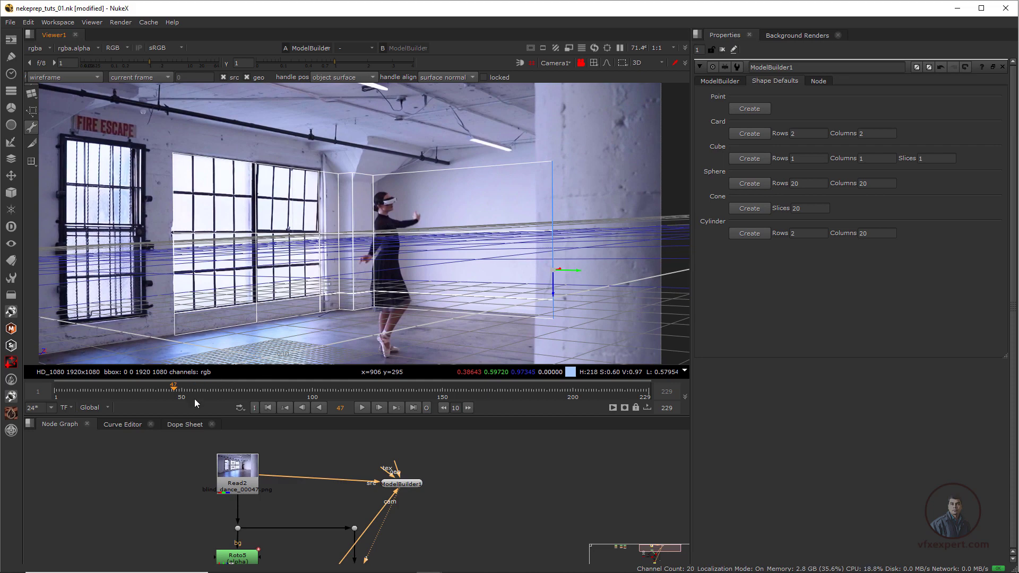
{"action": "left_click_drag", "start_coordinate": [194, 399], "coordinate": [104, 401]}
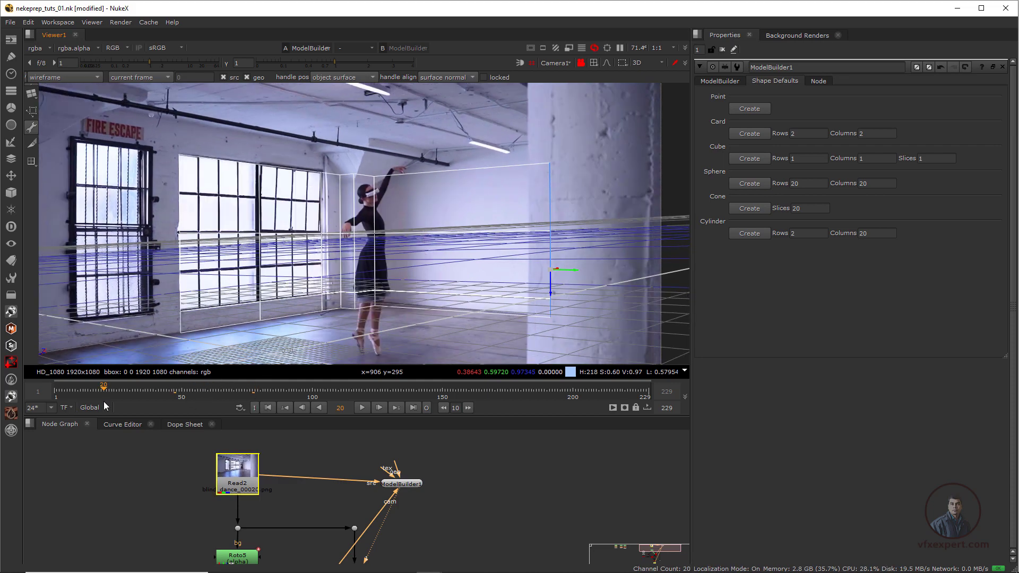
{"action": "scroll", "coordinate": [342, 146], "scroll_direction": "up", "scroll_amount": 2}
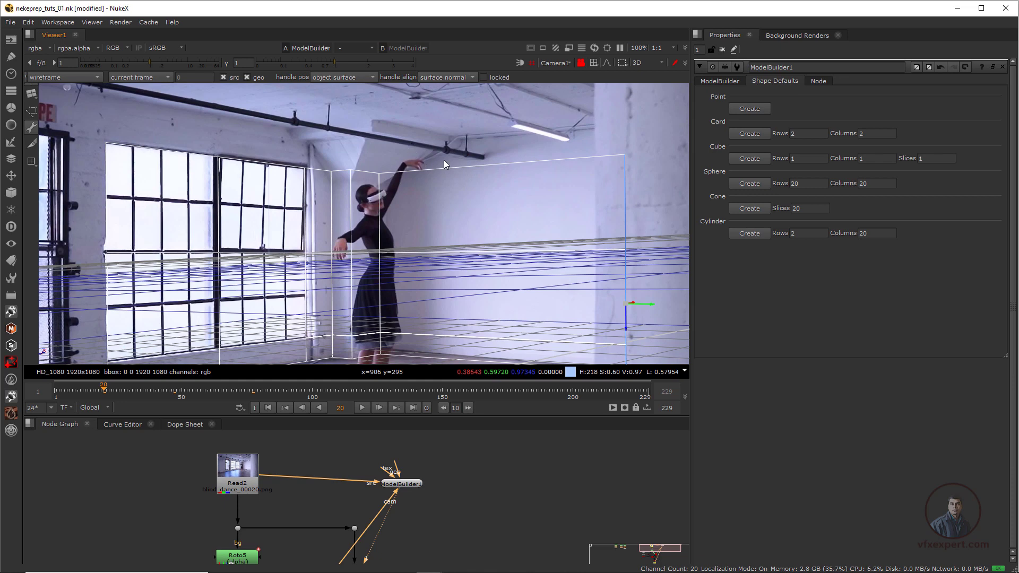
{"action": "middle_click_drag", "start_coordinate": [506, 164], "coordinate": [465, 179]}
{"action": "left_click", "coordinate": [469, 180]}
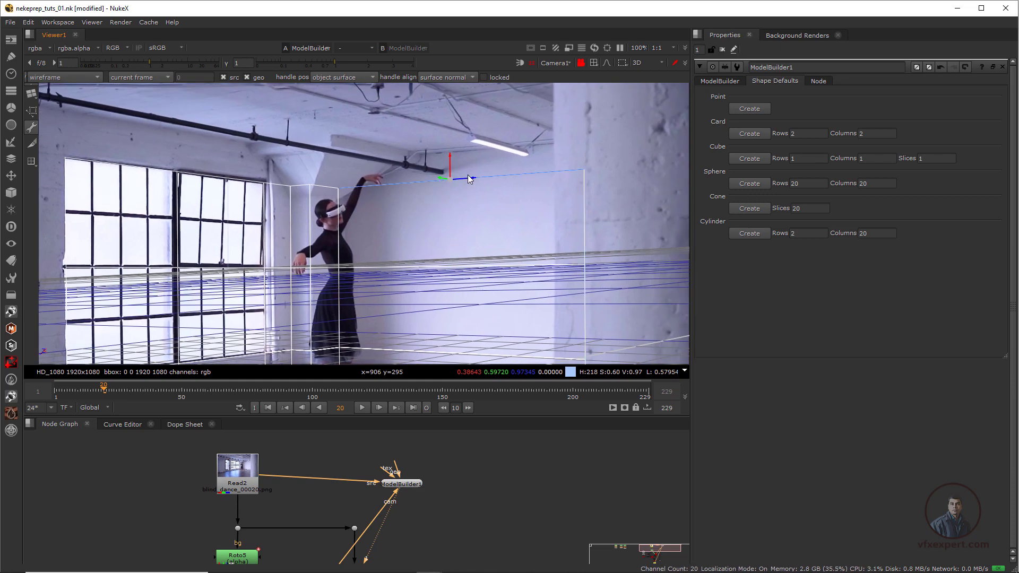
{"action": "right_click", "coordinate": [450, 178]}
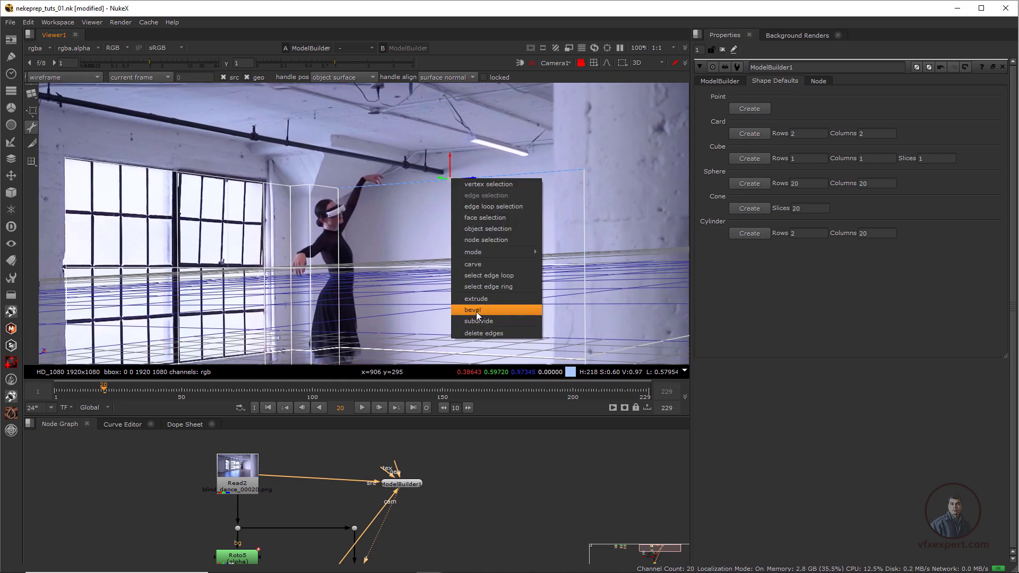
{"action": "left_click", "coordinate": [480, 310]}
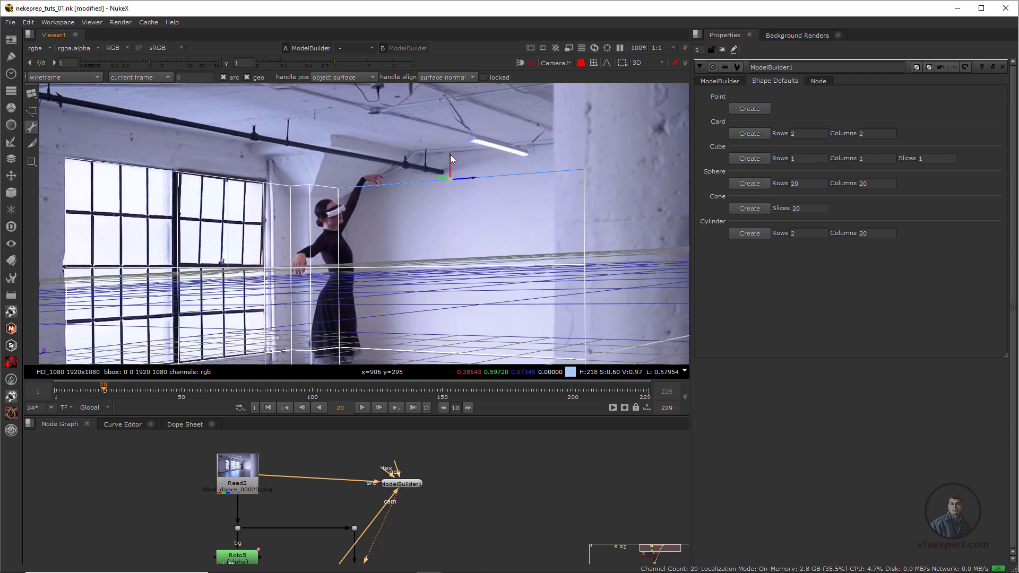
{"action": "left_click_drag", "start_coordinate": [449, 155], "coordinate": [449, 121]}
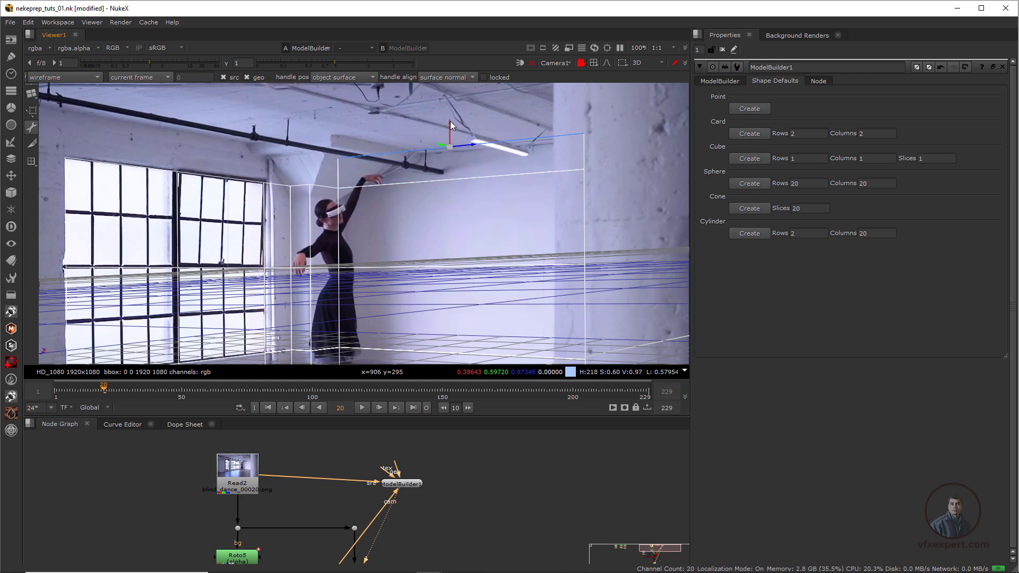
Inspect the extruded wall geometry over the whole room and check its fit against the footage at frame 122
{"action": "scroll", "coordinate": [364, 266], "scroll_direction": "down", "scroll_amount": 4}
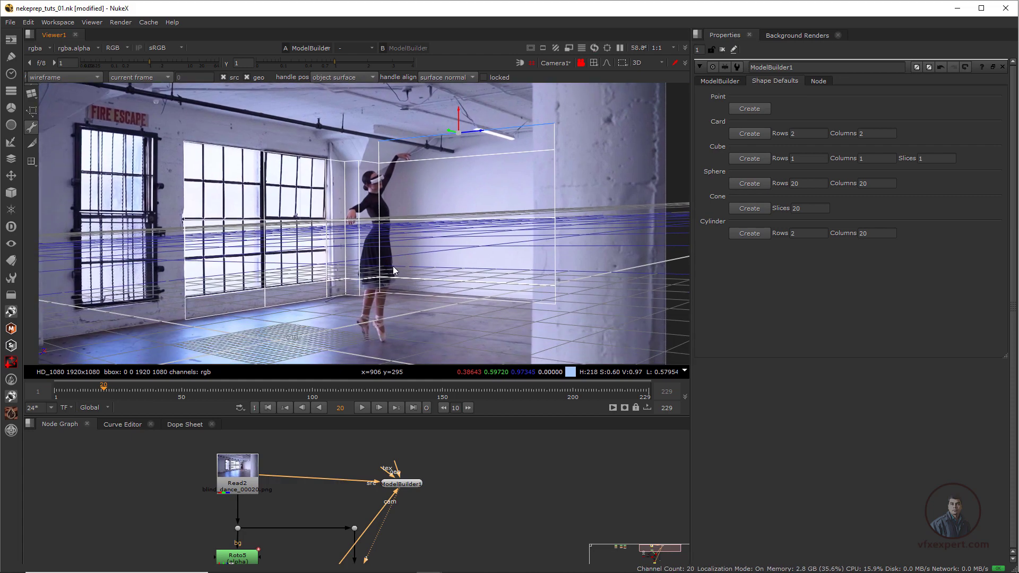
{"action": "scroll", "coordinate": [392, 265], "scroll_direction": "down", "scroll_amount": 1}
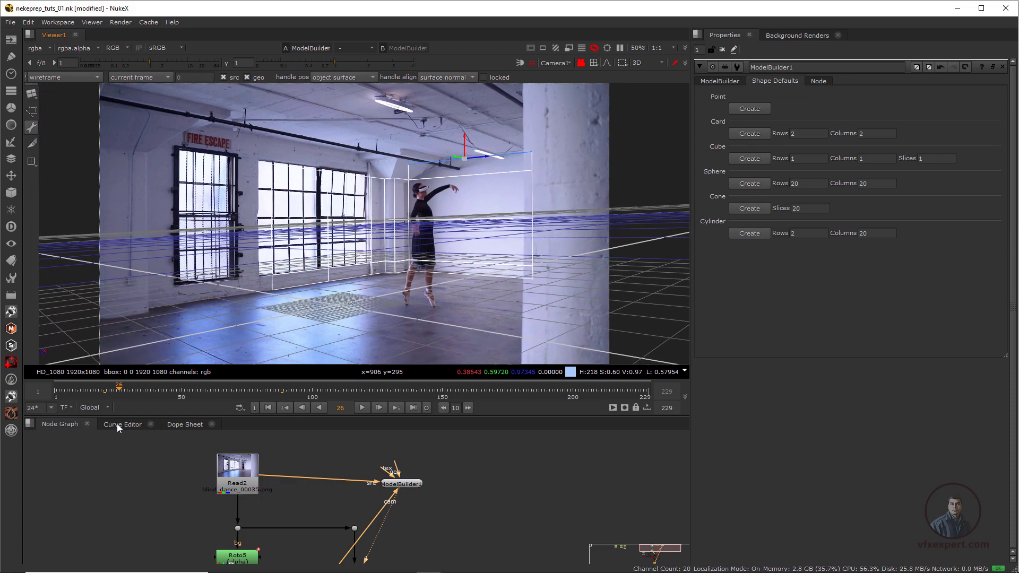
{"action": "scroll", "coordinate": [467, 317], "scroll_direction": "up", "scroll_amount": 2}
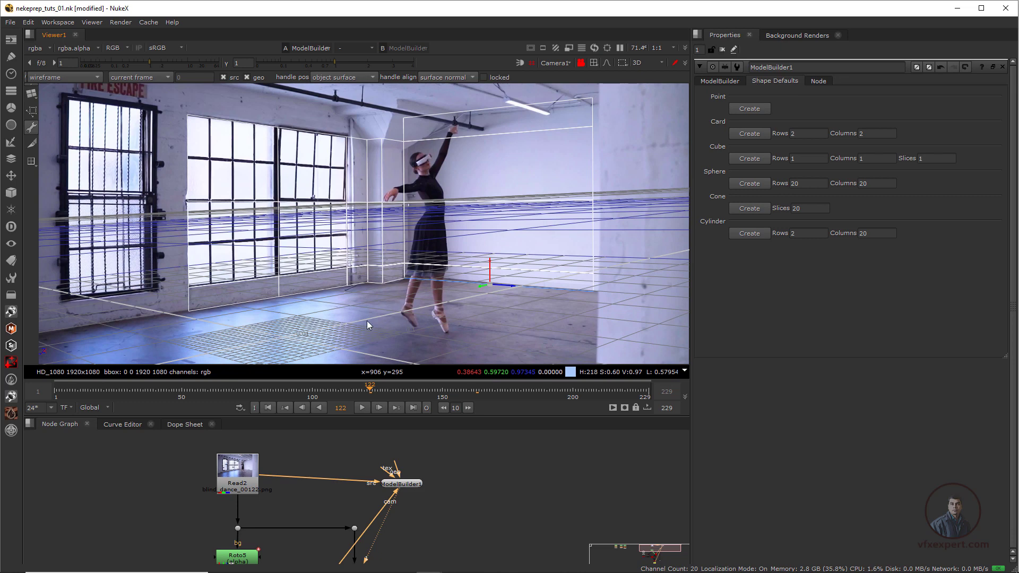
{"action": "scroll", "coordinate": [388, 311], "scroll_direction": "down", "scroll_amount": 1}
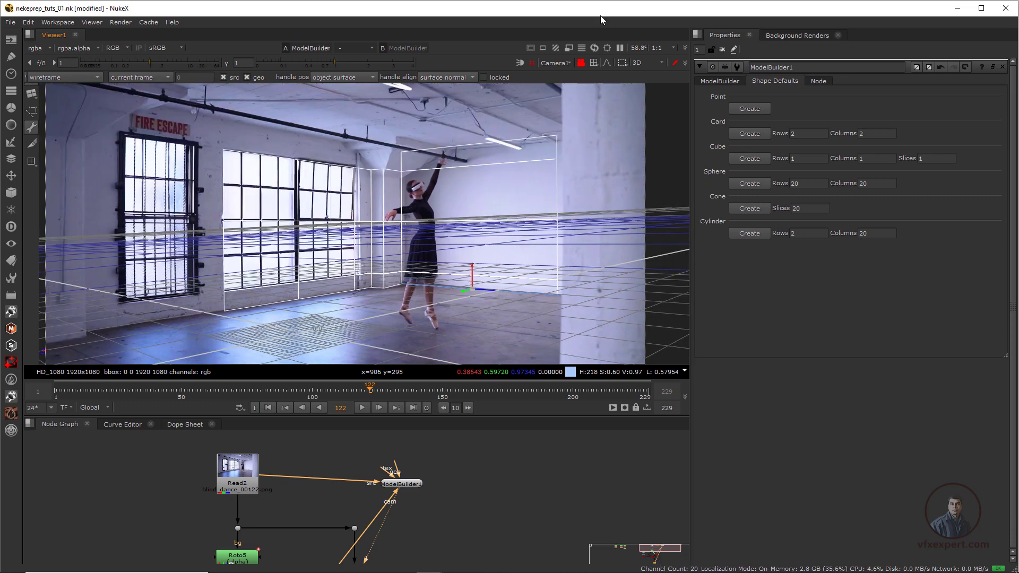
Switch the viewer from Camera1 to the default camera and examine the extruded wall geometry in free 3D view
{"action": "left_click", "coordinate": [570, 62]}
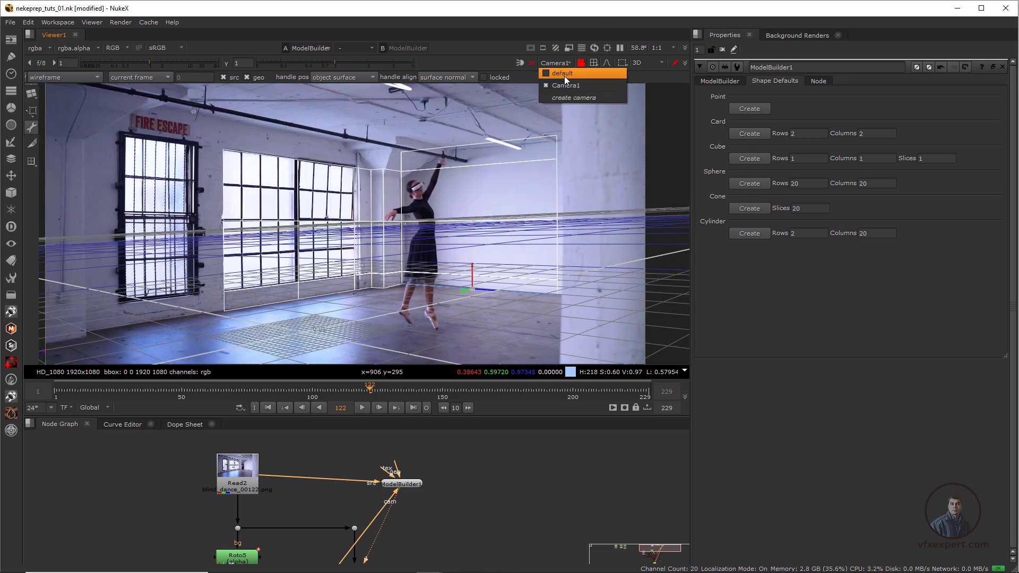
{"action": "left_click", "coordinate": [564, 76]}
{"action": "left_click", "coordinate": [581, 63]}
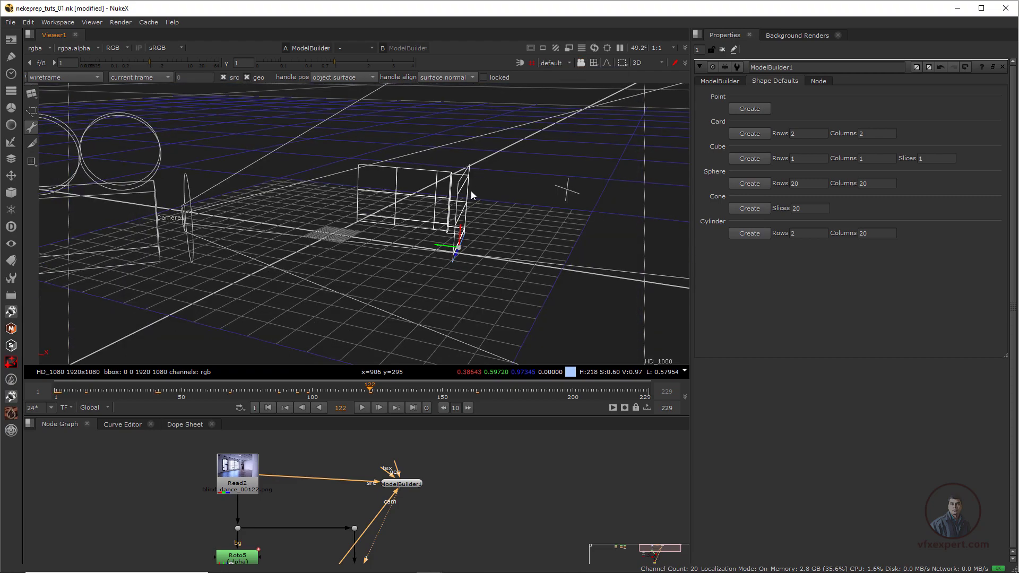
{"action": "scroll", "coordinate": [471, 190], "scroll_direction": "up", "scroll_amount": 3}
{"action": "left_click_drag", "start_coordinate": [470, 190], "coordinate": [399, 229], "text": "ctrl"}
{"action": "left_click", "coordinate": [456, 314]}
{"action": "left_click_drag", "start_coordinate": [456, 314], "coordinate": [505, 293], "text": "ctrl"}
{"action": "mouse_move", "coordinate": [482, 323]}
{"action": "left_mouse_down", "text": "ctrl"}
{"action": "mouse_move", "coordinate": [467, 321]}
{"action": "mouse_move", "coordinate": [501, 319]}
{"action": "left_mouse_up", "text": "ctrl"}
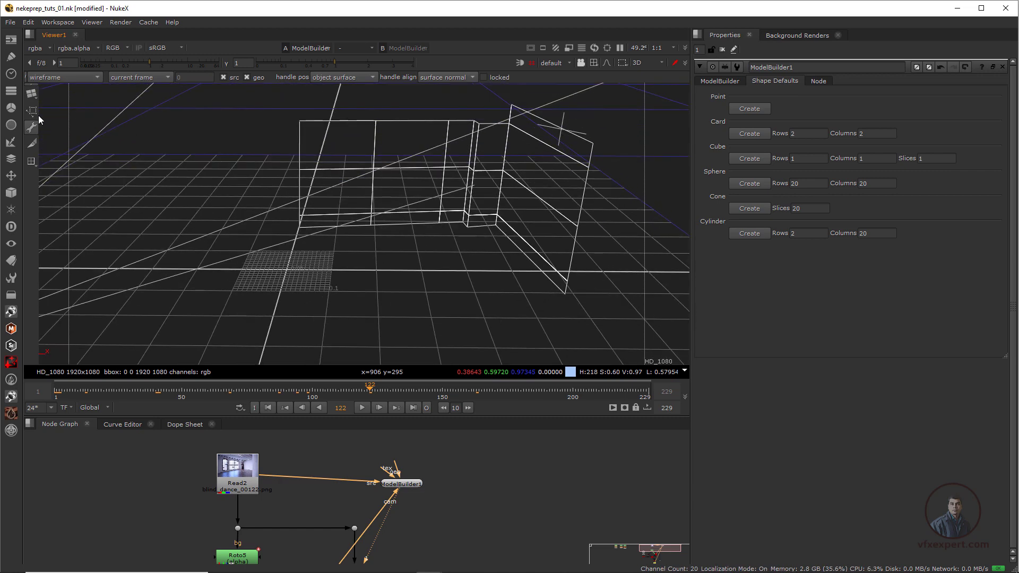
Add a new card at the foot of the corner column and change to object selection
{"action": "left_click", "coordinate": [31, 92]}
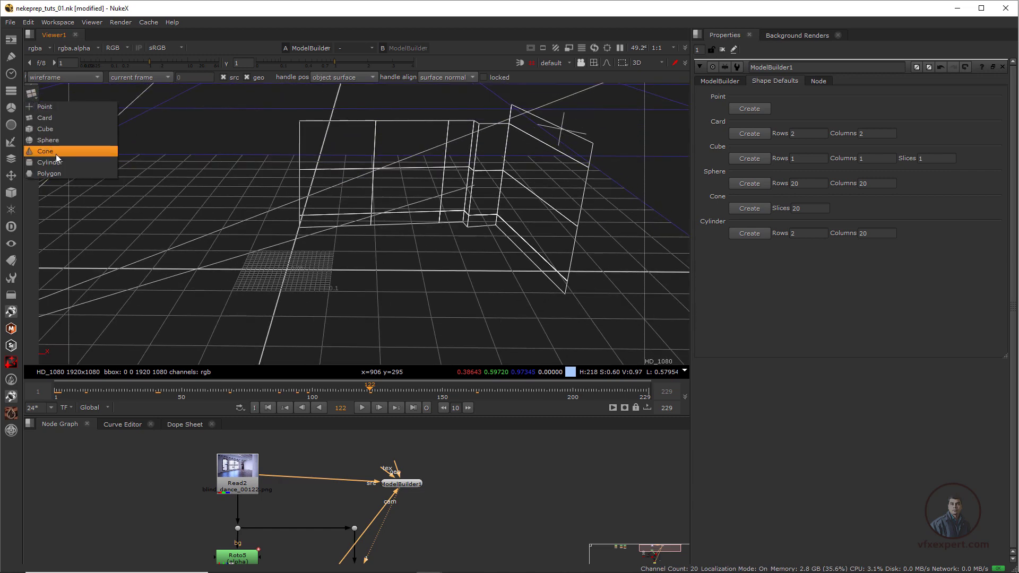
{"action": "left_click", "coordinate": [44, 117]}
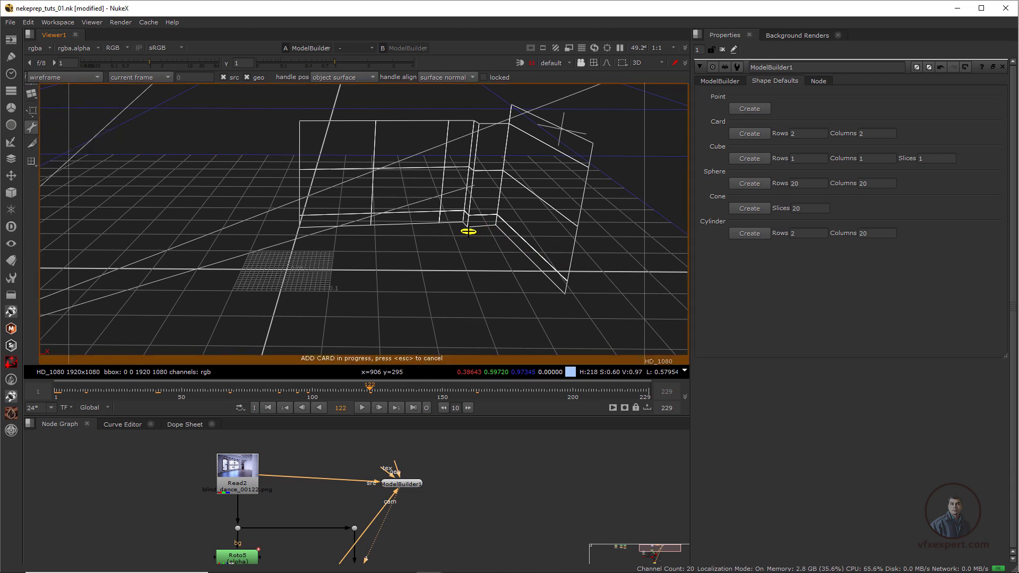
{"action": "left_click", "coordinate": [472, 234]}
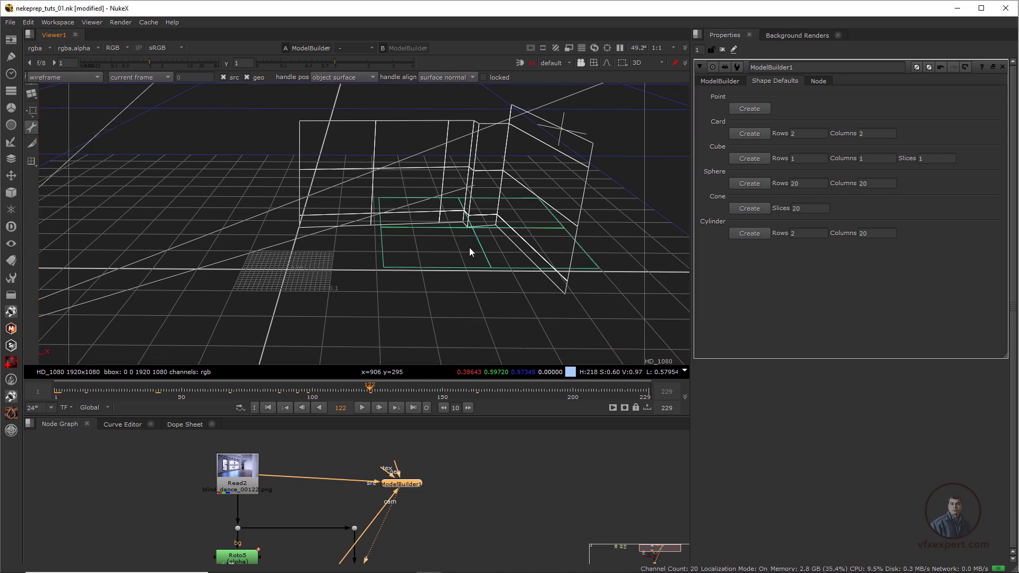
{"action": "left_click_drag", "start_coordinate": [472, 285], "coordinate": [415, 332], "text": "ctrl"}
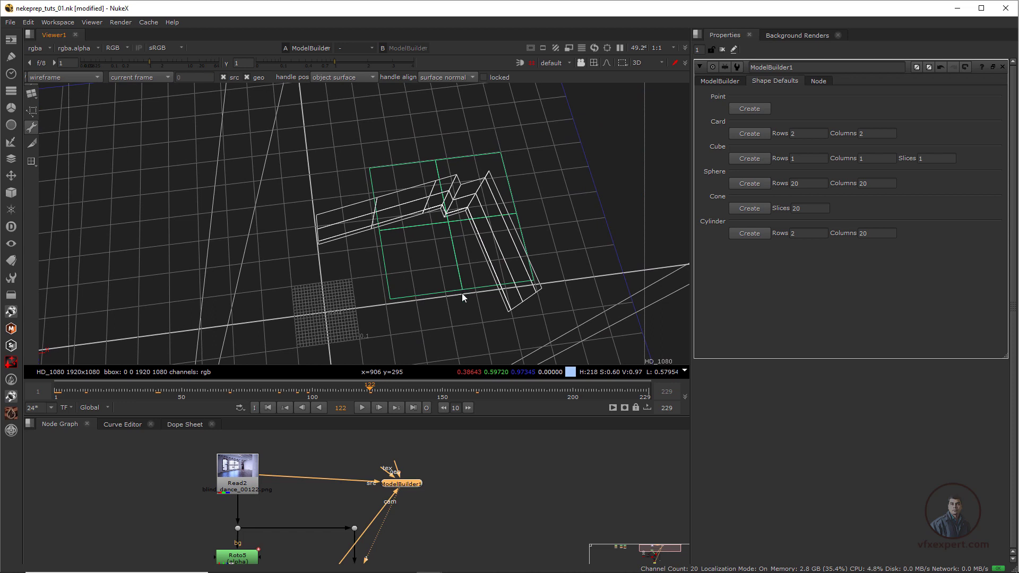
{"action": "right_click", "coordinate": [445, 292]}
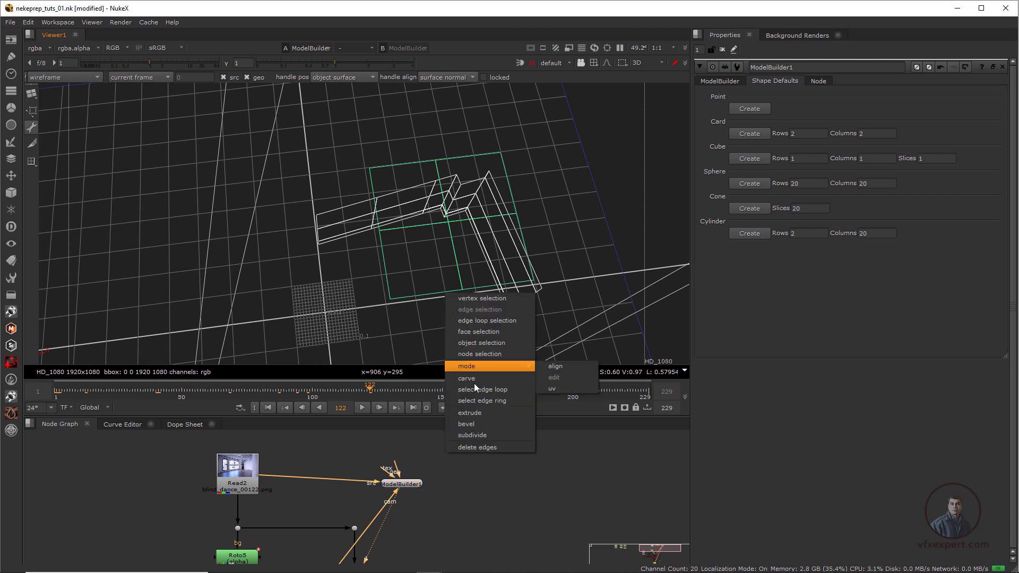
{"action": "left_click", "coordinate": [479, 344]}
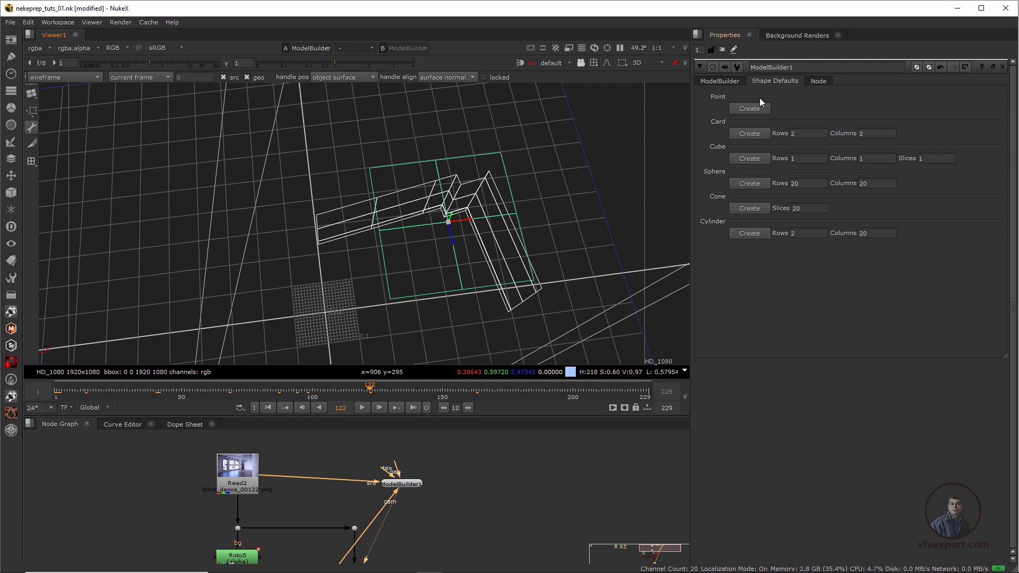
Select Card2 in the ModelBuilder scene list, then move and scale it up to cover the floor in front of the walls
{"action": "left_click", "coordinate": [715, 83]}
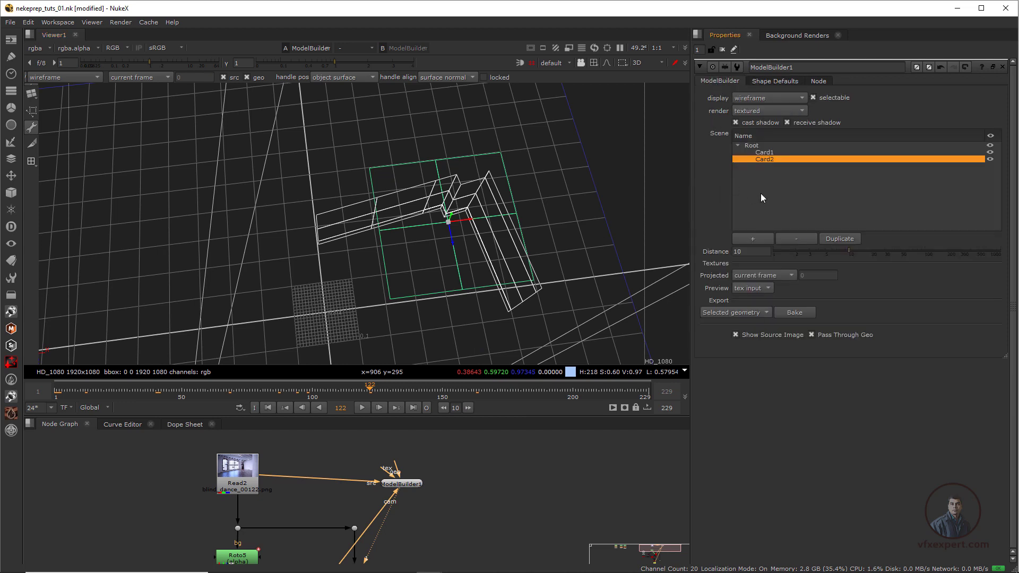
{"action": "left_click", "coordinate": [766, 153]}
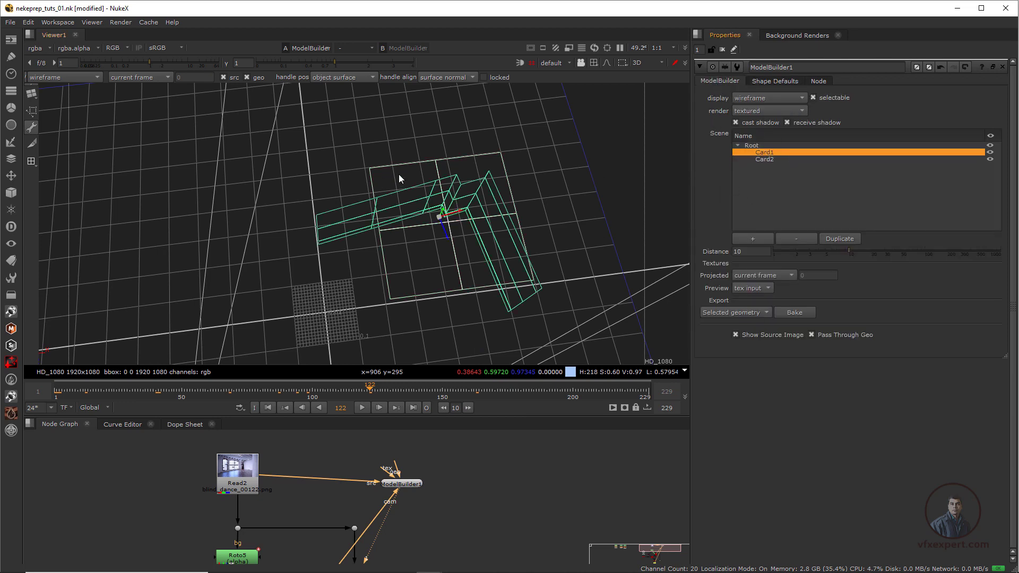
{"action": "middle_click_drag", "start_coordinate": [504, 259], "coordinate": [458, 280]}
{"action": "scroll", "coordinate": [458, 279], "scroll_direction": "up", "scroll_amount": 2}
{"action": "left_click_drag", "start_coordinate": [459, 283], "coordinate": [652, 180], "text": "ctrl"}
{"action": "left_click", "coordinate": [764, 160]}
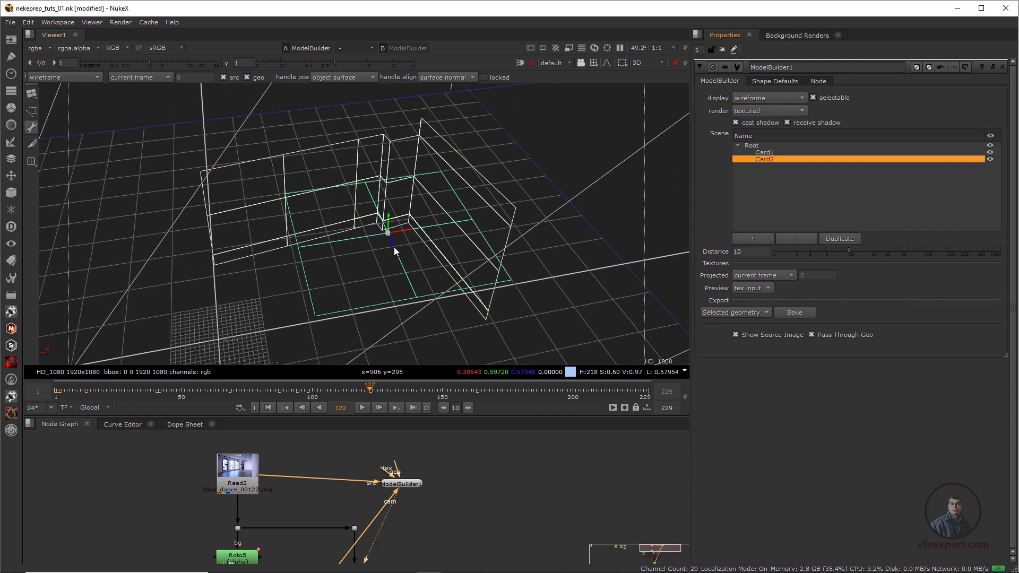
{"action": "left_click_drag", "start_coordinate": [409, 234], "coordinate": [367, 272]}
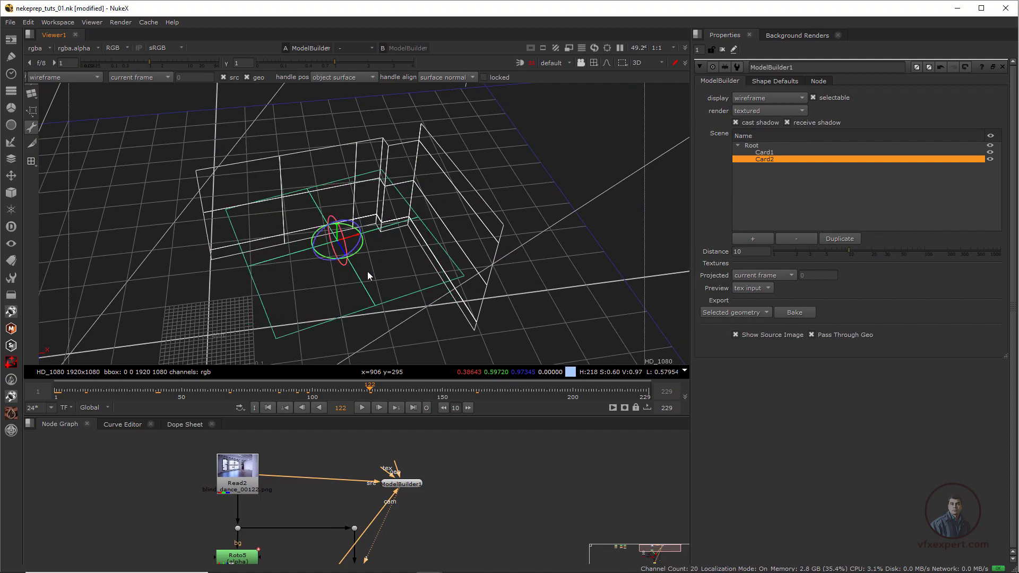
{"action": "left_click_drag", "start_coordinate": [337, 240], "coordinate": [415, 270], "text": "ctrl+shift"}
{"action": "left_click_drag", "start_coordinate": [414, 270], "coordinate": [471, 272], "text": "ctrl"}
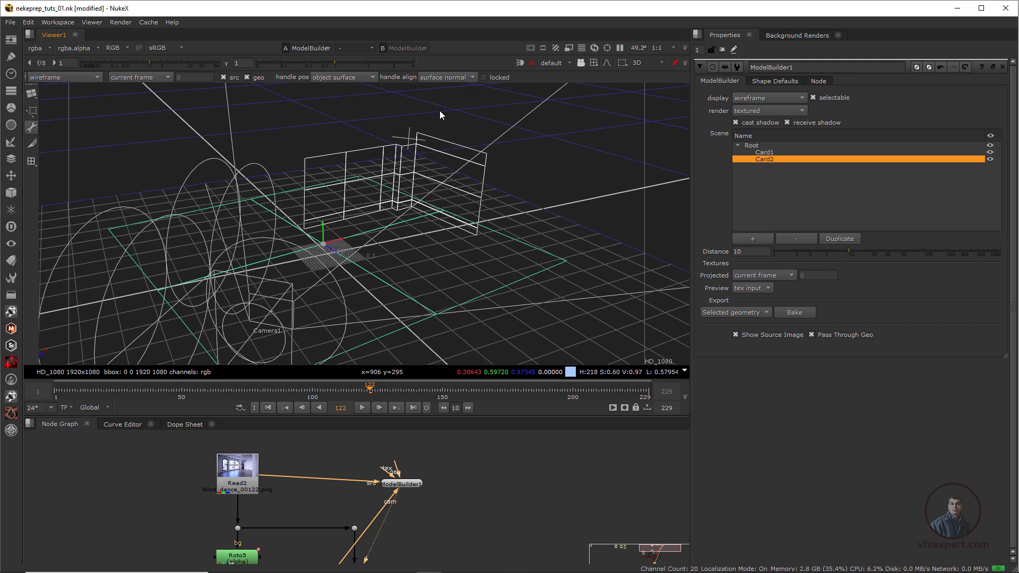
Save the script as a new version named nekeprep_tuts_02.nk
{"action": "left_click", "coordinate": [10, 22]}
{"action": "left_click", "coordinate": [54, 94]}
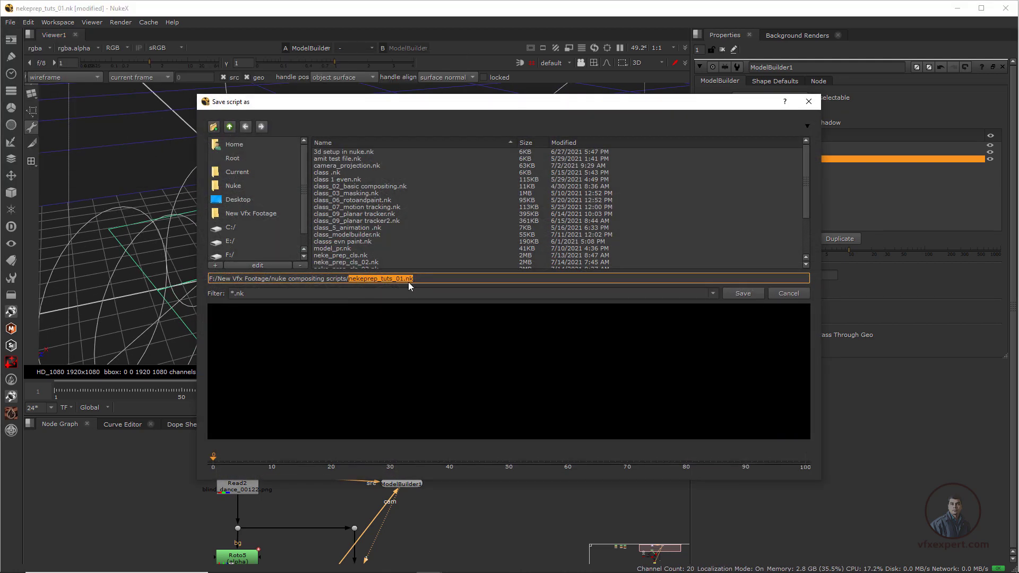
{"action": "left_click", "coordinate": [401, 279]}
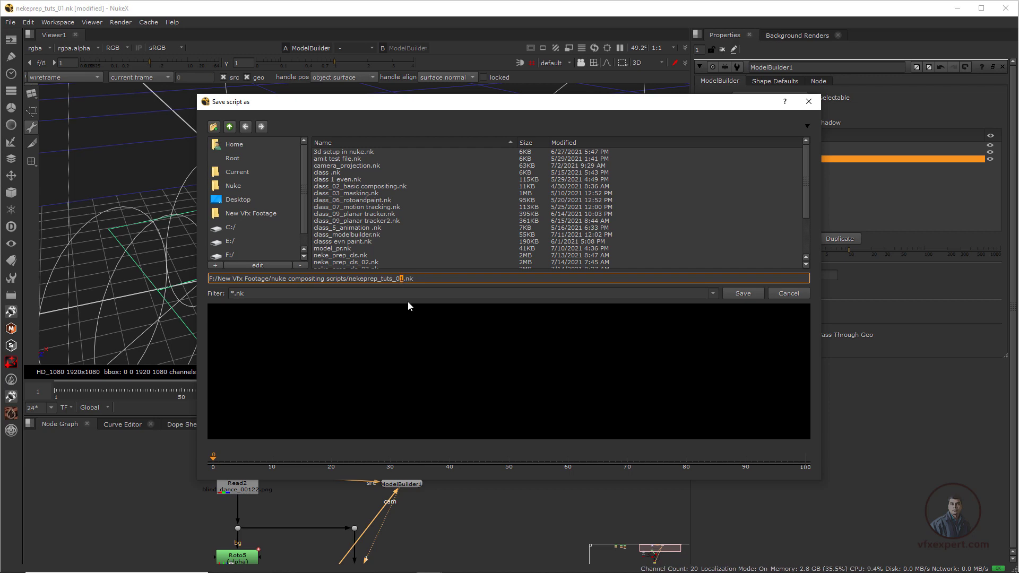
{"action": "type", "text": "2"}
{"action": "key", "text": "Return"}
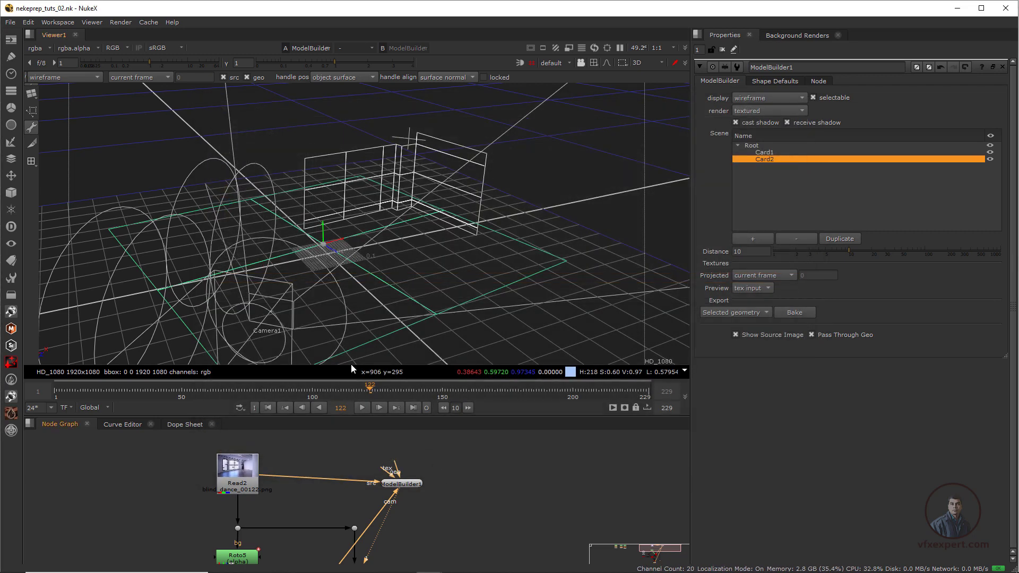
Select both Card1 and Card2 in ModelBuilder1 and bake the selected geometry to a separate node
{"action": "scroll", "coordinate": [421, 222], "scroll_direction": "up", "scroll_amount": 4}
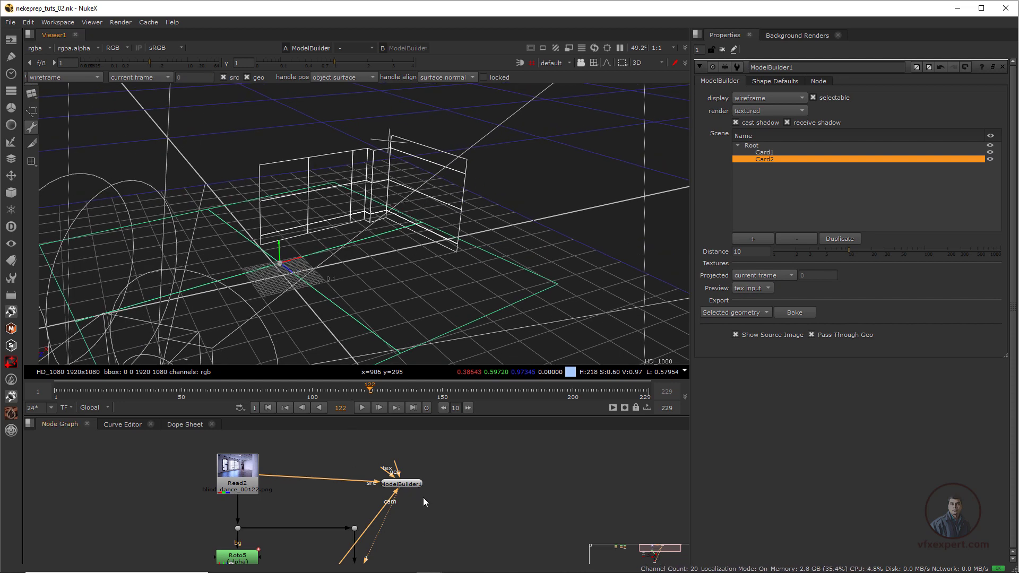
{"action": "left_click", "coordinate": [412, 486]}
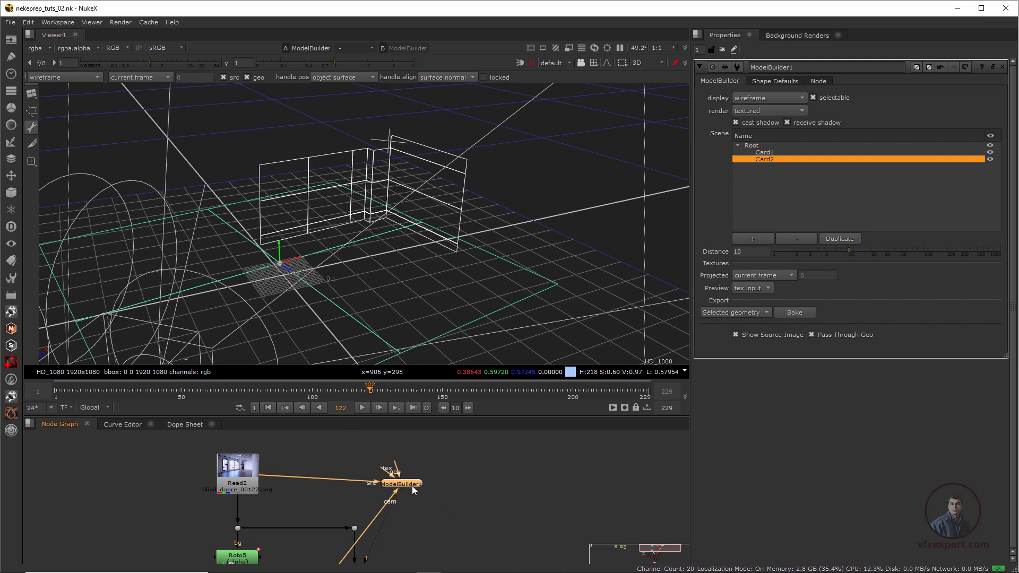
{"action": "left_click", "coordinate": [765, 152], "text": "shift"}
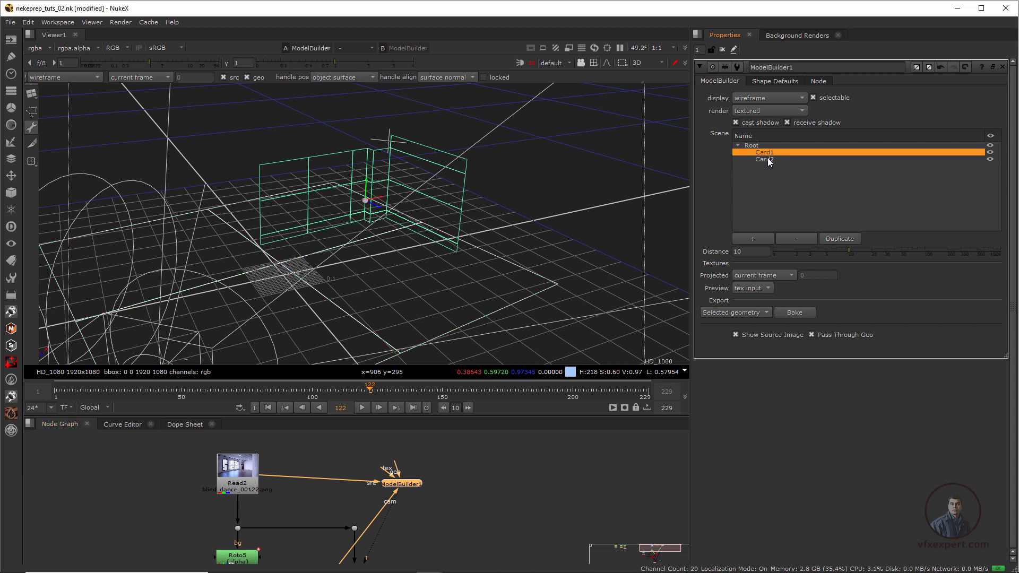
{"action": "left_click", "coordinate": [793, 312]}
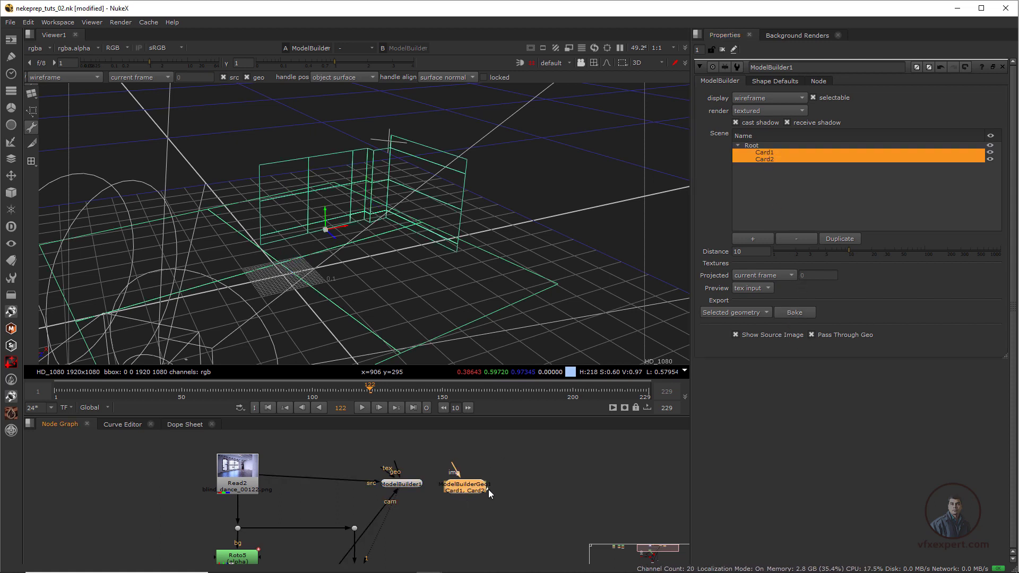
Show the baked ModelBuilderGeo node in the viewer, close the open node properties, and inspect the solid walls and floor
{"action": "scroll", "coordinate": [485, 487], "scroll_direction": "up", "scroll_amount": 1}
{"action": "key", "text": "1"}
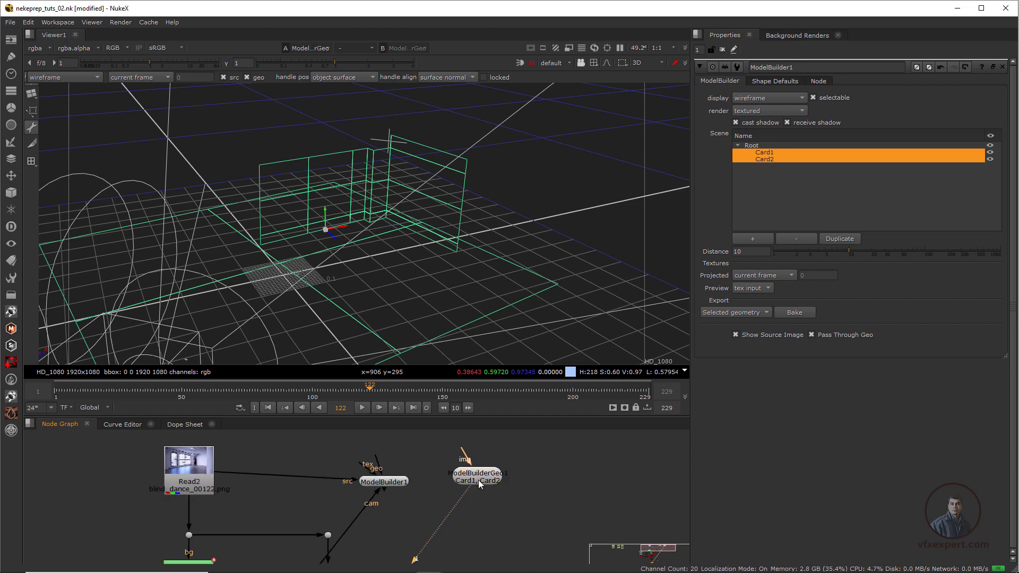
{"action": "left_click", "coordinate": [724, 49]}
{"action": "scroll", "coordinate": [390, 225], "scroll_direction": "up", "scroll_amount": 3}
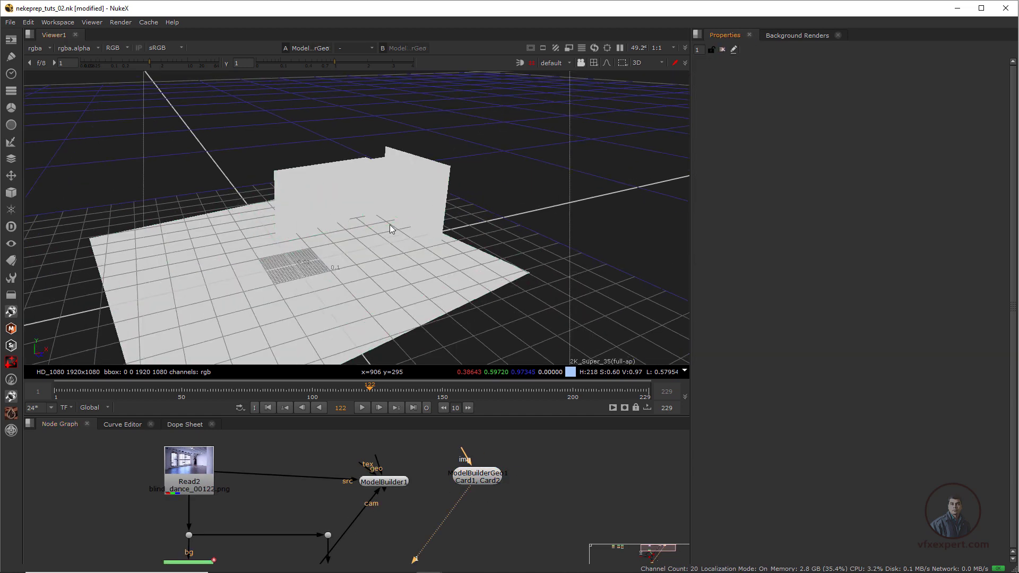
{"action": "left_click_drag", "start_coordinate": [348, 276], "coordinate": [420, 247], "text": "ctrl"}
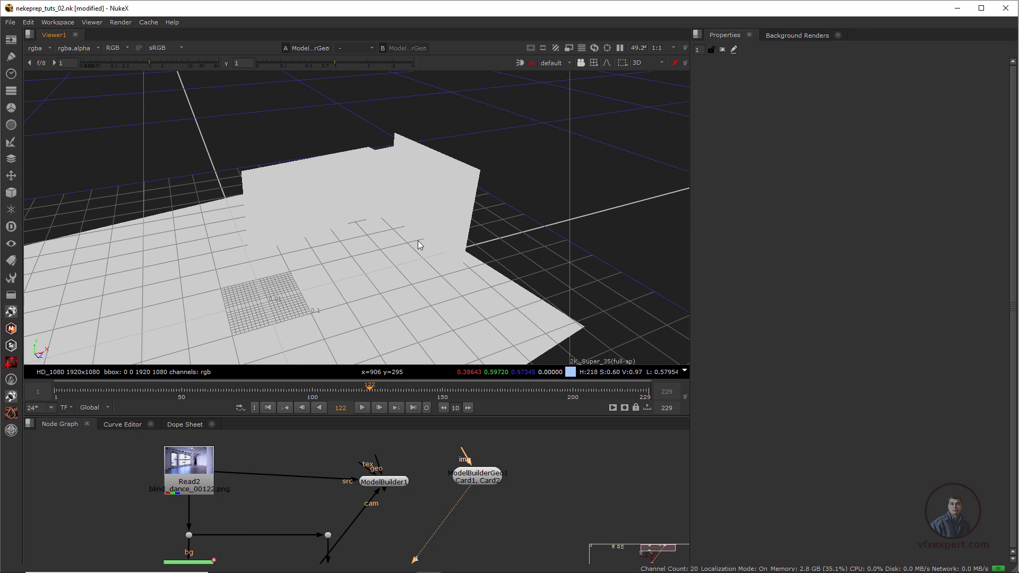
{"action": "left_click_drag", "start_coordinate": [411, 267], "coordinate": [457, 237], "text": "ctrl"}
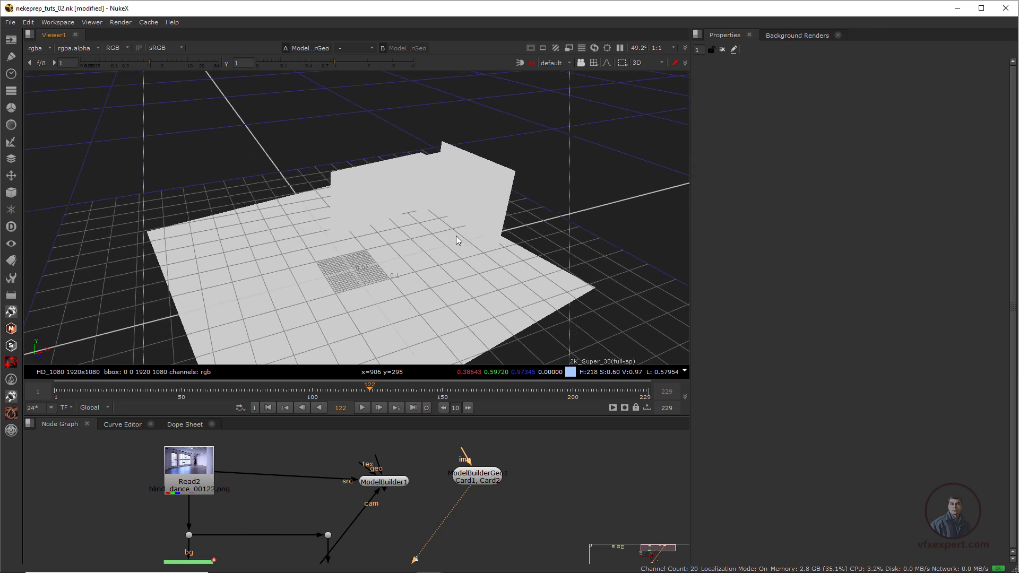
Enlarge the node graph area and move the baked geometry node down below ModelBuilder1
{"action": "middle_click_drag", "start_coordinate": [475, 449], "coordinate": [434, 463]}
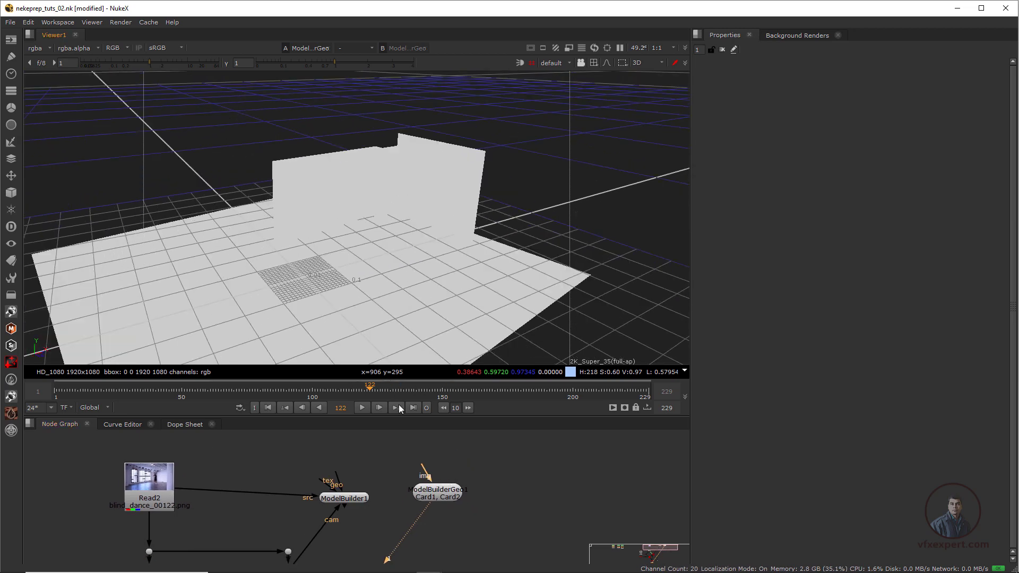
{"action": "left_click_drag", "start_coordinate": [402, 416], "coordinate": [402, 325]}
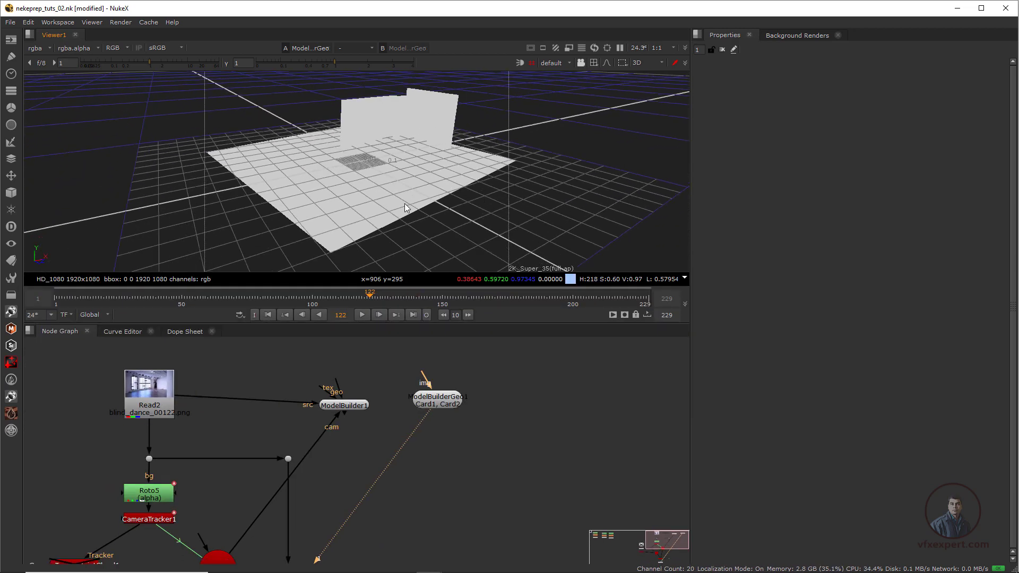
{"action": "middle_click_drag", "start_coordinate": [350, 498], "coordinate": [410, 493]}
{"action": "scroll", "coordinate": [469, 421], "scroll_direction": "down", "scroll_amount": 2}
{"action": "left_click_drag", "start_coordinate": [496, 406], "coordinate": [452, 485]}
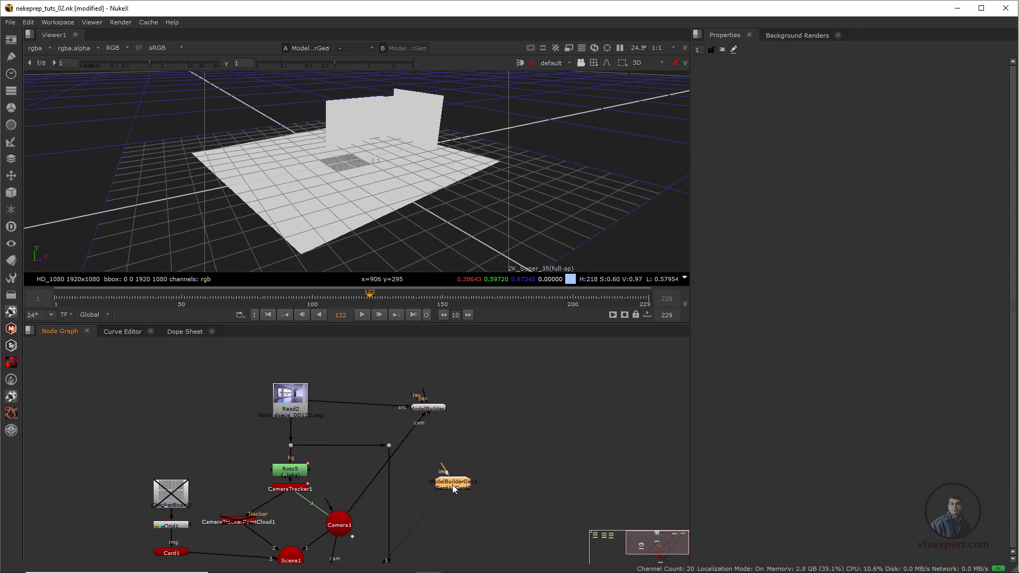
Lower the baked geometry node further beside the camera and scene nodes, and place Viewer1 directly beneath it
{"action": "middle_click_drag", "start_coordinate": [436, 510], "coordinate": [444, 481]}
{"action": "scroll", "coordinate": [444, 481], "scroll_direction": "up", "scroll_amount": 1}
{"action": "scroll", "coordinate": [444, 481], "scroll_direction": "up", "scroll_amount": 1}
{"action": "scroll", "coordinate": [403, 483], "scroll_direction": "down", "scroll_amount": 2}
{"action": "middle_click_drag", "start_coordinate": [436, 390], "coordinate": [435, 402]}
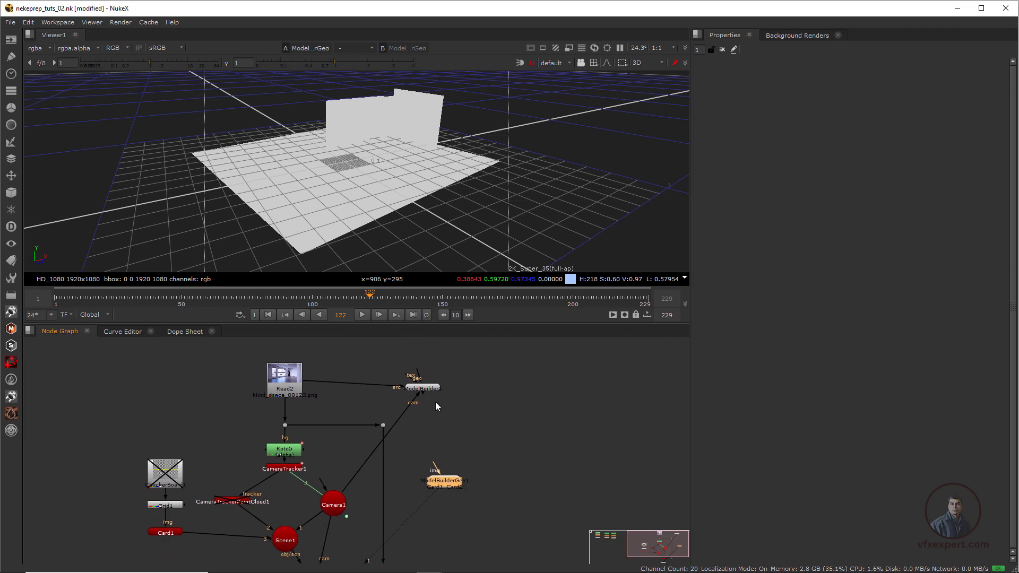
{"action": "left_click_drag", "start_coordinate": [447, 481], "coordinate": [445, 515]}
{"action": "middle_click_drag", "start_coordinate": [441, 499], "coordinate": [426, 458]}
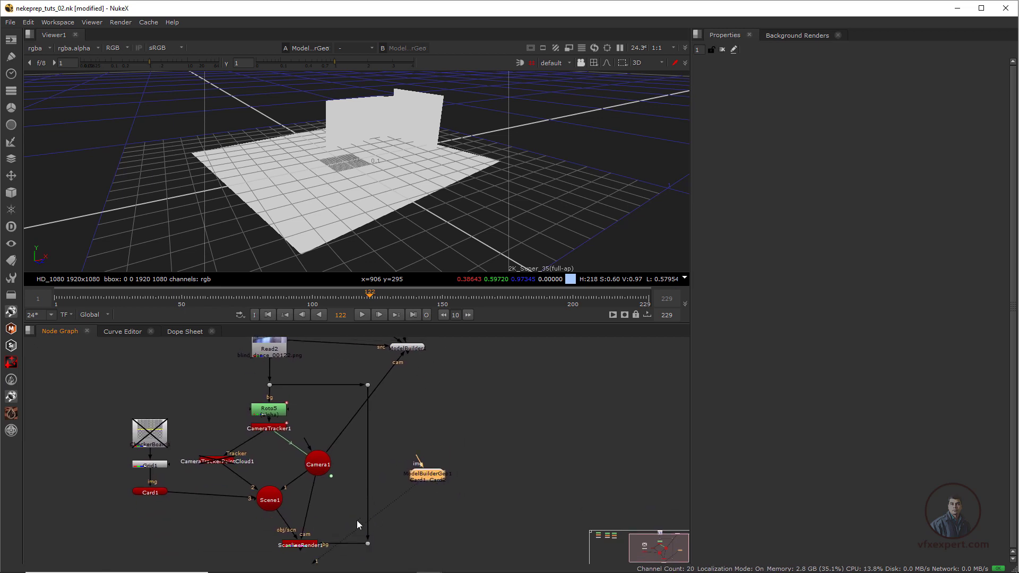
{"action": "middle_click_drag", "start_coordinate": [380, 526], "coordinate": [379, 504]}
{"action": "left_click_drag", "start_coordinate": [312, 553], "coordinate": [431, 530]}
{"action": "scroll", "coordinate": [371, 511], "scroll_direction": "down", "scroll_amount": 1}
{"action": "scroll", "coordinate": [325, 530], "scroll_direction": "up", "scroll_amount": 1}
View the ScanlineRender1 output and switch the viewer to 2D to show the rendered footage
{"action": "left_click", "coordinate": [321, 528]}
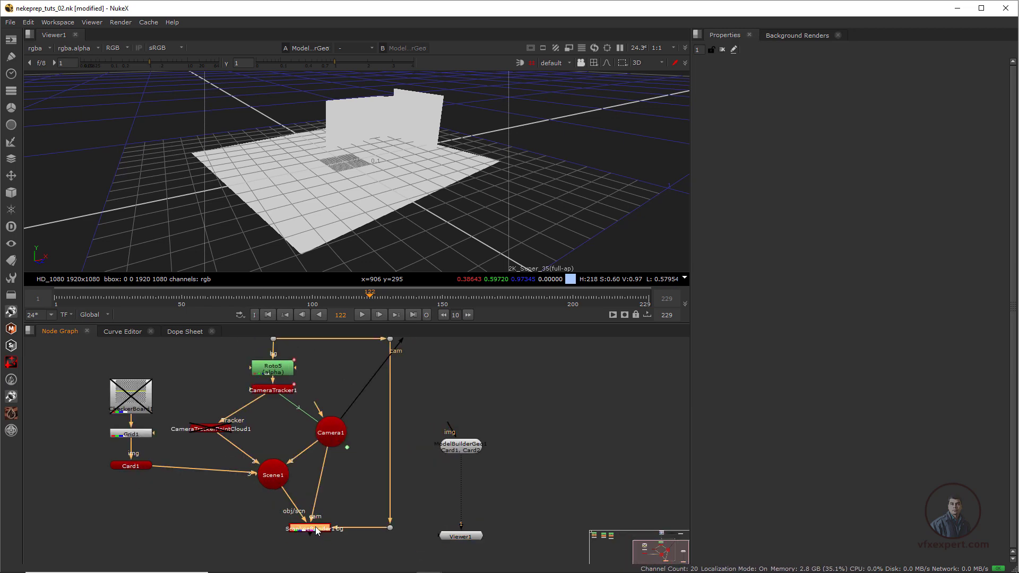
{"action": "key", "text": "1"}
{"action": "key", "text": "Tab"}
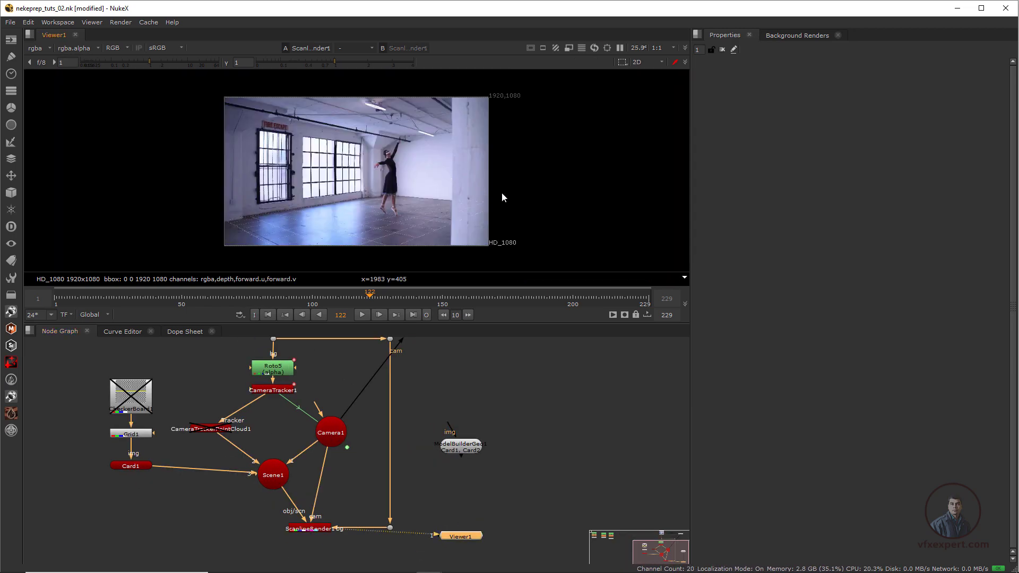
{"action": "scroll", "coordinate": [425, 189], "scroll_direction": "up", "scroll_amount": 2}
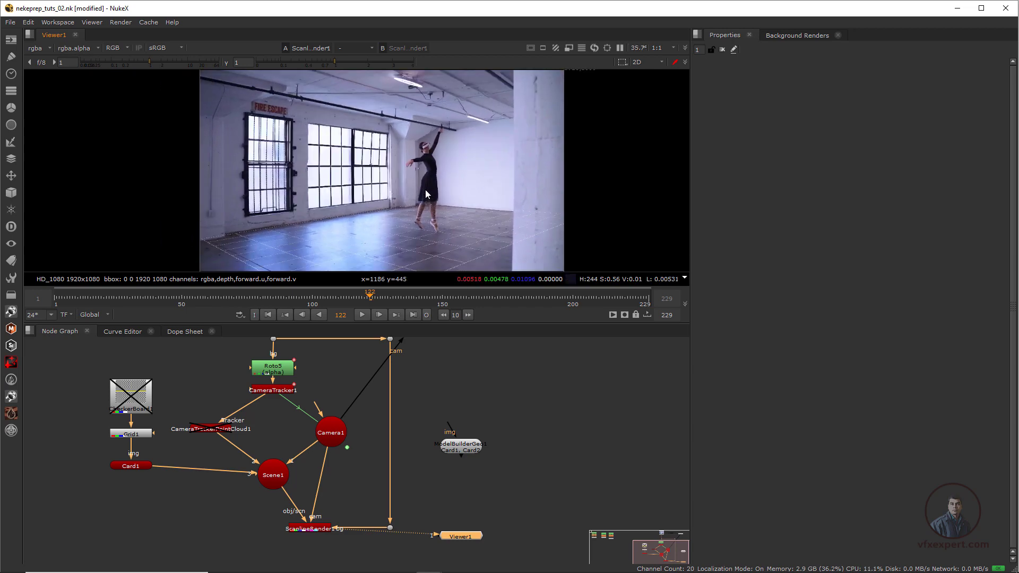
Save the script and place Viewer1 directly below ScanlineRender1
{"action": "key", "text": "ctrl+s"}
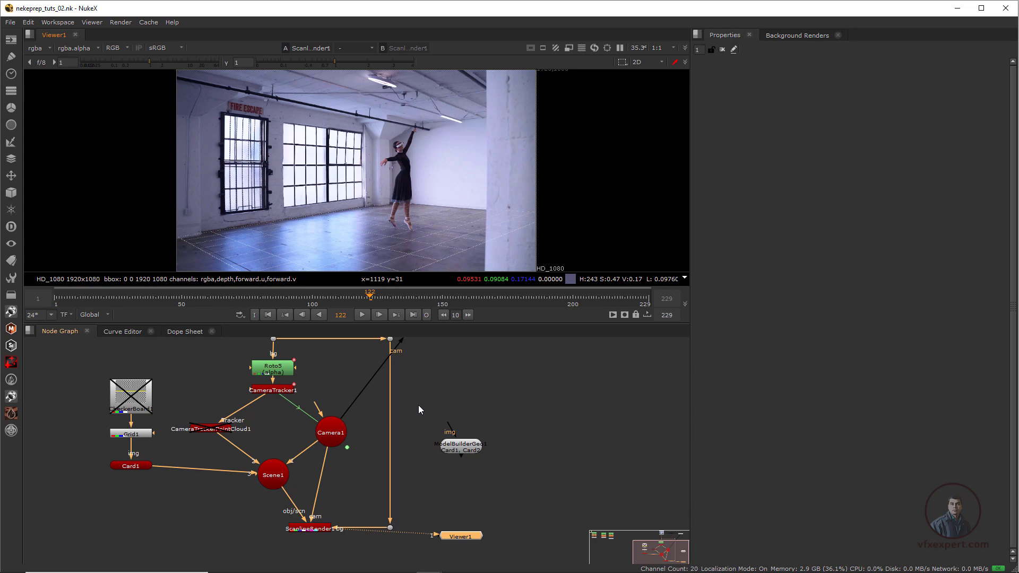
{"action": "left_click_drag", "start_coordinate": [472, 539], "coordinate": [322, 565]}
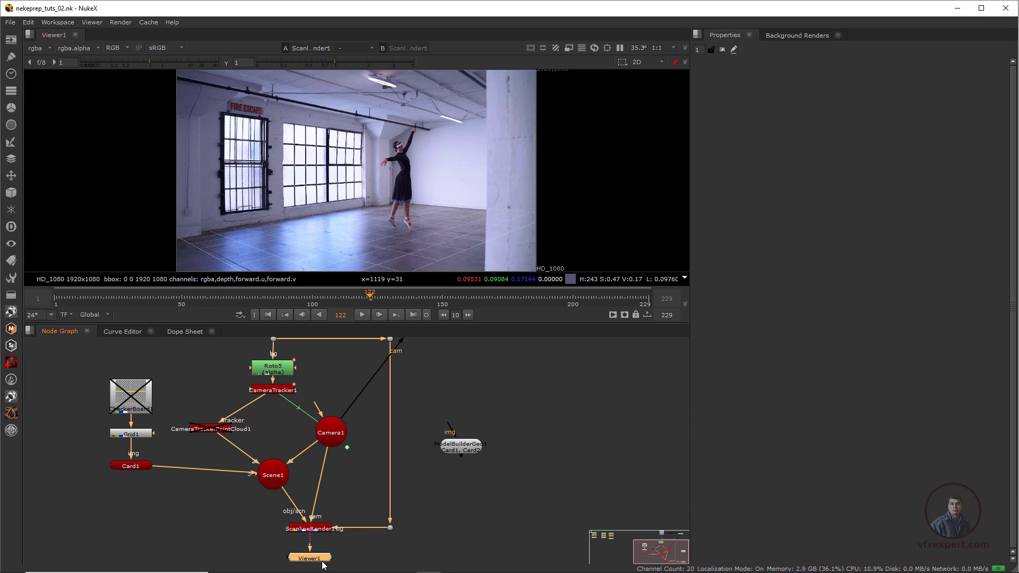
Import the still image "clean psd at 150.jpg" from the blind_dance footage folder
{"action": "left_click", "coordinate": [10, 39]}
{"action": "left_click", "coordinate": [44, 40]}
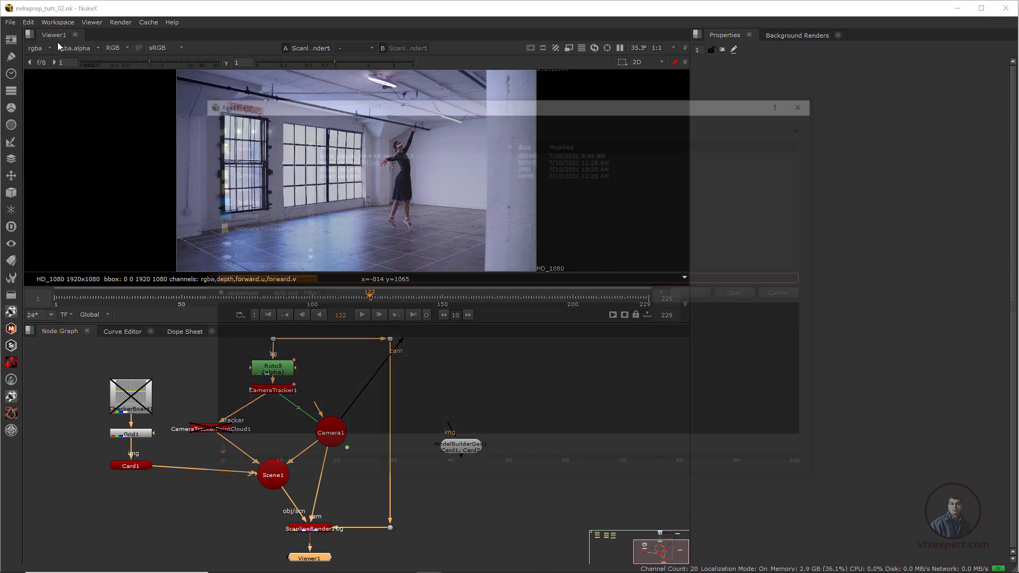
{"action": "left_click", "coordinate": [365, 159]}
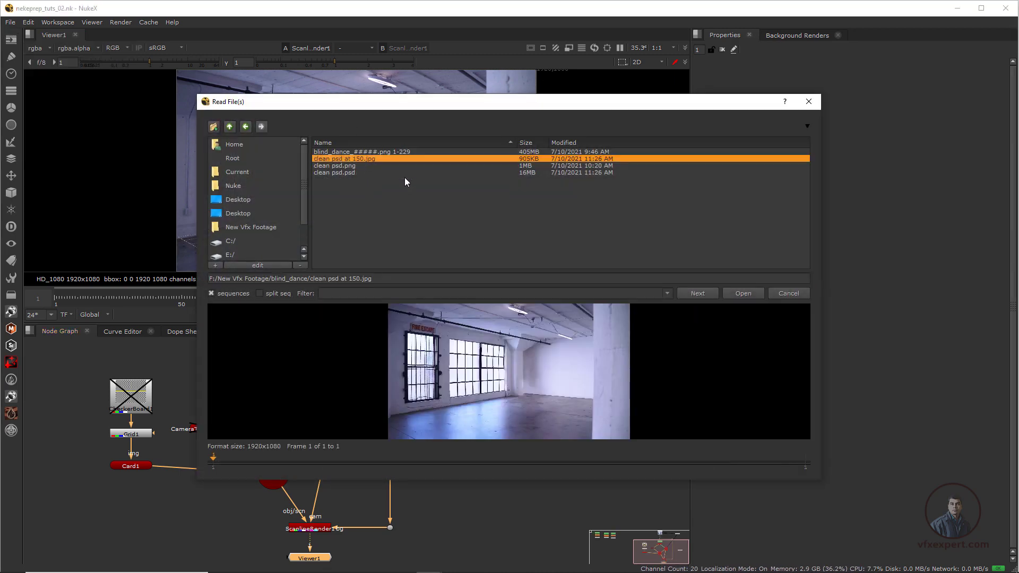
{"action": "left_click", "coordinate": [752, 293]}
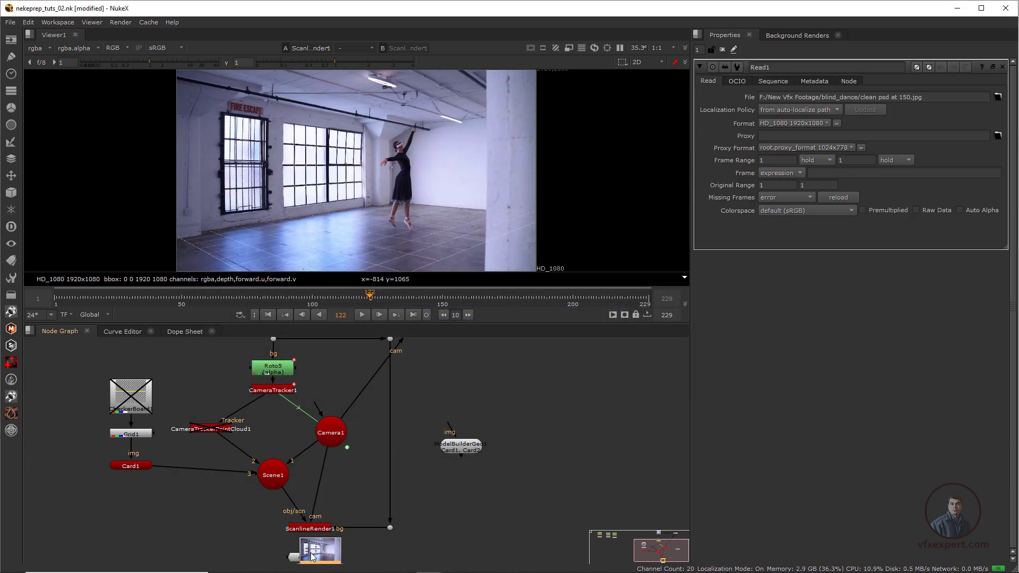
Place the Read1 clean plate above the baked geometry node, show it in the viewer, and position Viewer1 beneath it
{"action": "mouse_move", "coordinate": [337, 552]}
{"action": "left_mouse_down"}
{"action": "mouse_move", "coordinate": [544, 394]}
{"action": "mouse_move", "coordinate": [496, 423]}
{"action": "mouse_move", "coordinate": [492, 396]}
{"action": "left_mouse_up"}
{"action": "key", "text": "1"}
{"action": "left_click", "coordinate": [477, 364]}
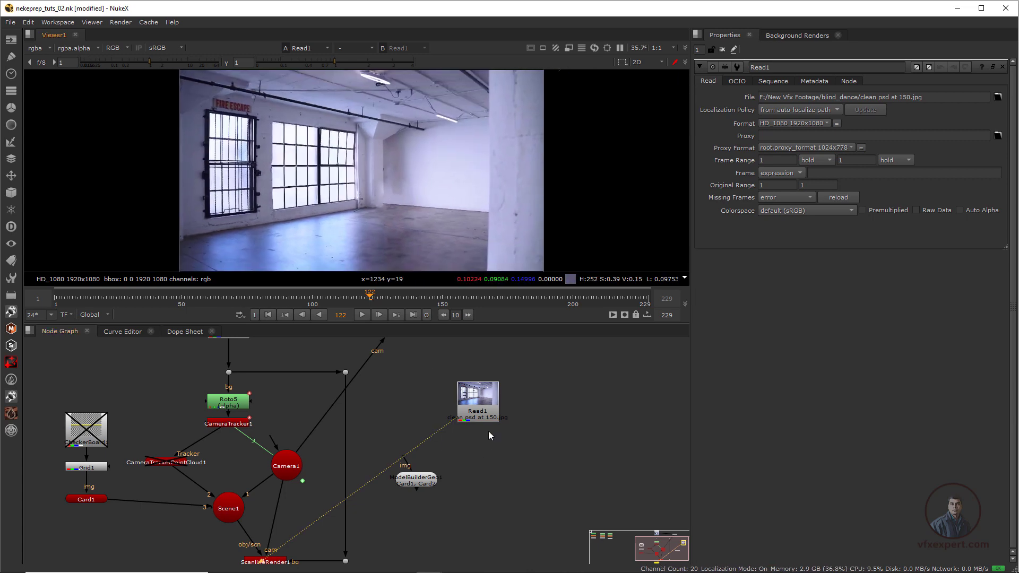
{"action": "scroll", "coordinate": [488, 431], "scroll_direction": "up", "scroll_amount": 2}
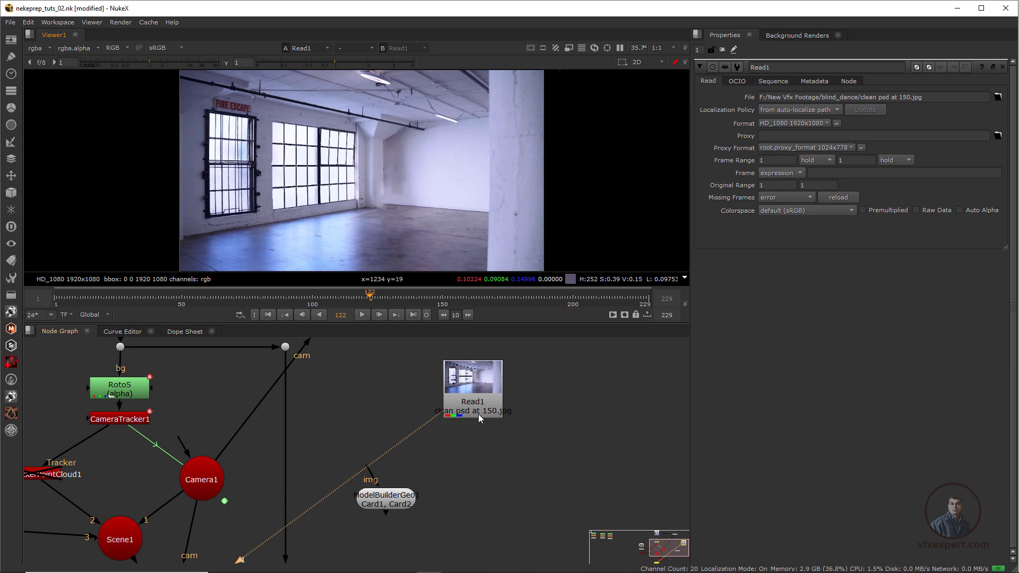
{"action": "scroll", "coordinate": [474, 411], "scroll_direction": "down", "scroll_amount": 3}
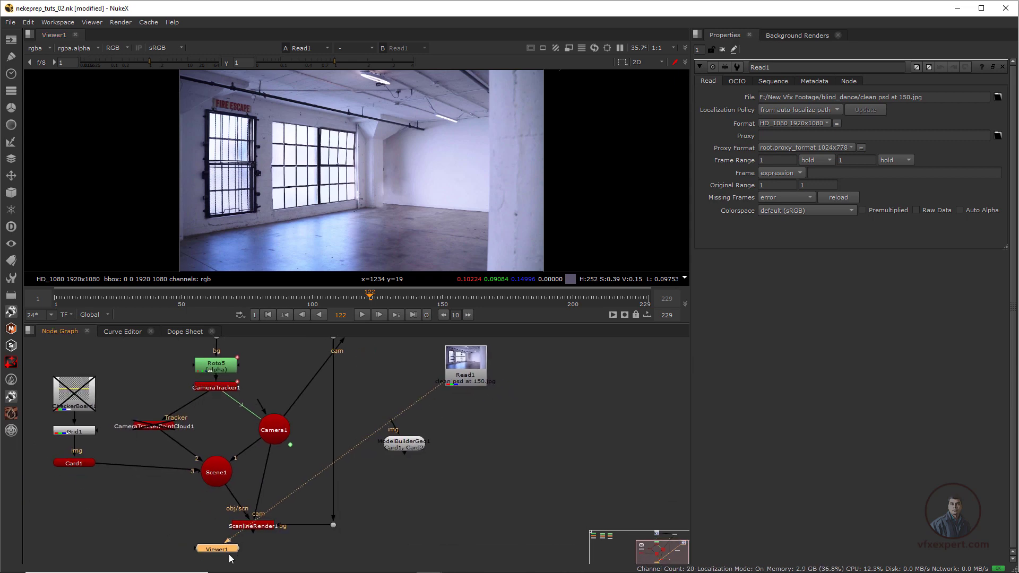
{"action": "left_click_drag", "start_coordinate": [223, 549], "coordinate": [475, 434]}
{"action": "left_click_drag", "start_coordinate": [475, 374], "coordinate": [482, 363]}
{"action": "left_click_drag", "start_coordinate": [487, 439], "coordinate": [488, 449]}
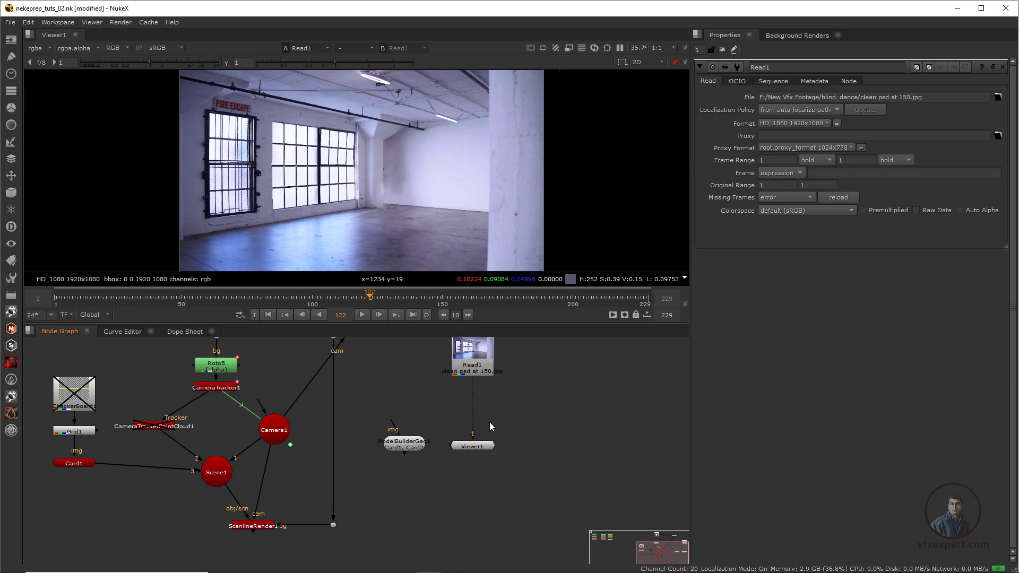
Compare the Read2 dancer footage with the Read1 clean plate in the viewer, ending on the clean plate
{"action": "scroll", "coordinate": [279, 412], "scroll_direction": "down", "scroll_amount": 1}
{"action": "middle_click_drag", "start_coordinate": [267, 420], "coordinate": [270, 451]}
{"action": "left_click", "coordinate": [234, 340]}
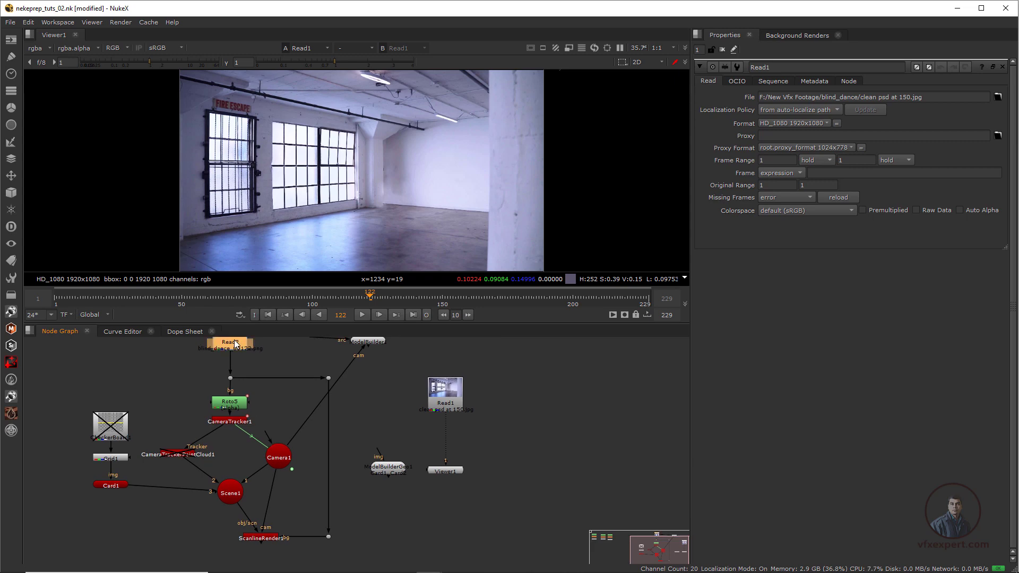
{"action": "key", "text": "1"}
{"action": "left_click", "coordinate": [450, 404]}
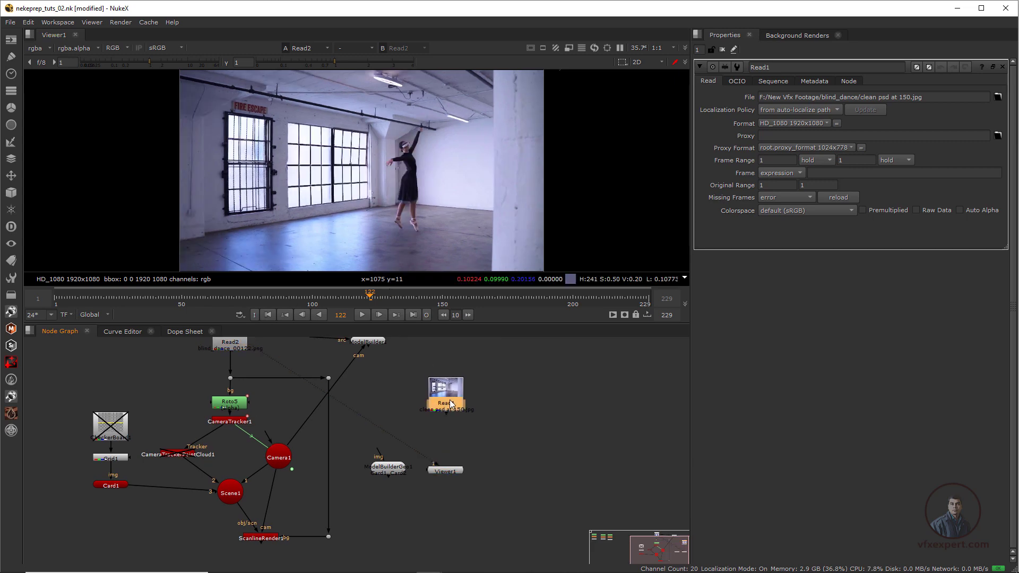
{"action": "key", "text": "1"}
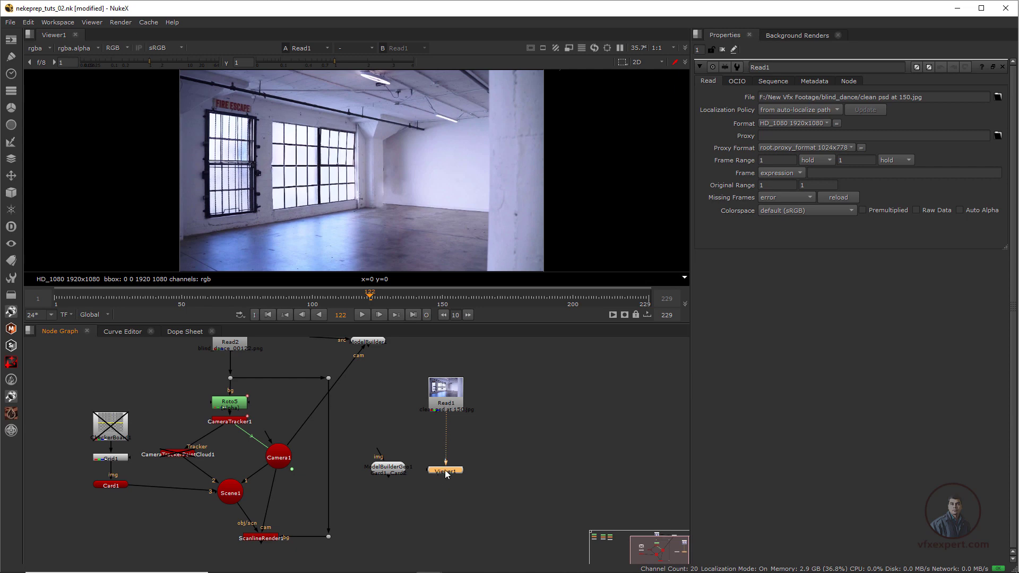
Add a Project3D node below and beside the Read1 clean plate, and go to frame 150
{"action": "key", "text": "Tab"}
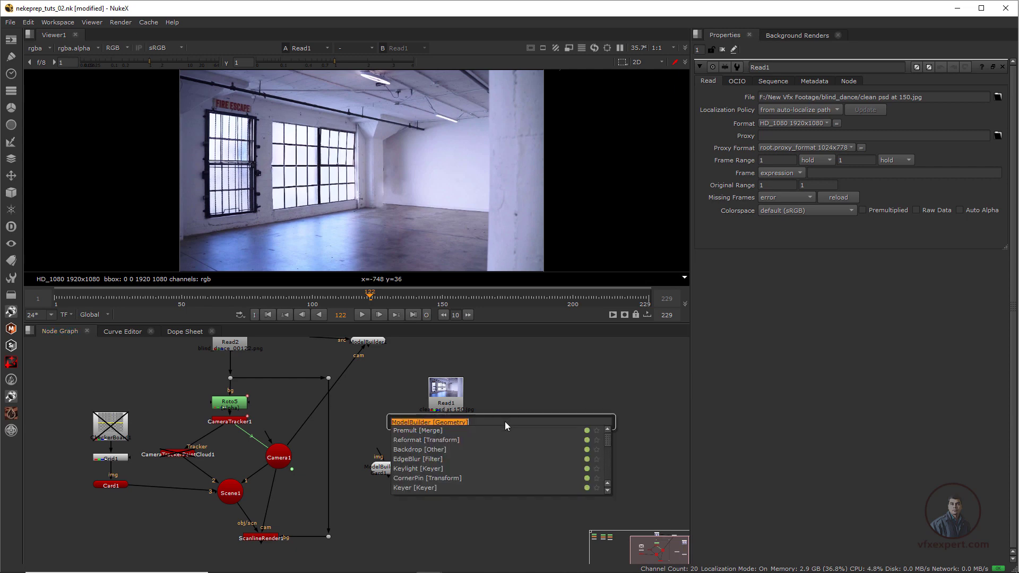
{"action": "type", "text": "project"}
{"action": "key", "text": "Return"}
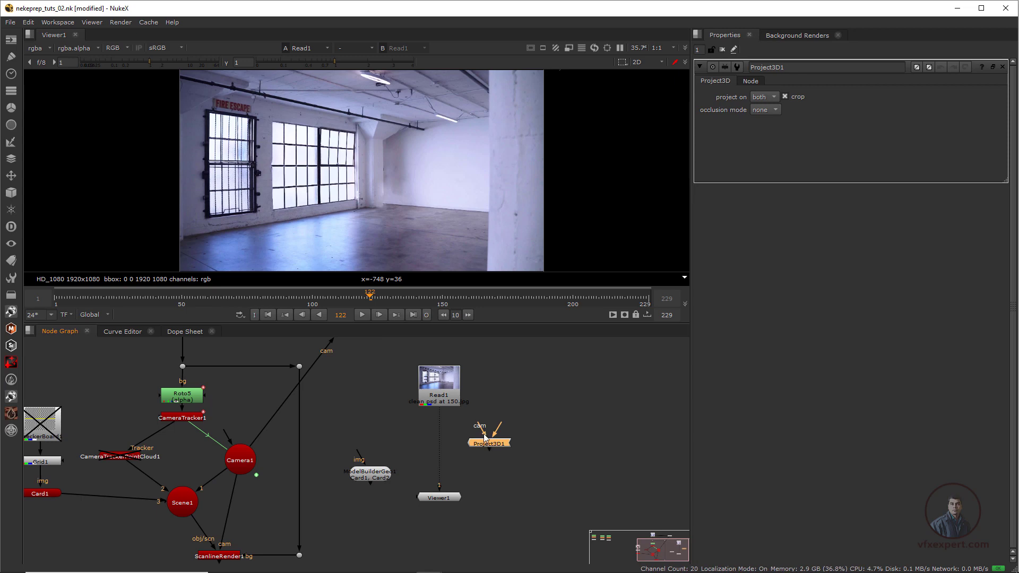
{"action": "left_click_drag", "start_coordinate": [484, 436], "coordinate": [455, 438]}
{"action": "type", "text": "150"}
{"action": "key", "text": "Return"}
{"action": "middle_click_drag", "start_coordinate": [318, 444], "coordinate": [327, 440]}
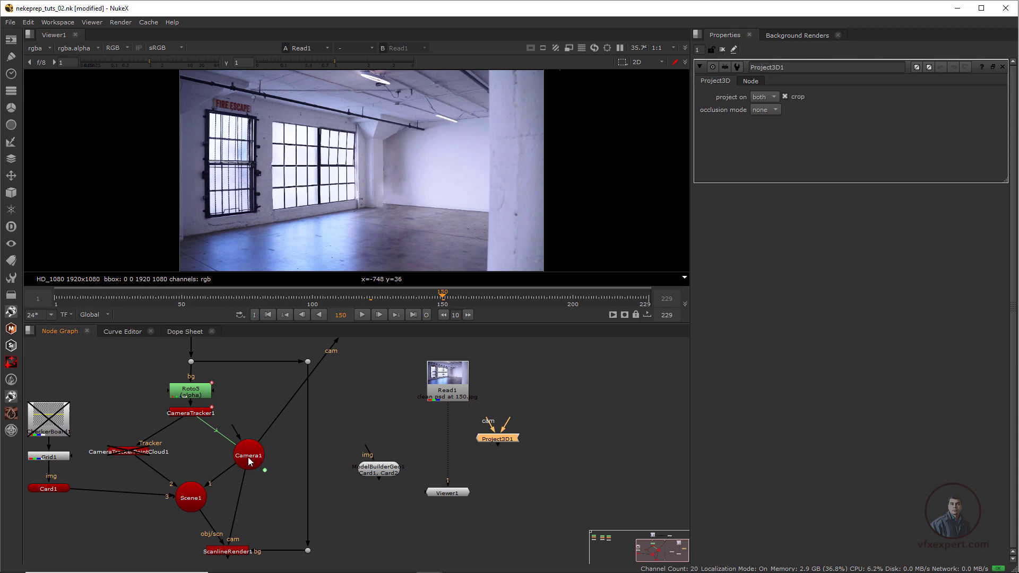
Add a FrameHold node, connect its input to Camera1, and move the baked geometry node slightly lower beneath it
{"action": "left_click", "coordinate": [336, 439]}
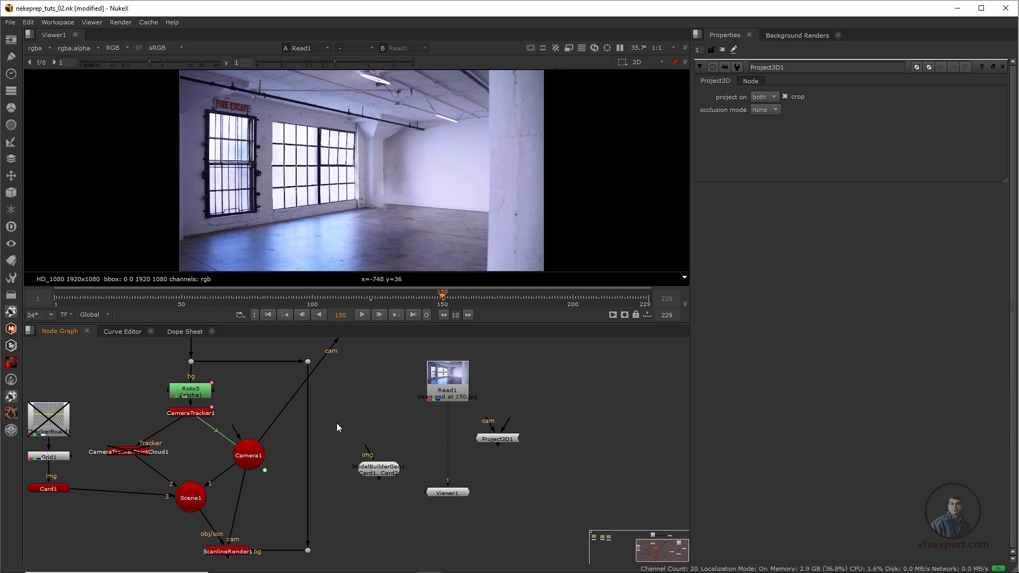
{"action": "key", "text": "Tab"}
{"action": "type", "text": "FRAME"}
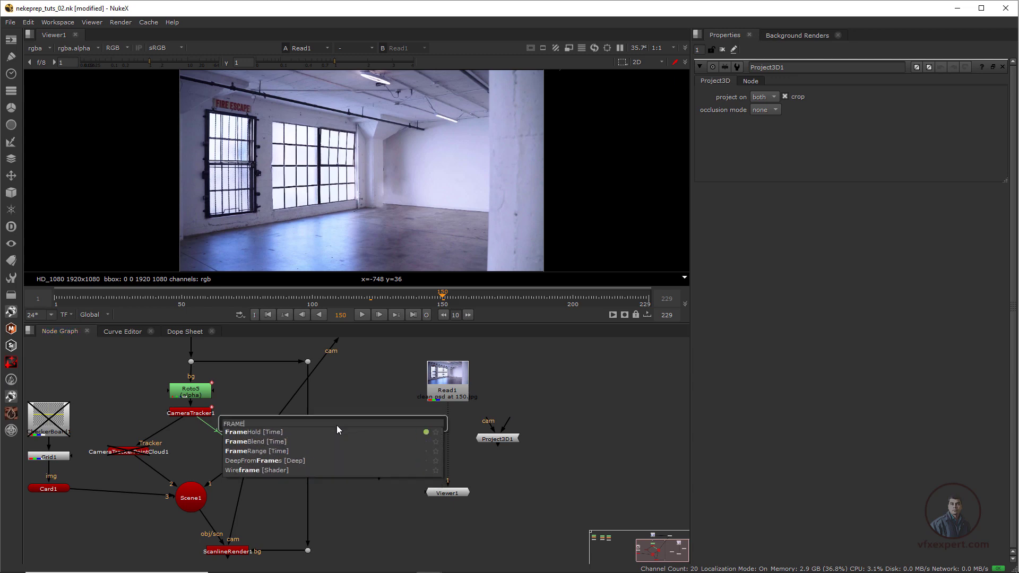
{"action": "left_click", "coordinate": [277, 434]}
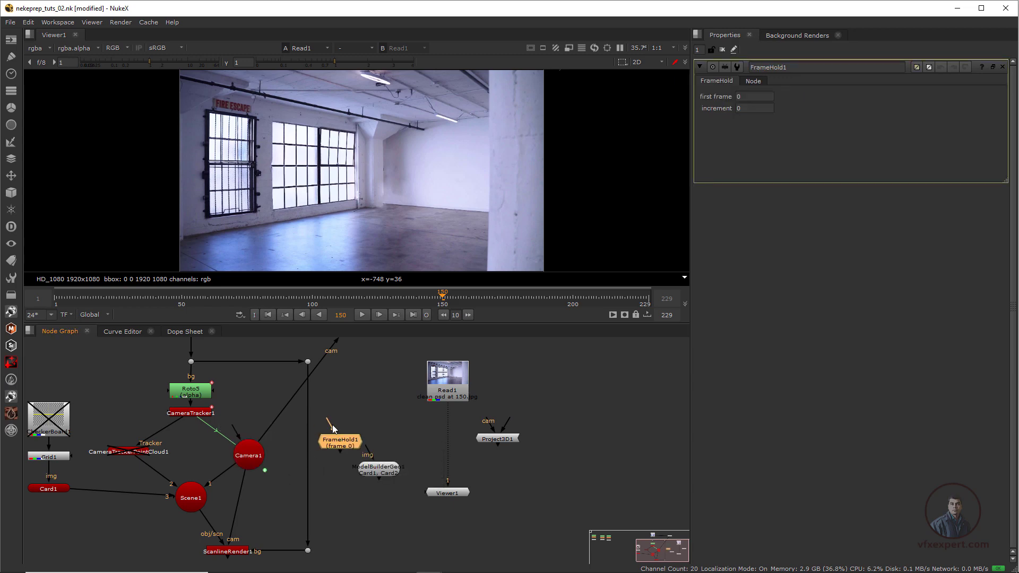
{"action": "left_click_drag", "start_coordinate": [280, 463], "coordinate": [246, 457]}
{"action": "left_click_drag", "start_coordinate": [375, 476], "coordinate": [371, 492]}
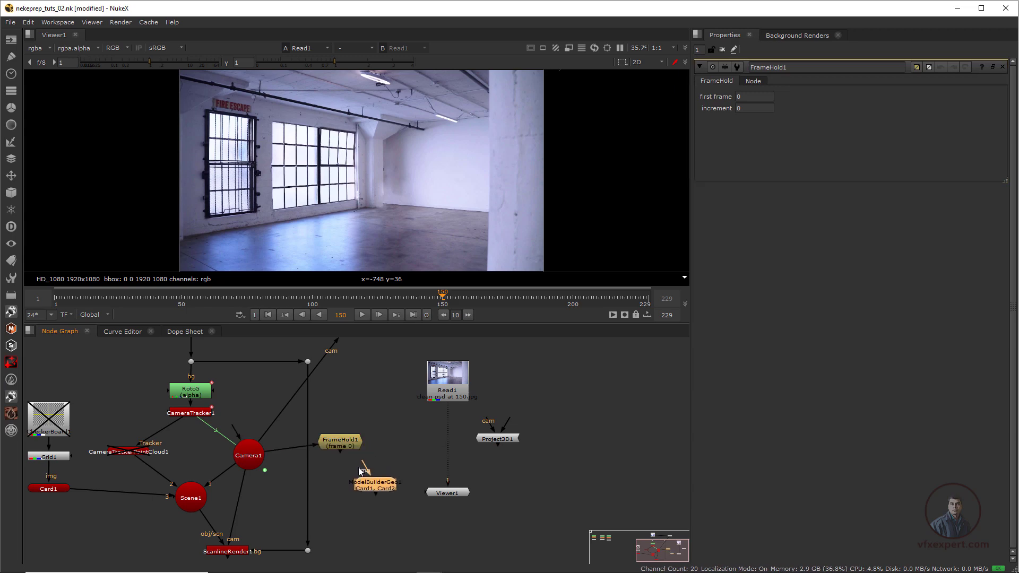
{"action": "left_click_drag", "start_coordinate": [357, 435], "coordinate": [366, 439]}
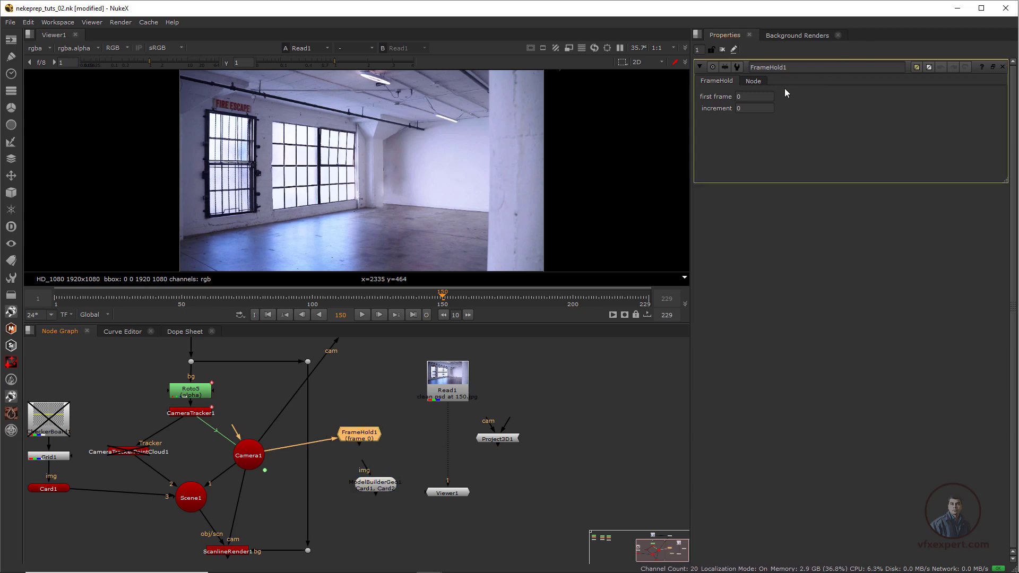
Set the FrameHold1 first frame to 150 and shift the node slightly closer to Camera1
{"action": "left_click", "coordinate": [740, 96]}
{"action": "type", "text": "150"}
{"action": "left_click", "coordinate": [564, 405]}
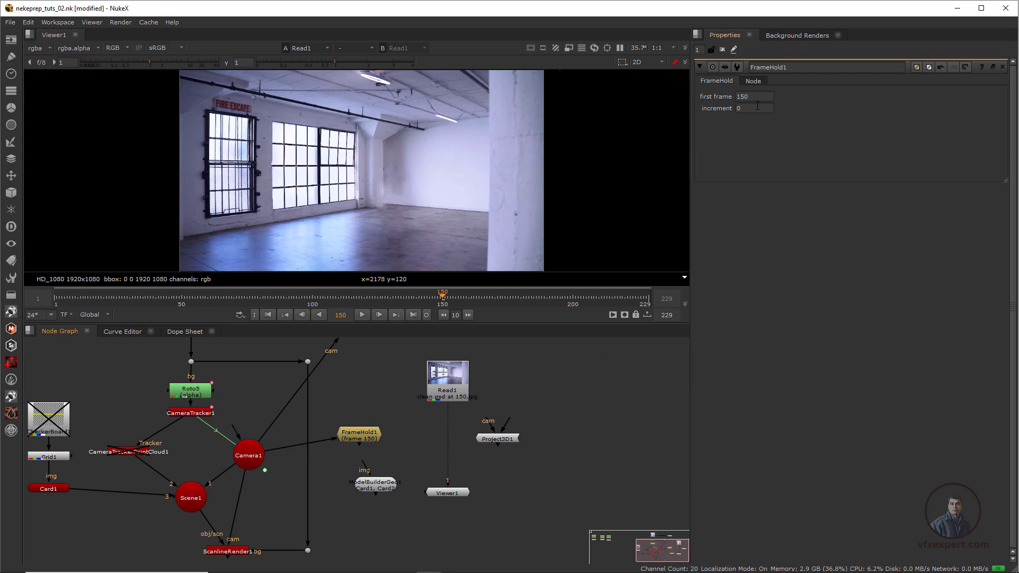
{"action": "left_click_drag", "start_coordinate": [370, 438], "coordinate": [348, 447]}
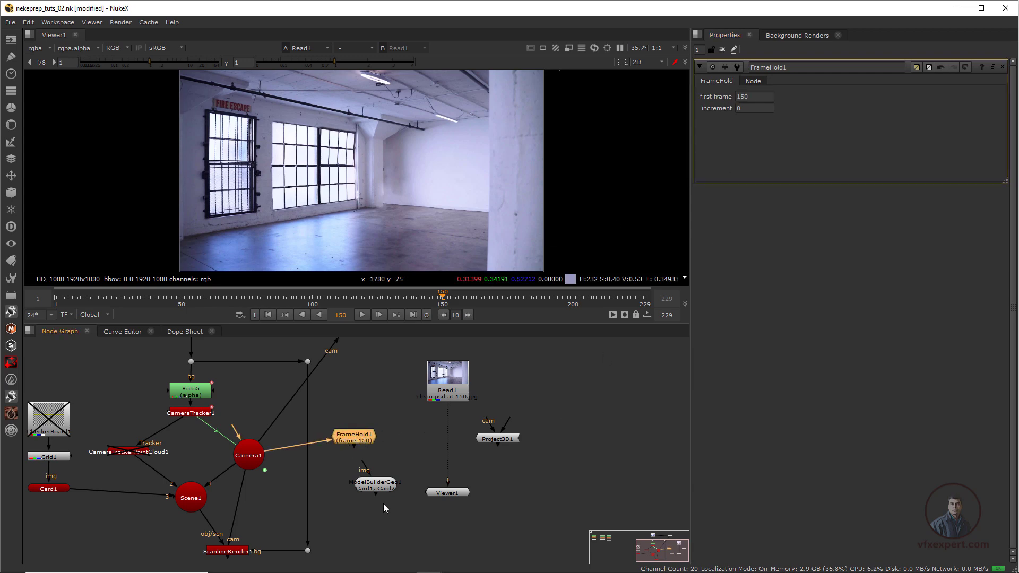
View the Read2 dancer footage, go back to frame 10, and examine how the shot differs from frame 150
{"action": "left_click", "coordinate": [446, 494]}
{"action": "scroll", "coordinate": [332, 434], "scroll_direction": "down", "scroll_amount": 2}
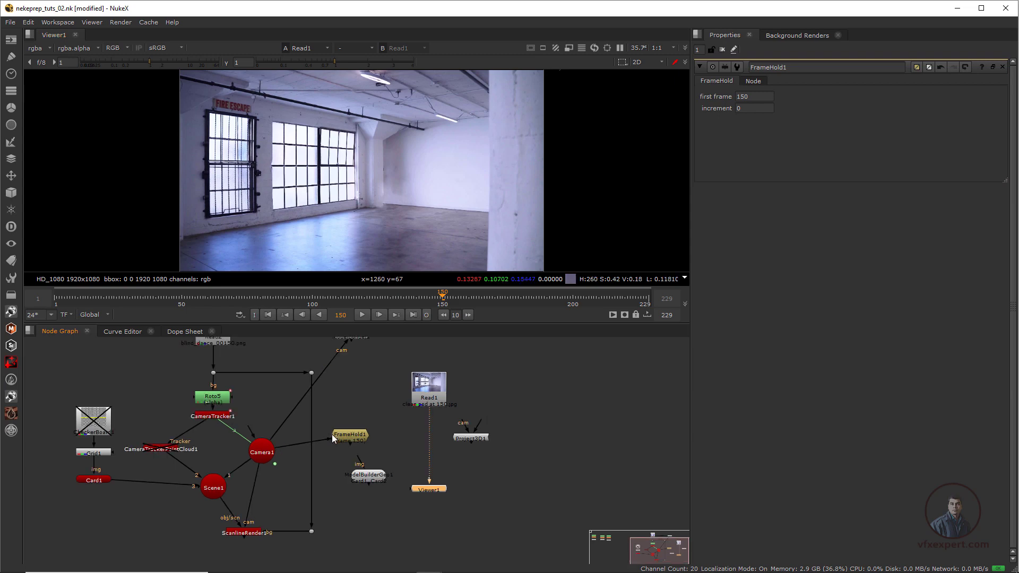
{"action": "middle_click_drag", "start_coordinate": [328, 435], "coordinate": [332, 460]}
{"action": "left_click", "coordinate": [223, 359]}
{"action": "key", "text": "1"}
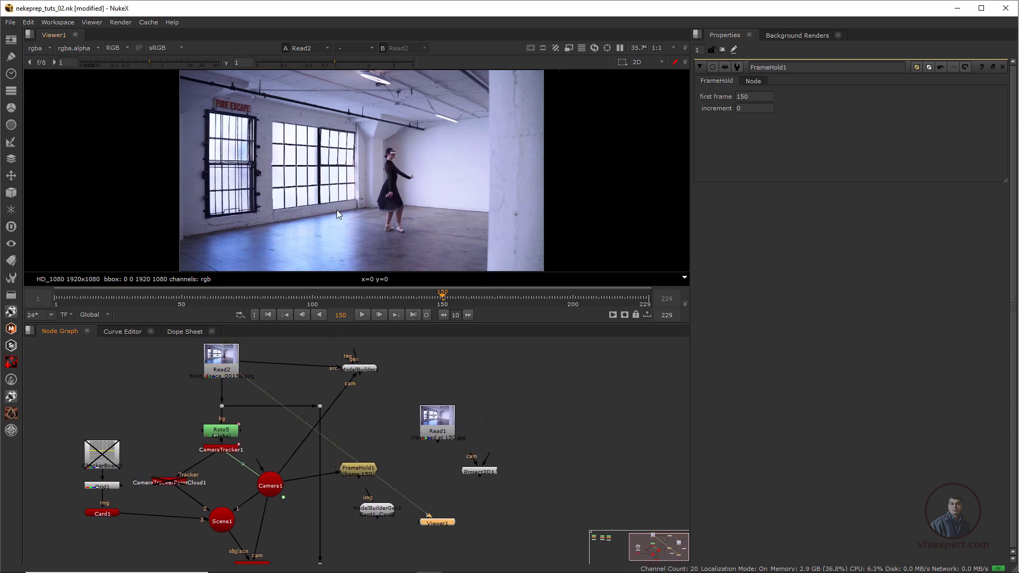
{"action": "scroll", "coordinate": [413, 193], "scroll_direction": "up", "scroll_amount": 1}
{"action": "left_click_drag", "start_coordinate": [294, 296], "coordinate": [78, 290]}
{"action": "scroll", "coordinate": [407, 199], "scroll_direction": "up", "scroll_amount": 2}
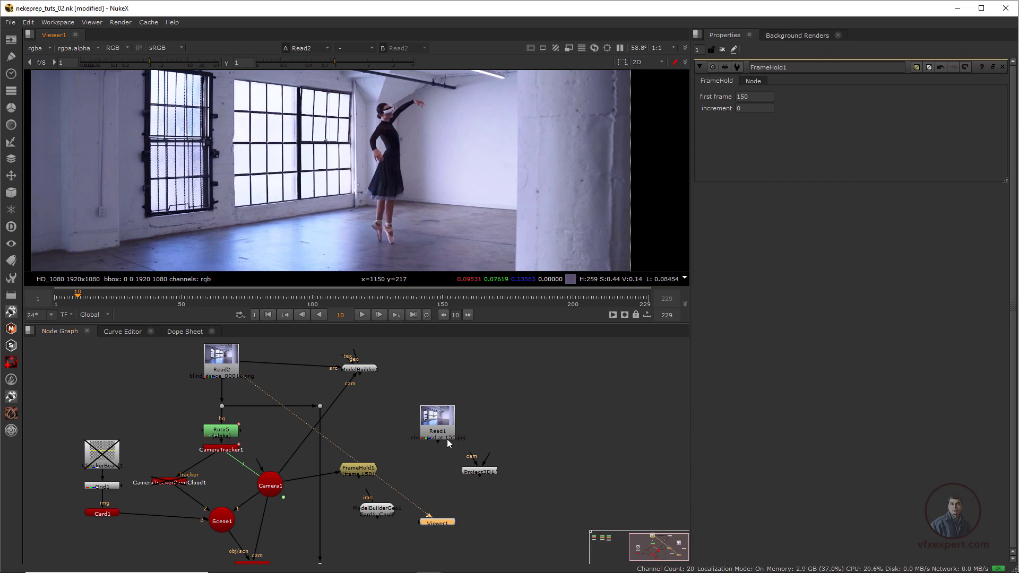
Move Read1 slightly higher in the node graph and show its clean plate in the viewer
{"action": "left_click_drag", "start_coordinate": [448, 441], "coordinate": [450, 396]}
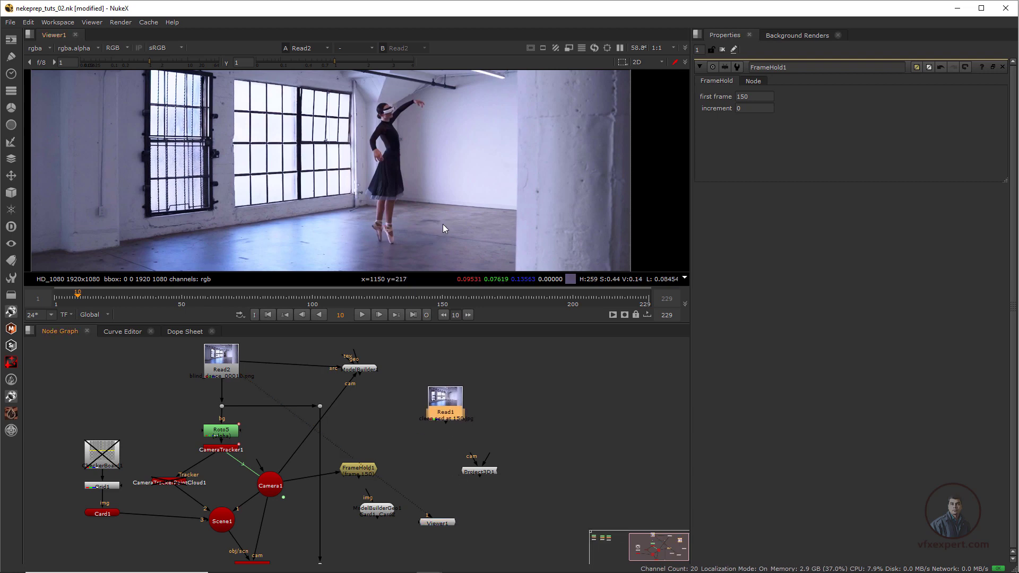
{"action": "key", "text": "1"}
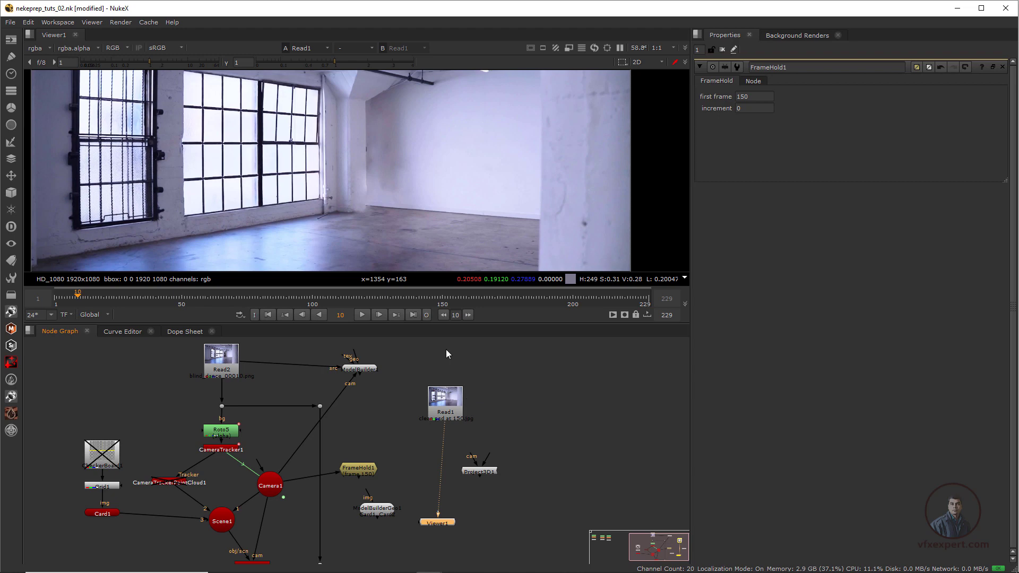
{"action": "scroll", "coordinate": [418, 192], "scroll_direction": "down", "scroll_amount": 3}
{"action": "left_click_drag", "start_coordinate": [445, 411], "coordinate": [446, 408]}
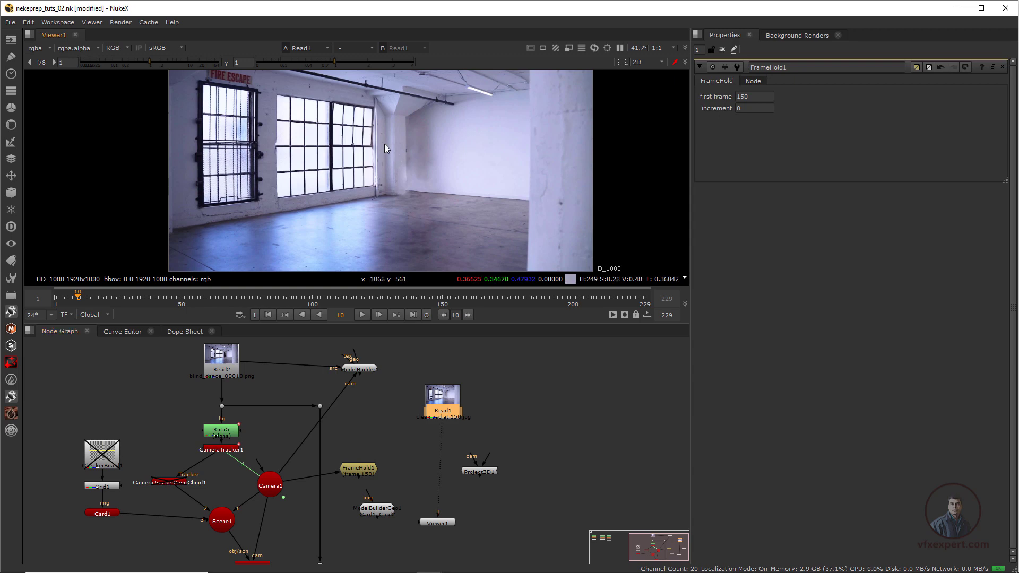
Lower the baked geometry node slightly and examine the window wall and back wall areas of the clean plate
{"action": "left_click_drag", "start_coordinate": [301, 99], "coordinate": [438, 252], "text": "ctrl+shift"}
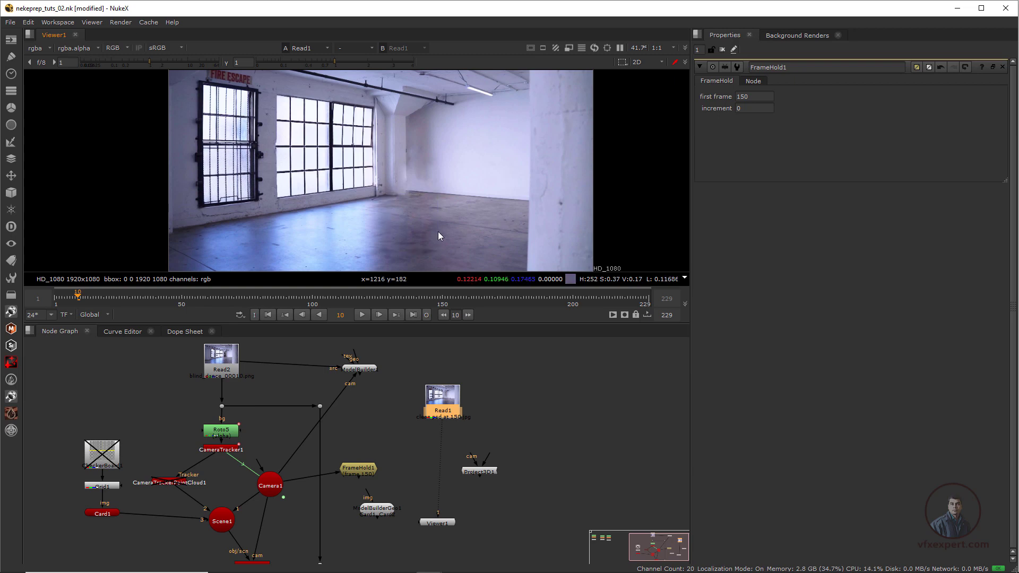
{"action": "left_click_drag", "start_coordinate": [378, 507], "coordinate": [380, 518]}
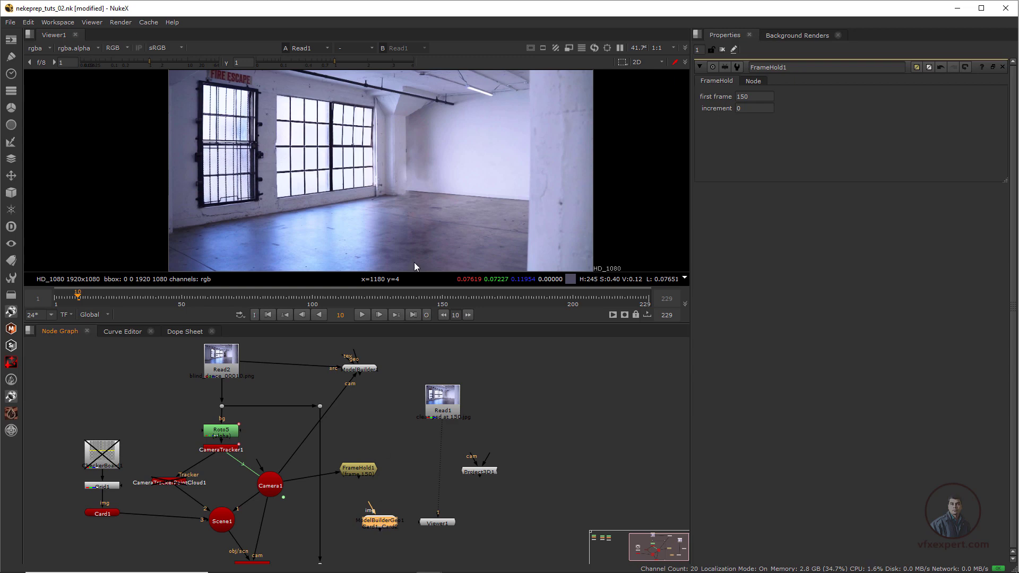
{"action": "left_click_drag", "start_coordinate": [290, 91], "coordinate": [368, 188]}
{"action": "left_click_drag", "start_coordinate": [412, 108], "coordinate": [468, 176]}
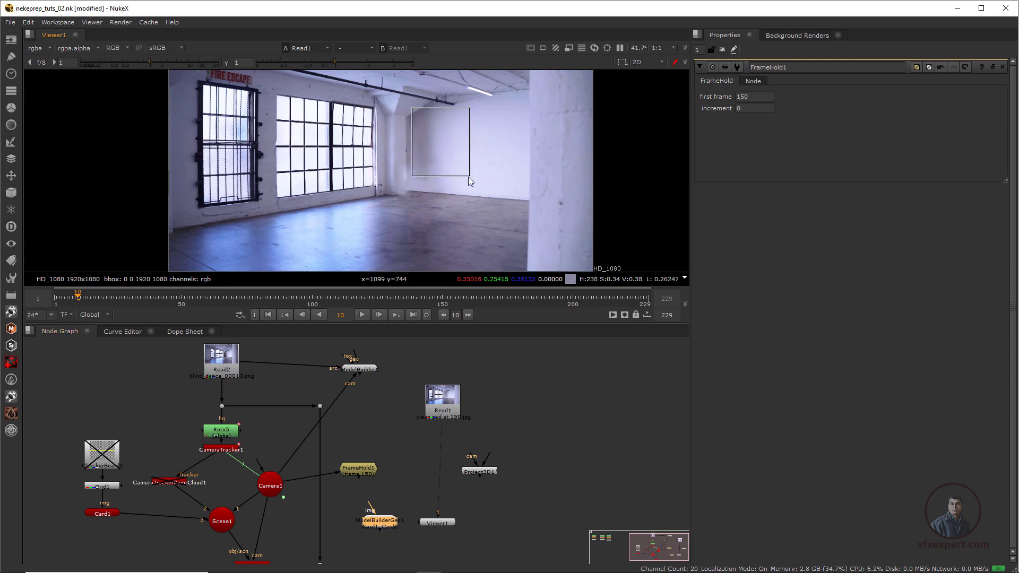
Move Read1 higher above Viewer1 and set the current frame to 150
{"action": "left_click_drag", "start_coordinate": [451, 415], "coordinate": [443, 387]}
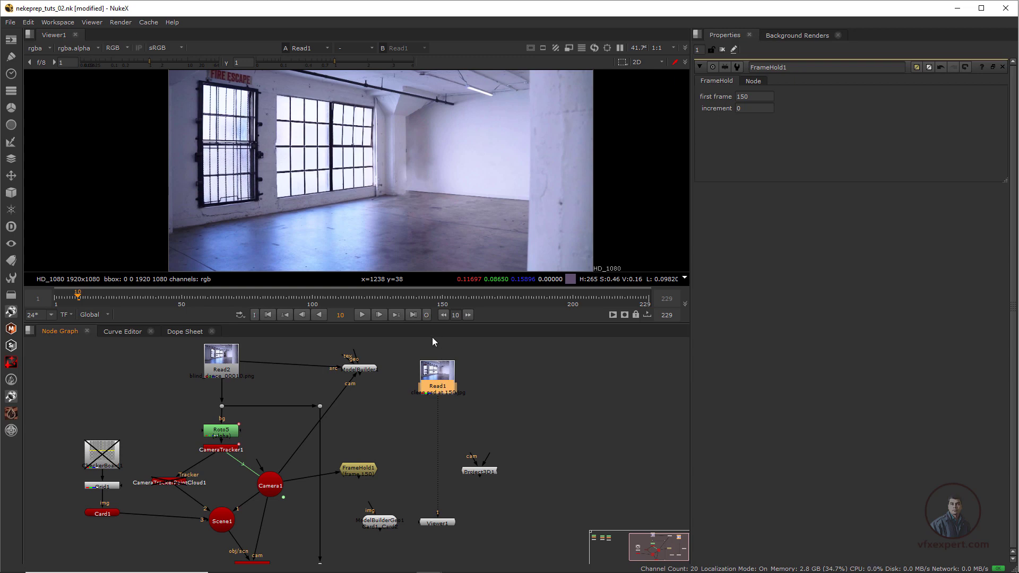
{"action": "left_click", "coordinate": [340, 315]}
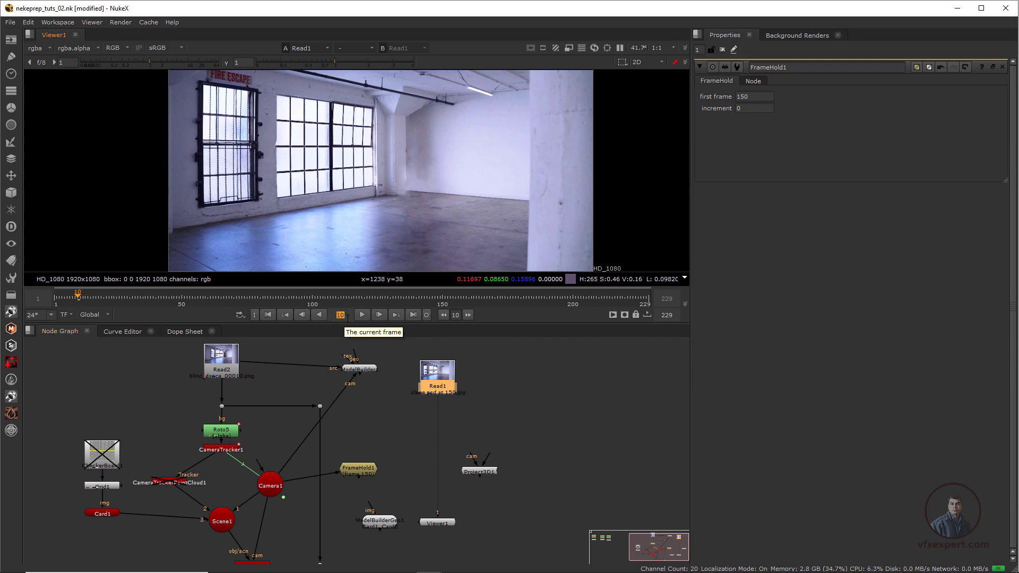
{"action": "type", "text": "150"}
{"action": "key", "text": "Return"}
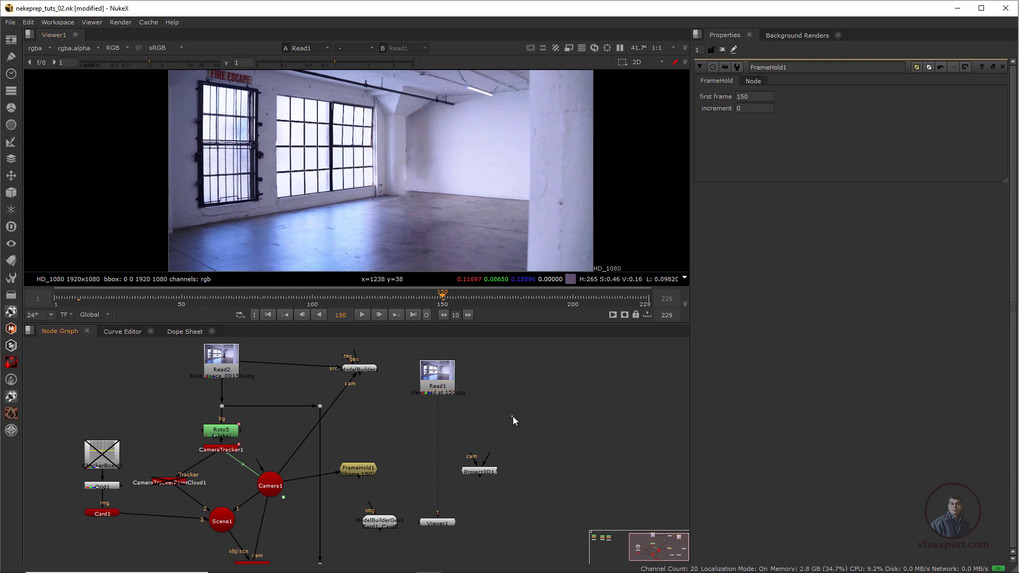
Move the three separate Roto, Blur and Premult node groups across the node graph to sit beside the Read1 clean plate
{"action": "scroll", "coordinate": [409, 424], "scroll_direction": "down", "scroll_amount": 4}
{"action": "middle_click_drag", "start_coordinate": [283, 440], "coordinate": [363, 460]}
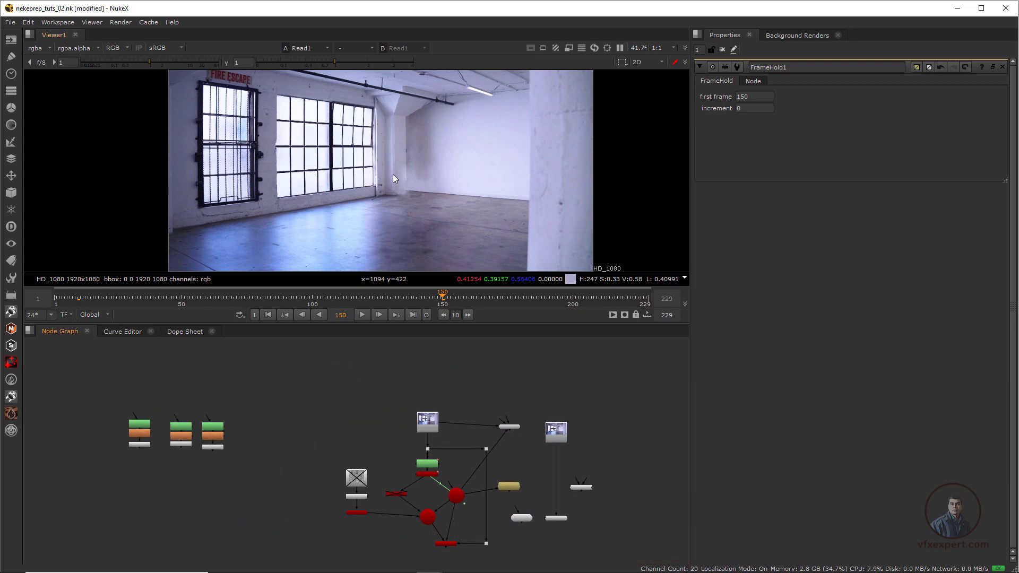
{"action": "left_click_drag", "start_coordinate": [95, 377], "coordinate": [328, 527]}
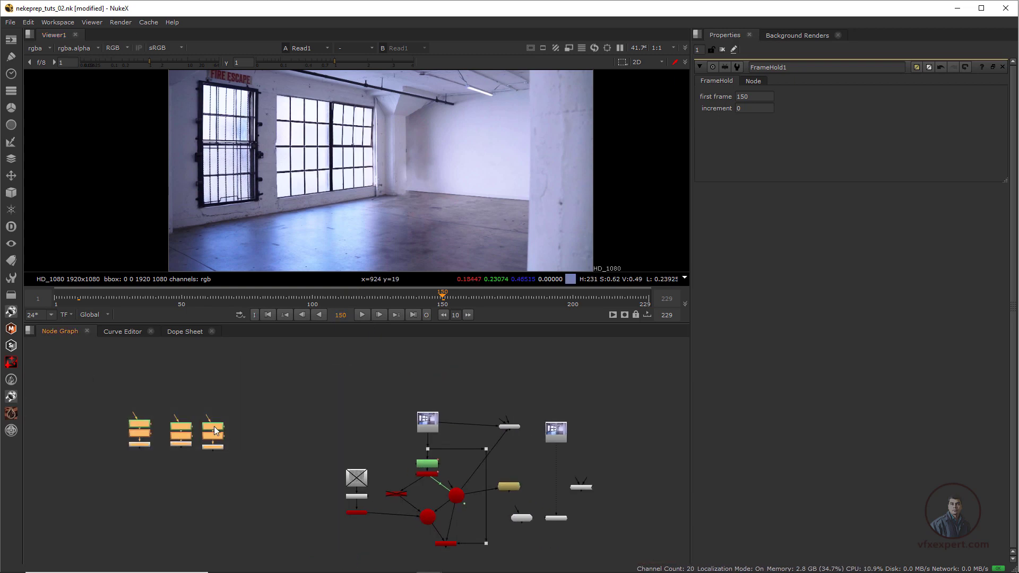
{"action": "left_click_drag", "start_coordinate": [214, 425], "coordinate": [665, 416]}
{"action": "middle_click_drag", "start_coordinate": [551, 450], "coordinate": [322, 441]}
{"action": "scroll", "coordinate": [322, 441], "scroll_direction": "up", "scroll_amount": 5}
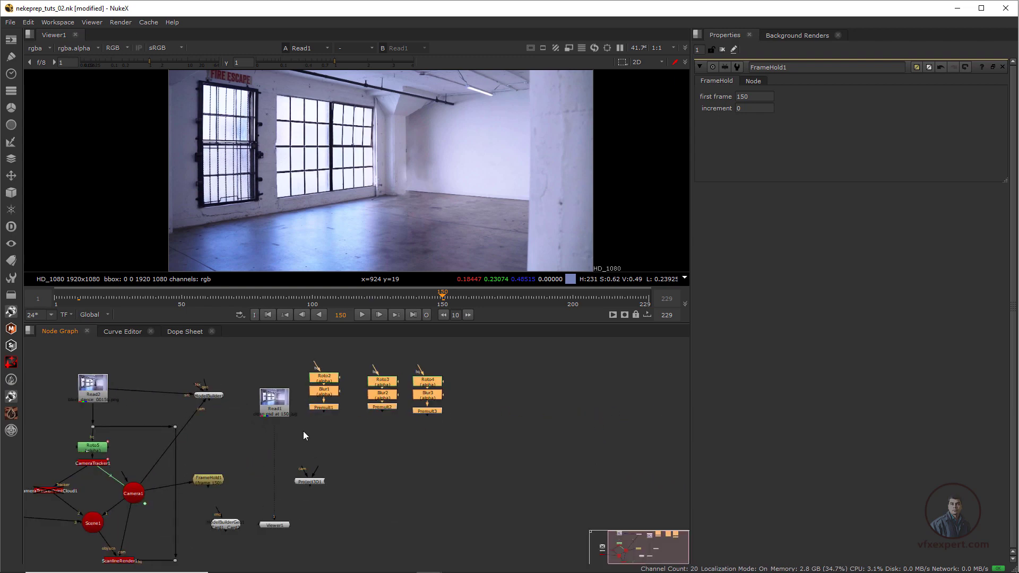
Move Project3D1 down beside Viewer1 and place the Roto2, Blur1 and Premult1 group closer below Read1
{"action": "left_click_drag", "start_coordinate": [448, 408], "coordinate": [468, 442]}
{"action": "middle_click_drag", "start_coordinate": [438, 486], "coordinate": [457, 464]}
{"action": "middle_click_drag", "start_coordinate": [388, 533], "coordinate": [400, 495]}
{"action": "scroll", "coordinate": [399, 496], "scroll_direction": "down", "scroll_amount": 2}
{"action": "left_click", "coordinate": [385, 492]}
{"action": "left_click_drag", "start_coordinate": [384, 492], "coordinate": [343, 549]}
{"action": "left_click_drag", "start_coordinate": [383, 351], "coordinate": [476, 475]}
{"action": "left_click_drag", "start_coordinate": [422, 430], "coordinate": [395, 467]}
{"action": "left_click", "coordinate": [420, 469]}
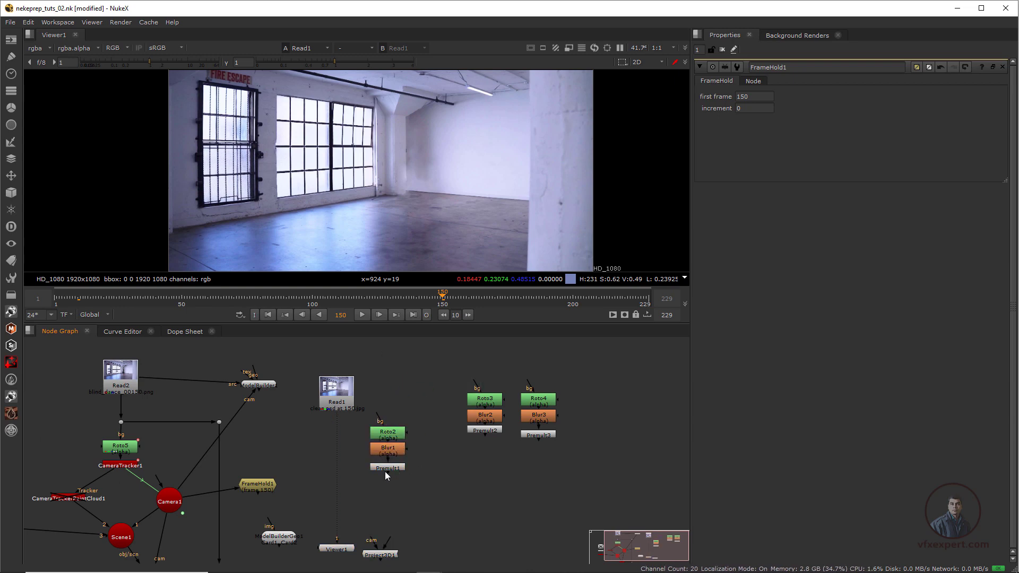
Connect Roto2's bg input to the Read1 clean plate and open Roto2's properties
{"action": "scroll", "coordinate": [383, 419], "scroll_direction": "up", "scroll_amount": 2}
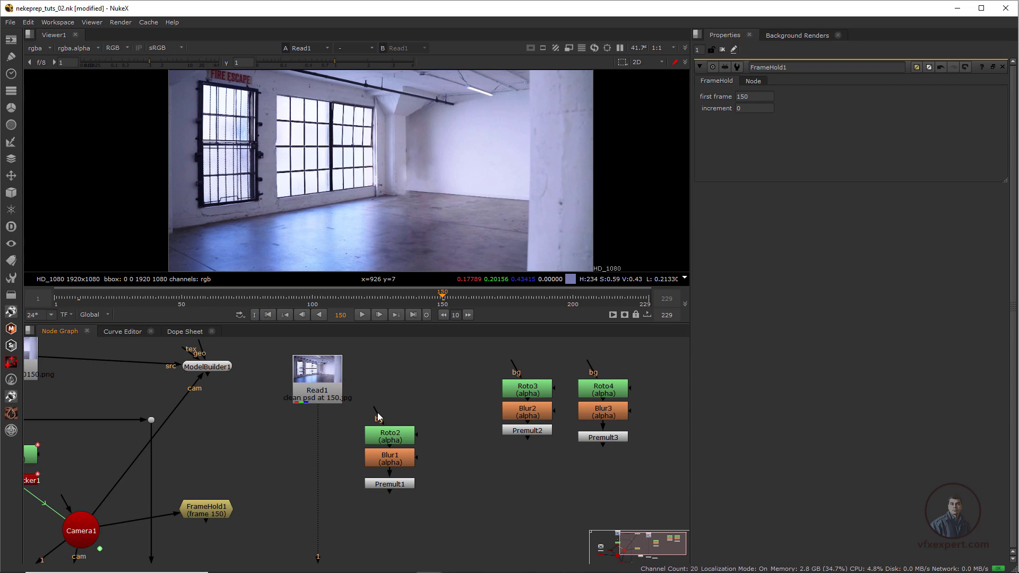
{"action": "left_click_drag", "start_coordinate": [383, 419], "coordinate": [323, 380]}
{"action": "left_click", "coordinate": [398, 440]}
{"action": "double_click", "coordinate": [398, 441]}
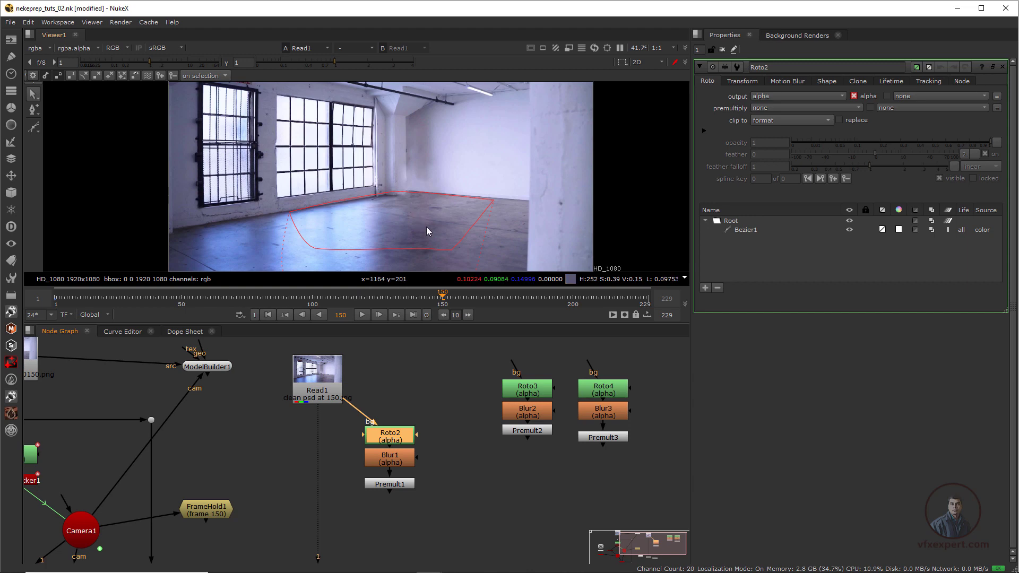
Examine the Roto2 floor shape over the clean plate and over the Read2 footage in the viewer
{"action": "scroll", "coordinate": [412, 203], "scroll_direction": "up", "scroll_amount": 3}
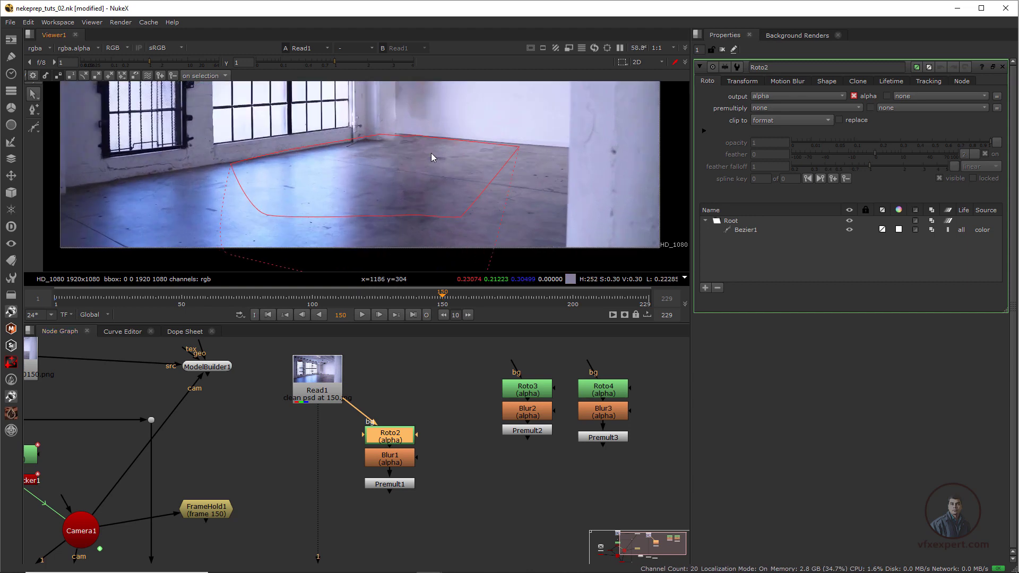
{"action": "middle_click_drag", "start_coordinate": [282, 378], "coordinate": [349, 403]}
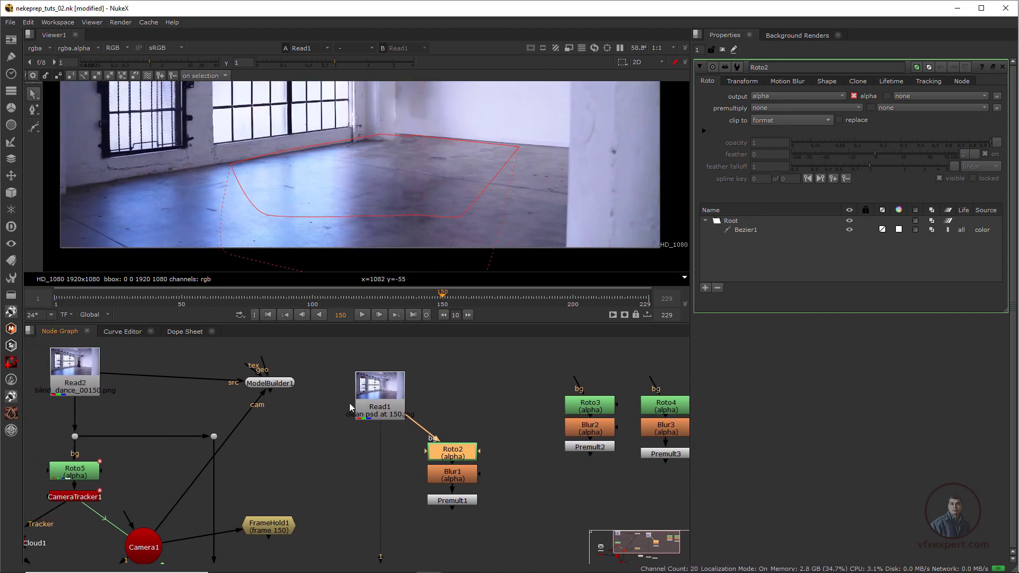
{"action": "scroll", "coordinate": [348, 404], "scroll_direction": "down", "scroll_amount": 2}
{"action": "left_click", "coordinate": [122, 369]}
{"action": "key", "text": "1"}
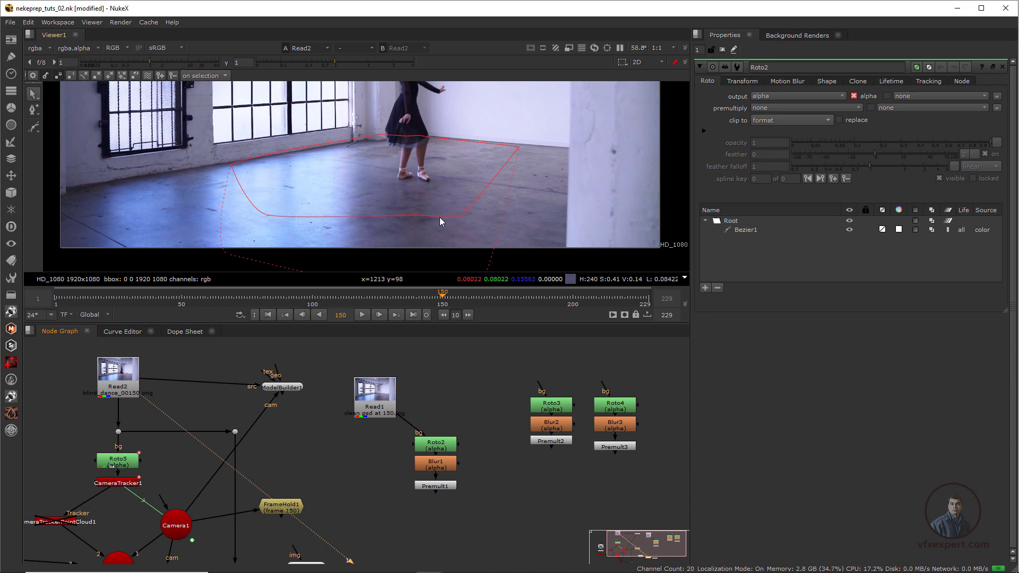
Open Blur1's properties to check its settings and return to Roto2's properties
{"action": "left_click", "coordinate": [434, 465]}
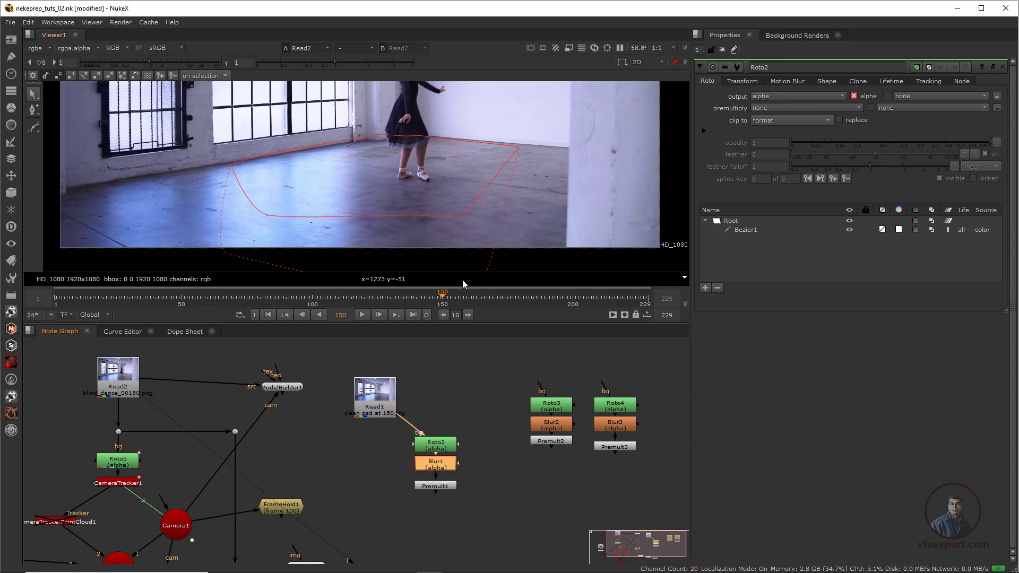
{"action": "double_click", "coordinate": [444, 469]}
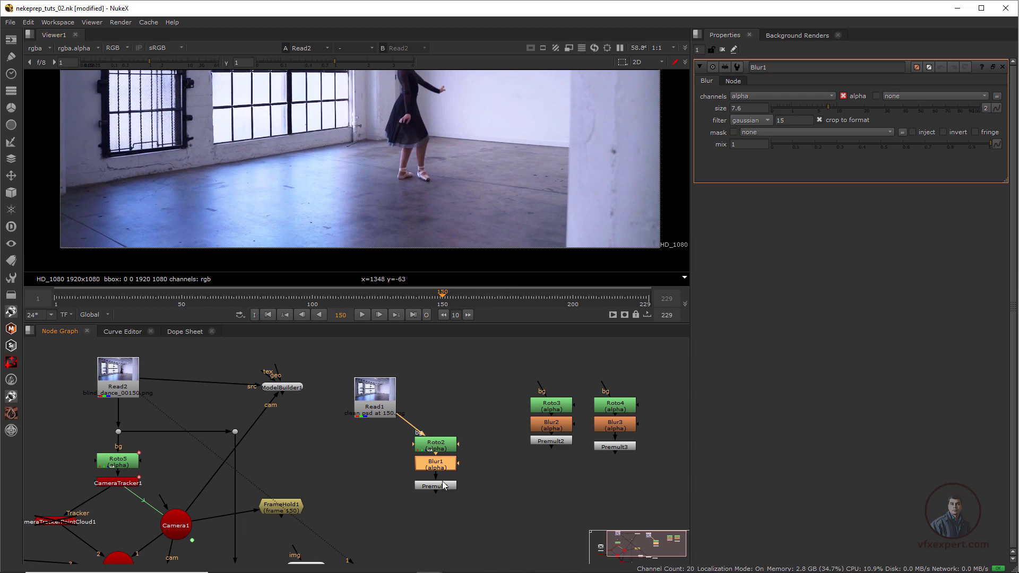
{"action": "double_click", "coordinate": [447, 447]}
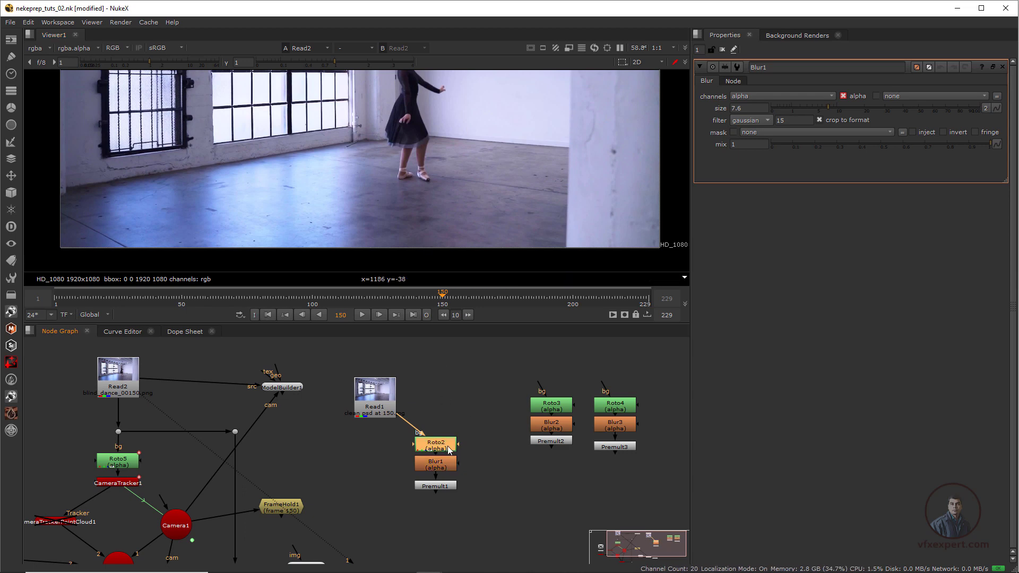
Show Premult1 in the viewer and select the Bezier1 shape to inspect the floor cutout and its feathered edge
{"action": "left_click", "coordinate": [439, 486]}
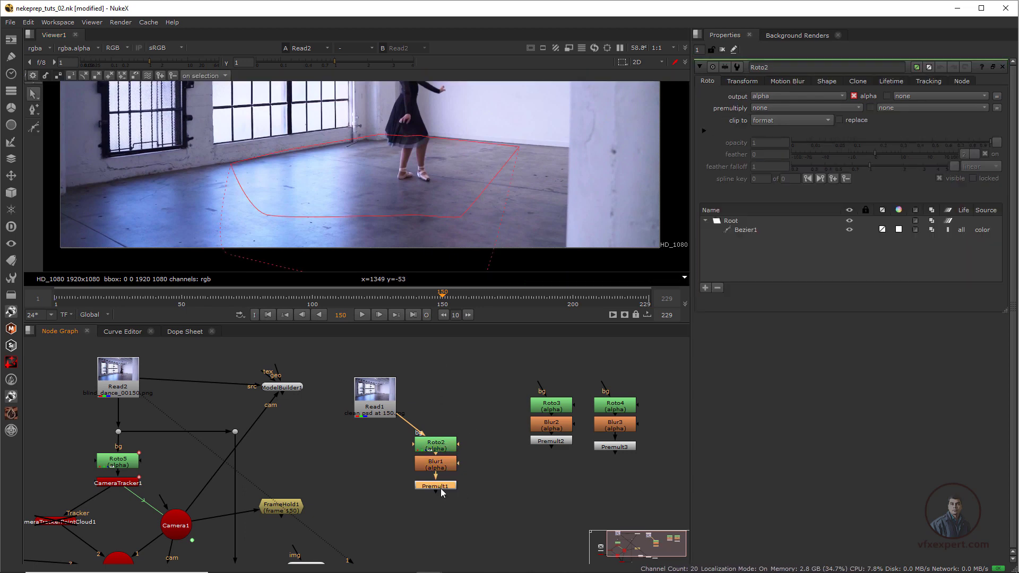
{"action": "key", "text": "1"}
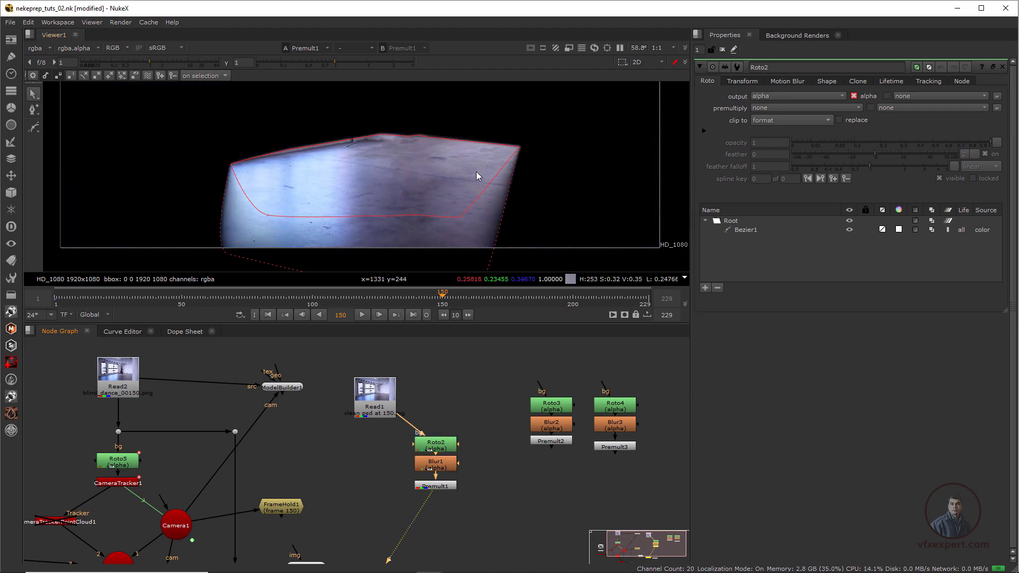
{"action": "middle_click_drag", "start_coordinate": [431, 233], "coordinate": [416, 201]}
{"action": "left_click", "coordinate": [421, 261]}
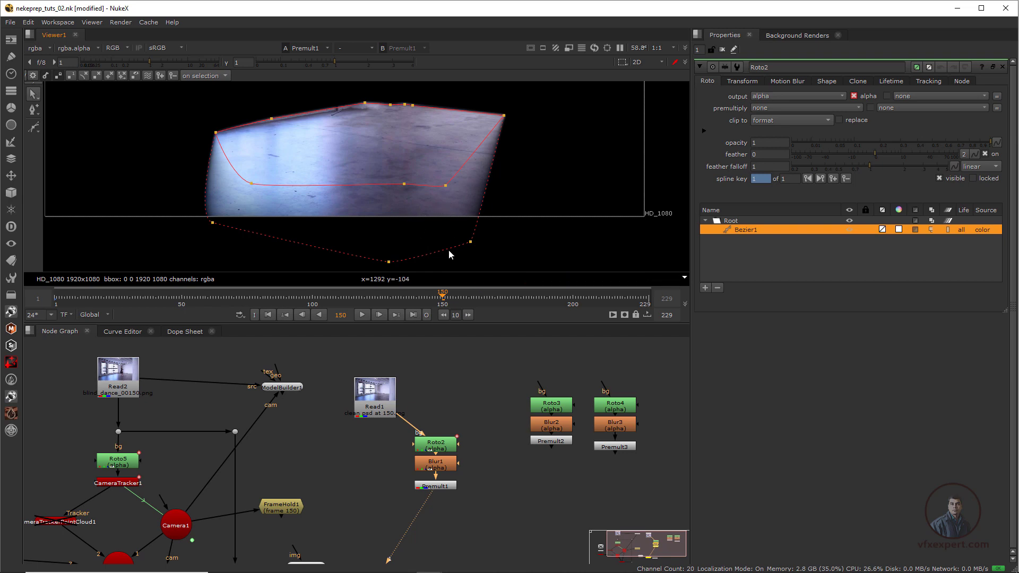
{"action": "scroll", "coordinate": [448, 252], "scroll_direction": "down", "scroll_amount": 2}
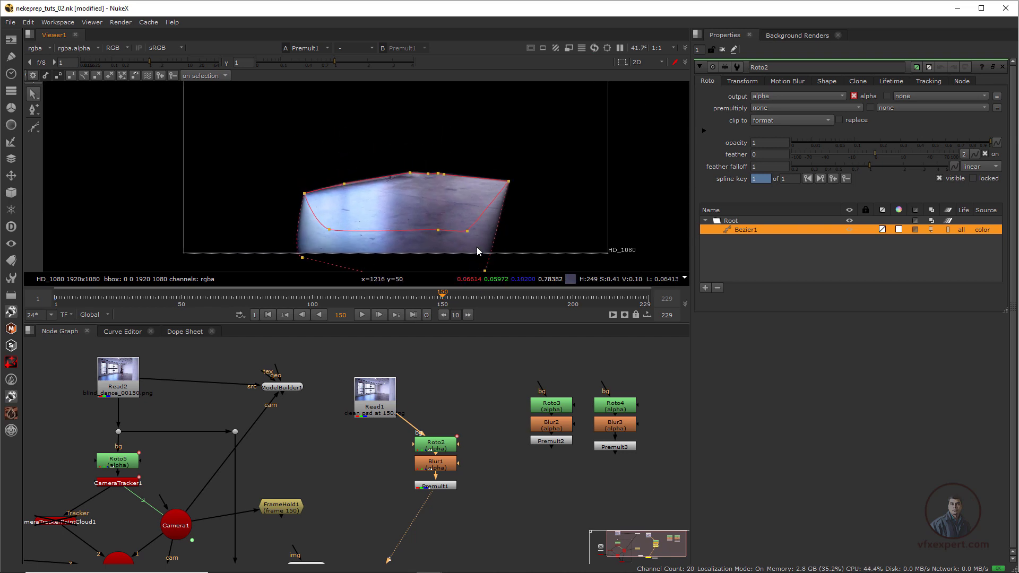
Align the Roto2 group beneath Read1, move the Roto3 group closer and connect its bg input to Read1
{"action": "middle_click_drag", "start_coordinate": [522, 464], "coordinate": [514, 456]}
{"action": "left_click_drag", "start_coordinate": [463, 418], "coordinate": [372, 486]}
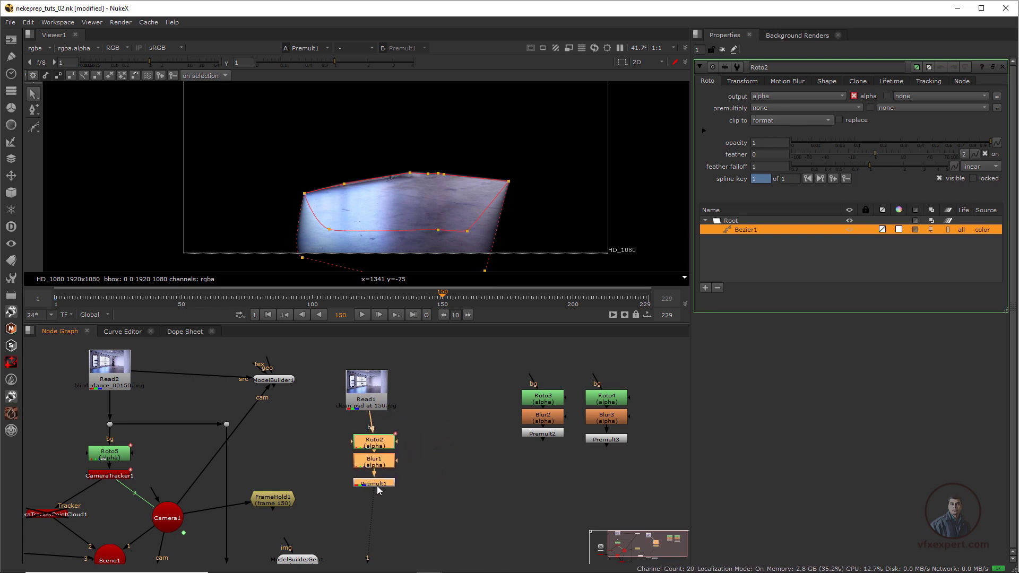
{"action": "left_click_drag", "start_coordinate": [496, 351], "coordinate": [578, 470]}
{"action": "left_click_drag", "start_coordinate": [554, 437], "coordinate": [496, 459]}
{"action": "left_click", "coordinate": [522, 377]}
{"action": "left_click_drag", "start_coordinate": [475, 403], "coordinate": [392, 358]}
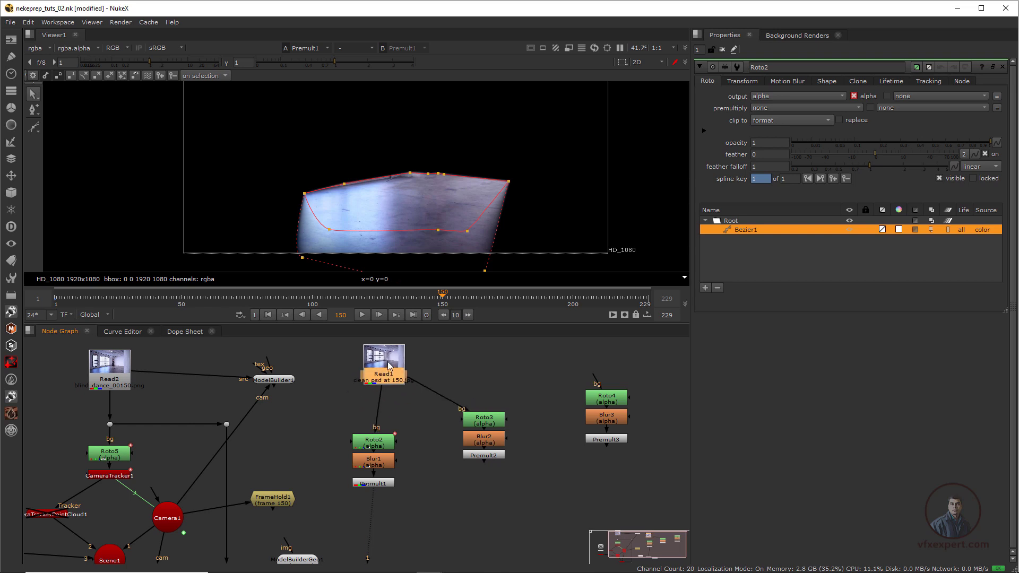
Show the Premult2 window wall cutout in the viewer and deselect the Bezier1 shape
{"action": "left_click", "coordinate": [492, 457]}
{"action": "key", "text": "1"}
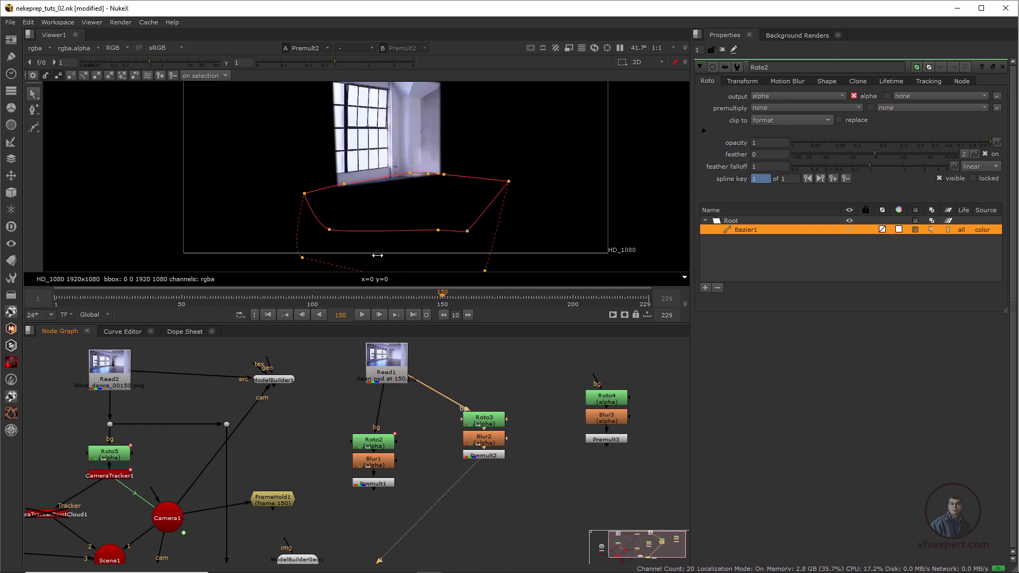
{"action": "left_click", "coordinate": [424, 134]}
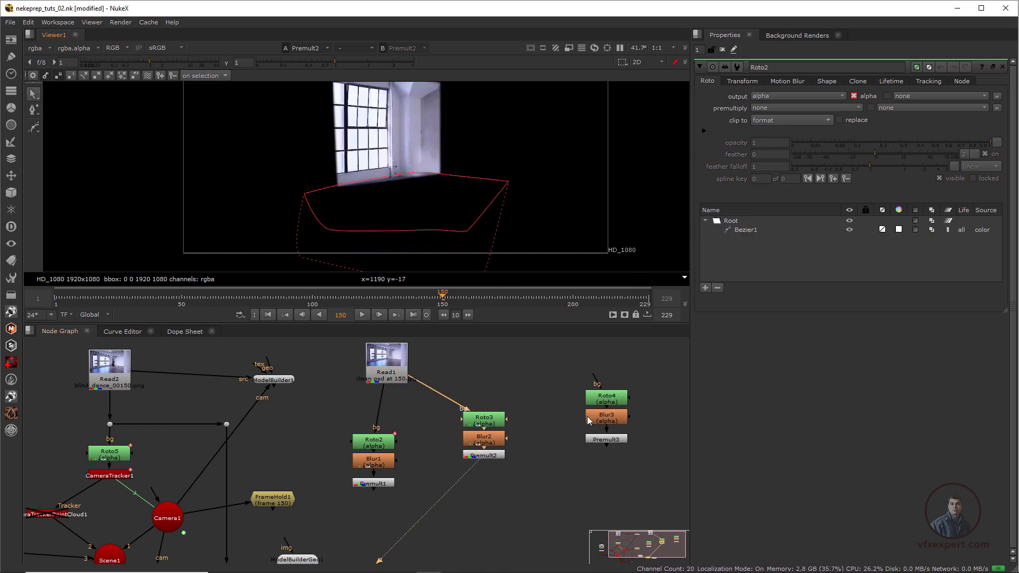
Connect Roto4's bg input to Read1 and line up the three roto groups in a row beneath Read1
{"action": "left_click_drag", "start_coordinate": [570, 365], "coordinate": [659, 492]}
{"action": "left_click_drag", "start_coordinate": [608, 440], "coordinate": [555, 440]}
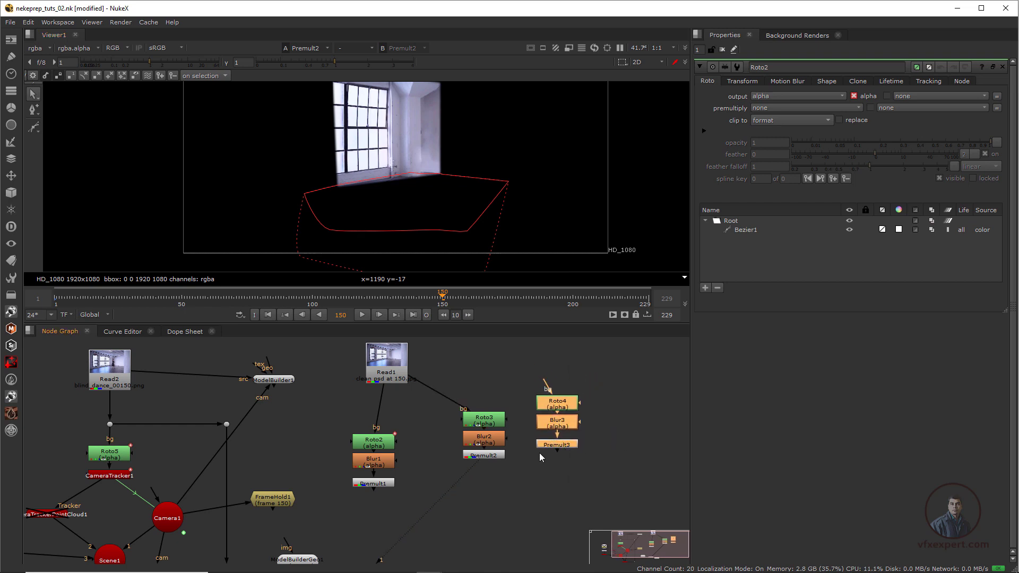
{"action": "middle_click_drag", "start_coordinate": [487, 340], "coordinate": [474, 358]}
{"action": "left_click", "coordinate": [491, 414]}
{"action": "left_click_drag", "start_coordinate": [493, 415], "coordinate": [458, 473]}
{"action": "left_click_drag", "start_coordinate": [471, 474], "coordinate": [437, 500]}
{"action": "left_click_drag", "start_coordinate": [544, 465], "coordinate": [505, 502], "text": "ctrl"}
{"action": "left_click_drag", "start_coordinate": [491, 434], "coordinate": [372, 388]}
{"action": "left_click_drag", "start_coordinate": [387, 396], "coordinate": [451, 387]}
{"action": "left_click", "coordinate": [579, 432]}
Show the Premult3 back wall cutout and the Premult1 floor cutout in the viewer one after the other
{"action": "left_click", "coordinate": [516, 502]}
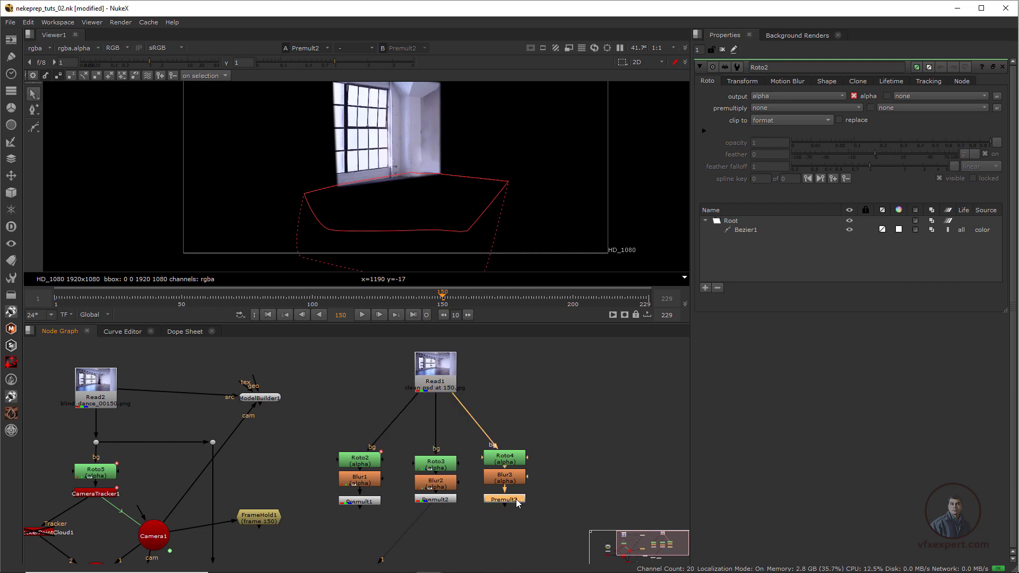
{"action": "key", "text": "1"}
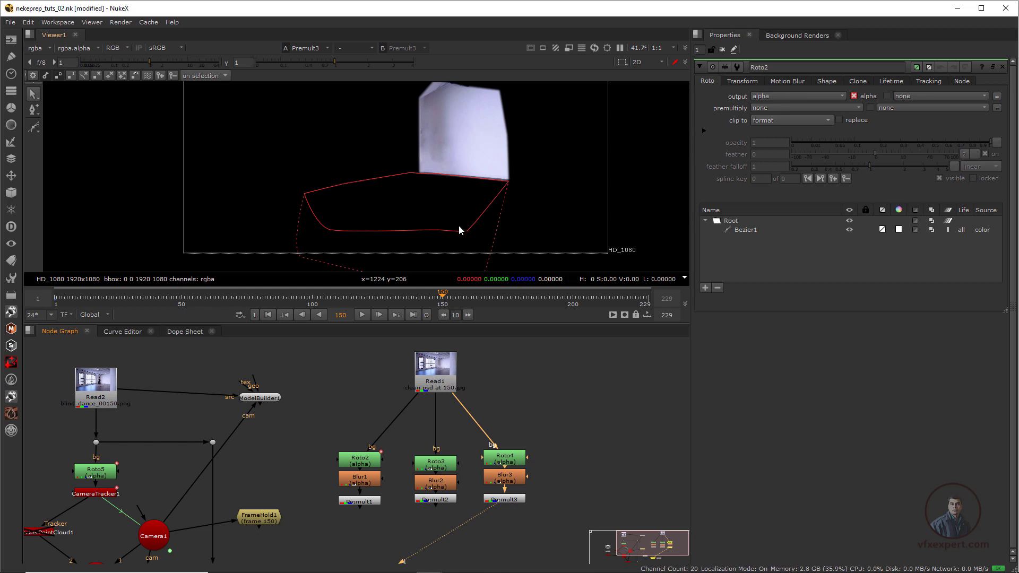
{"action": "scroll", "coordinate": [499, 408], "scroll_direction": "down", "scroll_amount": 2}
{"action": "middle_click_drag", "start_coordinate": [556, 492], "coordinate": [537, 454]}
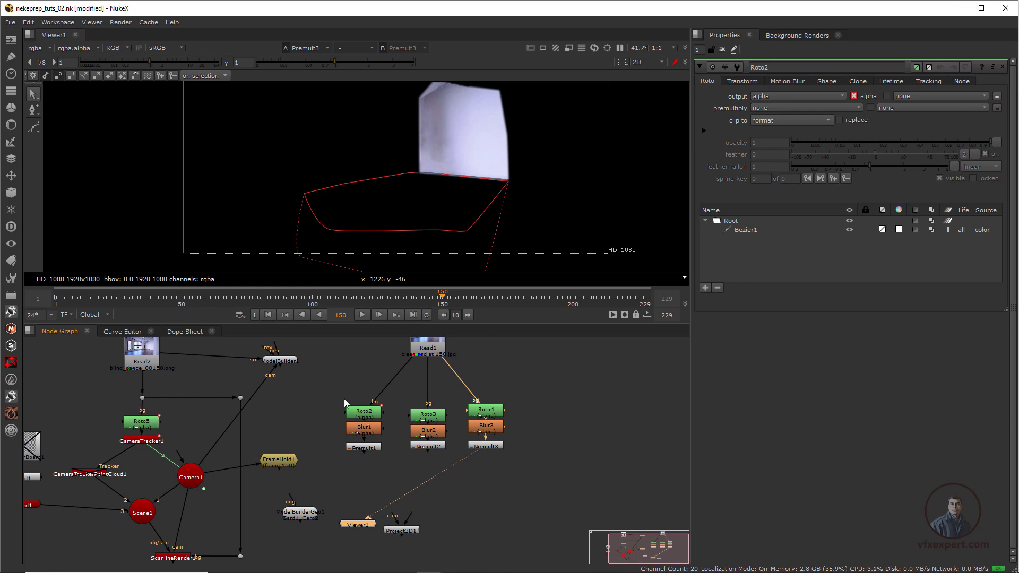
{"action": "left_click_drag", "start_coordinate": [335, 389], "coordinate": [511, 466]}
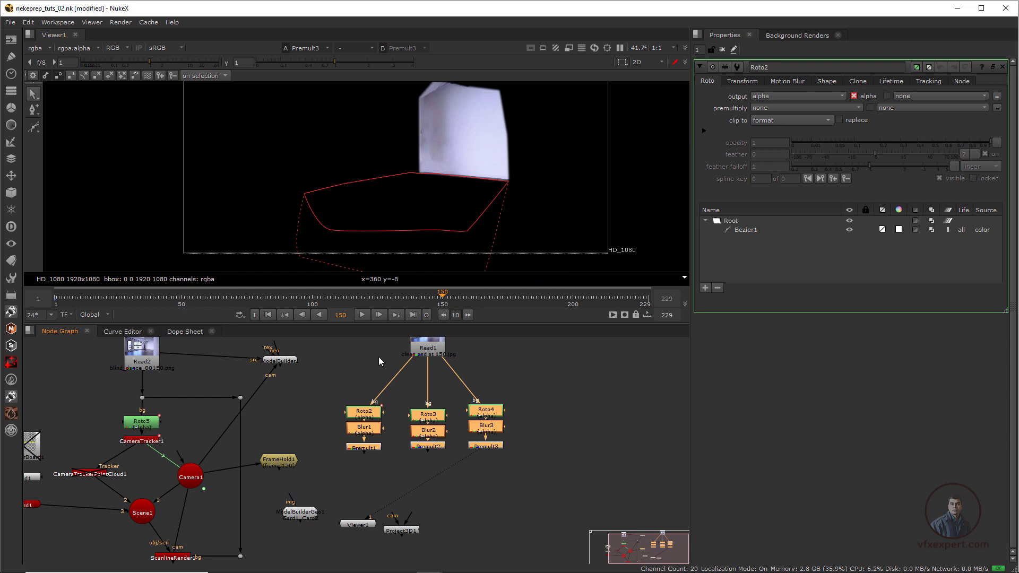
{"action": "left_click", "coordinate": [366, 448]}
{"action": "key", "text": "1"}
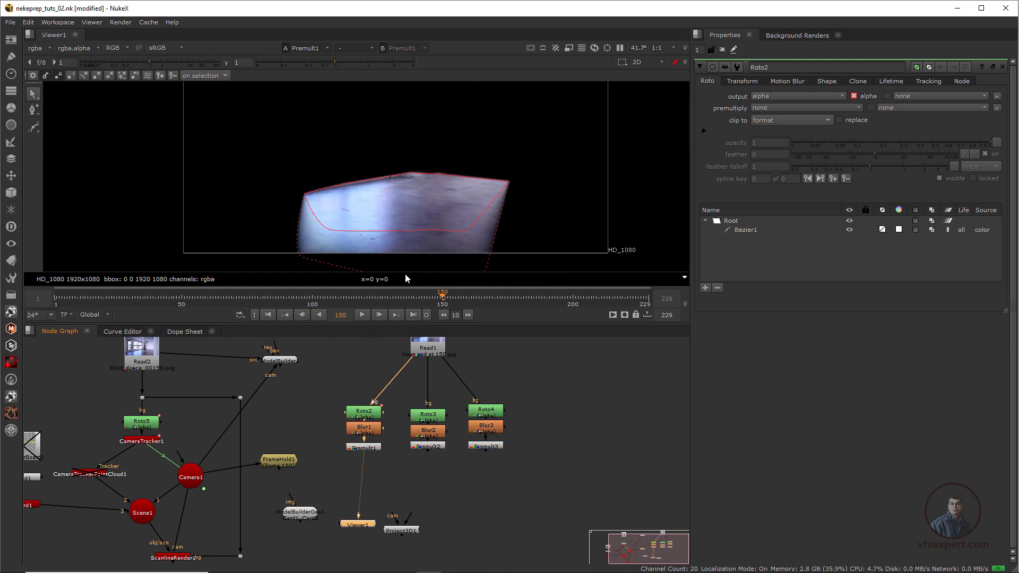
Locate ScanlineRender1 in the node graph and show its render in the viewer
{"action": "scroll", "coordinate": [375, 443], "scroll_direction": "down", "scroll_amount": 1}
{"action": "middle_click_drag", "start_coordinate": [368, 457], "coordinate": [444, 449]}
{"action": "scroll", "coordinate": [402, 466], "scroll_direction": "up", "scroll_amount": 1}
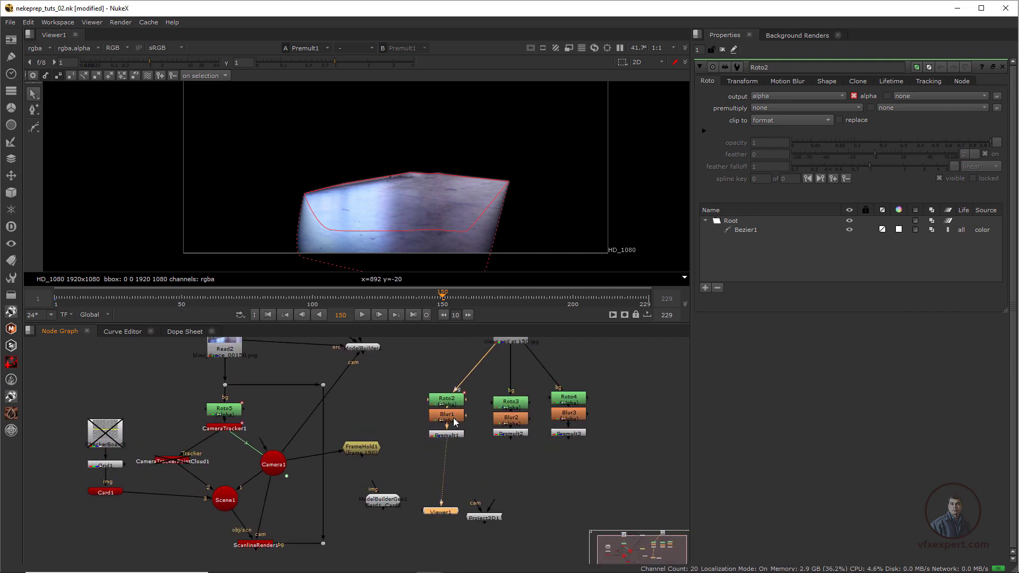
{"action": "middle_click_drag", "start_coordinate": [322, 447], "coordinate": [393, 425]}
{"action": "scroll", "coordinate": [371, 490], "scroll_direction": "up", "scroll_amount": 1}
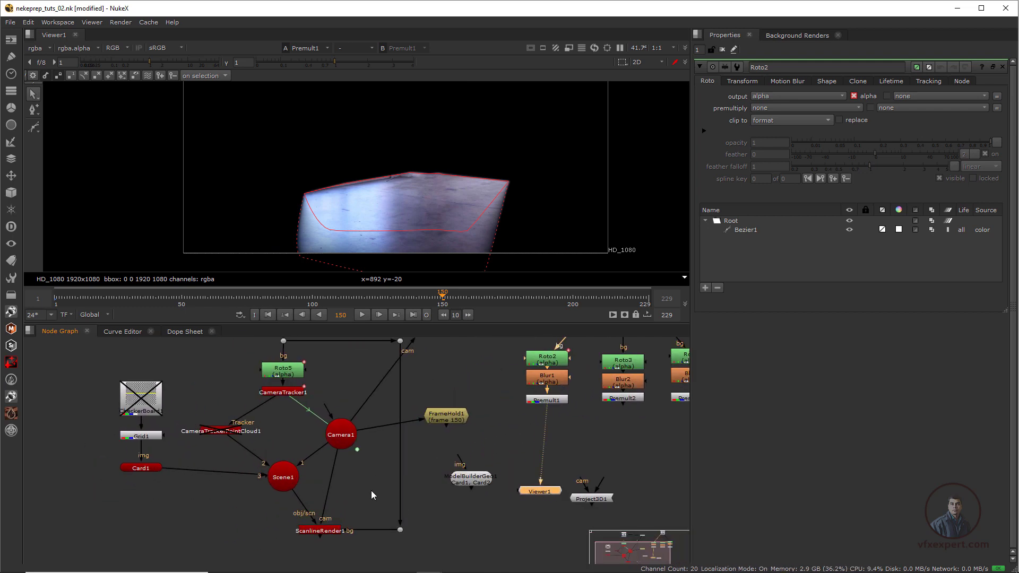
{"action": "middle_click_drag", "start_coordinate": [371, 490], "coordinate": [359, 460]}
{"action": "left_click", "coordinate": [323, 499]}
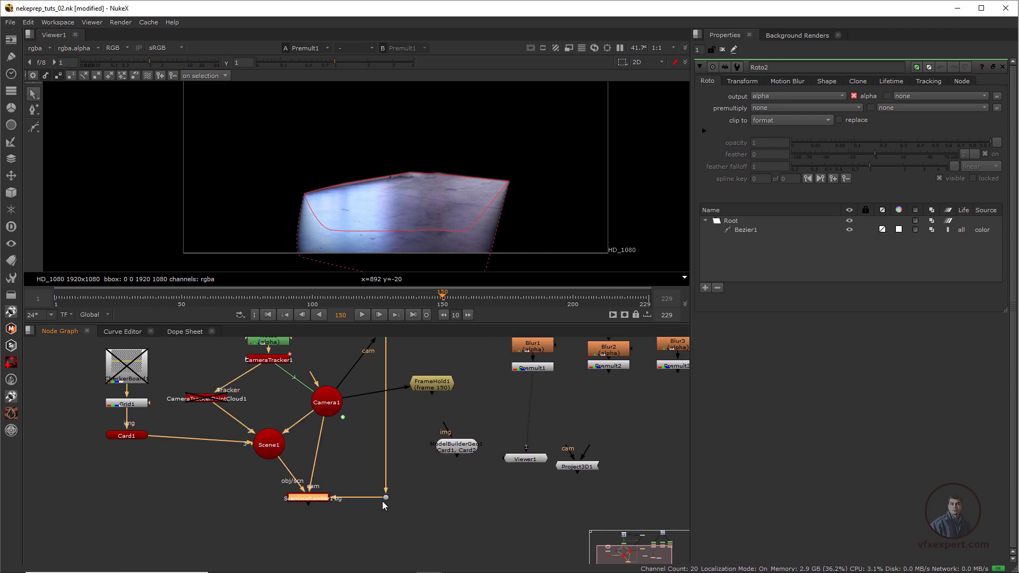
{"action": "scroll", "coordinate": [382, 501], "scroll_direction": "down", "scroll_amount": 3}
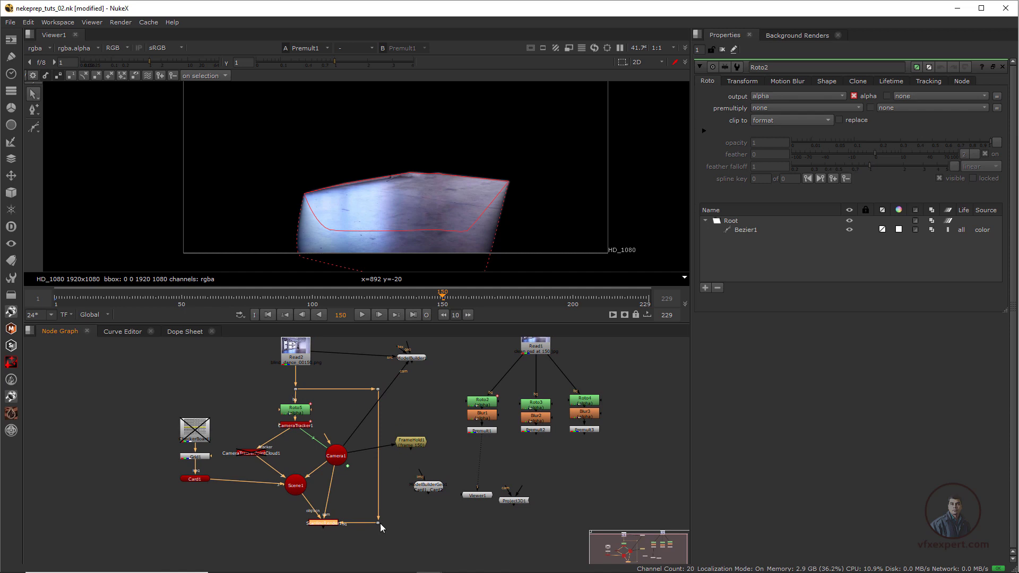
{"action": "scroll", "coordinate": [370, 528], "scroll_direction": "up", "scroll_amount": 3}
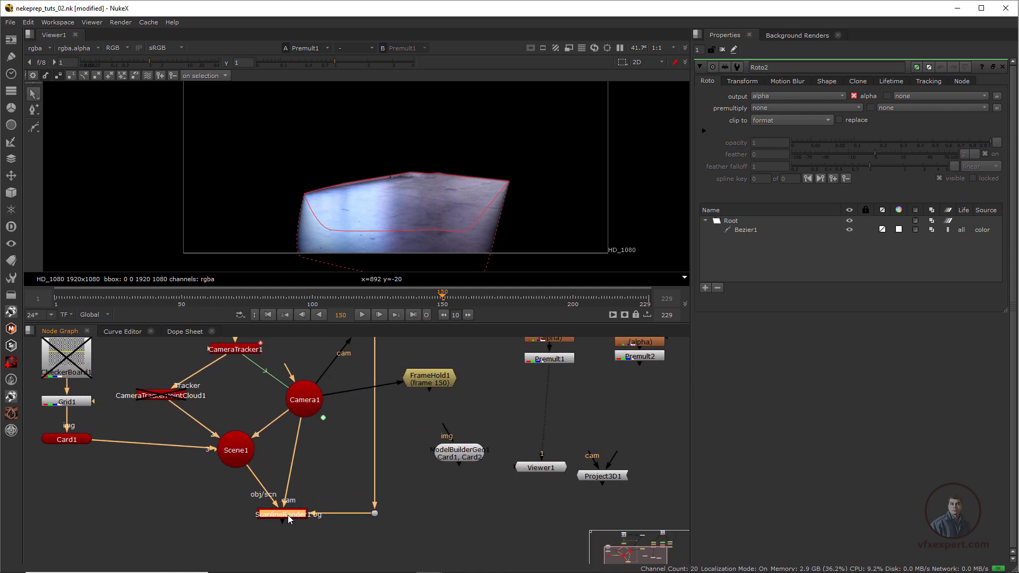
{"action": "key", "text": "1"}
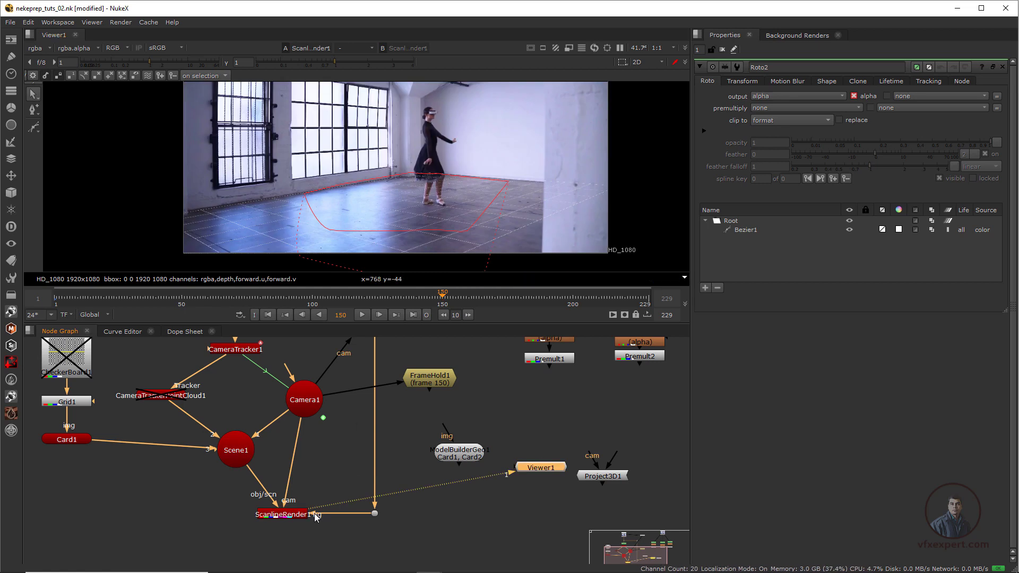
Replace the footage in ScanlineRender1's bg input with a new Constant node set to the HD_1080 1920x1080 format
{"action": "left_click_drag", "start_coordinate": [315, 515], "coordinate": [364, 534]}
{"action": "left_click", "coordinate": [11, 39]}
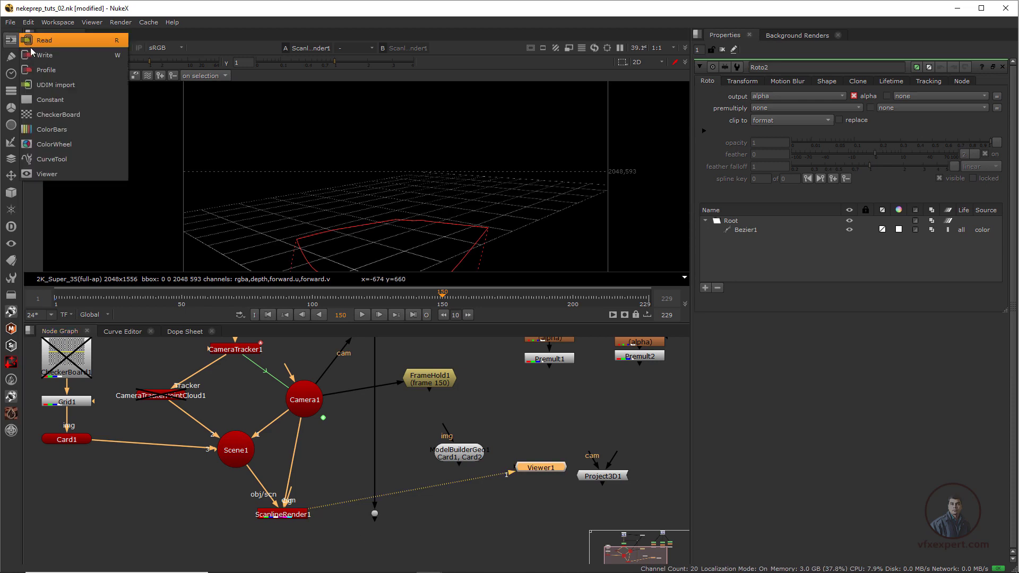
{"action": "left_click", "coordinate": [46, 99]}
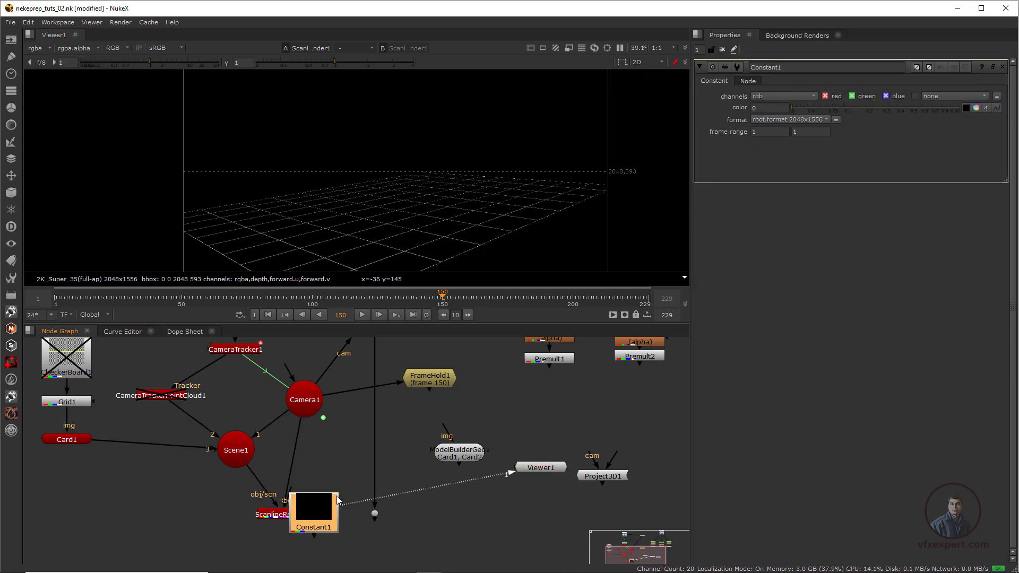
{"action": "key", "text": "1"}
{"action": "left_click_drag", "start_coordinate": [316, 508], "coordinate": [343, 503]}
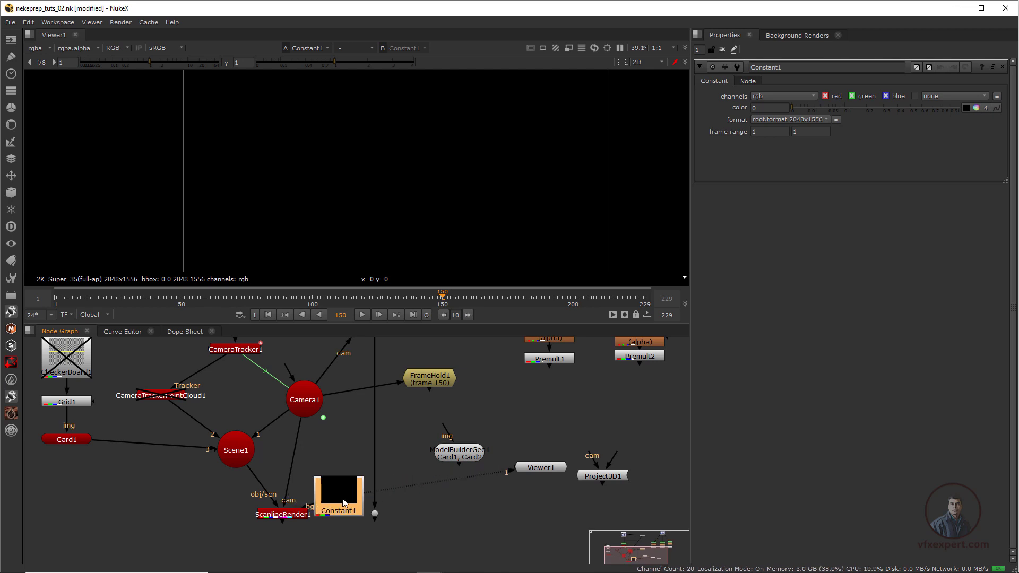
{"action": "left_click", "coordinate": [775, 120]}
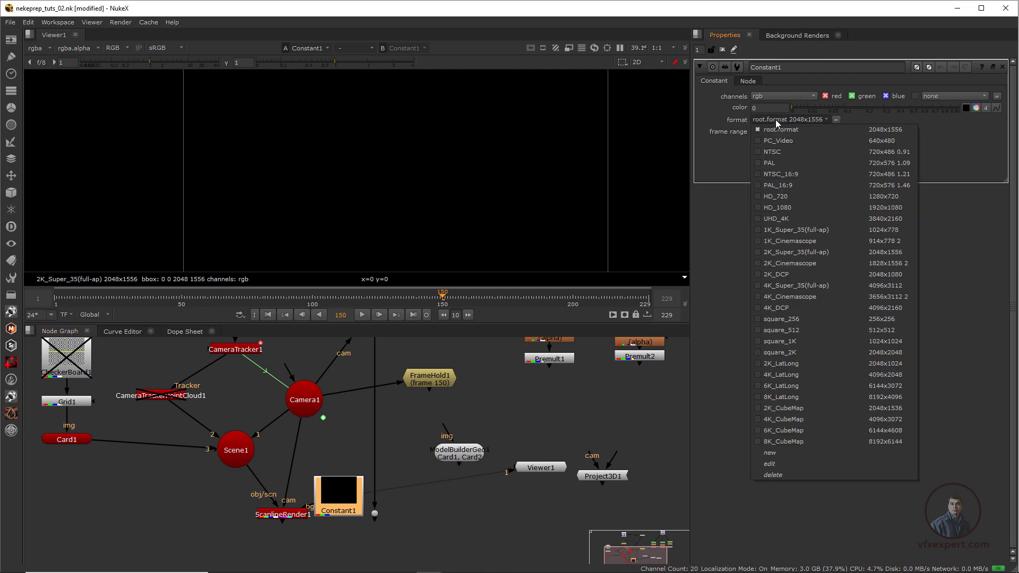
{"action": "left_click", "coordinate": [898, 207]}
Move Viewer1 below Constant1 and space Constant1 and ScanlineRender1 apart in the node graph
{"action": "left_click_drag", "start_coordinate": [536, 470], "coordinate": [335, 551]}
{"action": "middle_click_drag", "start_coordinate": [372, 526], "coordinate": [381, 485]}
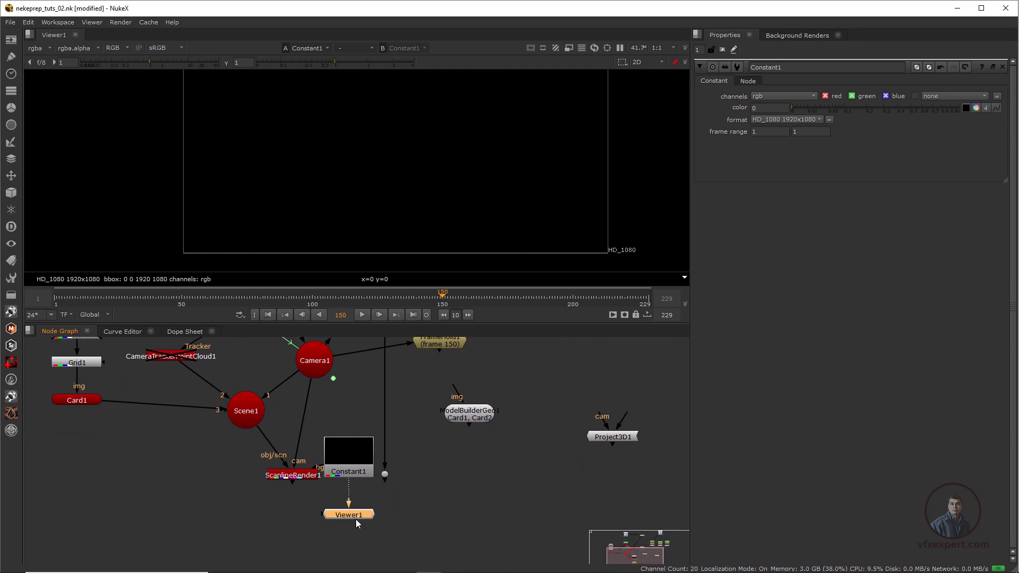
{"action": "left_click_drag", "start_coordinate": [355, 518], "coordinate": [357, 541]}
{"action": "left_click_drag", "start_coordinate": [353, 456], "coordinate": [358, 473]}
{"action": "left_click_drag", "start_coordinate": [289, 476], "coordinate": [260, 473]}
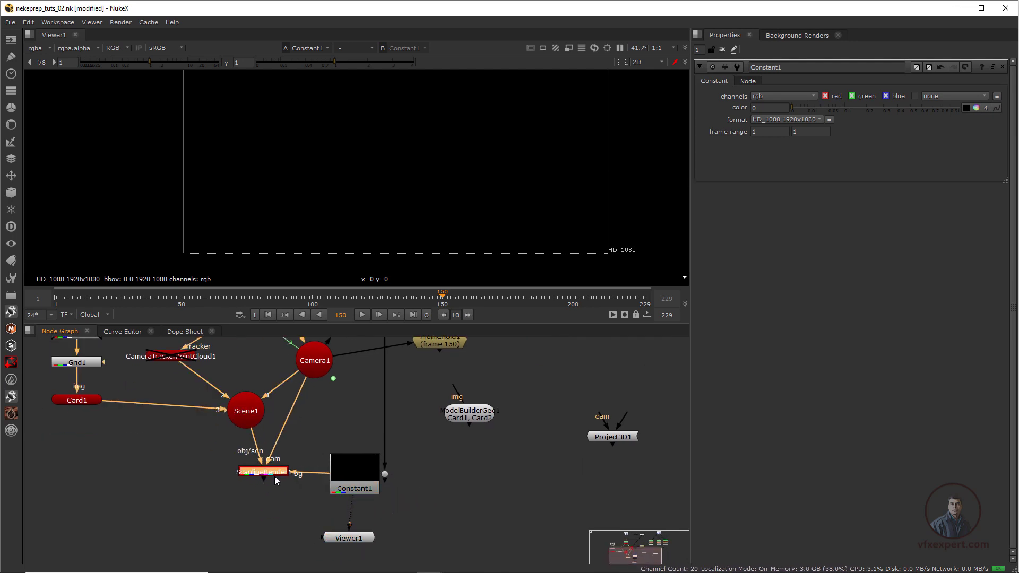
Add a Merge node below the footage pipe and connect its B input to the footage dot
{"action": "left_click_drag", "start_coordinate": [355, 488], "coordinate": [337, 485]}
{"action": "left_click", "coordinate": [405, 517]}
{"action": "key", "text": "m"}
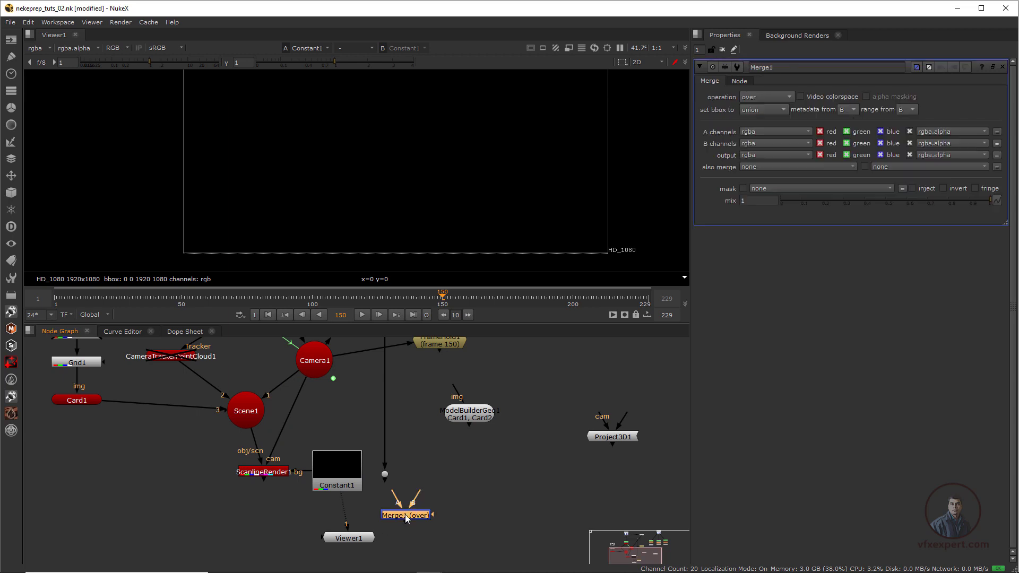
{"action": "left_click_drag", "start_coordinate": [403, 507], "coordinate": [384, 474]}
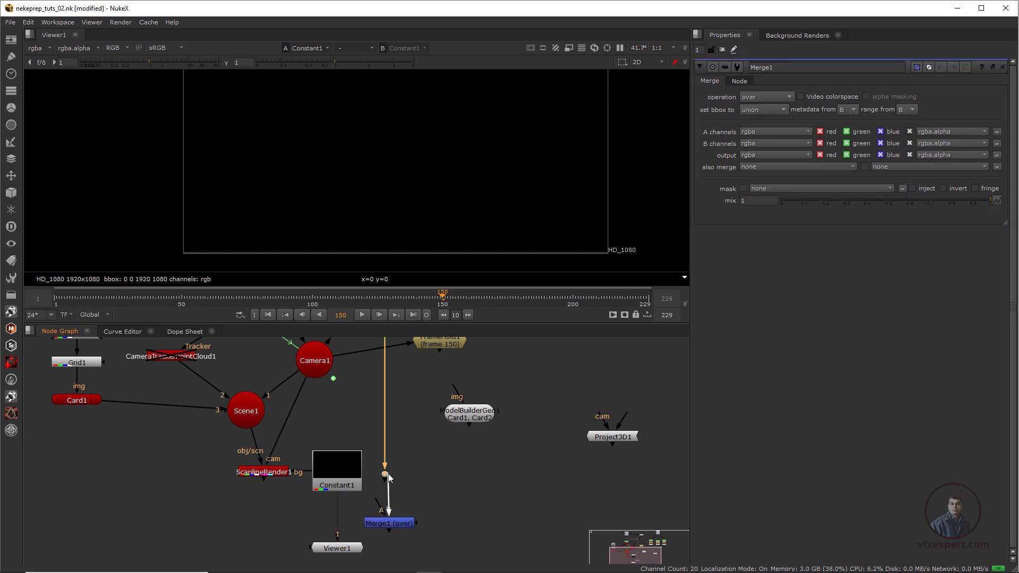
{"action": "left_click_drag", "start_coordinate": [401, 529], "coordinate": [394, 526]}
Connect Merge1's A input to ScanlineRender1, moving Constant1 out of the way, and show Merge1 in the viewer
{"action": "left_click", "coordinate": [268, 473]}
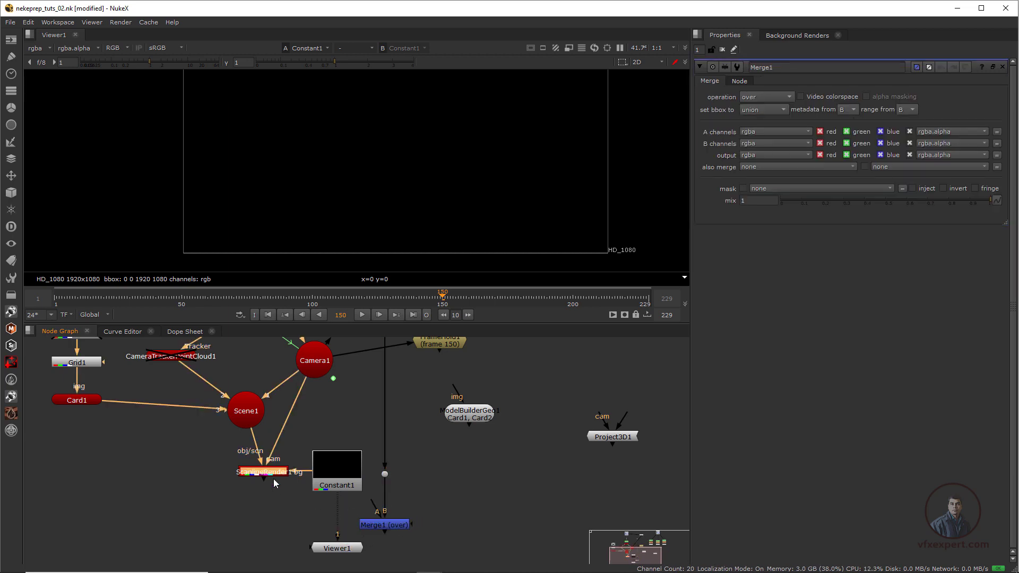
{"action": "left_click_drag", "start_coordinate": [338, 470], "coordinate": [334, 434]}
{"action": "left_click_drag", "start_coordinate": [373, 508], "coordinate": [271, 472]}
{"action": "left_click", "coordinate": [389, 527]}
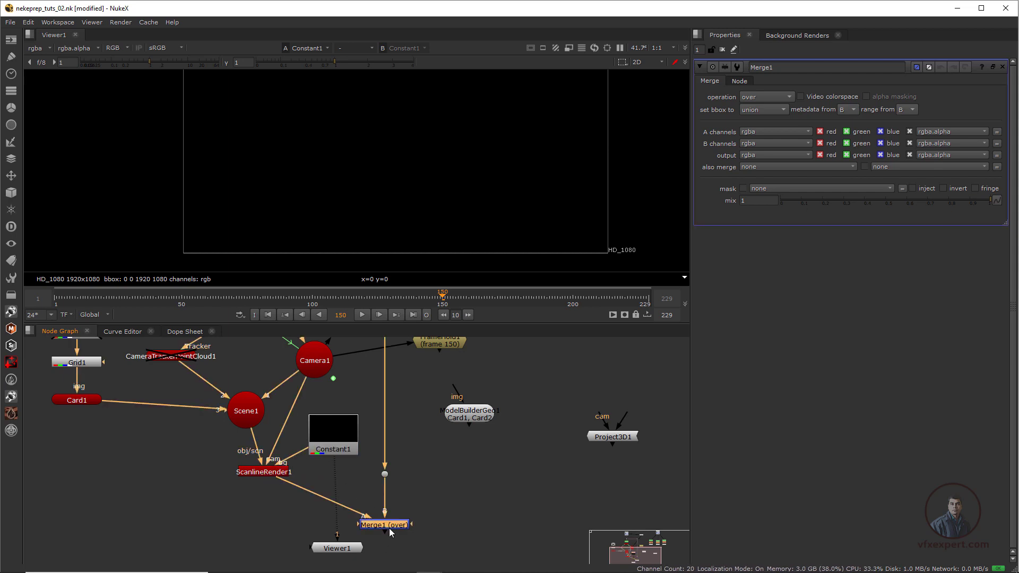
{"action": "key", "text": "1"}
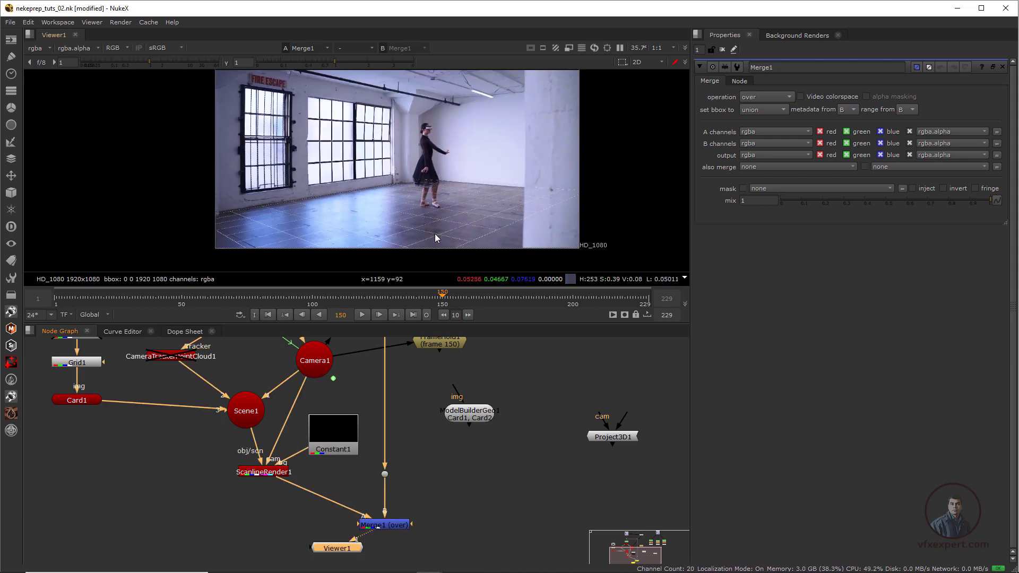
{"action": "scroll", "coordinate": [434, 238], "scroll_direction": "up", "scroll_amount": 2}
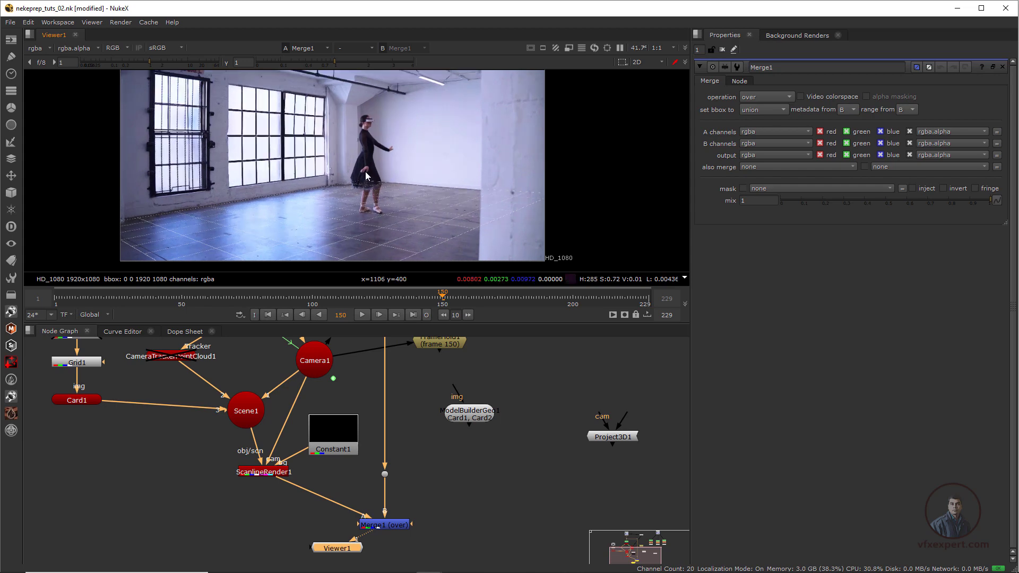
Add a dot to the pipe between ScanlineRender1 and Merge1, place it below ScanlineRender1, and move Viewer1 under Merge1
{"action": "middle_click_drag", "start_coordinate": [386, 422], "coordinate": [381, 407]}
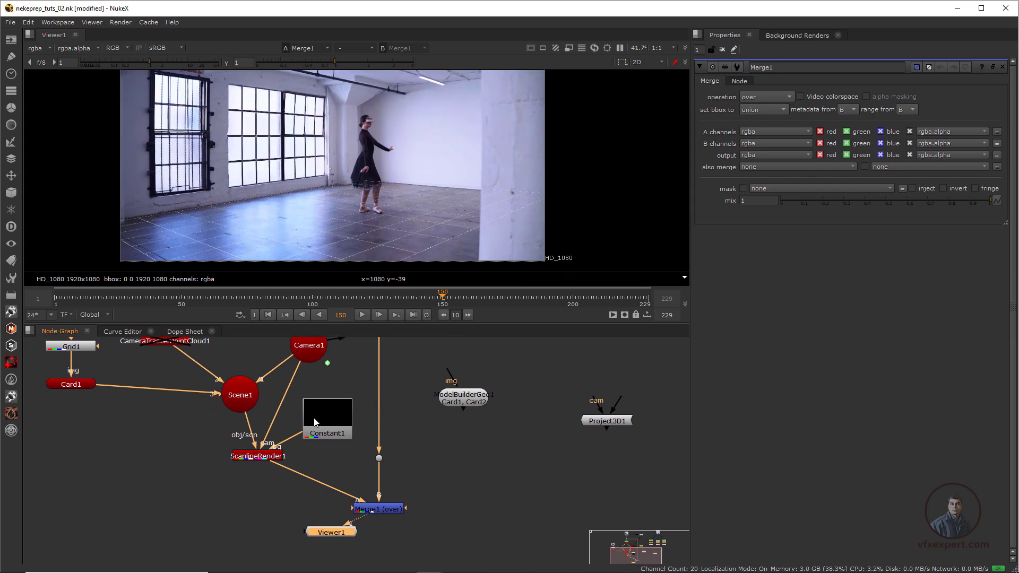
{"action": "left_click", "coordinate": [316, 484], "text": "ctrl"}
{"action": "left_click_drag", "start_coordinate": [314, 483], "coordinate": [257, 511]}
{"action": "left_click_drag", "start_coordinate": [340, 537], "coordinate": [386, 546]}
{"action": "scroll", "coordinate": [421, 504], "scroll_direction": "down", "scroll_amount": 2}
{"action": "middle_click_drag", "start_coordinate": [422, 497], "coordinate": [385, 522]}
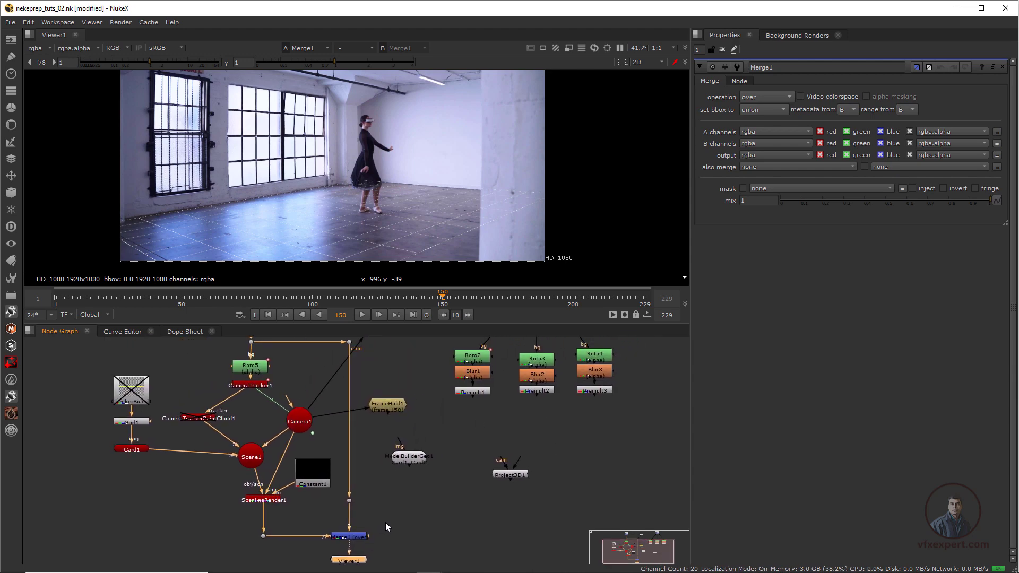
Move Project3D1 between FrameHold1 and the floor patch branch, and place ModelBuilderGeo1 below it
{"action": "middle_click_drag", "start_coordinate": [477, 357], "coordinate": [462, 395]}
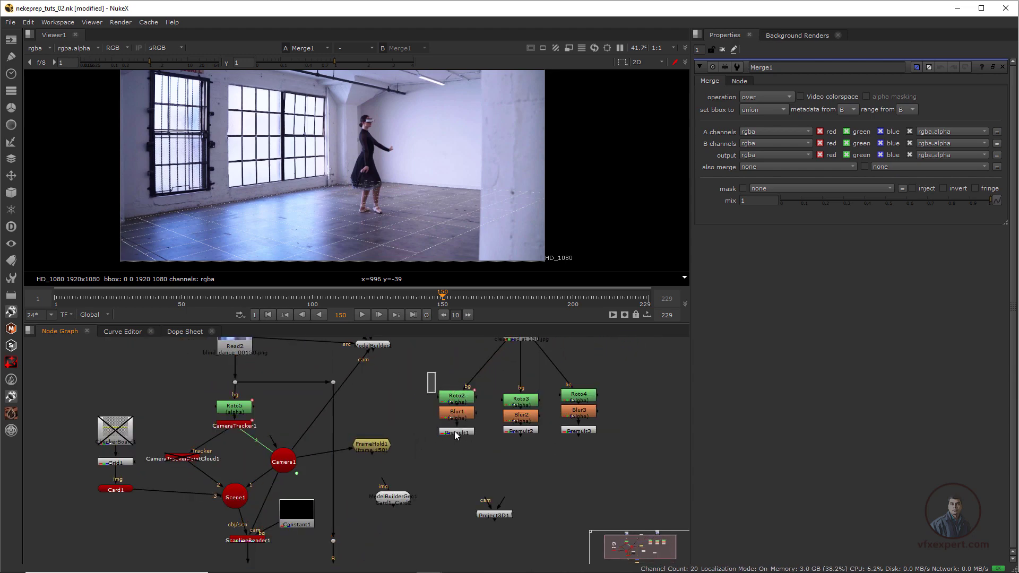
{"action": "left_click_drag", "start_coordinate": [427, 372], "coordinate": [488, 460]}
{"action": "middle_click_drag", "start_coordinate": [450, 492], "coordinate": [448, 475]}
{"action": "scroll", "coordinate": [437, 472], "scroll_direction": "up", "scroll_amount": 1}
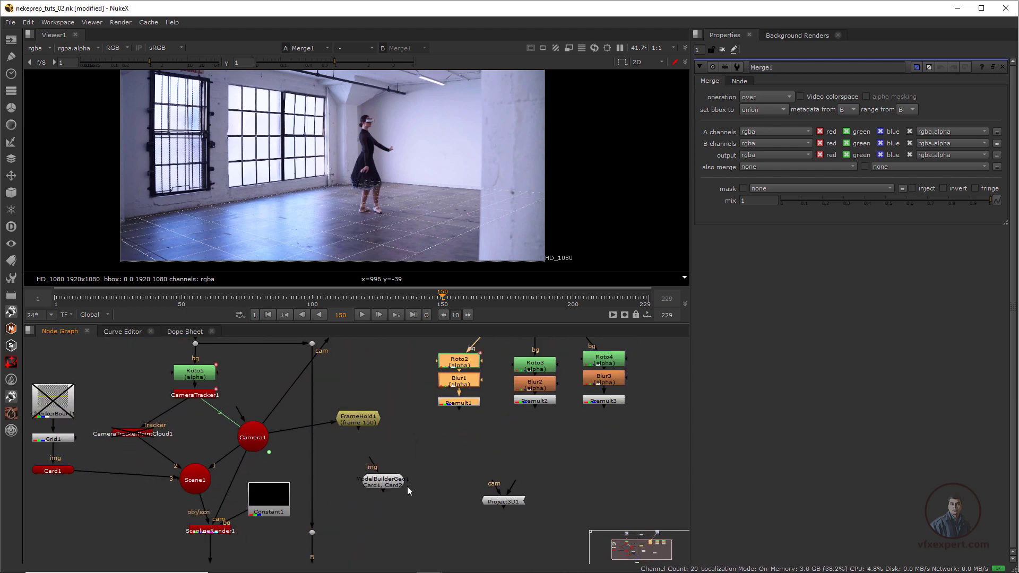
{"action": "left_click_drag", "start_coordinate": [503, 503], "coordinate": [419, 449]}
{"action": "left_click_drag", "start_coordinate": [386, 486], "coordinate": [401, 503]}
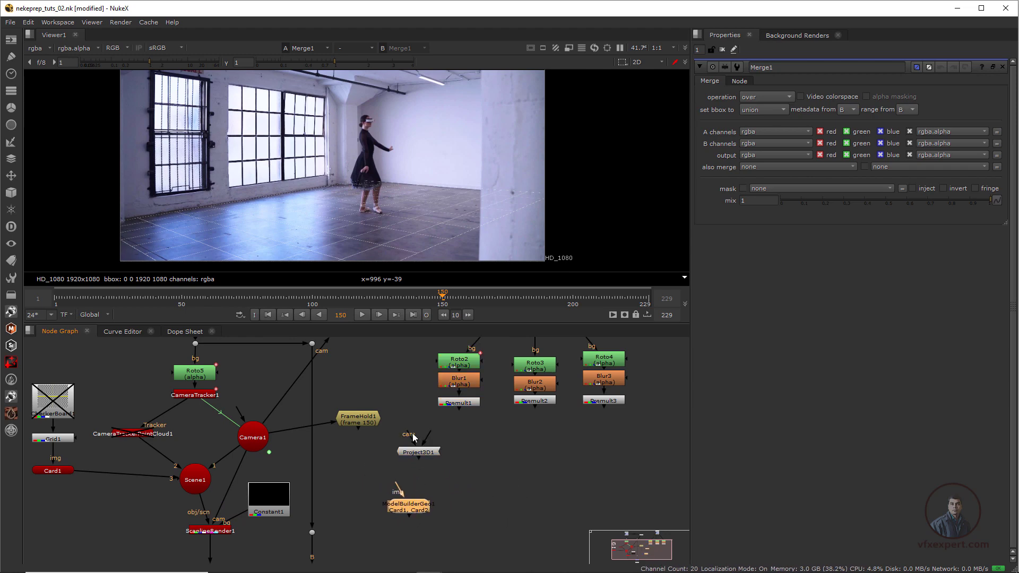
Connect Project3D1's cam input to FrameHold1 and its image input to Premult1
{"action": "left_click_drag", "start_coordinate": [412, 433], "coordinate": [361, 419]}
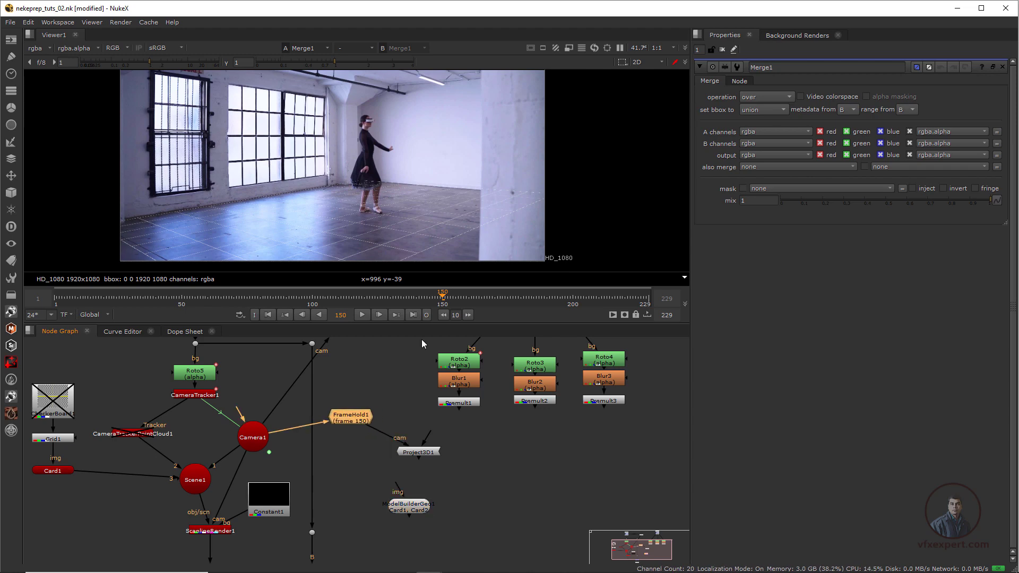
{"action": "middle_click_drag", "start_coordinate": [451, 378], "coordinate": [456, 407]}
{"action": "left_click_drag", "start_coordinate": [426, 360], "coordinate": [457, 434]}
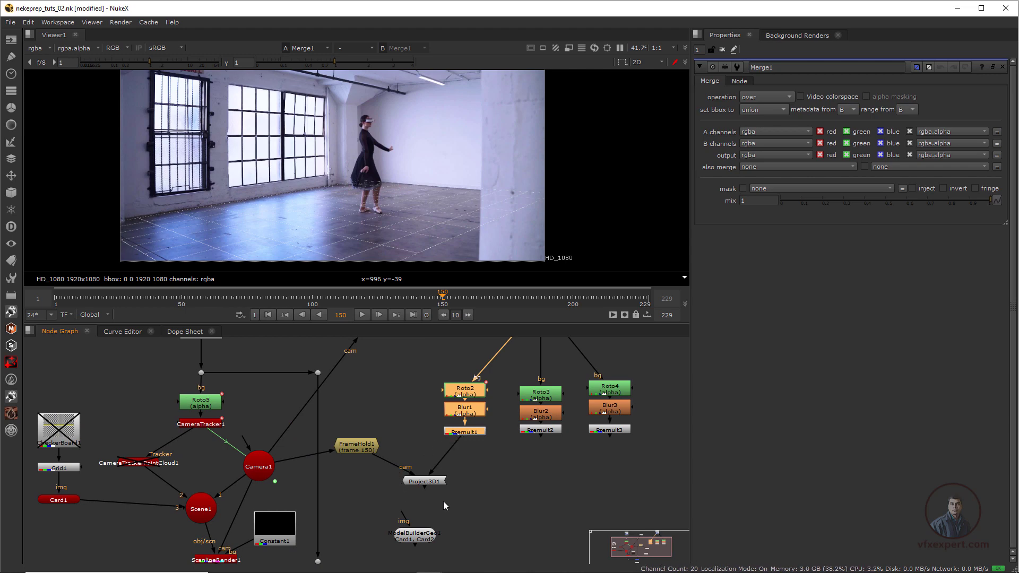
{"action": "middle_click_drag", "start_coordinate": [443, 501], "coordinate": [443, 488]}
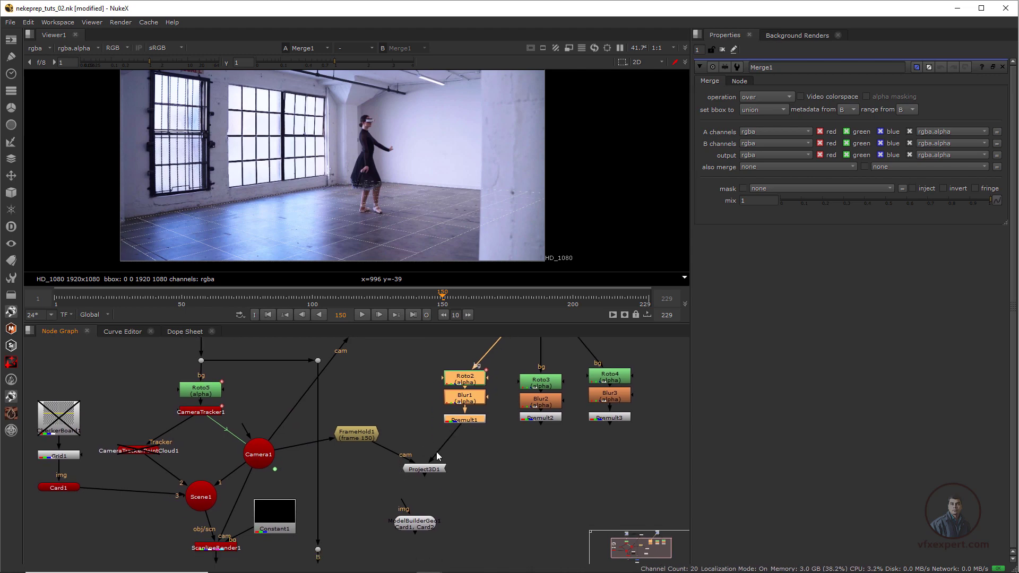
Connect ModelBuilderGeo1's img input to Project3D1
{"action": "scroll", "coordinate": [415, 529], "scroll_direction": "up", "scroll_amount": 2}
{"action": "left_click", "coordinate": [412, 523]}
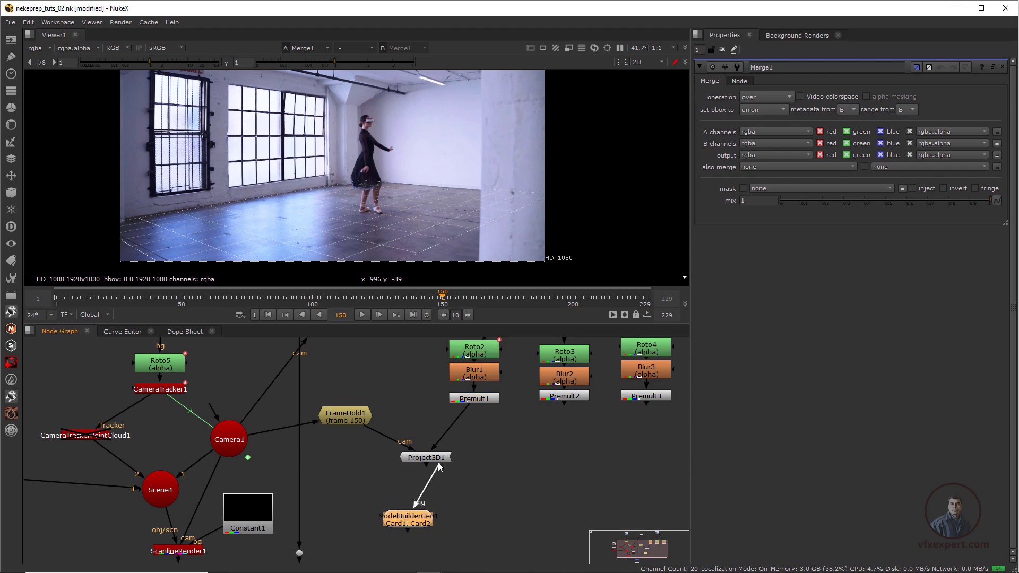
{"action": "left_click_drag", "start_coordinate": [438, 467], "coordinate": [437, 462]}
Connect ModelBuilderGeo1's output to Scene1 and inspect the projected floor patch in the viewer
{"action": "scroll", "coordinate": [444, 498], "scroll_direction": "down", "scroll_amount": 2}
{"action": "middle_click_drag", "start_coordinate": [445, 497], "coordinate": [499, 469]}
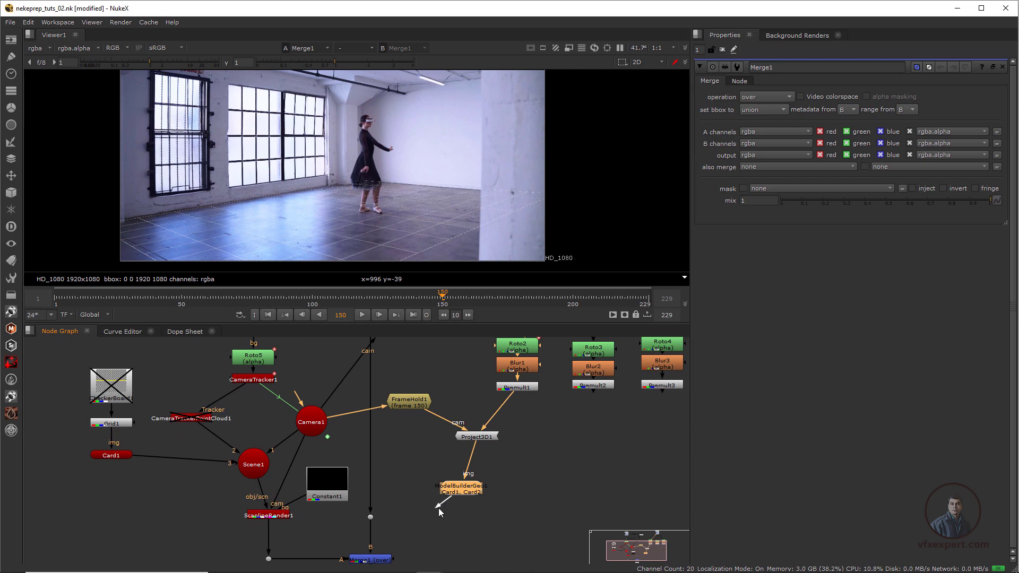
{"action": "left_click_drag", "start_coordinate": [439, 510], "coordinate": [254, 466]}
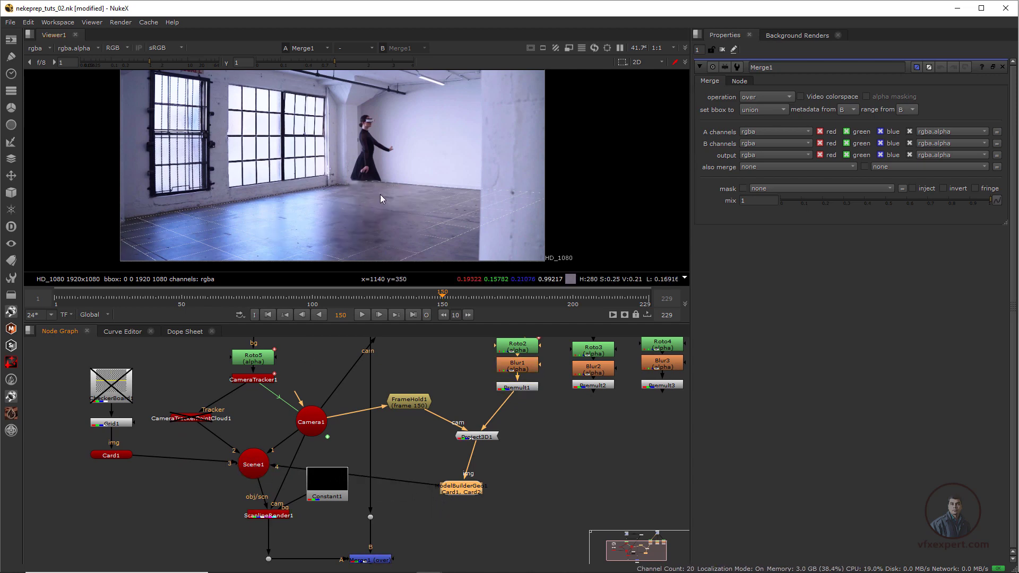
{"action": "scroll", "coordinate": [396, 217], "scroll_direction": "up", "scroll_amount": 1}
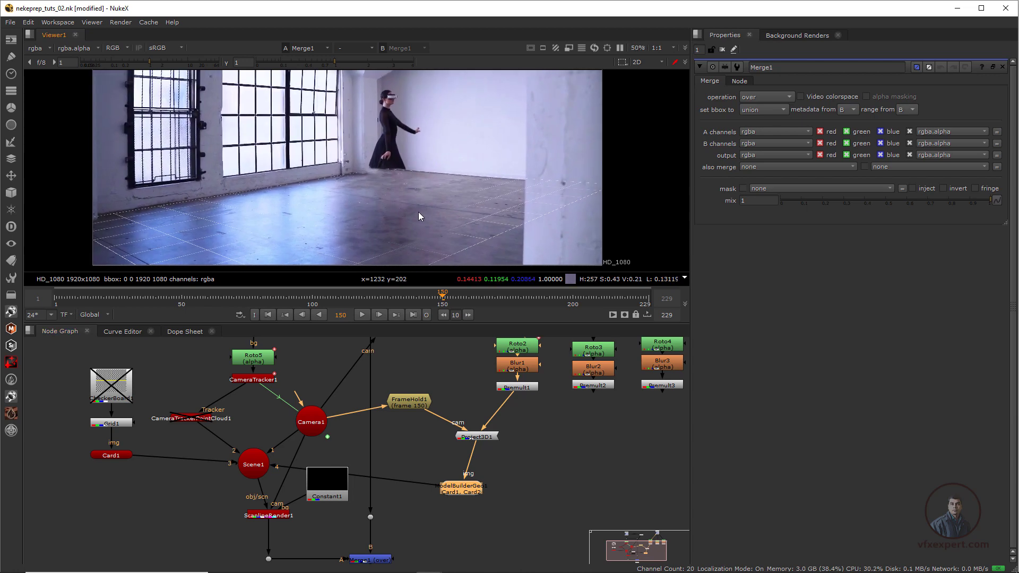
{"action": "scroll", "coordinate": [420, 214], "scroll_direction": "up", "scroll_amount": 2}
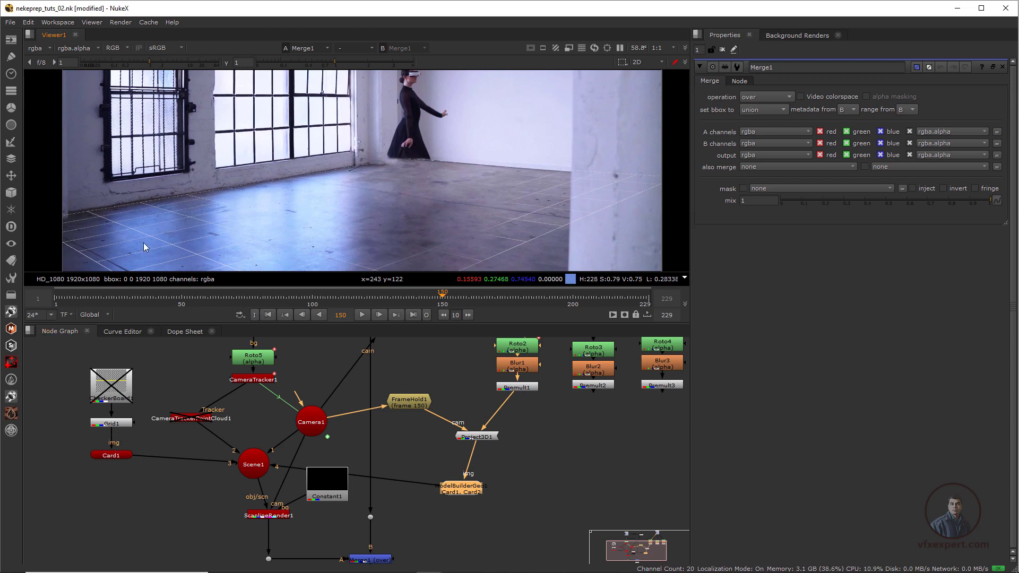
Disable the Card1 grid and check the projected floor patch around the dancer's feet
{"action": "left_click", "coordinate": [109, 454]}
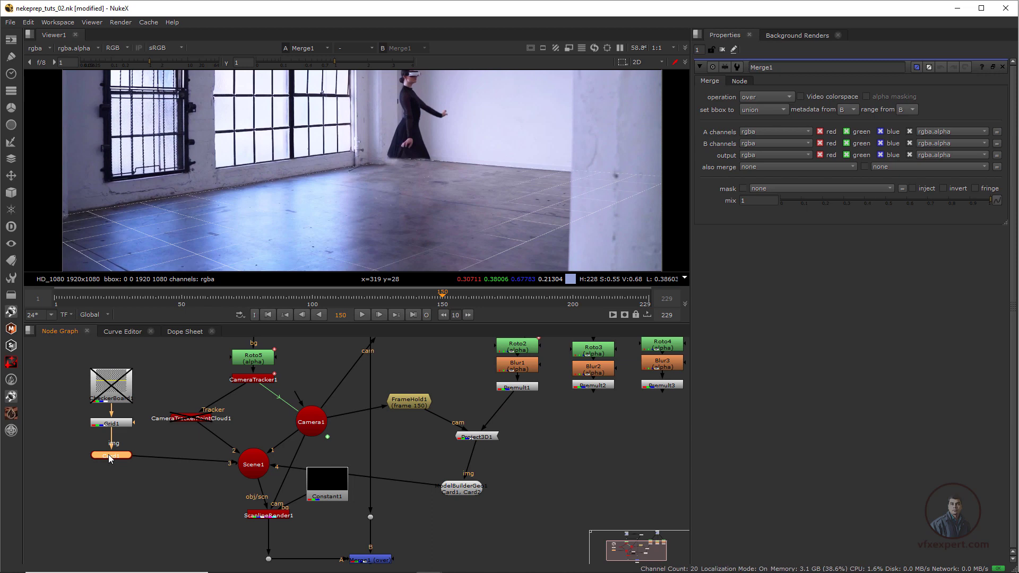
{"action": "key", "text": "d"}
{"action": "scroll", "coordinate": [379, 223], "scroll_direction": "down", "scroll_amount": 2}
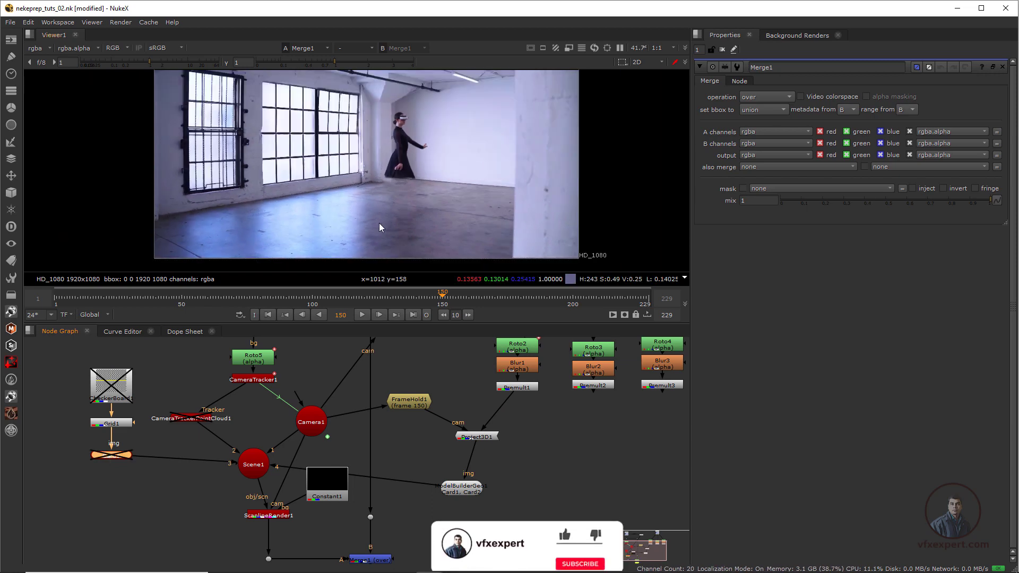
{"action": "scroll", "coordinate": [379, 223], "scroll_direction": "up", "scroll_amount": 1}
{"action": "scroll", "coordinate": [412, 229], "scroll_direction": "up", "scroll_amount": 1}
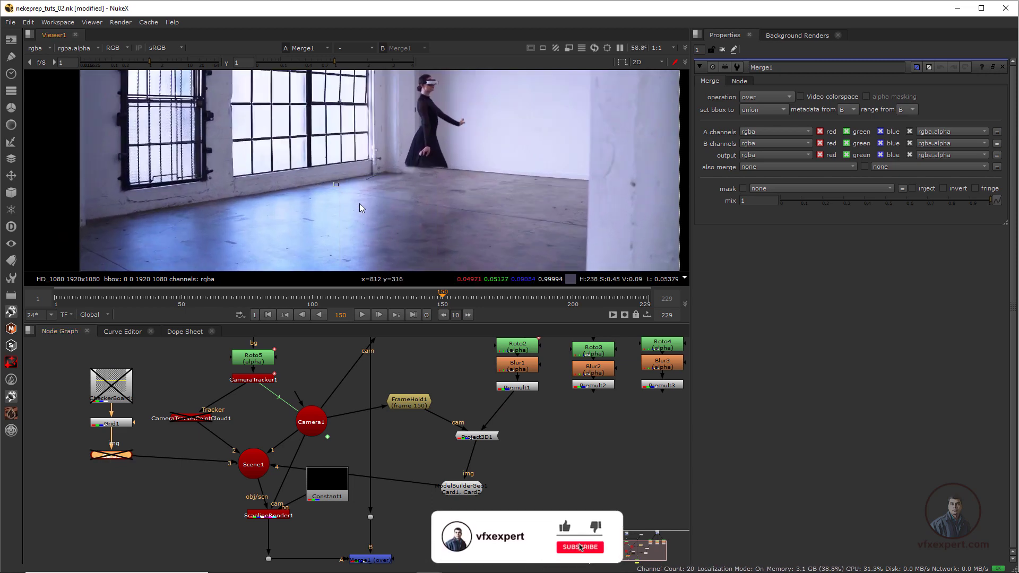
{"action": "scroll", "coordinate": [447, 223], "scroll_direction": "down", "scroll_amount": 2}
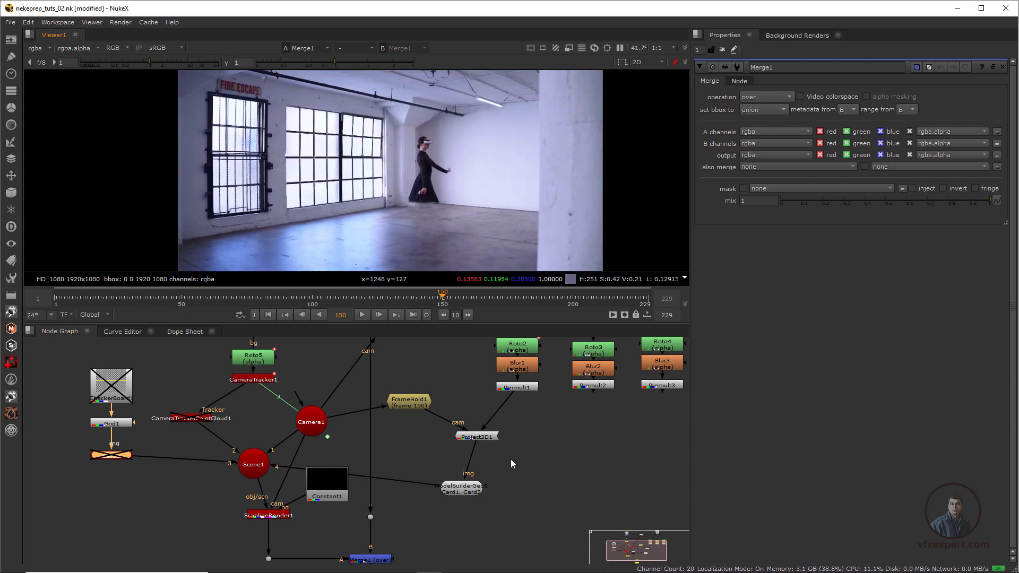
Add a MergeMat node and place it below Premult1 and Premult2
{"action": "middle_click_drag", "start_coordinate": [484, 451], "coordinate": [368, 465]}
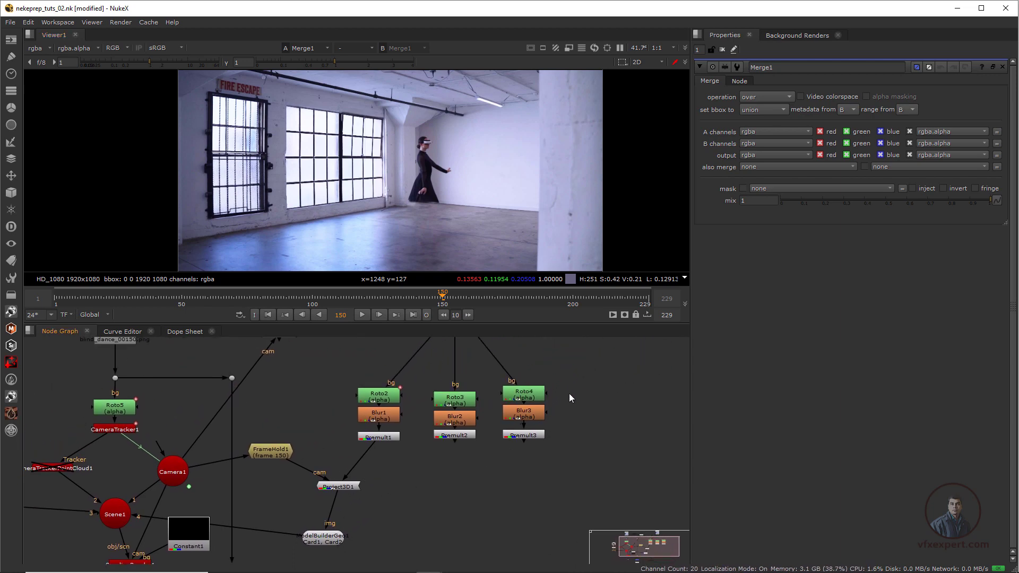
{"action": "left_click_drag", "start_coordinate": [340, 487], "coordinate": [351, 495]}
{"action": "left_click", "coordinate": [436, 492]}
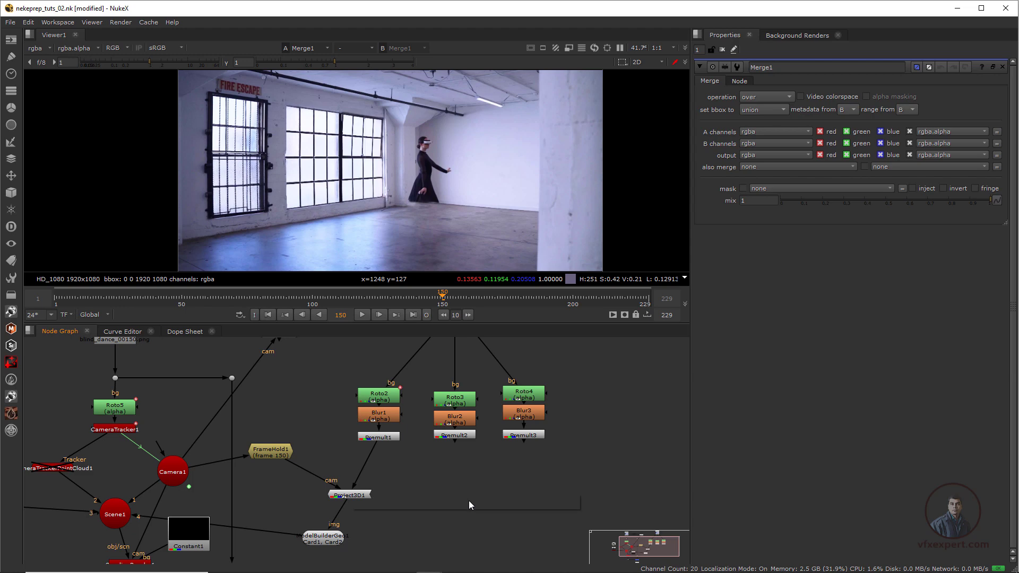
{"action": "key", "text": "Tab"}
{"action": "type", "text": "MER"}
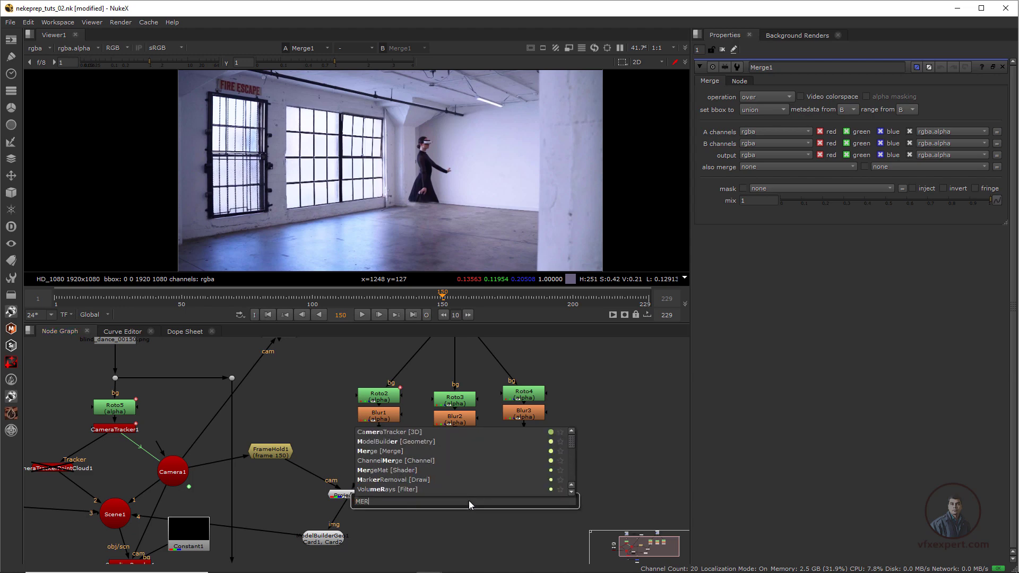
{"action": "left_click", "coordinate": [381, 470]}
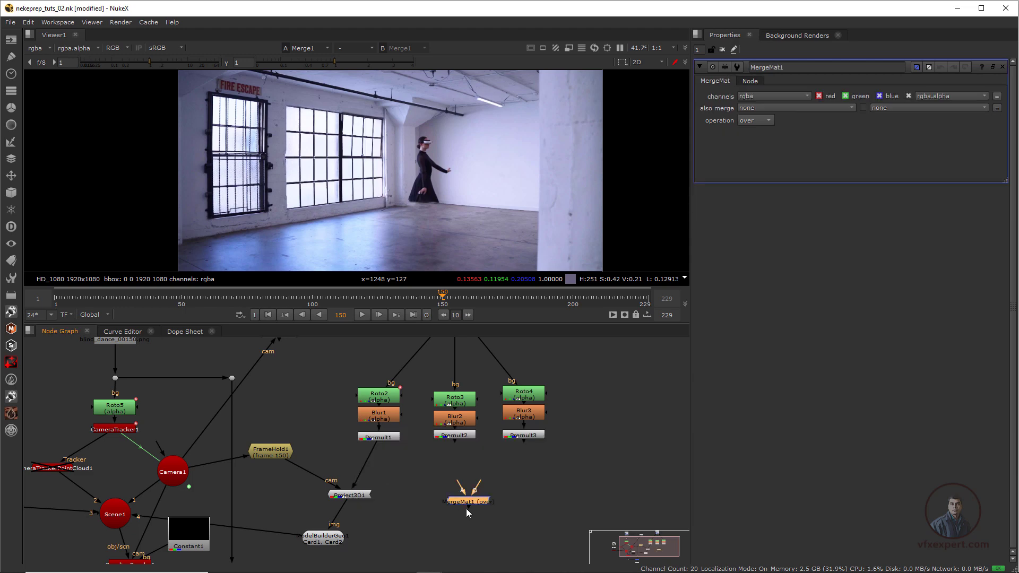
{"action": "left_click_drag", "start_coordinate": [470, 502], "coordinate": [419, 475]}
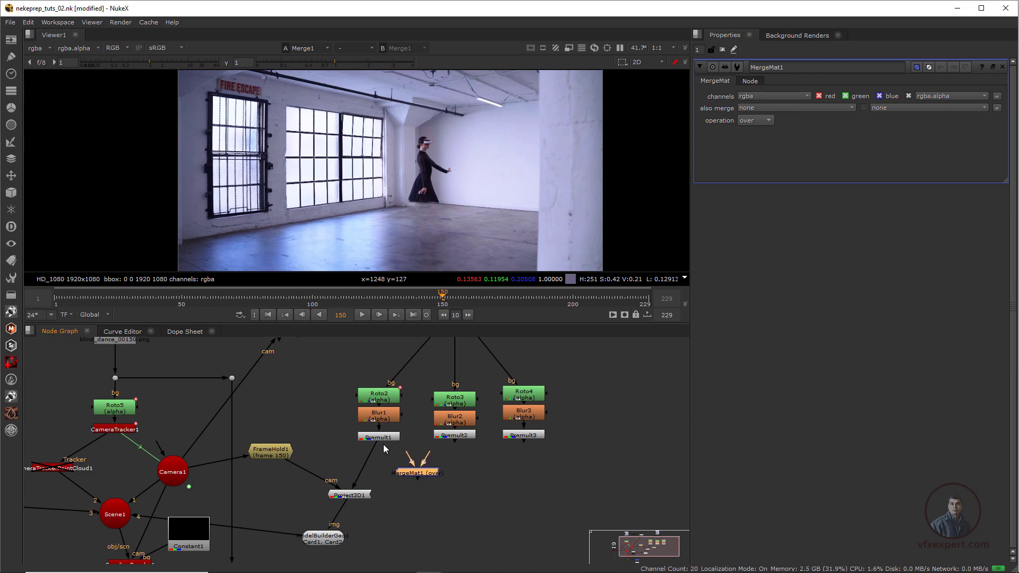
Connect MergeMat1's B input to Premult1 and its A input to Premult2
{"action": "middle_click_drag", "start_coordinate": [381, 448], "coordinate": [395, 460]}
{"action": "left_click", "coordinate": [396, 457]}
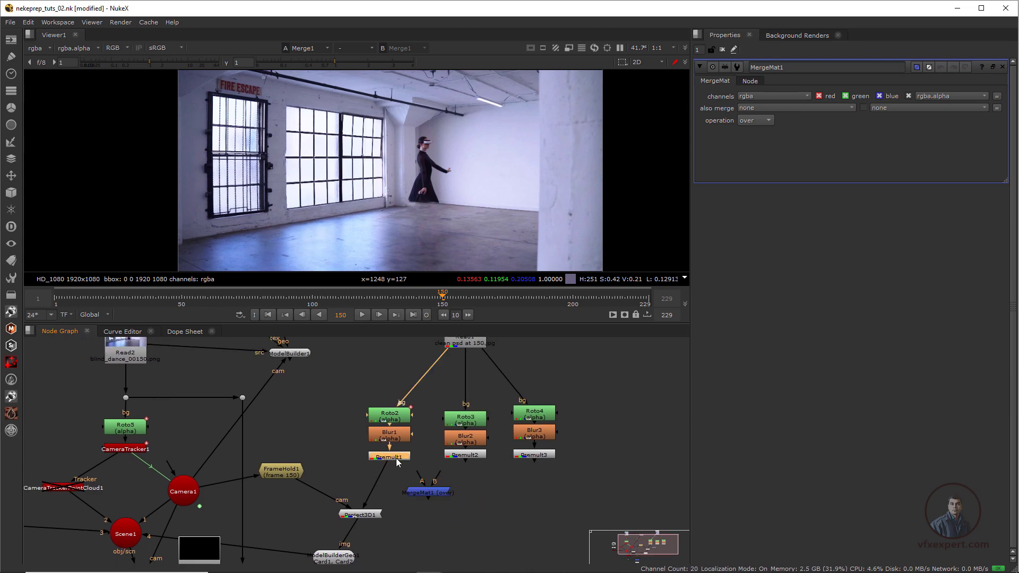
{"action": "left_click_drag", "start_coordinate": [438, 494], "coordinate": [383, 457]}
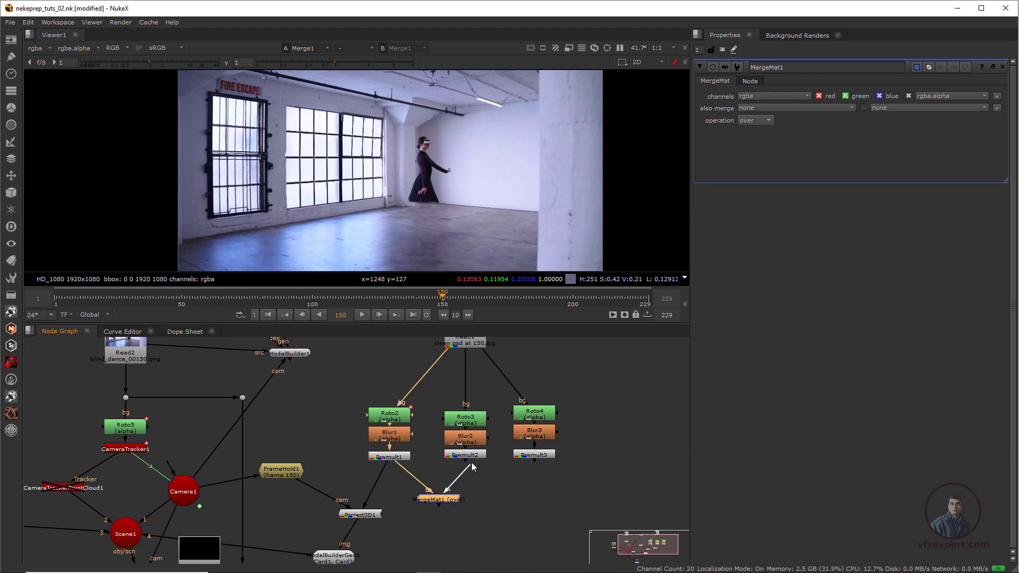
{"action": "left_click_drag", "start_coordinate": [469, 453], "coordinate": [468, 454]}
{"action": "left_click", "coordinate": [450, 504]}
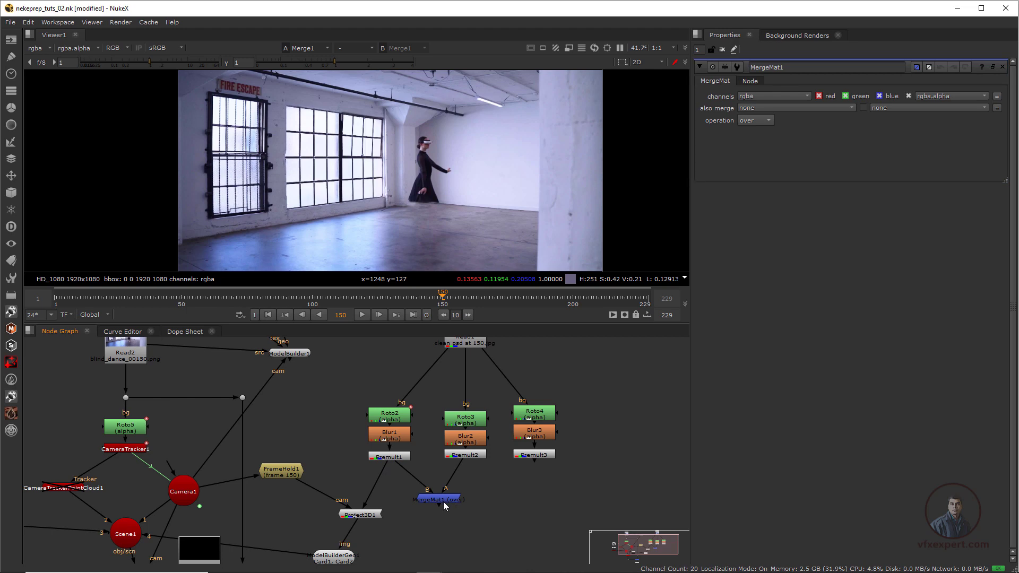
{"action": "left_click_drag", "start_coordinate": [441, 498], "coordinate": [453, 498]}
Paste a second MergeMat node beside MergeMat1 and connect its B input to MergeMat1
{"action": "left_click", "coordinate": [527, 515]}
{"action": "key", "text": "ctrl+v"}
{"action": "scroll", "coordinate": [522, 511], "scroll_direction": "up", "scroll_amount": 2}
{"action": "middle_click_drag", "start_coordinate": [522, 511], "coordinate": [502, 505]}
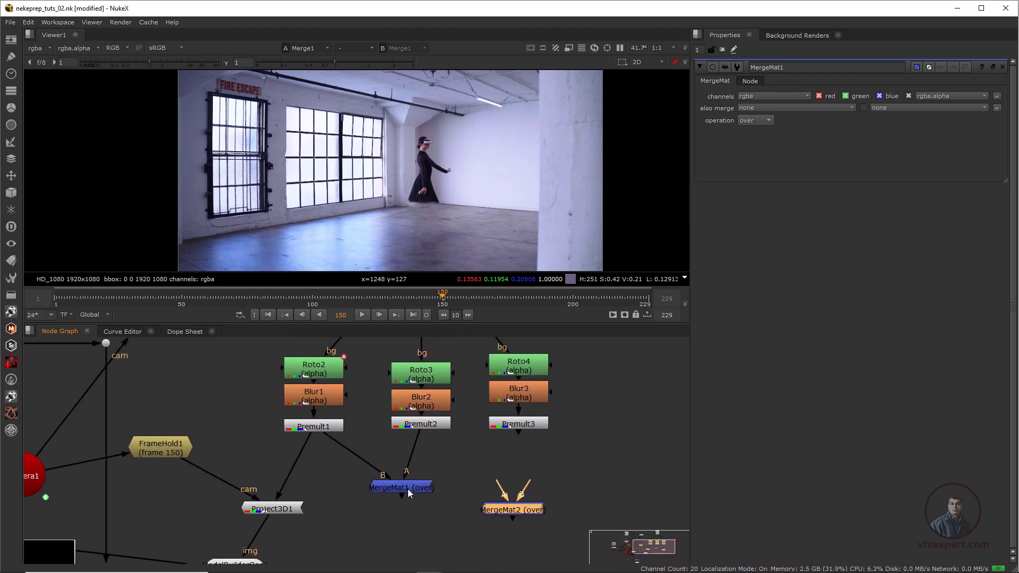
{"action": "left_click", "coordinate": [407, 488]}
{"action": "left_click_drag", "start_coordinate": [512, 512], "coordinate": [512, 514]}
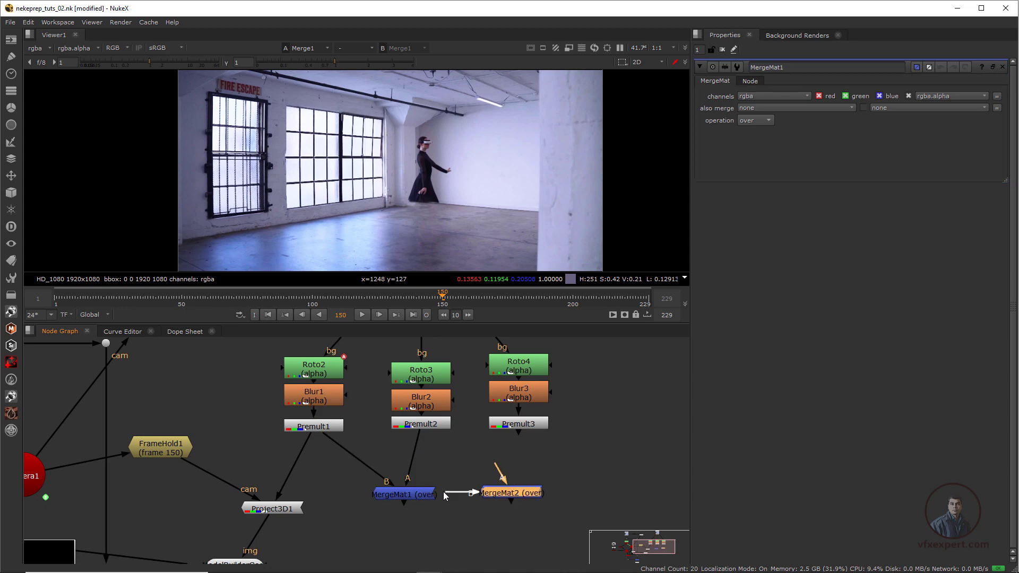
{"action": "left_click_drag", "start_coordinate": [445, 495], "coordinate": [409, 489]}
Connect MergeMat2's A input to Premult3
{"action": "middle_click_drag", "start_coordinate": [501, 469], "coordinate": [490, 483]}
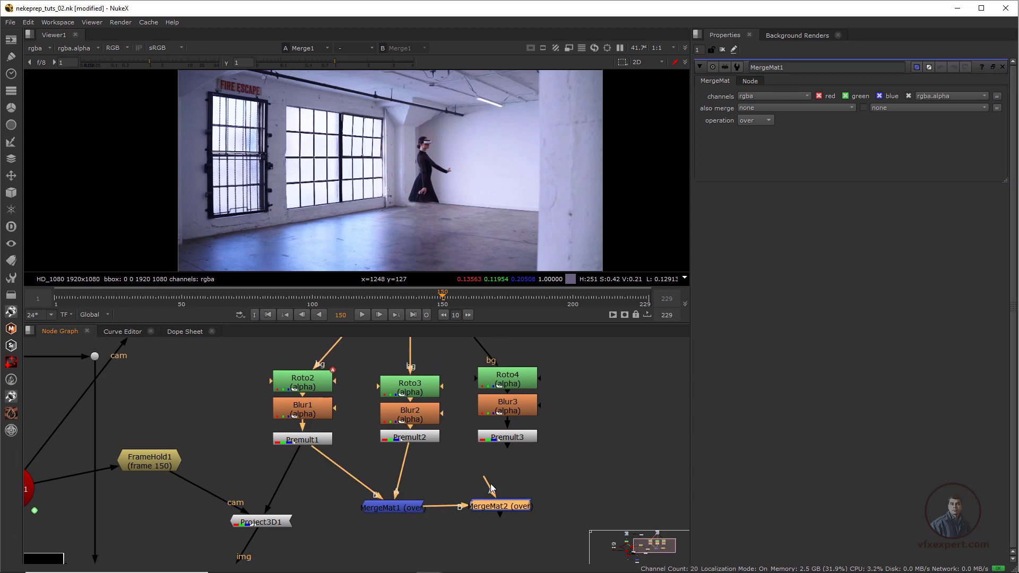
{"action": "left_click_drag", "start_coordinate": [493, 485], "coordinate": [506, 437]}
{"action": "scroll", "coordinate": [471, 467], "scroll_direction": "down", "scroll_amount": 2}
{"action": "middle_click_drag", "start_coordinate": [471, 467], "coordinate": [453, 472]}
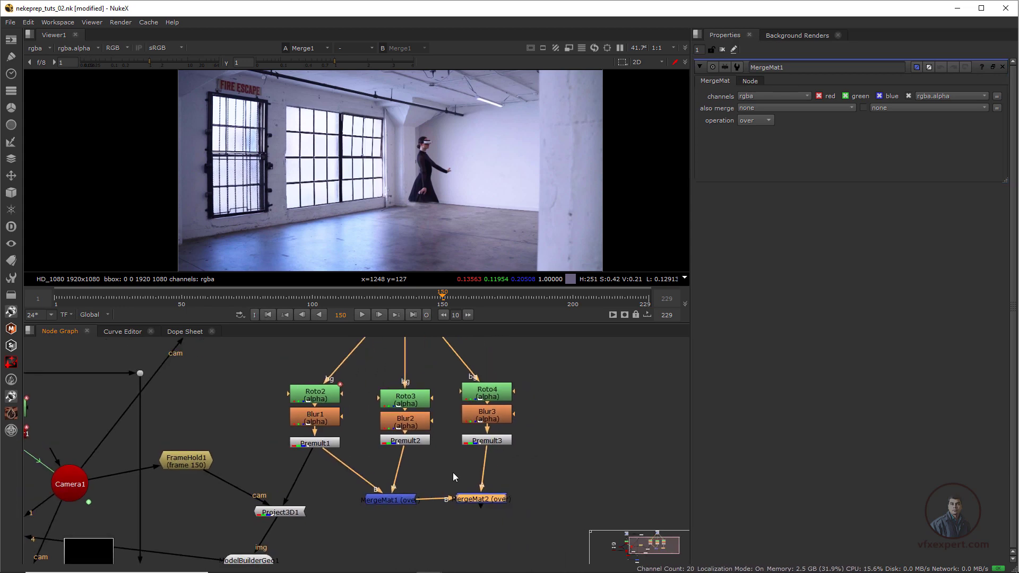
Move the ModelBuilder geometry, Project3D1 and FrameHold1 nodes lower in the node graph to make room below the MergeMat nodes
{"action": "scroll", "coordinate": [492, 512], "scroll_direction": "up", "scroll_amount": 2}
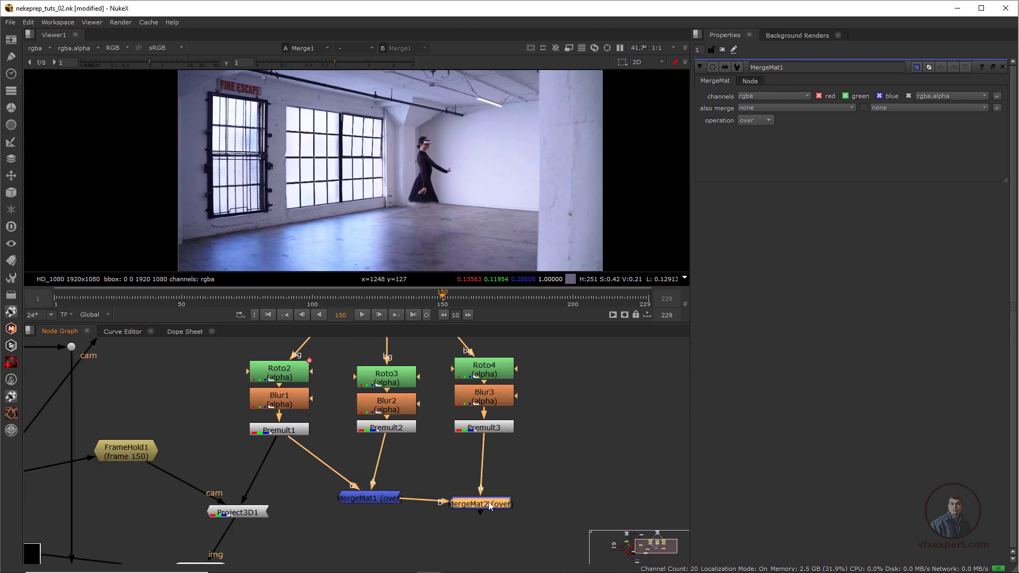
{"action": "scroll", "coordinate": [485, 500], "scroll_direction": "down", "scroll_amount": 2}
{"action": "middle_click_drag", "start_coordinate": [424, 498], "coordinate": [489, 461]}
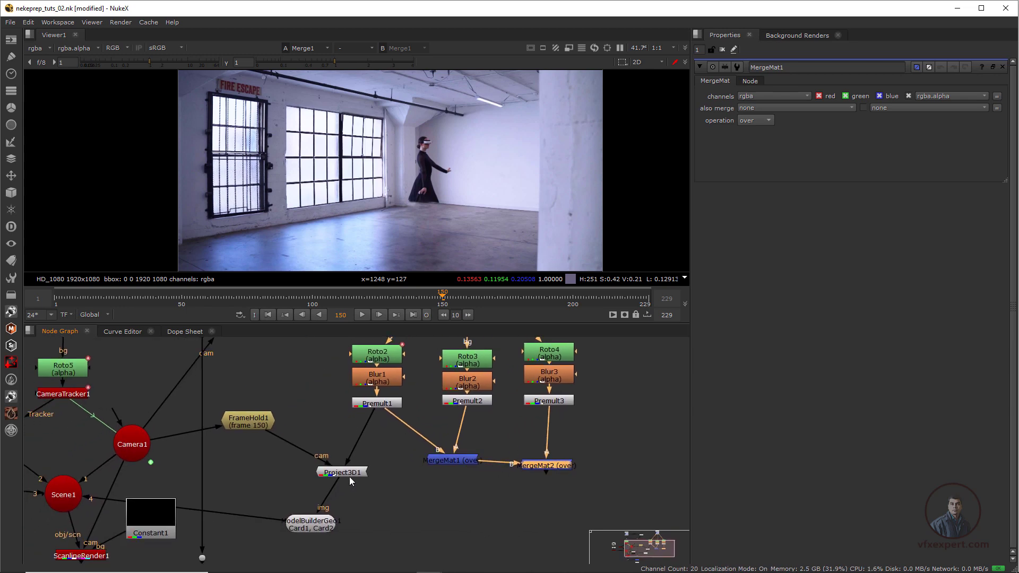
{"action": "left_click_drag", "start_coordinate": [323, 529], "coordinate": [350, 537]}
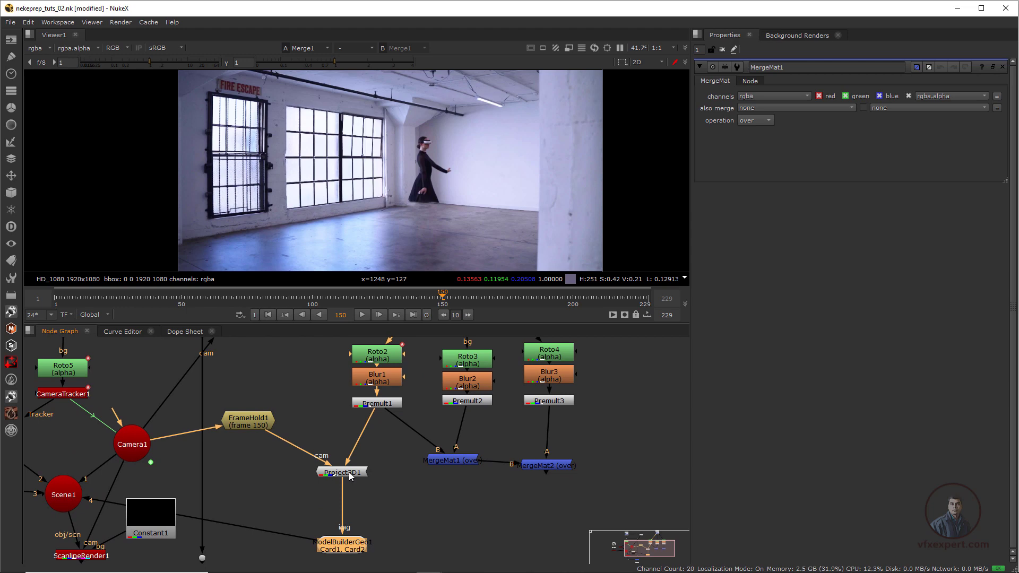
{"action": "left_click_drag", "start_coordinate": [350, 476], "coordinate": [353, 507]}
{"action": "left_click_drag", "start_coordinate": [251, 424], "coordinate": [269, 467]}
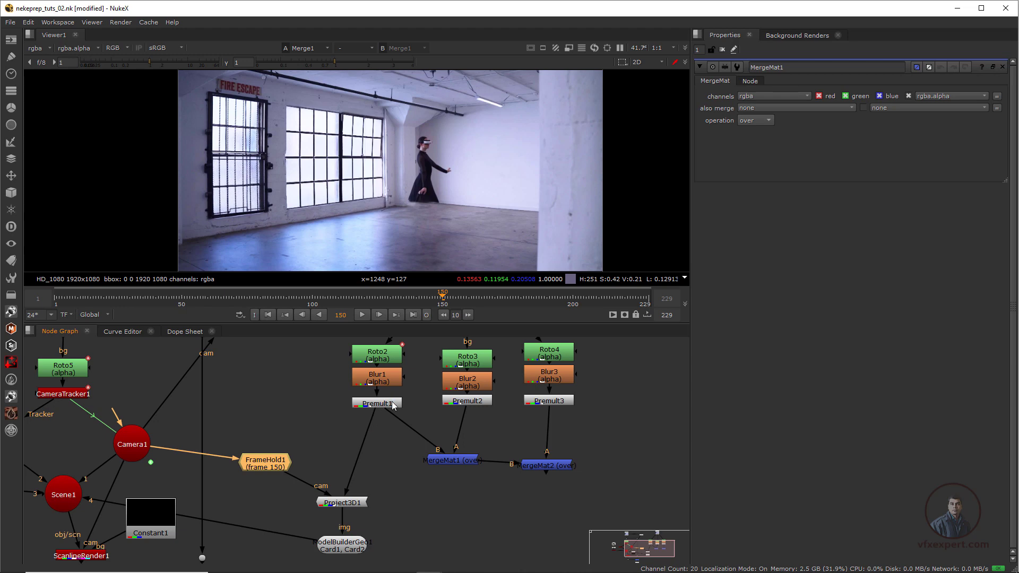
Reconnect Project3D1's image input from Premult1 to MergeMat2 and look over the patched image in the viewer
{"action": "left_click_drag", "start_coordinate": [375, 413], "coordinate": [557, 466]}
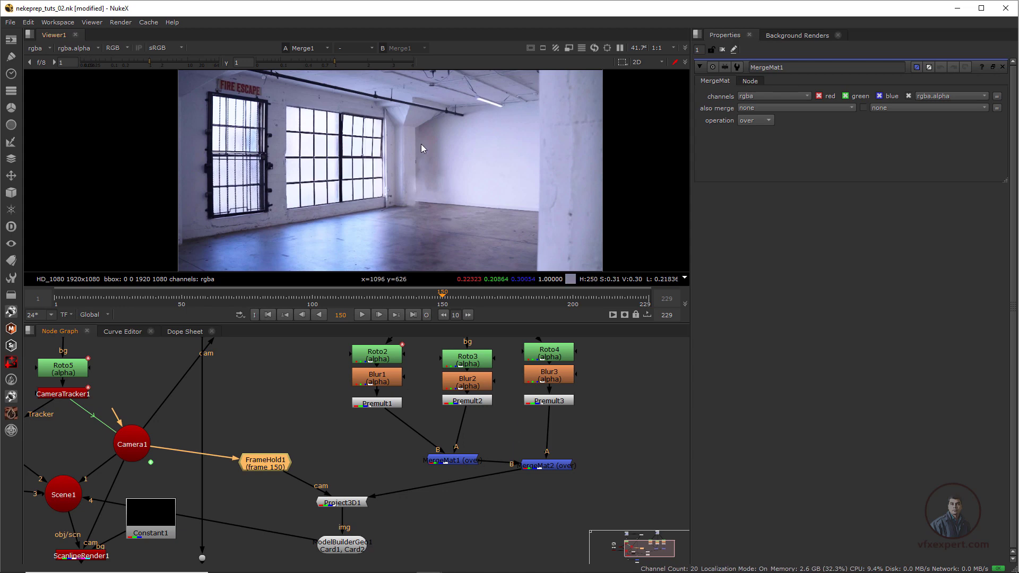
{"action": "scroll", "coordinate": [424, 218], "scroll_direction": "down", "scroll_amount": 2}
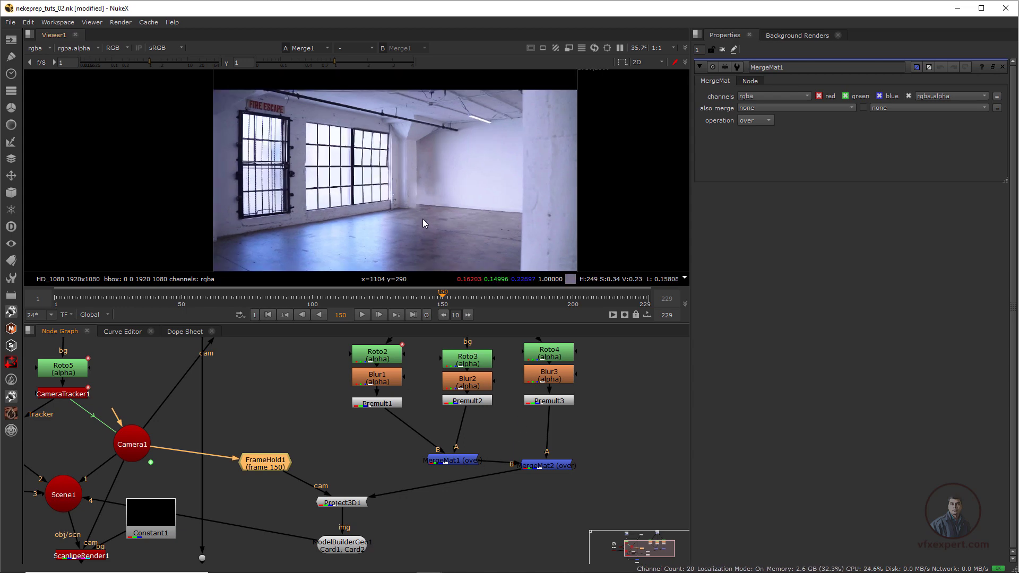
{"action": "scroll", "coordinate": [440, 233], "scroll_direction": "up", "scroll_amount": 1}
{"action": "scroll", "coordinate": [494, 507], "scroll_direction": "down", "scroll_amount": 2}
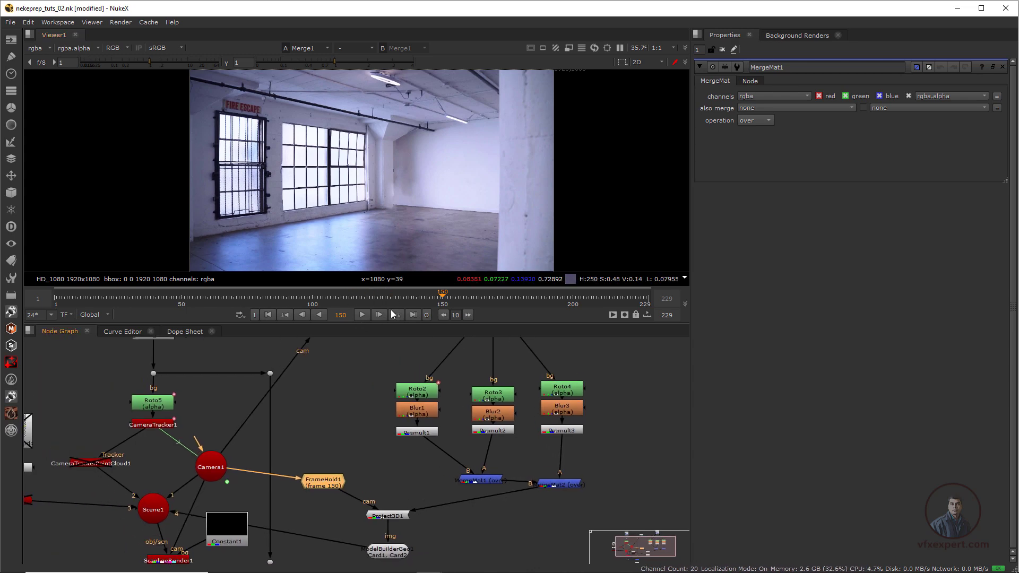
Play the composite from frame 150 and twice from the first frame to check that the projected patches stick
{"action": "left_click", "coordinate": [363, 315]}
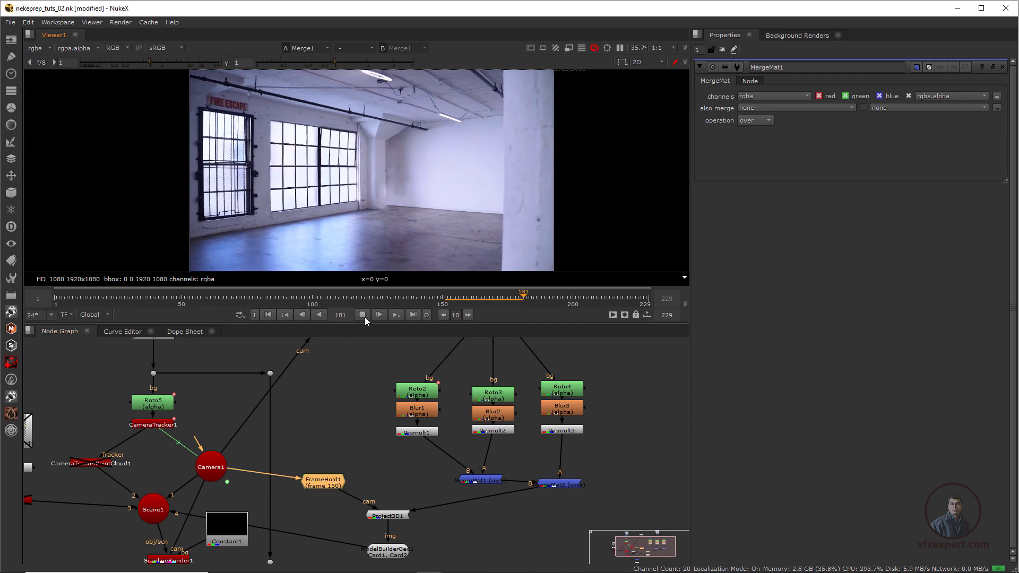
{"action": "left_click", "coordinate": [363, 315]}
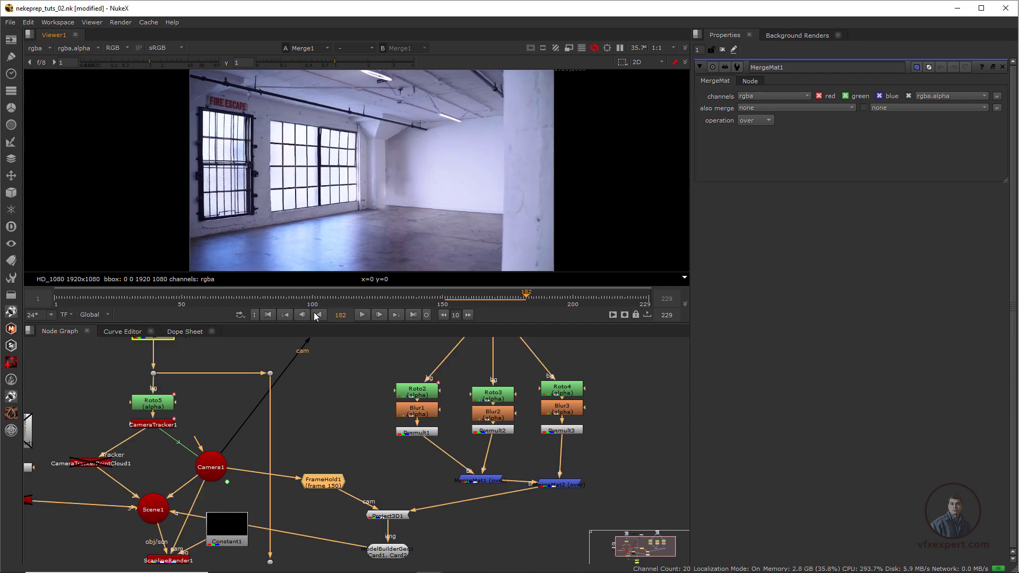
{"action": "left_click", "coordinate": [268, 315]}
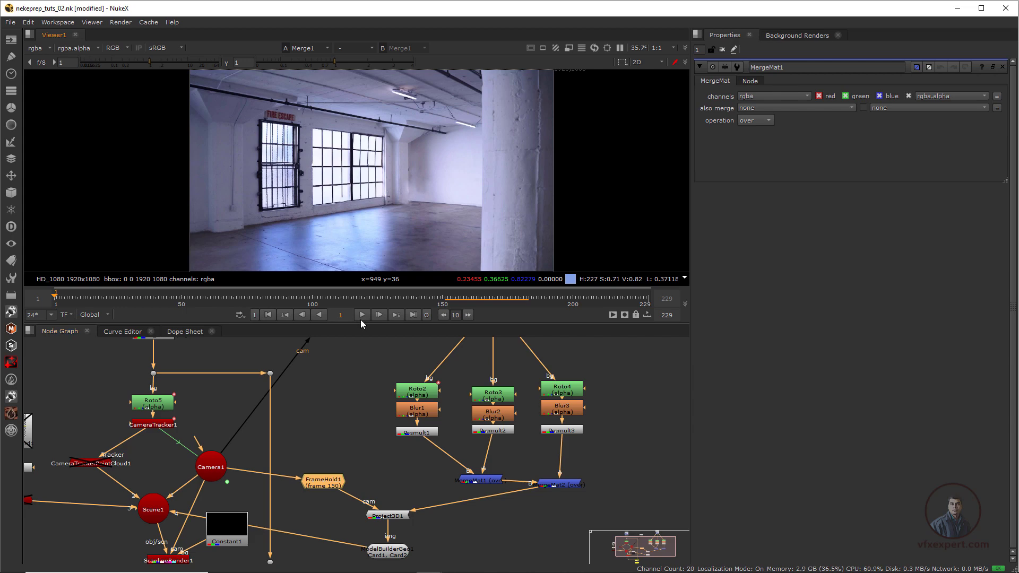
{"action": "left_click", "coordinate": [361, 314]}
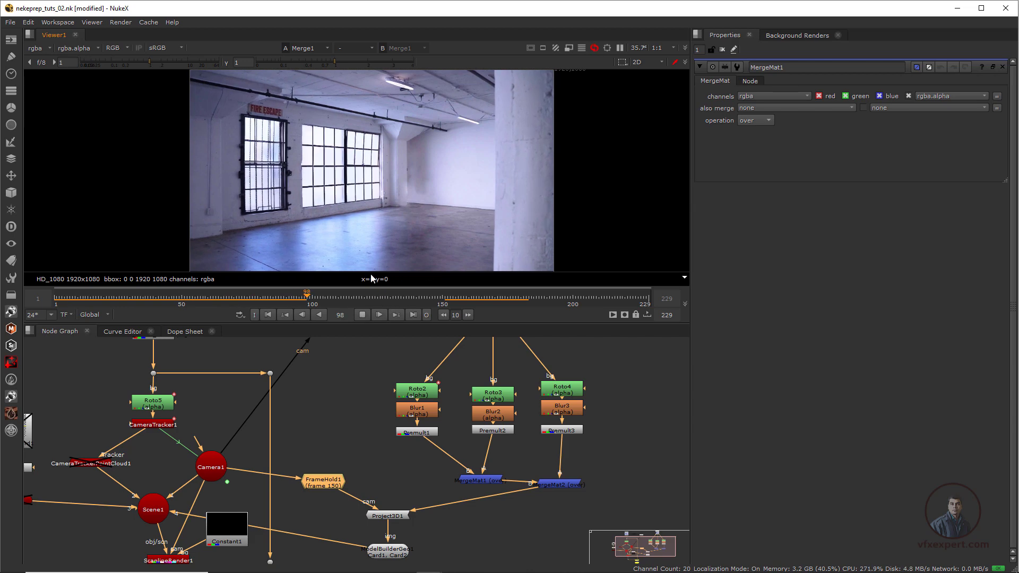
{"action": "left_click", "coordinate": [363, 315]}
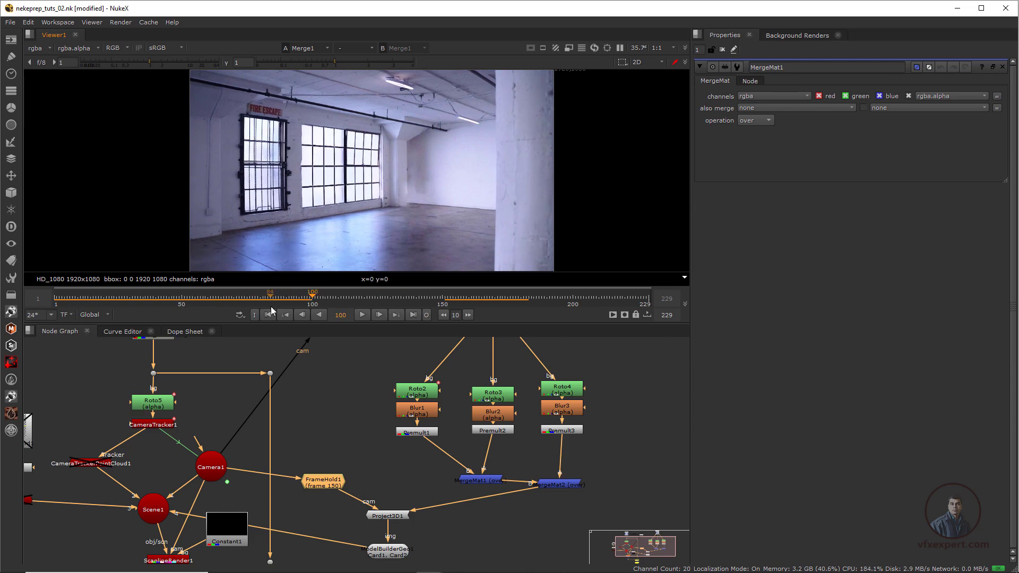
{"action": "left_click", "coordinate": [268, 314]}
{"action": "left_click", "coordinate": [361, 315]}
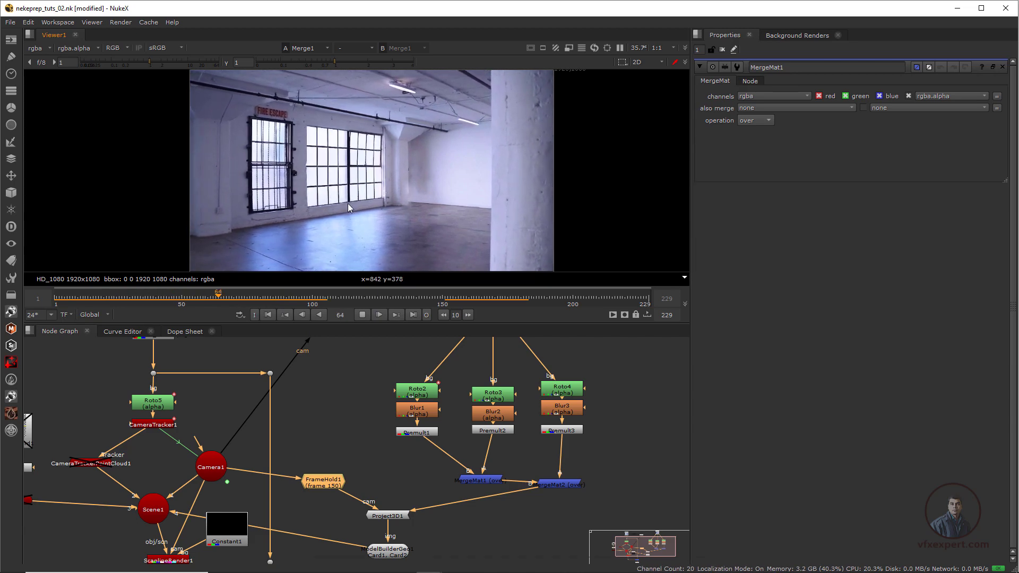
{"action": "left_click", "coordinate": [363, 314]}
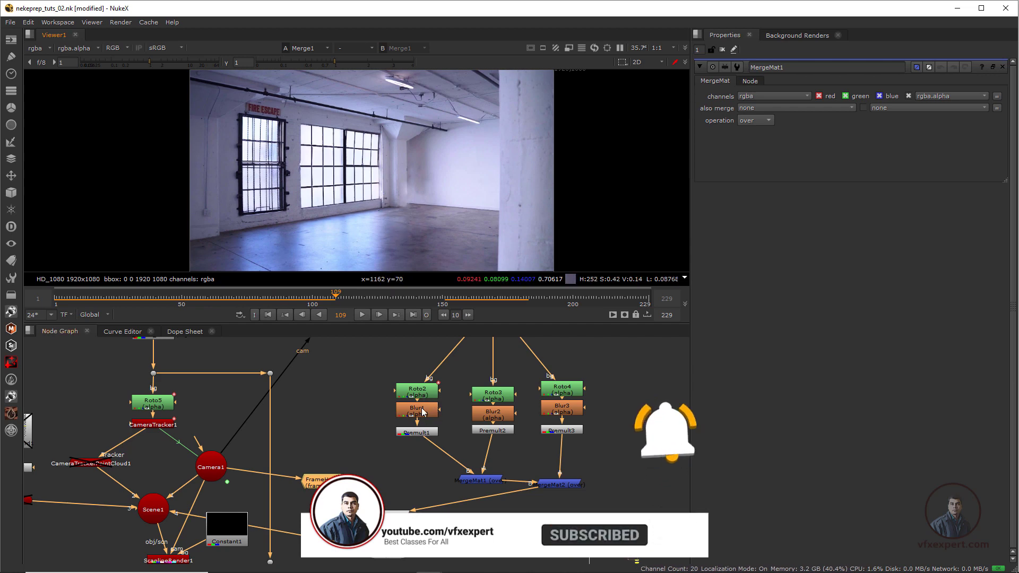
Go to frame 150 and open Roto2, Roto3 and Roto4 in turn to review their patch shapes
{"action": "double_click", "coordinate": [341, 316]}
{"action": "type", "text": "1"}
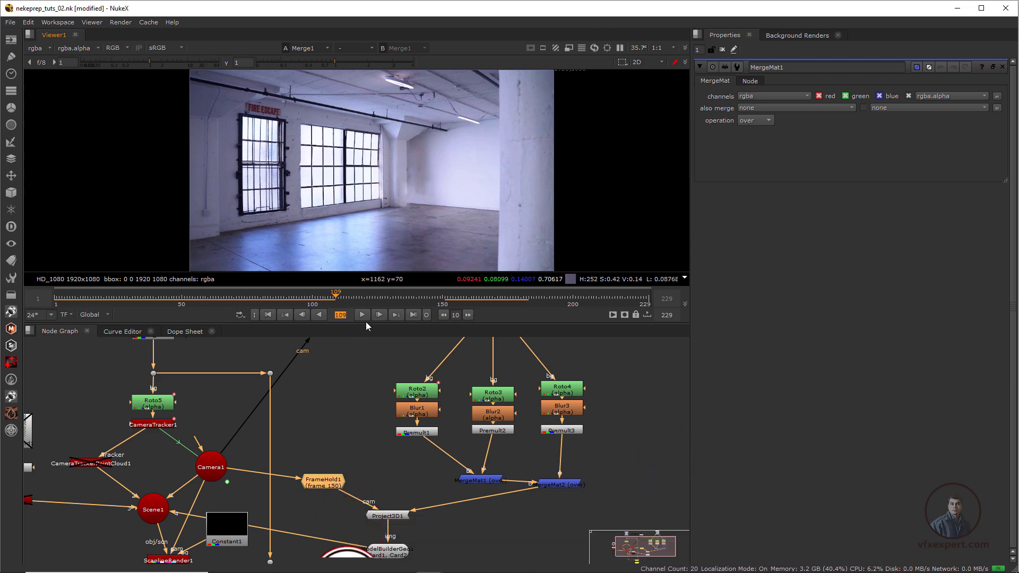
{"action": "type", "text": "50"}
{"action": "key", "text": "Return"}
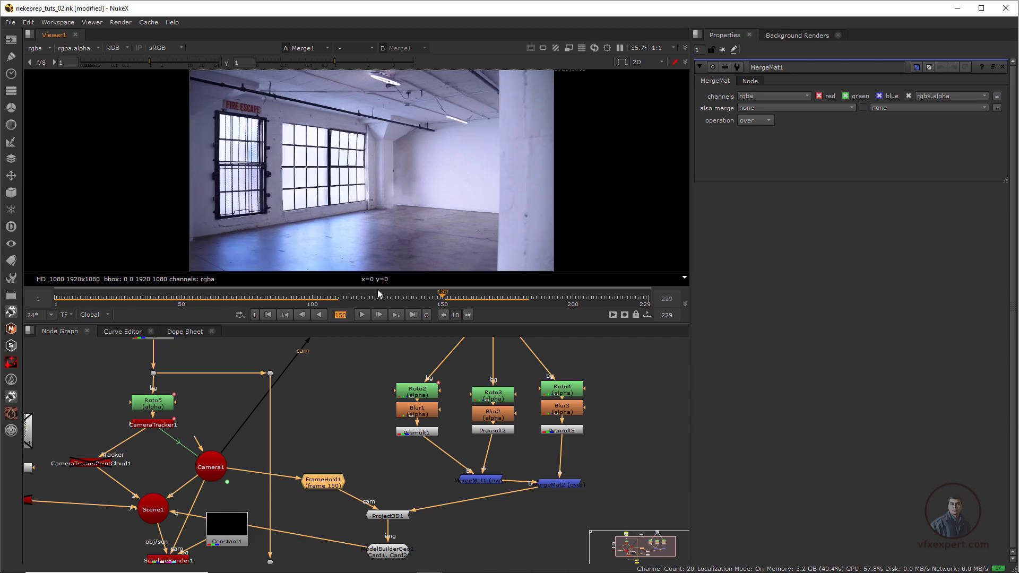
{"action": "middle_click_drag", "start_coordinate": [419, 393], "coordinate": [405, 406]}
{"action": "double_click", "coordinate": [403, 404]}
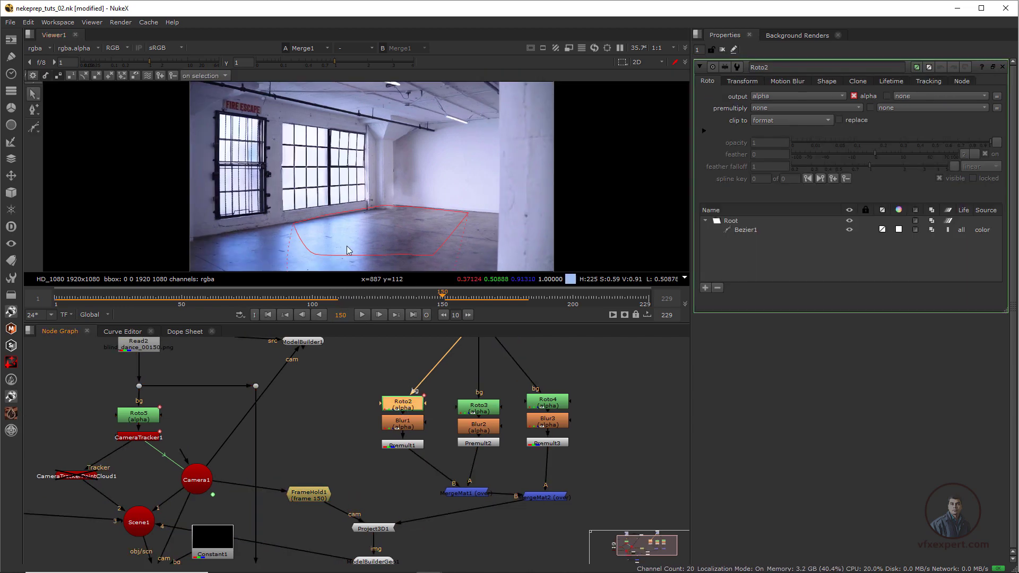
{"action": "double_click", "coordinate": [484, 408]}
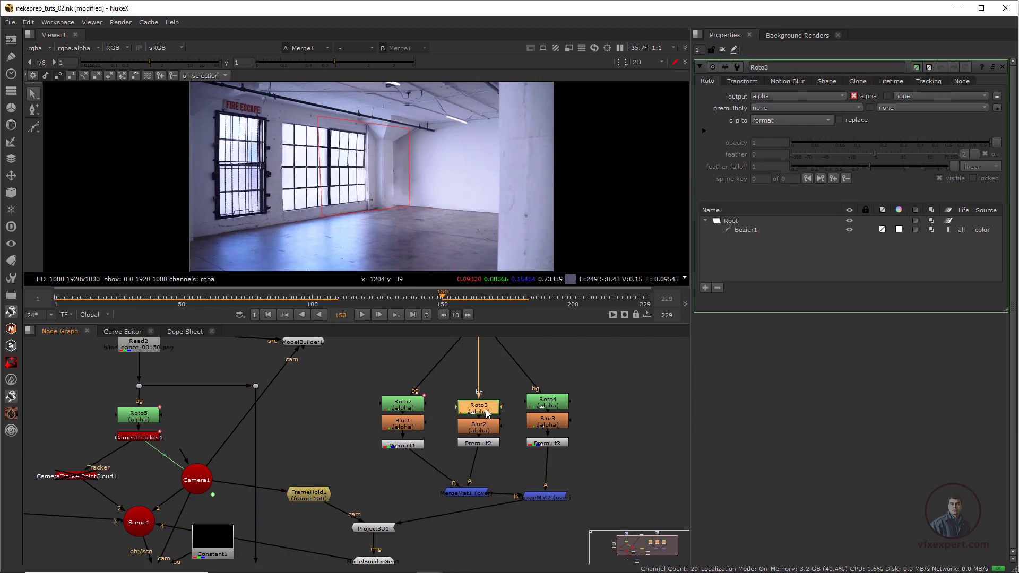
{"action": "left_click", "coordinate": [554, 406]}
{"action": "double_click", "coordinate": [554, 405]}
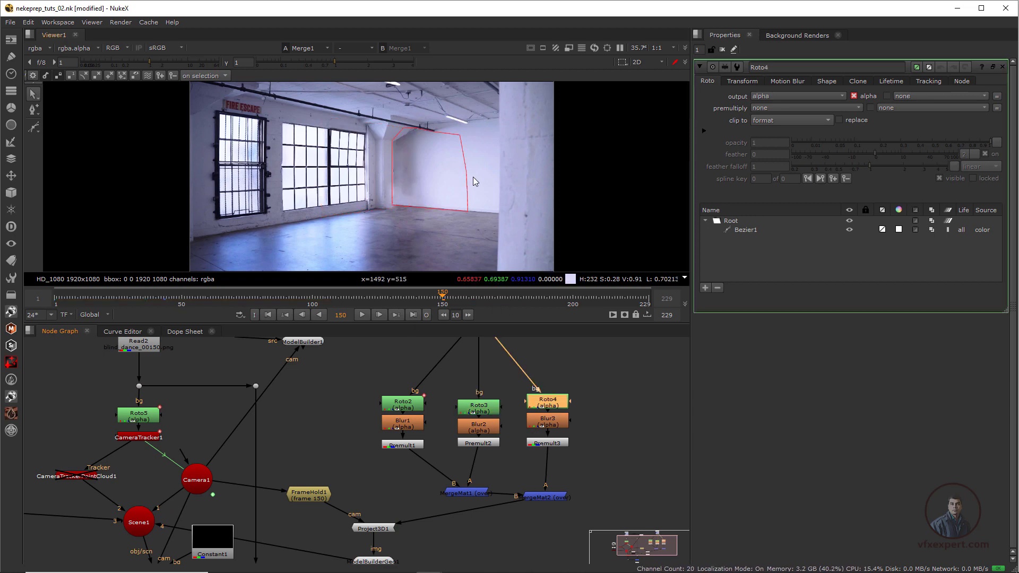
Try to shift the lower-right point of Roto4's wall shape slightly outward, and undo the change
{"action": "scroll", "coordinate": [444, 213], "scroll_direction": "up", "scroll_amount": 2}
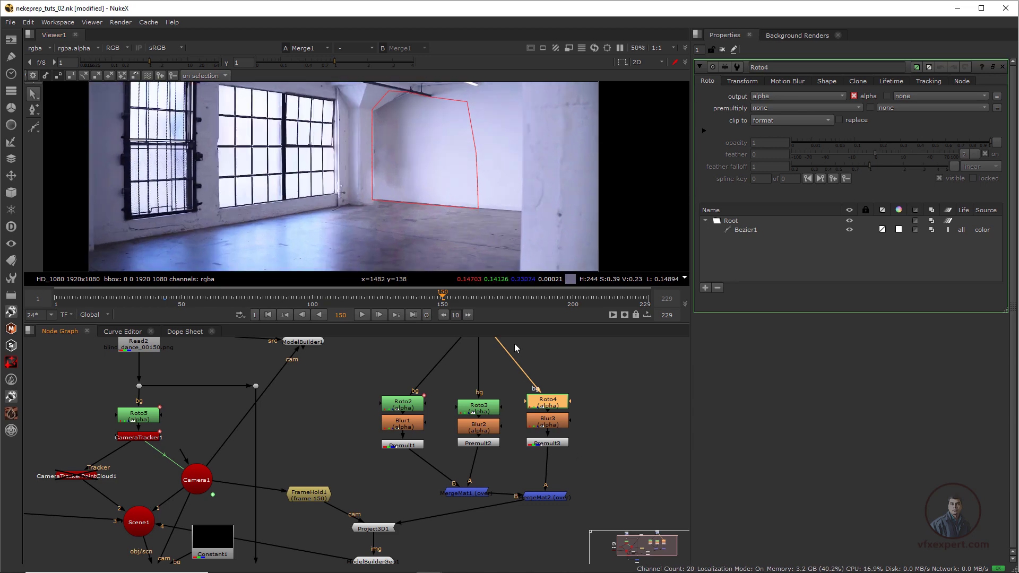
{"action": "left_click", "coordinate": [472, 204]}
{"action": "left_click_drag", "start_coordinate": [483, 211], "coordinate": [482, 209]}
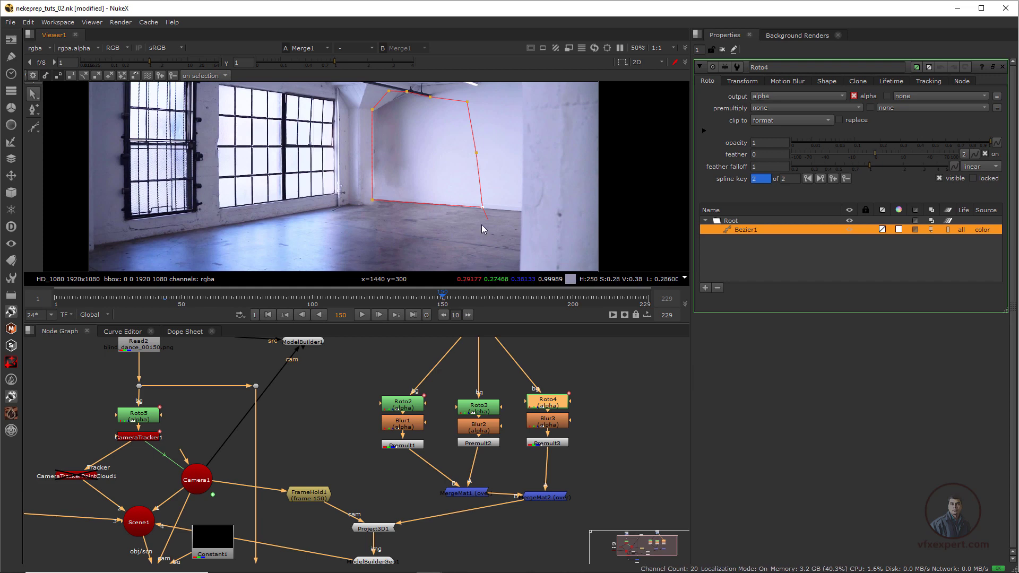
{"action": "key", "text": "ctrl+z"}
Examine the patched frame and the node tree from Read1 through the roto branches to Project3D1
{"action": "scroll", "coordinate": [475, 216], "scroll_direction": "down", "scroll_amount": 1}
{"action": "scroll", "coordinate": [476, 217], "scroll_direction": "down", "scroll_amount": 2}
{"action": "middle_click_drag", "start_coordinate": [473, 218], "coordinate": [450, 203]}
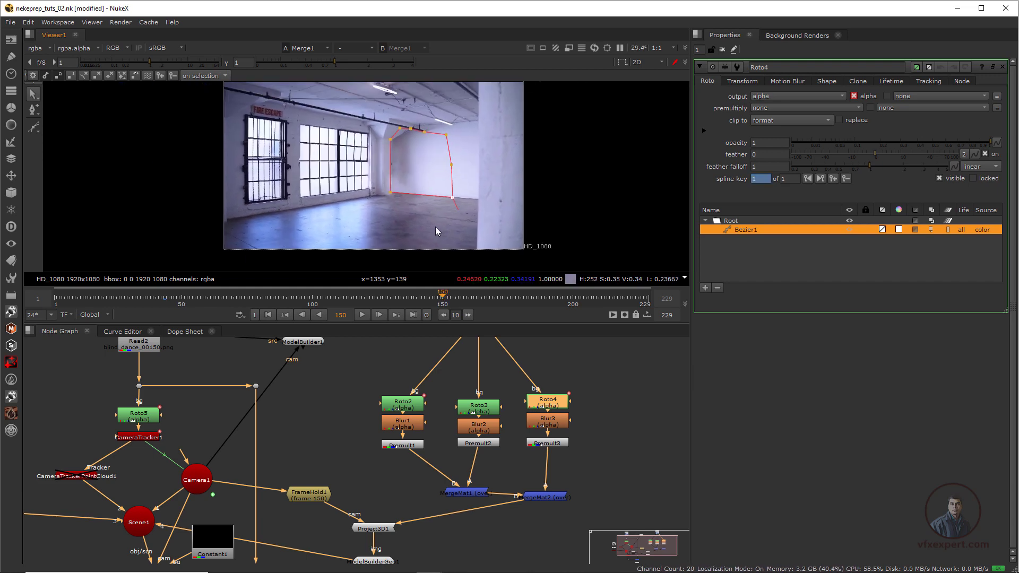
{"action": "scroll", "coordinate": [435, 227], "scroll_direction": "up", "scroll_amount": 1}
{"action": "left_click_drag", "start_coordinate": [429, 325], "coordinate": [429, 348]}
{"action": "scroll", "coordinate": [438, 424], "scroll_direction": "down", "scroll_amount": 2}
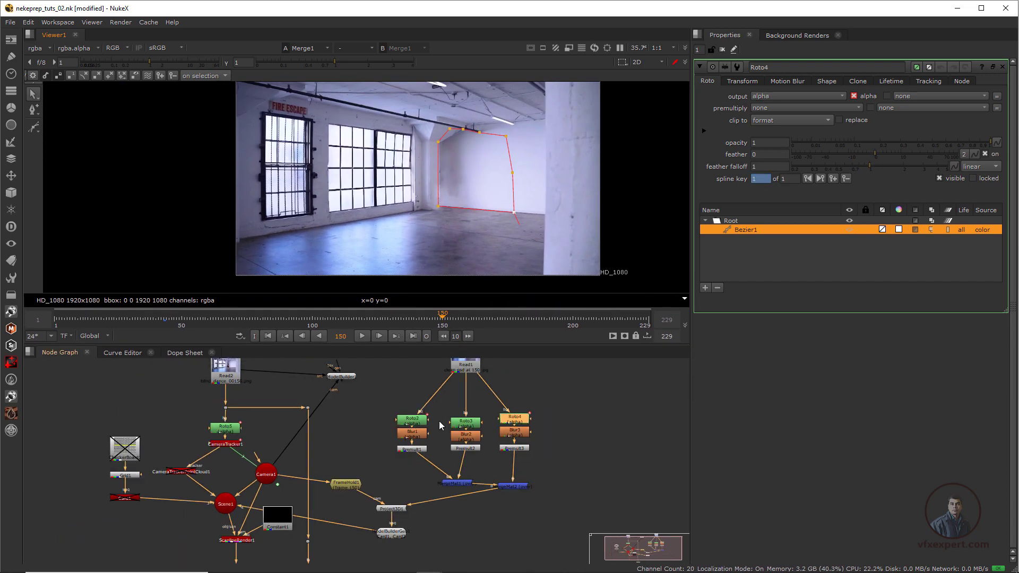
{"action": "middle_click_drag", "start_coordinate": [439, 424], "coordinate": [457, 461]}
{"action": "scroll", "coordinate": [495, 228], "scroll_direction": "up", "scroll_amount": 1}
{"action": "middle_click_drag", "start_coordinate": [464, 226], "coordinate": [408, 227]}
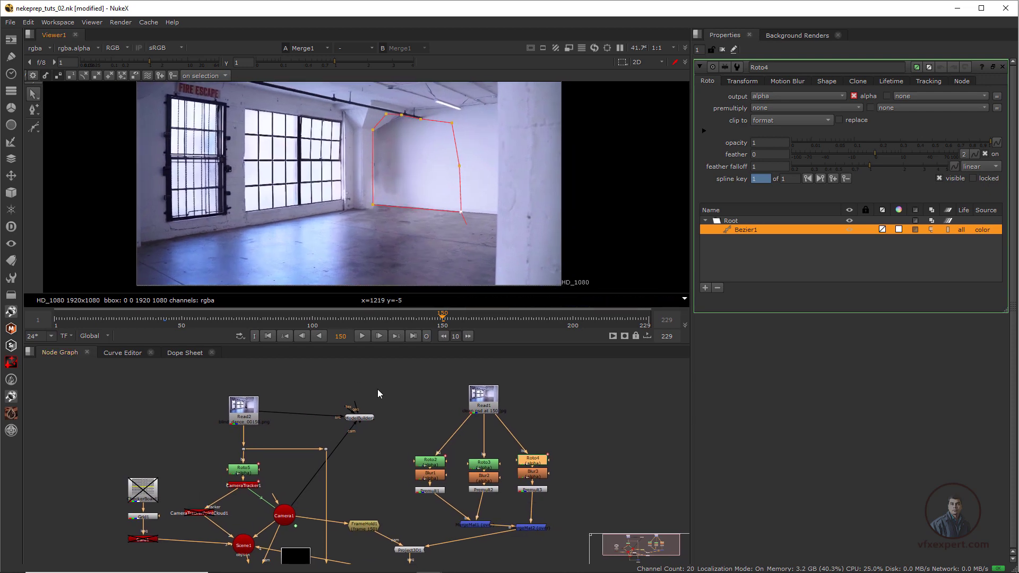
{"action": "scroll", "coordinate": [377, 402], "scroll_direction": "down", "scroll_amount": 1}
{"action": "mouse_move", "coordinate": [426, 462]}
{"action": "middle_mouse_down"}
{"action": "mouse_move", "coordinate": [401, 420]}
{"action": "mouse_move", "coordinate": [417, 457]}
{"action": "middle_mouse_up"}
{"action": "scroll", "coordinate": [401, 424], "scroll_direction": "up", "scroll_amount": 2}
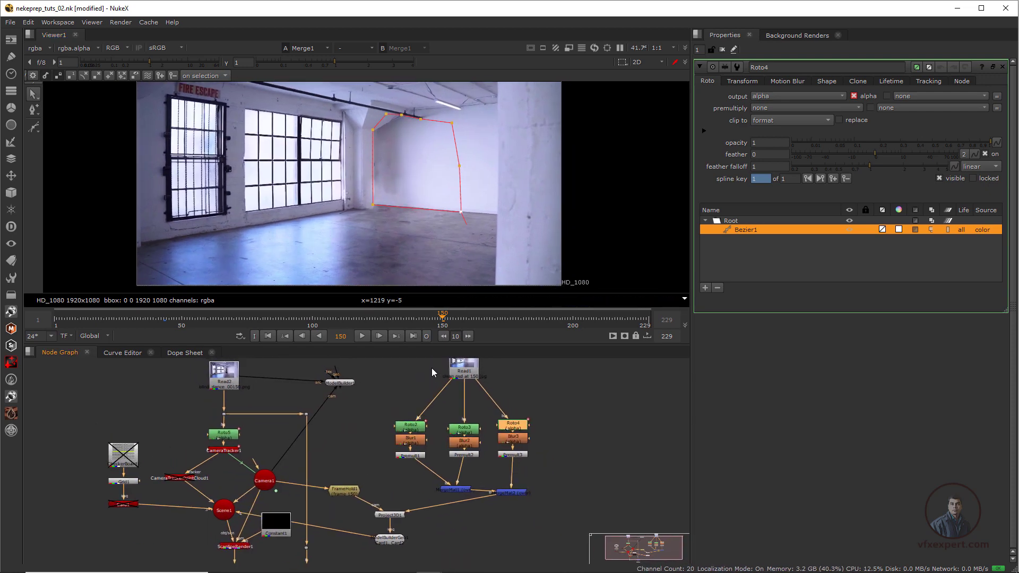
Deselect all nodes, close every open node's properties and adjust the height of the viewer area
{"action": "left_click", "coordinate": [432, 372]}
{"action": "left_click_drag", "start_coordinate": [431, 345], "coordinate": [431, 319]}
{"action": "left_click", "coordinate": [721, 49]}
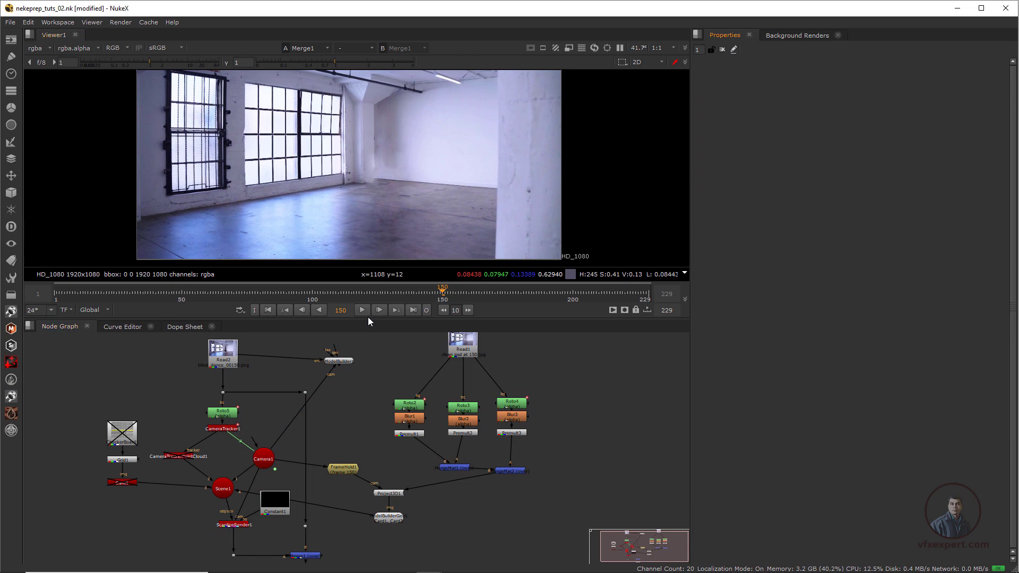
{"action": "left_click_drag", "start_coordinate": [368, 319], "coordinate": [372, 335]}
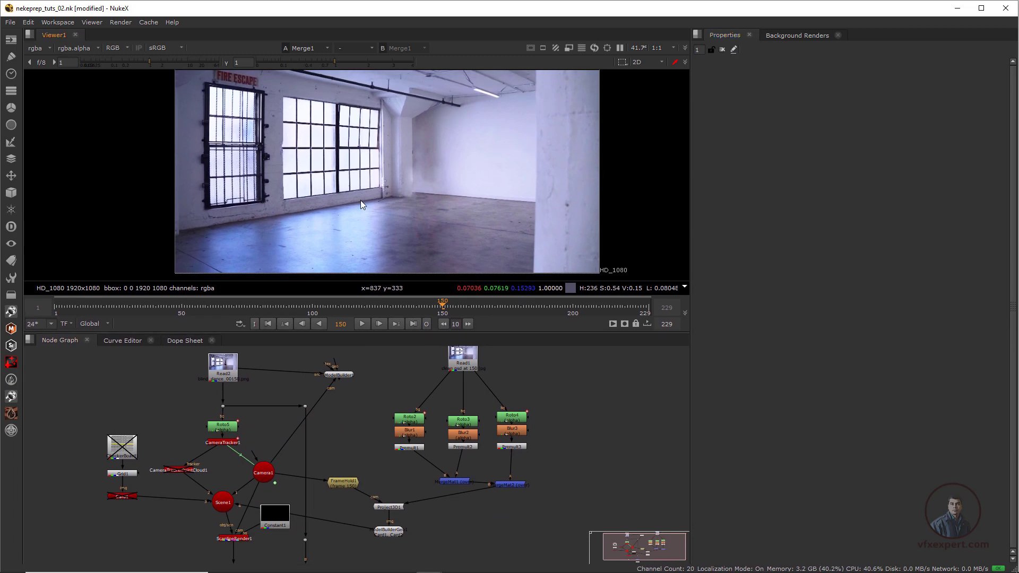
Fit the frame in the viewer and play the finished composite from the first frame
{"action": "key", "text": "f"}
{"action": "left_click", "coordinate": [268, 324]}
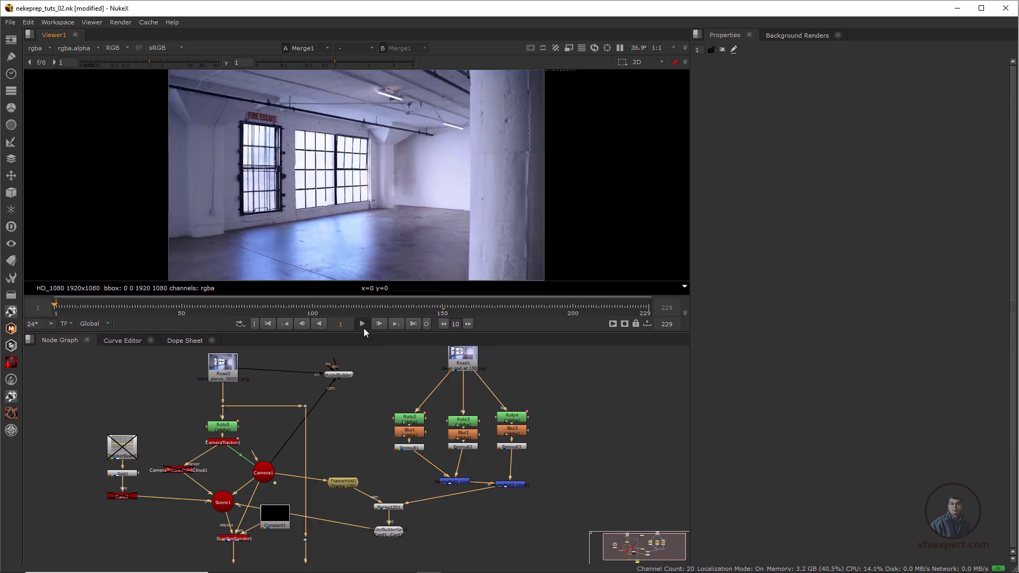
{"action": "left_click", "coordinate": [361, 324]}
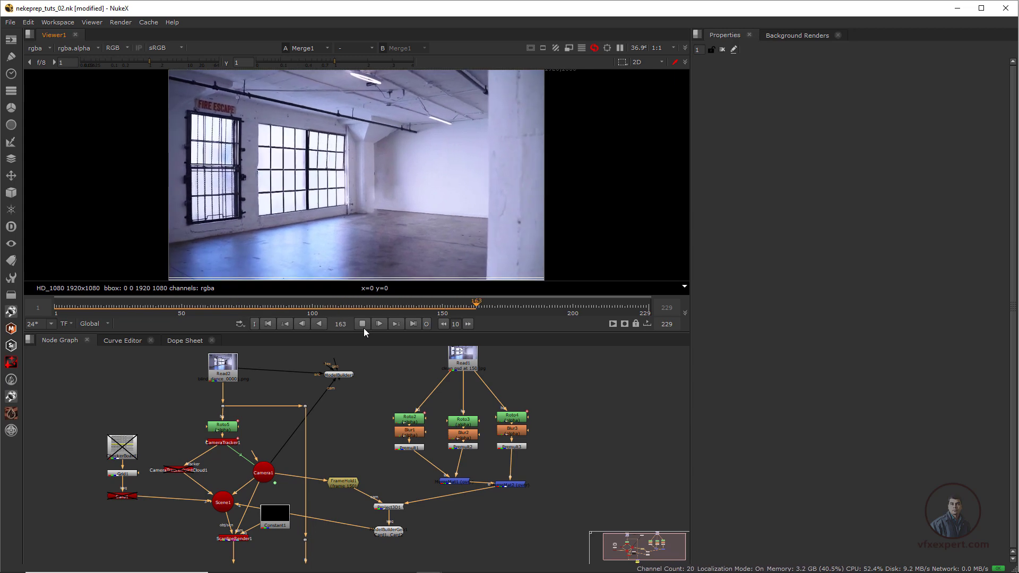